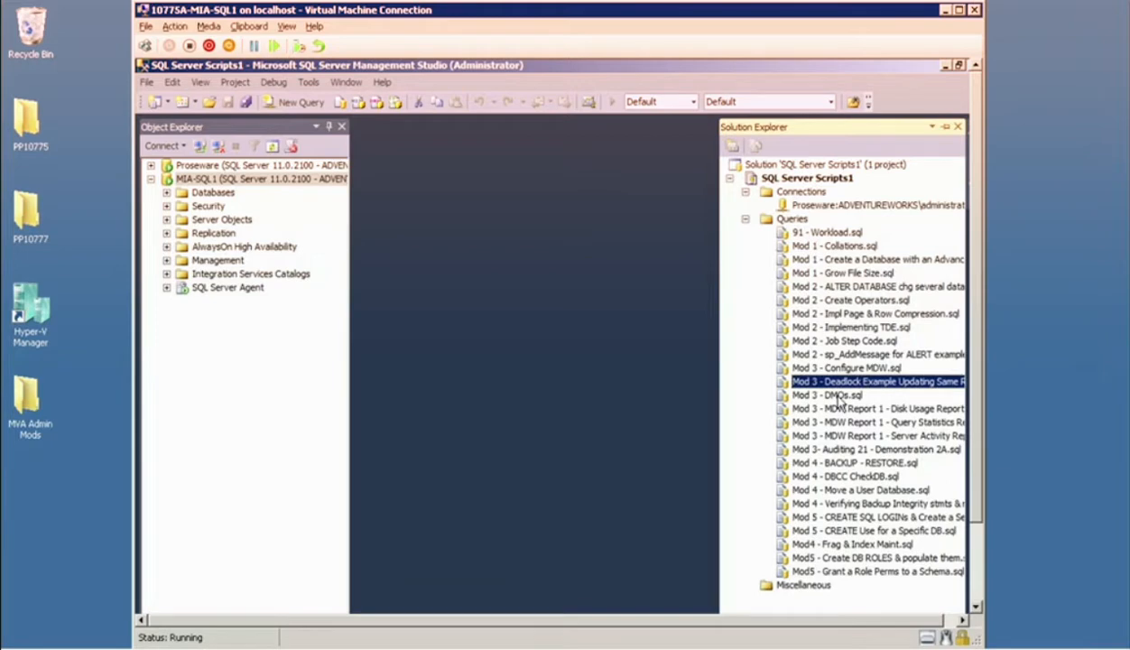
Open the Mod 3 Auditing 21 - Demonstration 2A script and run its master batch creating the MarketDevLog server audit targeting the application log.
click(839, 450)
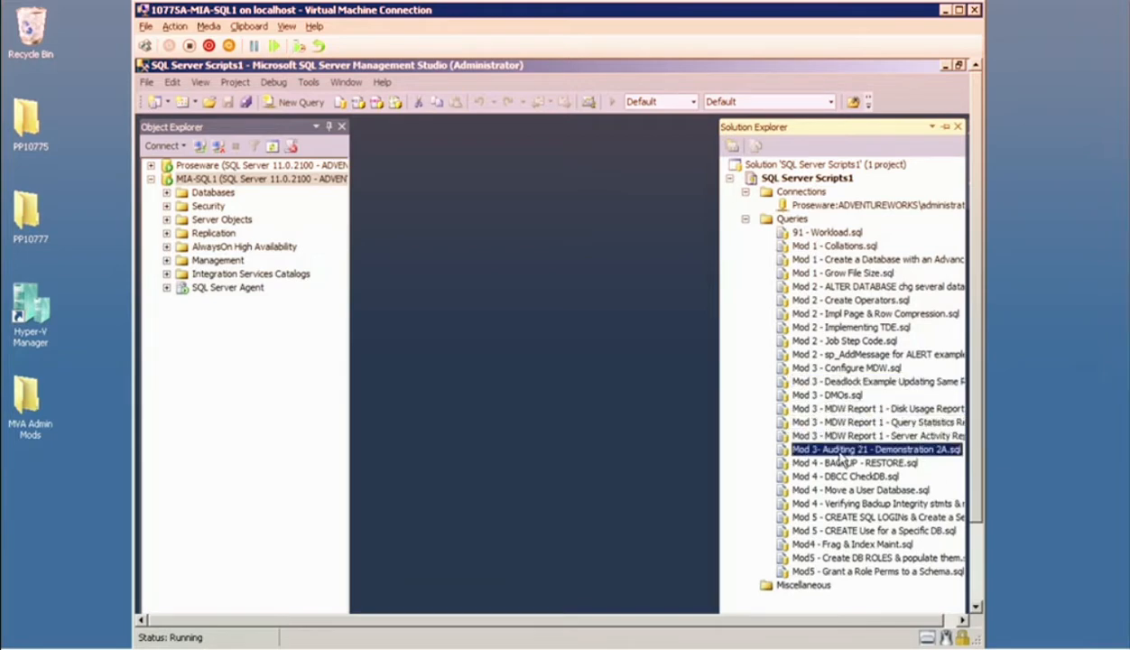
double_click(839, 454)
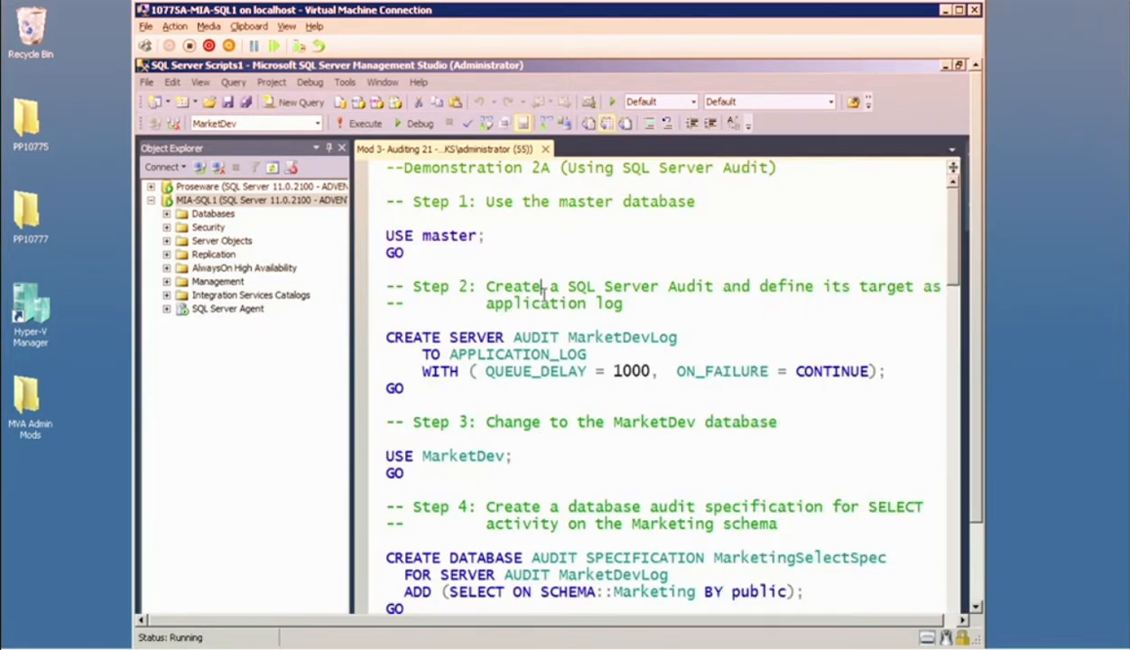
scroll(508, 289, down, 1)
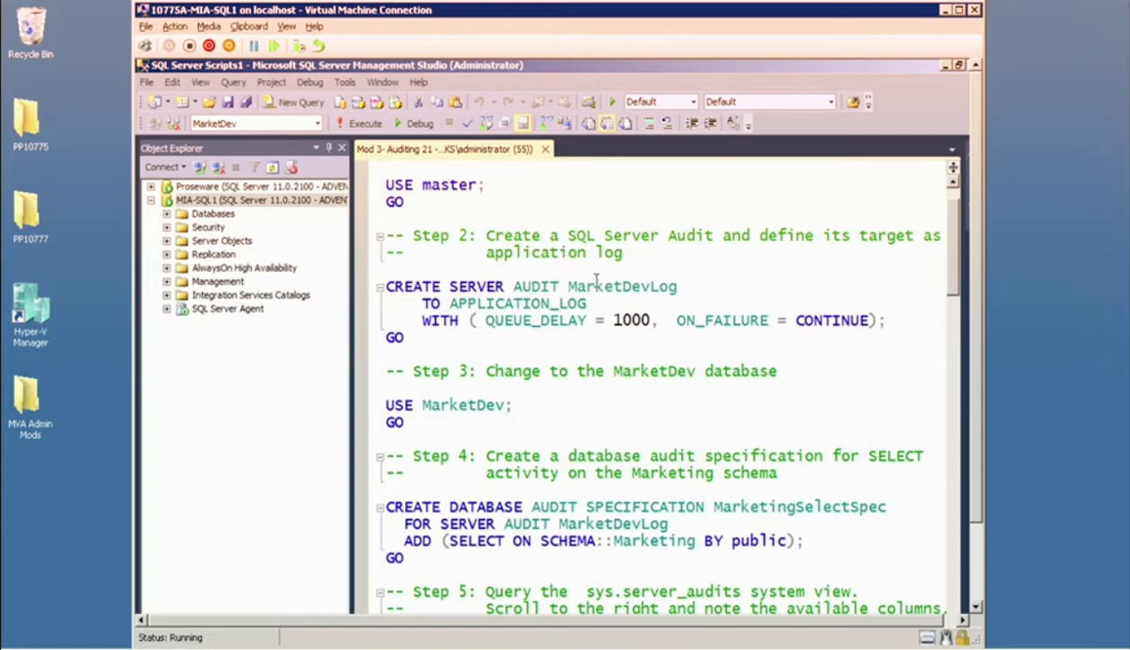
drag(451, 303, 589, 304)
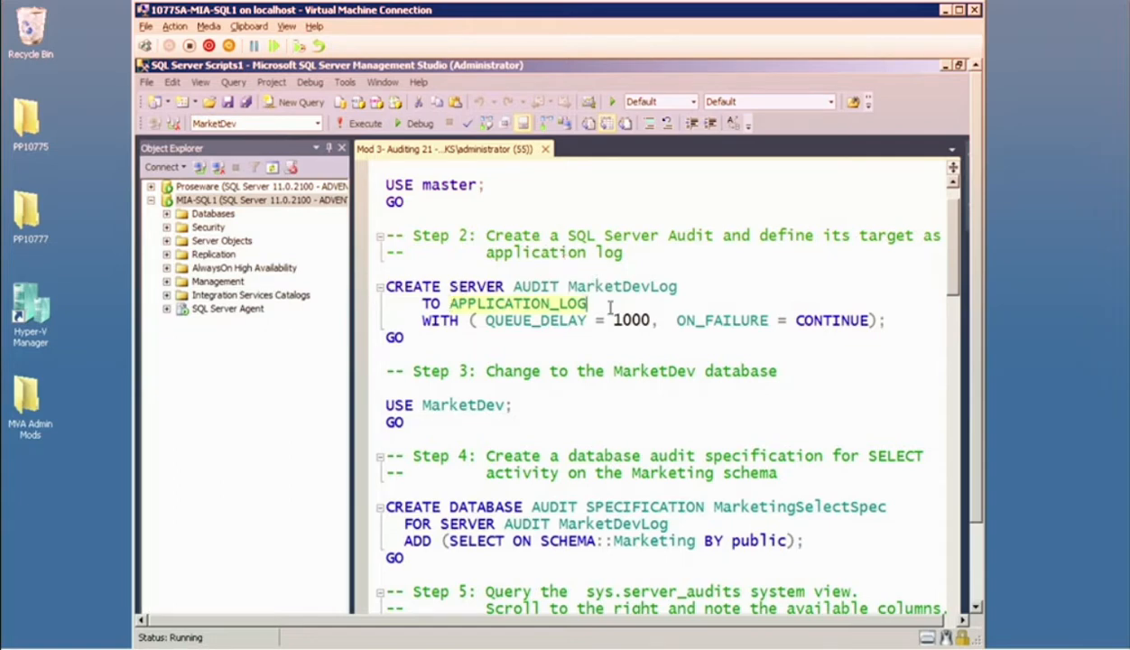
drag(388, 336, 384, 182)
click(359, 123)
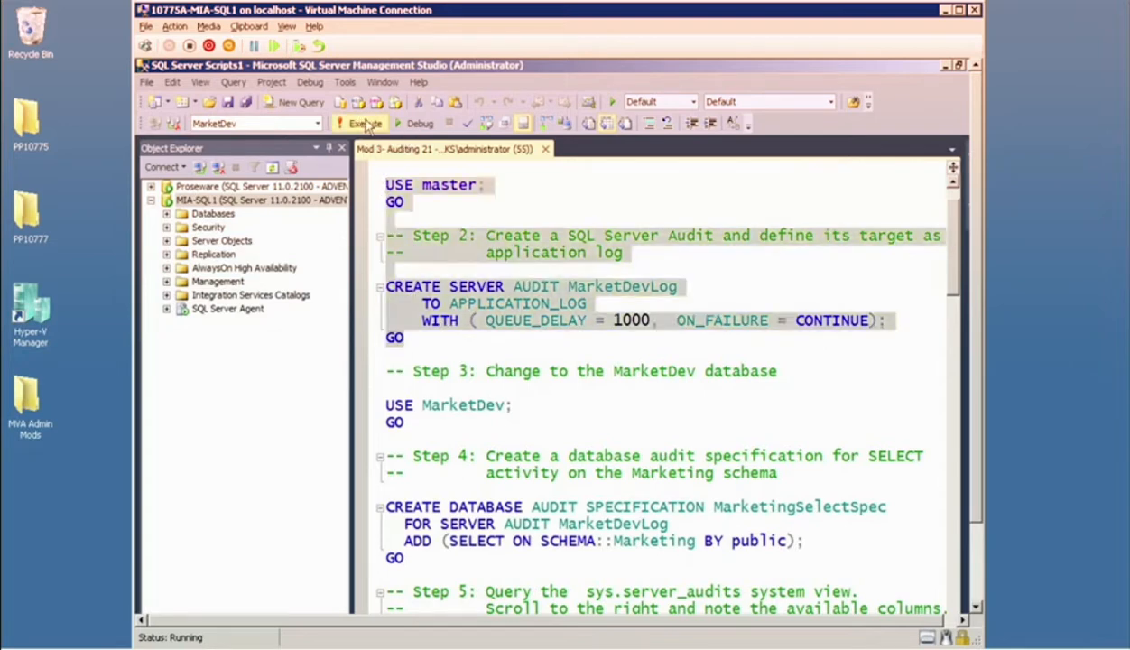
Run the script's step 3 batch to change the database context to MarketDev.
scroll(614, 251, down, 1)
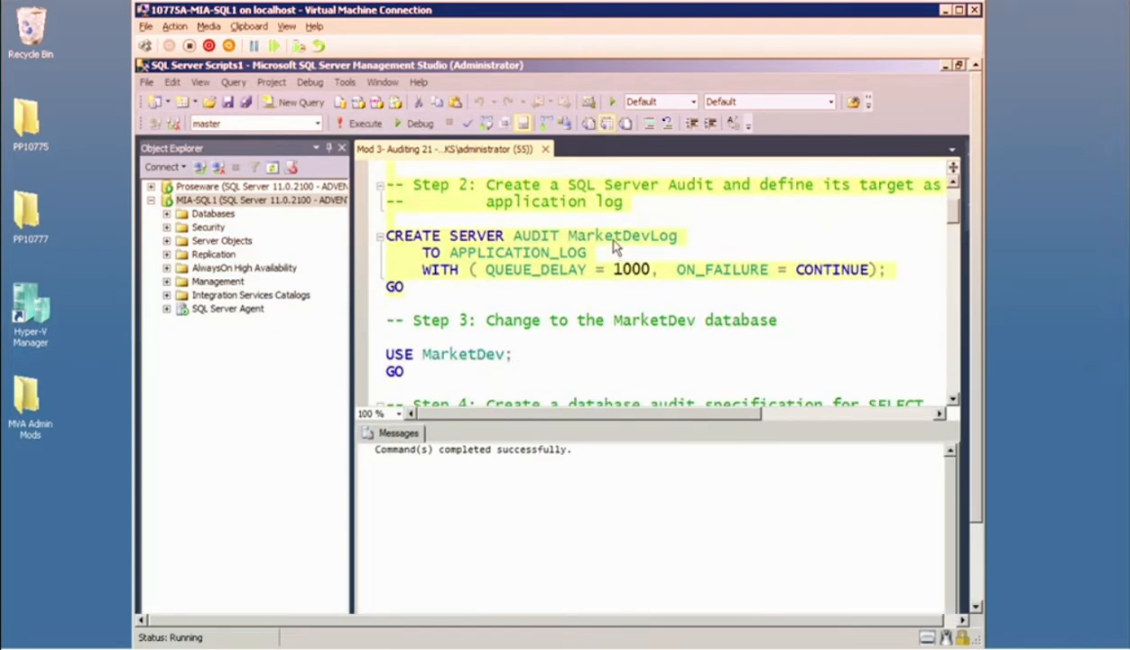
scroll(614, 244, down, 2)
click(379, 252)
click(364, 125)
Run step 4 to create the MarketingSelectSpec database audit specification, auditing SELECT on the Marketing schema by public under MarketDevLog.
scroll(557, 233, down, 3)
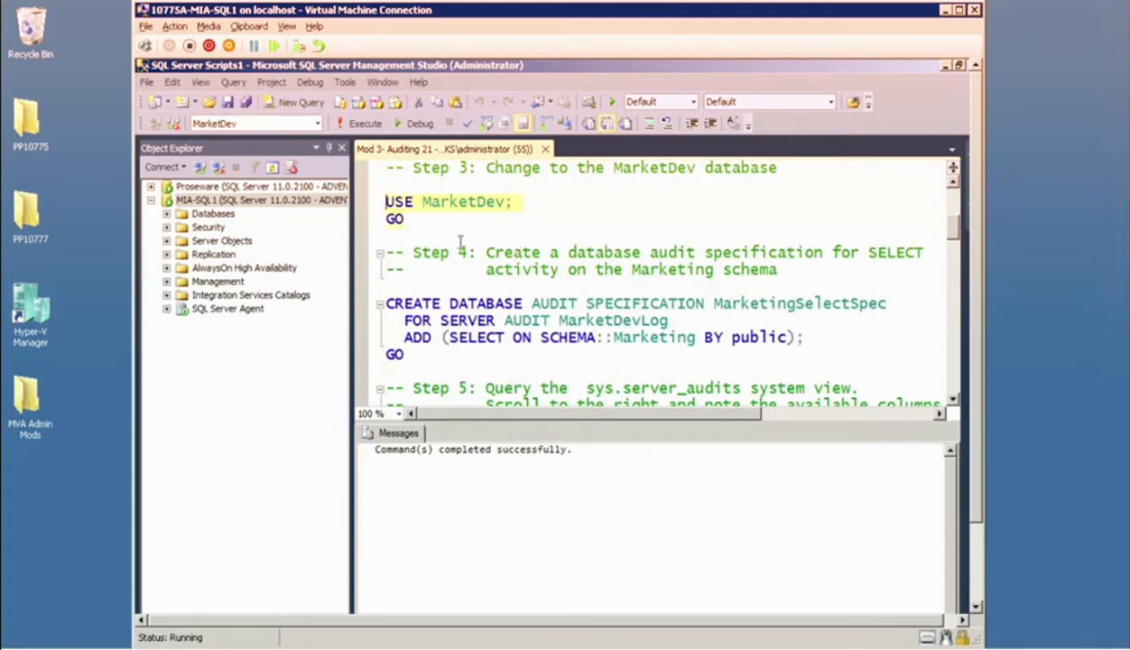
click(394, 338)
drag(389, 321, 386, 304)
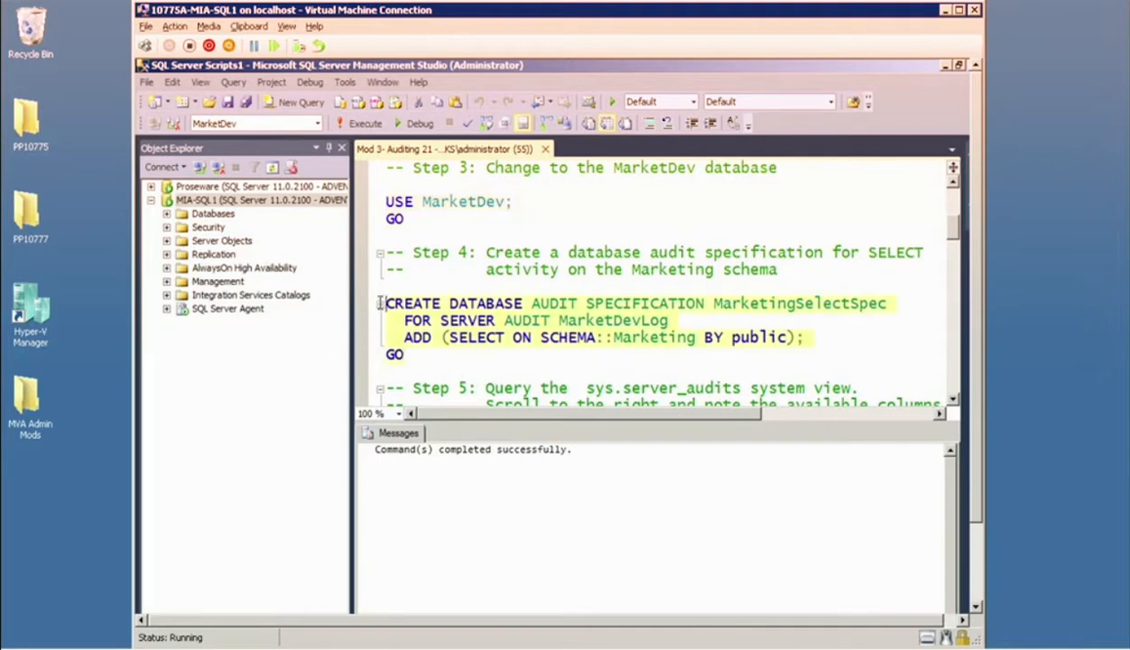
click(362, 123)
Run the step 5 query on the sys.server_audits system view to list the server audits.
scroll(763, 298, down, 3)
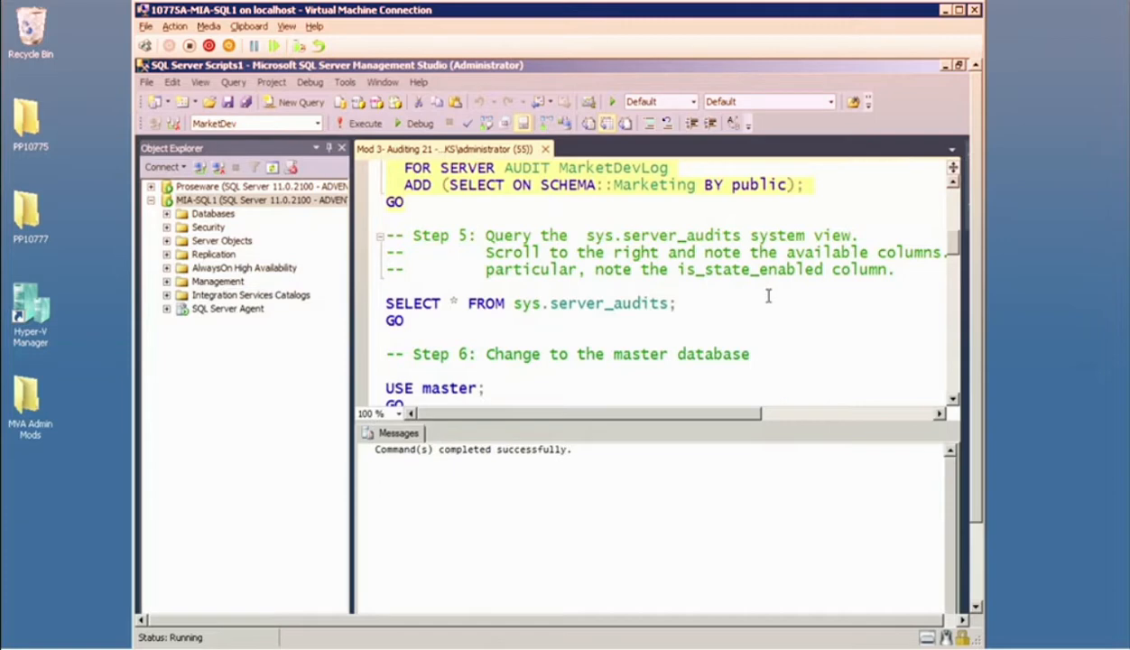
drag(389, 320, 376, 304)
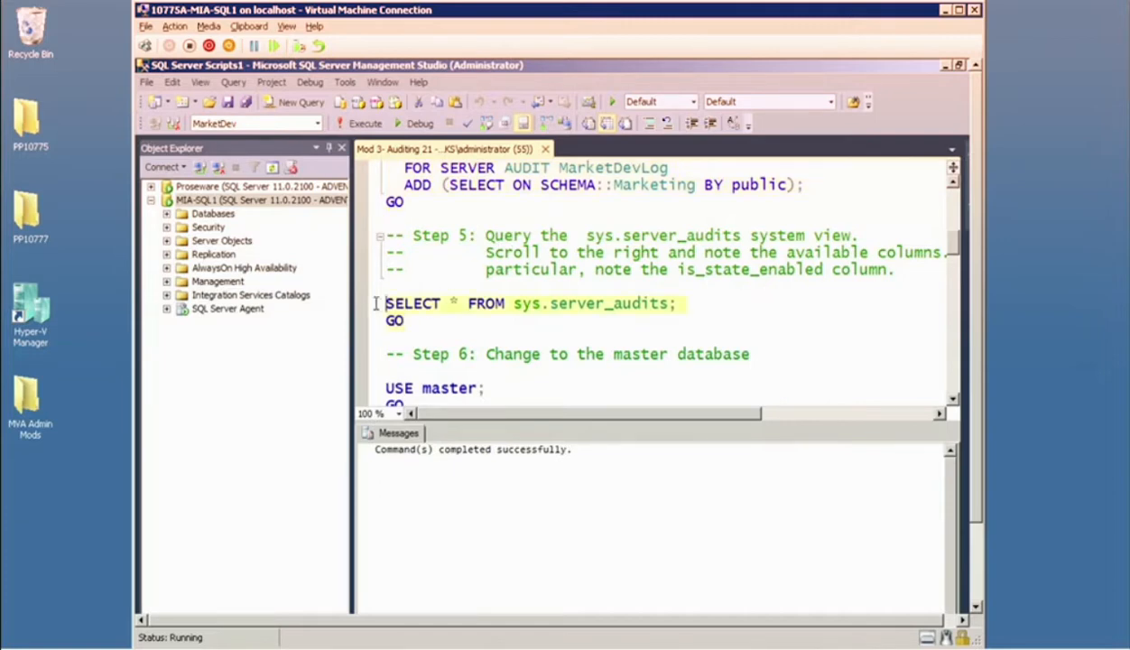
click(362, 124)
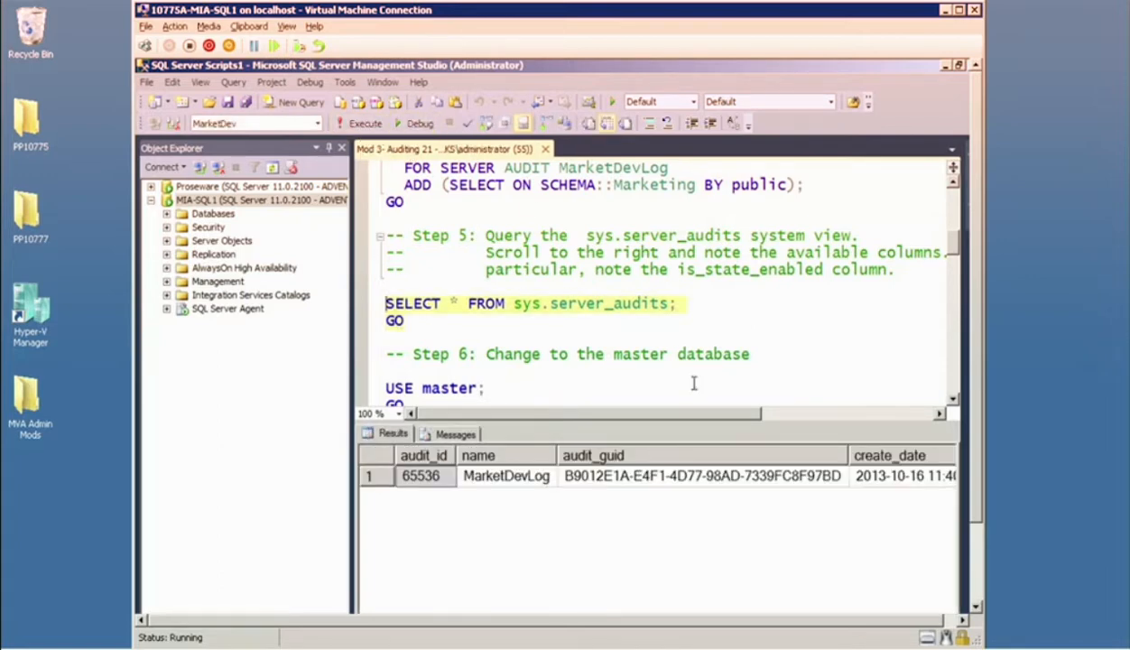
Run the script's step 6 batch to change the database context to master.
scroll(623, 287, down, 2)
scroll(628, 285, down, 1)
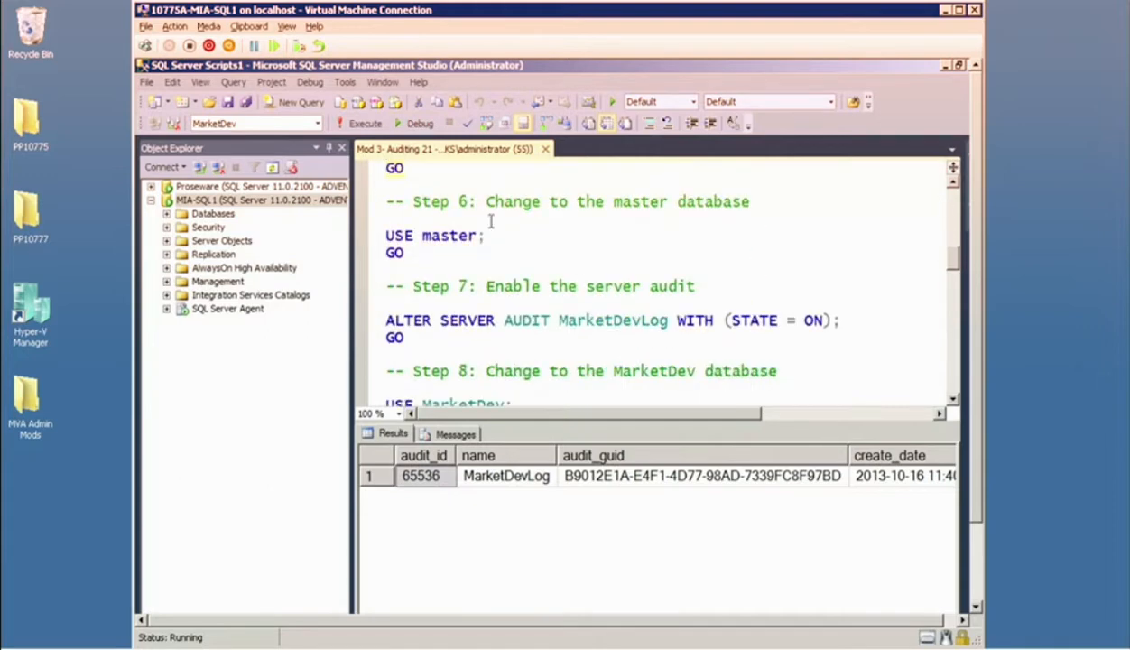
click(410, 252)
drag(410, 252, 379, 226)
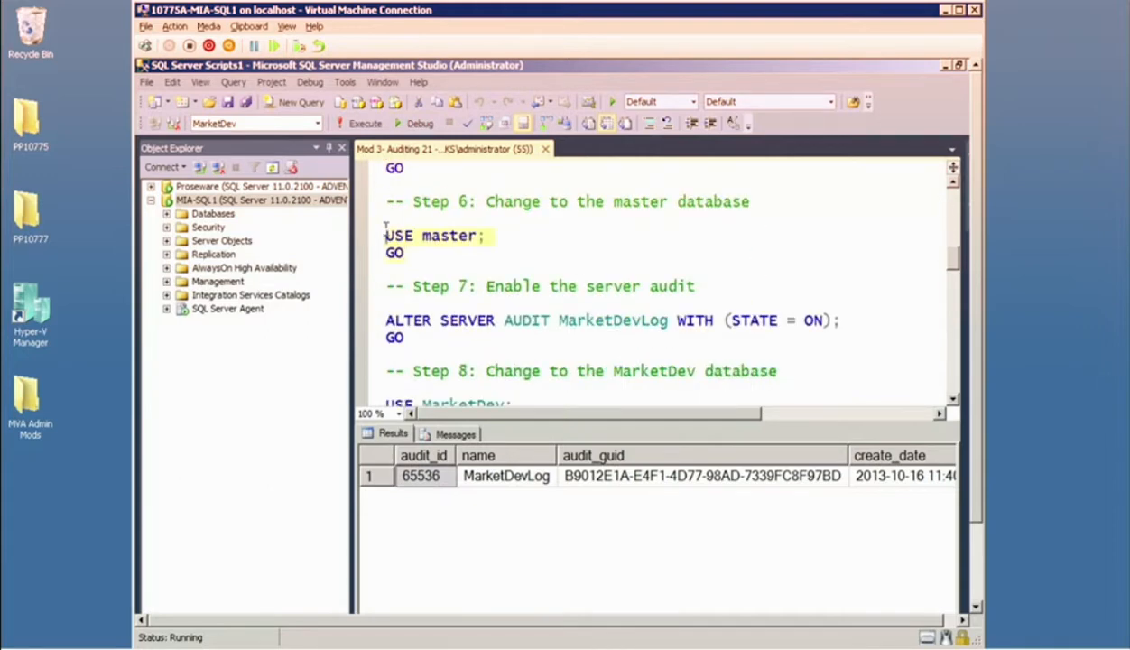
click(364, 125)
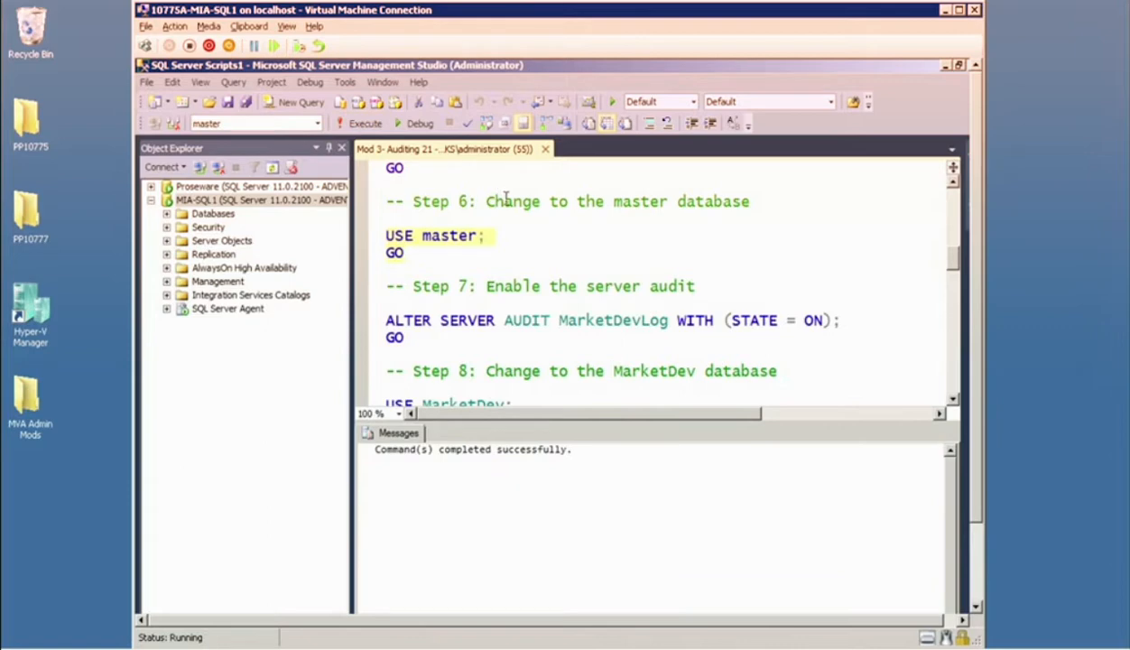
Run step 7 to enable the MarketDevLog server audit with STATE = ON.
scroll(497, 192, down, 1)
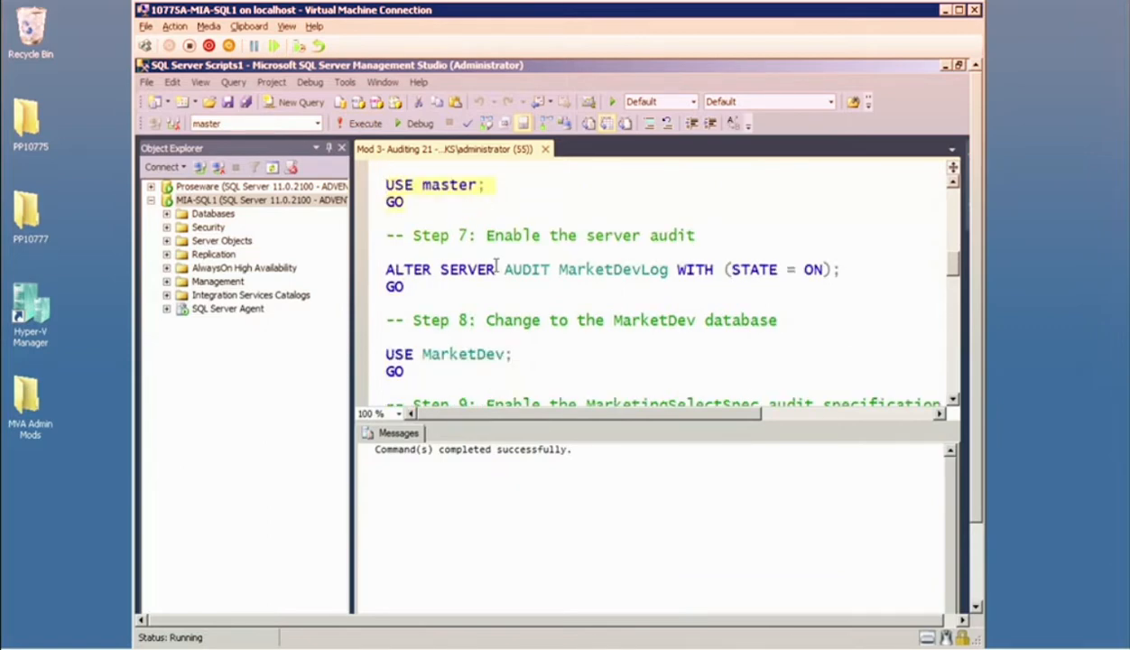
drag(408, 285, 379, 264)
click(361, 123)
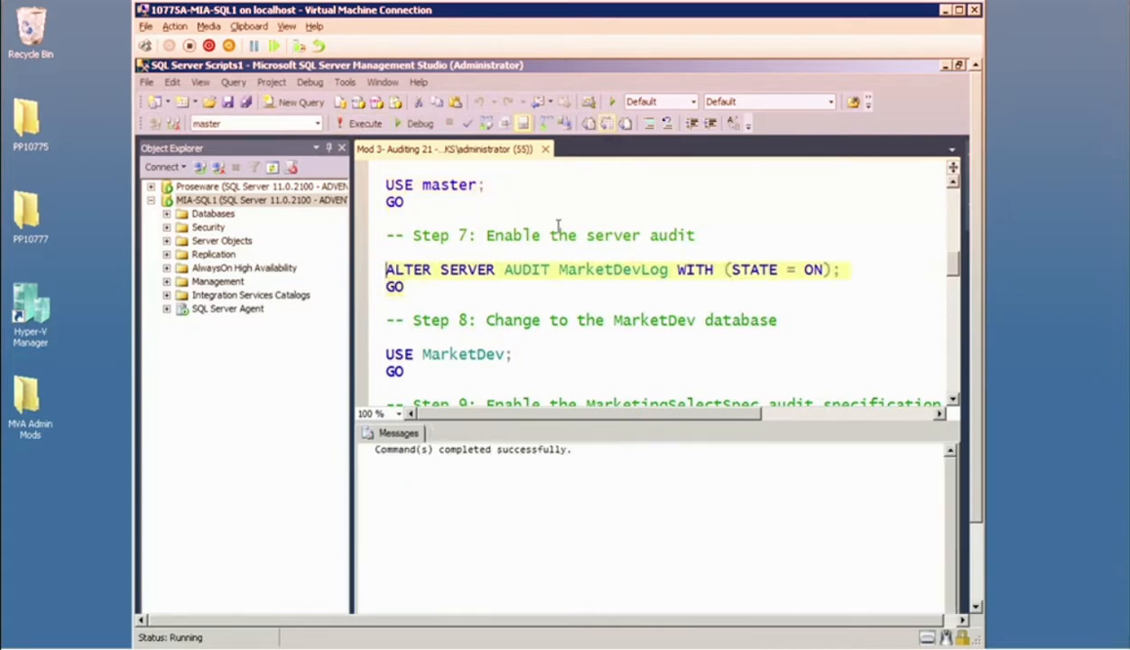
Run the step 8 batch to switch the database context back to MarketDev.
scroll(572, 239, down, 1)
scroll(572, 239, down, 2)
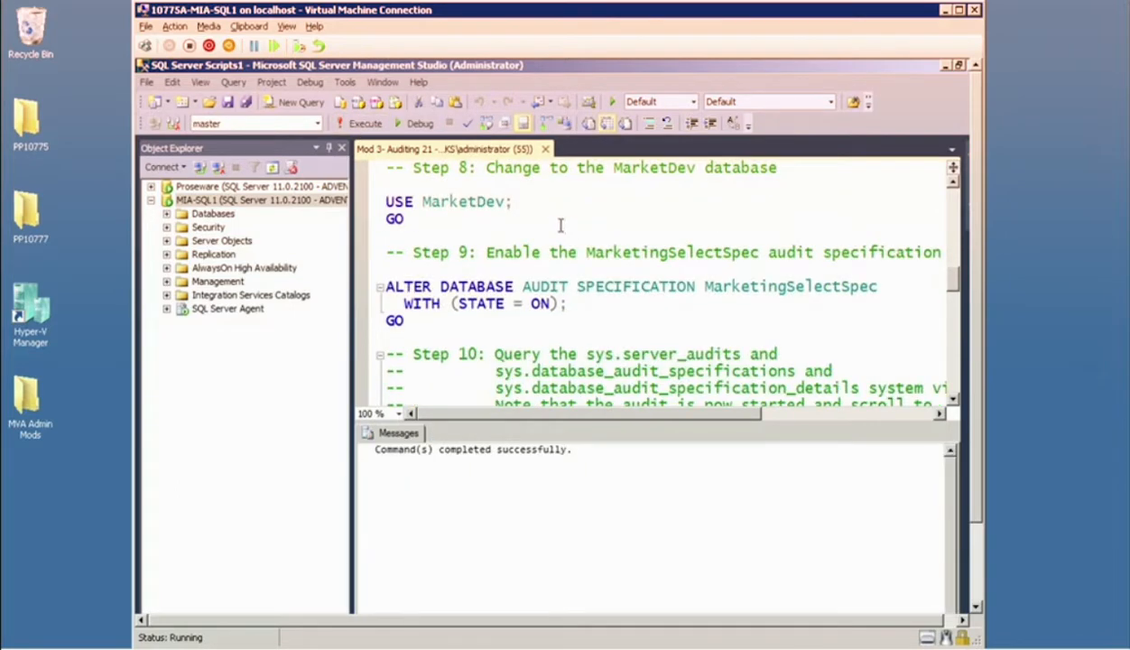
drag(403, 220, 368, 189)
click(364, 124)
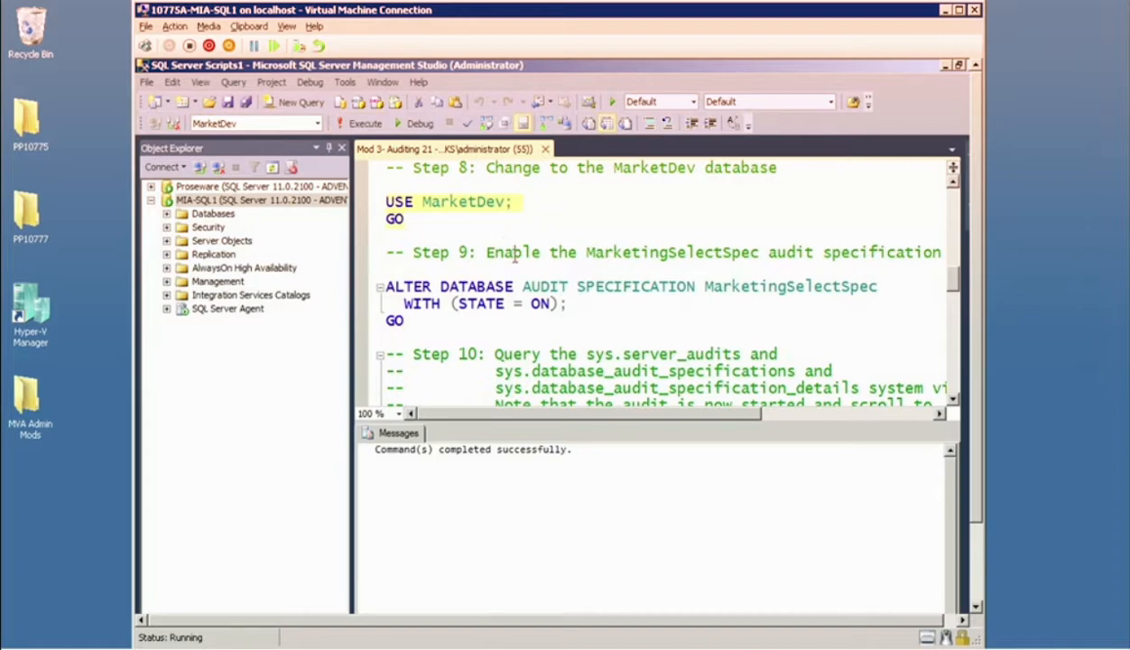
Run step 9 to enable the MarketingSelectSpec database audit specification with STATE = ON.
click(404, 320)
drag(385, 286, 569, 305)
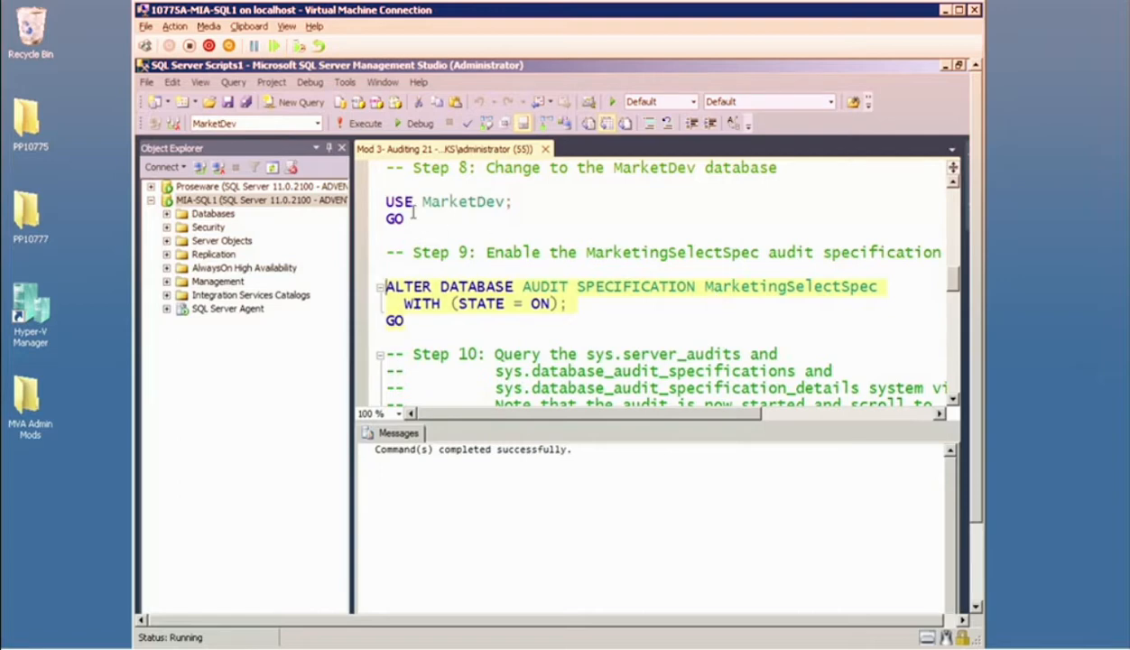
click(361, 124)
click(635, 306)
Review the step 10 queries on sys.server_audits, sys.database_audit_specifications and sys.database_audit_specification_details without running them.
scroll(635, 306, down, 2)
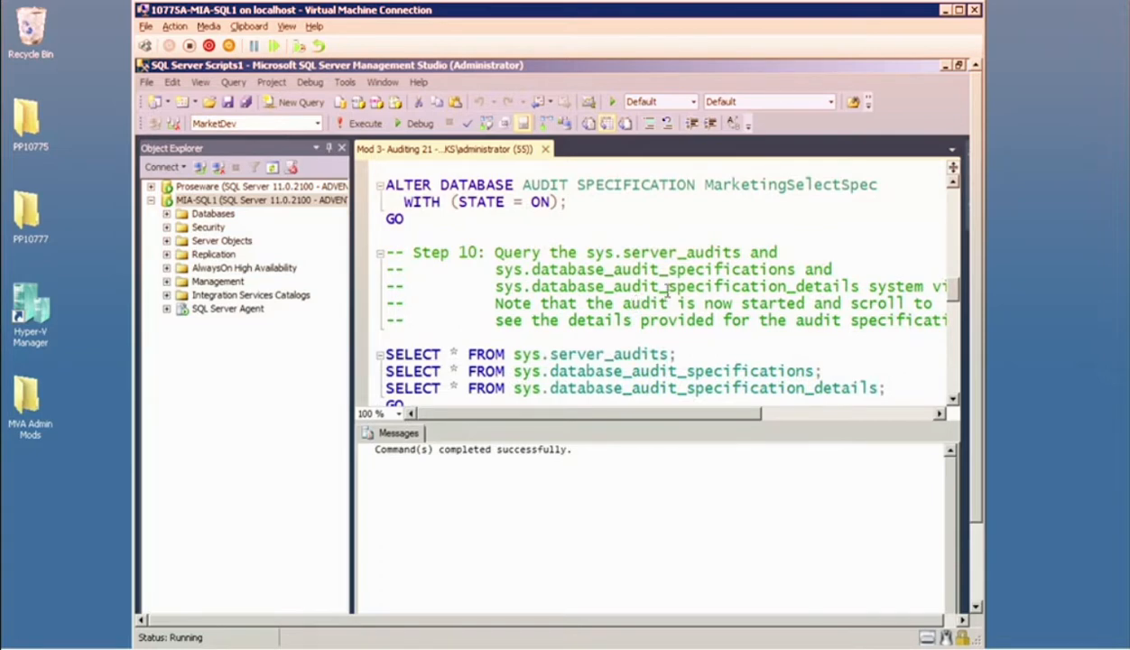
drag(495, 269, 888, 387)
scroll(684, 294, down, 4)
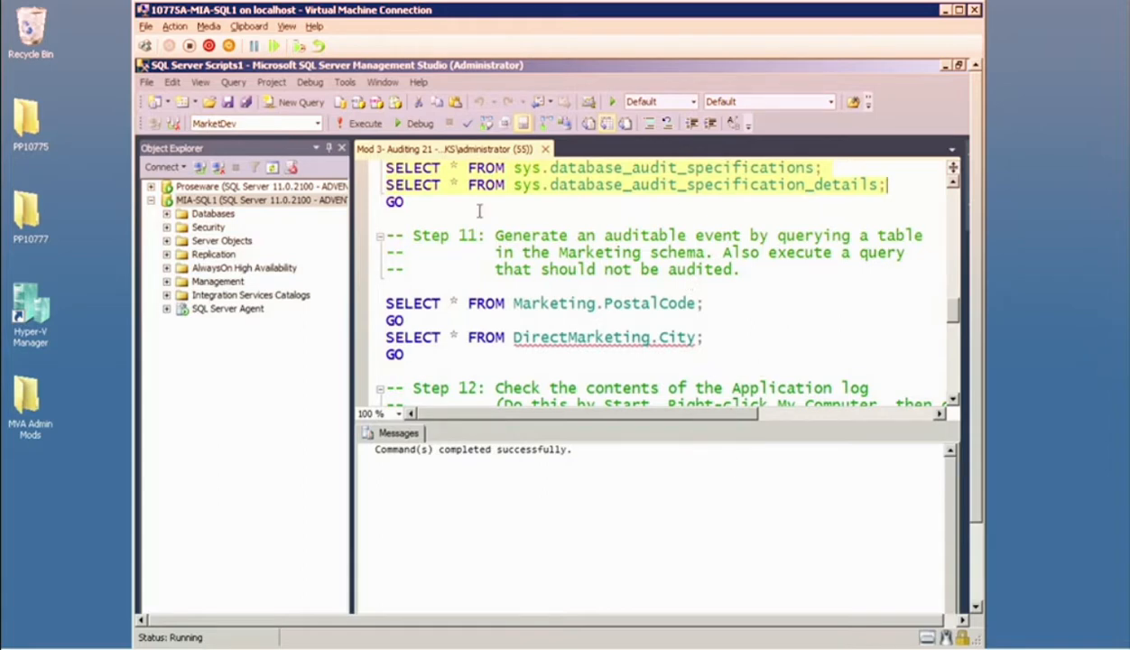
click(541, 235)
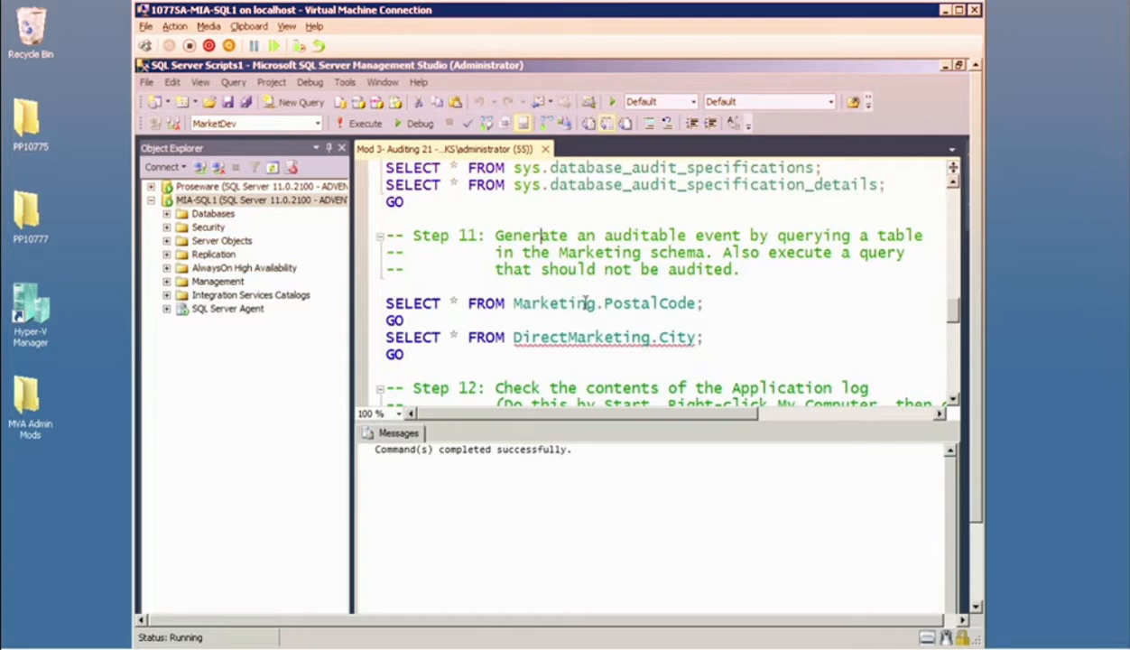
Run the step 11 queries on Marketing.PostalCode and DirectMarketing.City to generate an auditable event.
drag(598, 303, 696, 302)
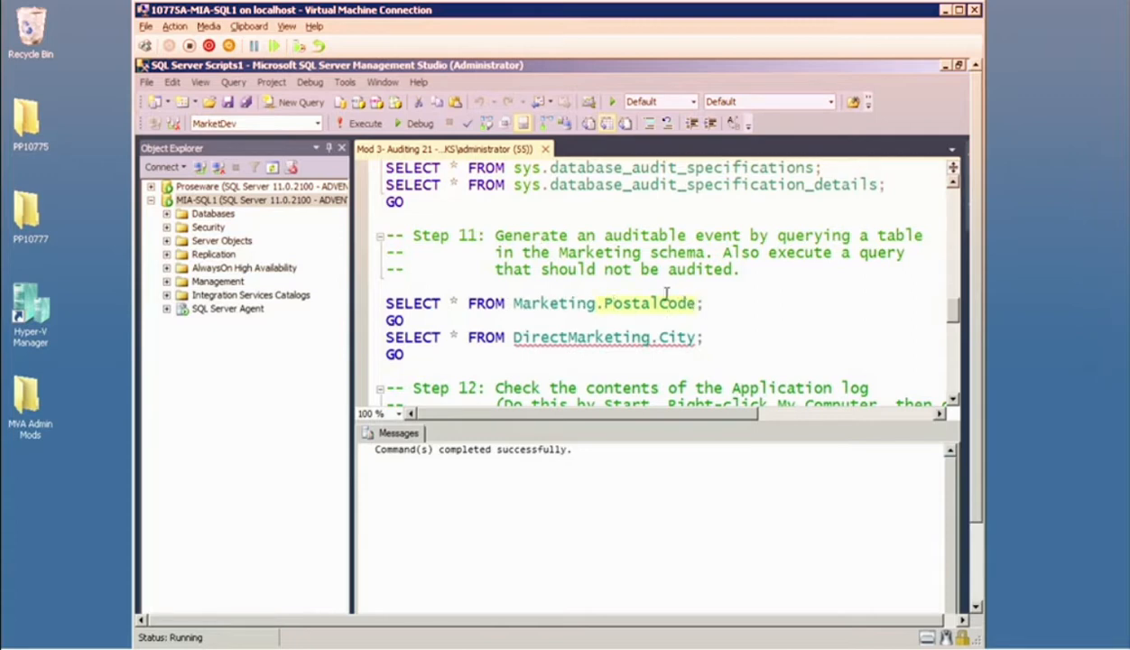
drag(658, 337, 695, 337)
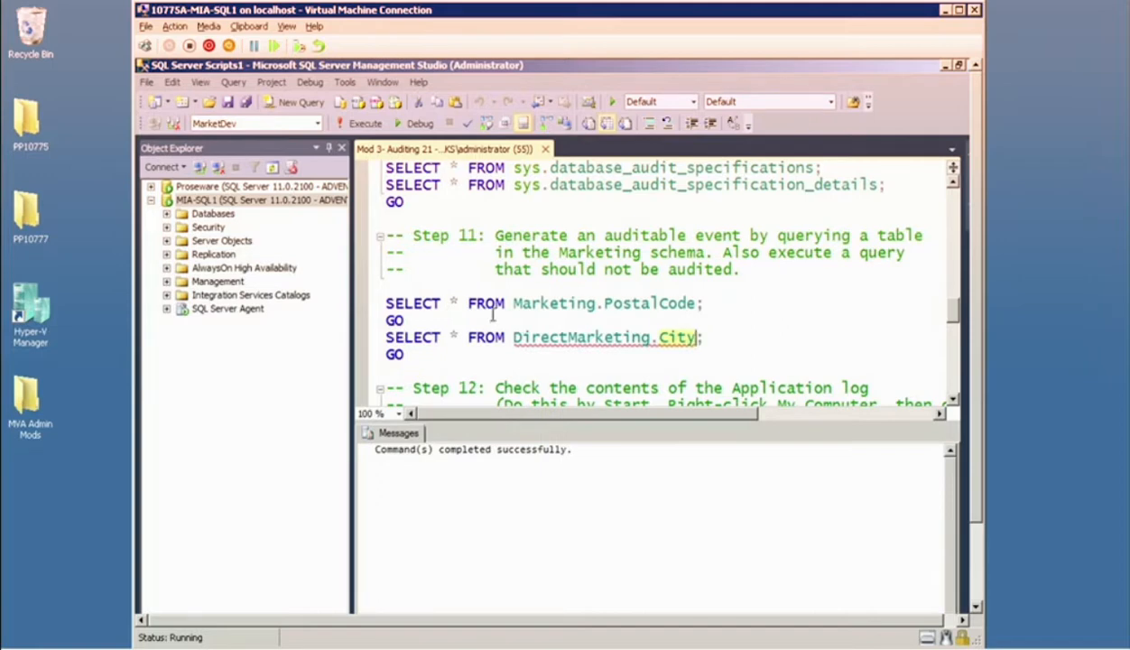
drag(410, 351, 386, 290)
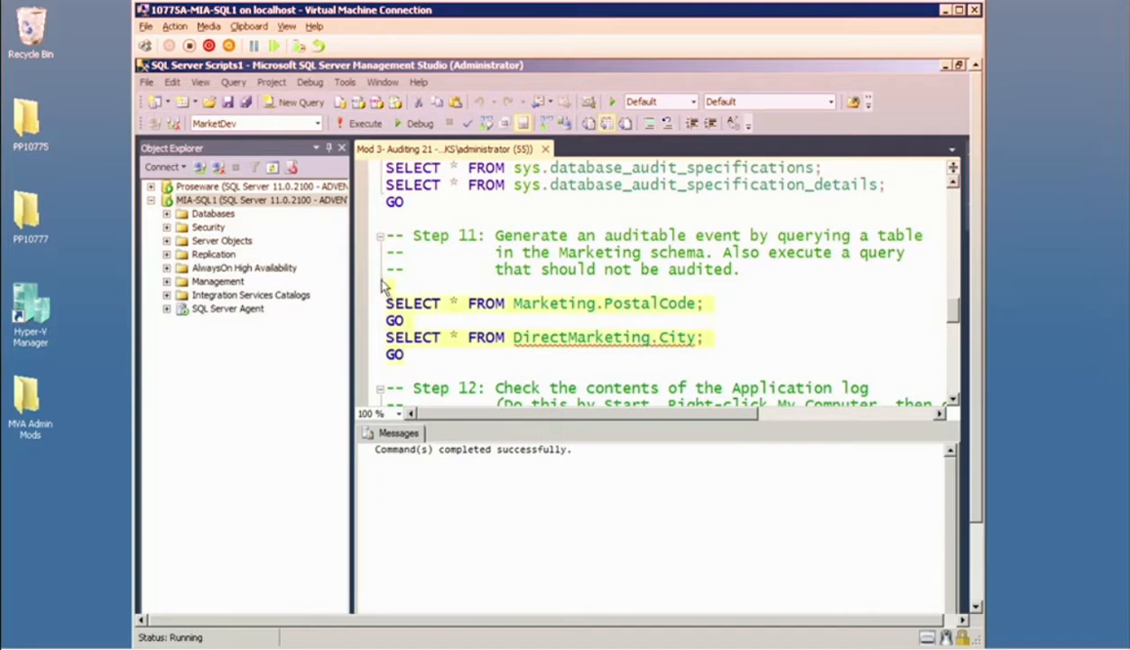
click(361, 123)
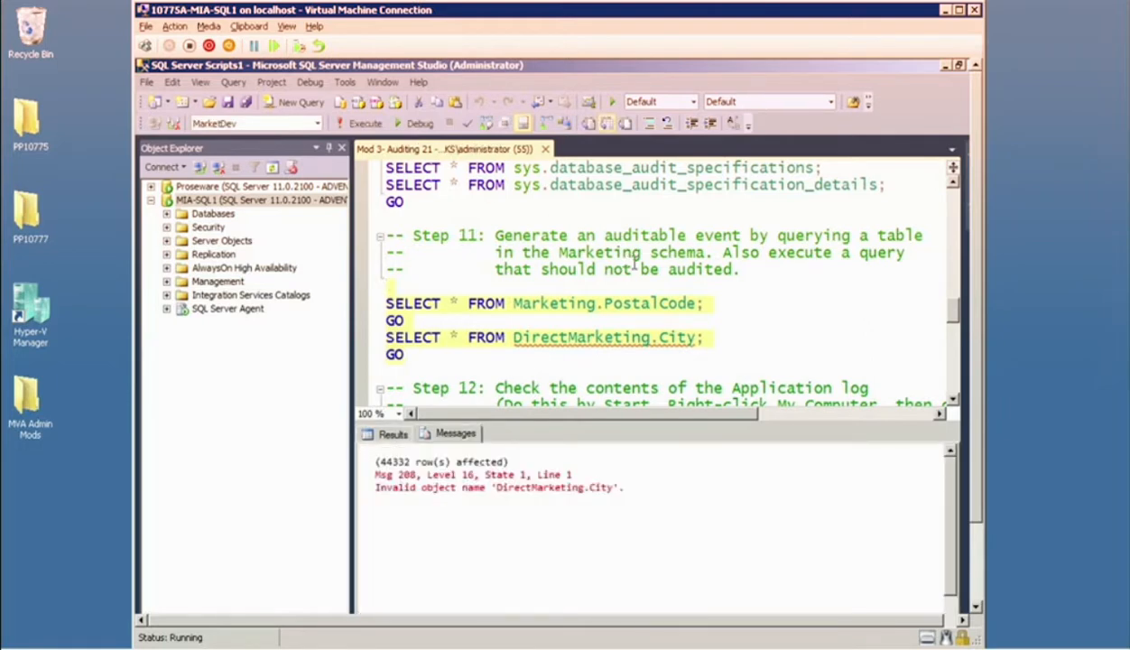
click(723, 303)
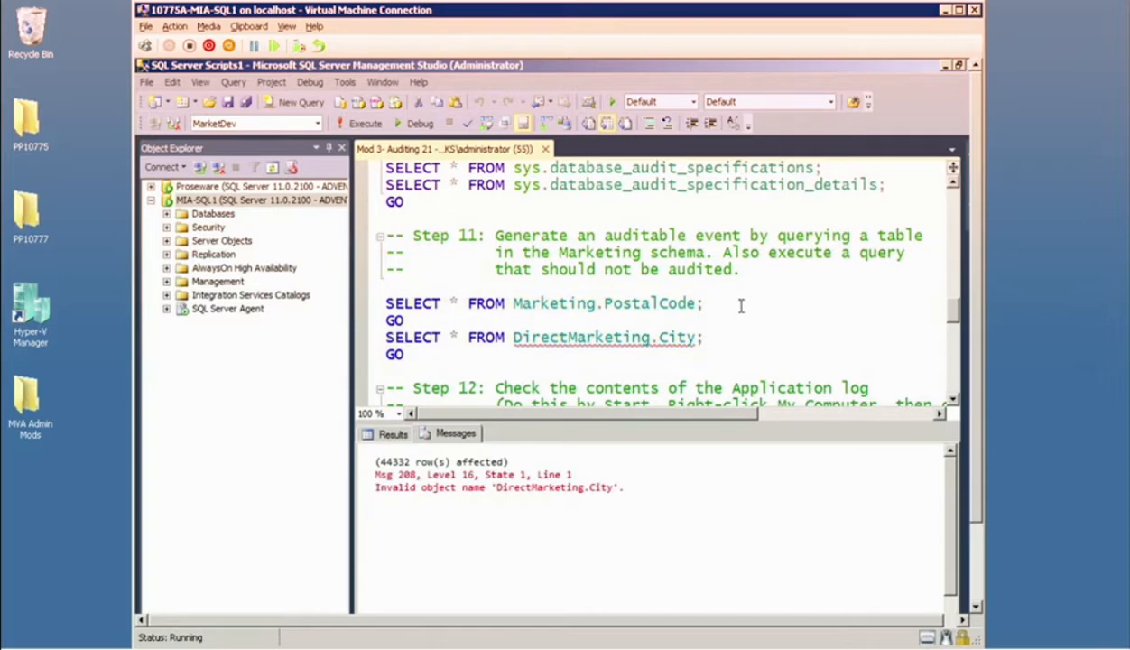
Hide the query results pane and launch Windows Event Viewer by searching for eventvwr.
scroll(741, 307, down, 2)
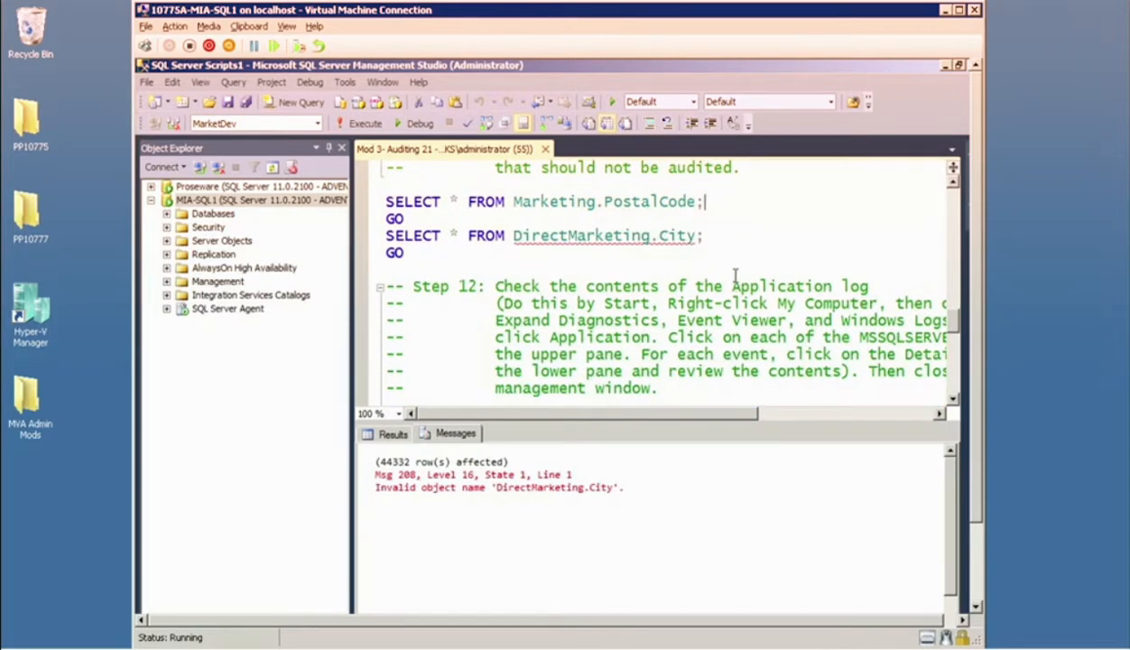
key(ctrl+r)
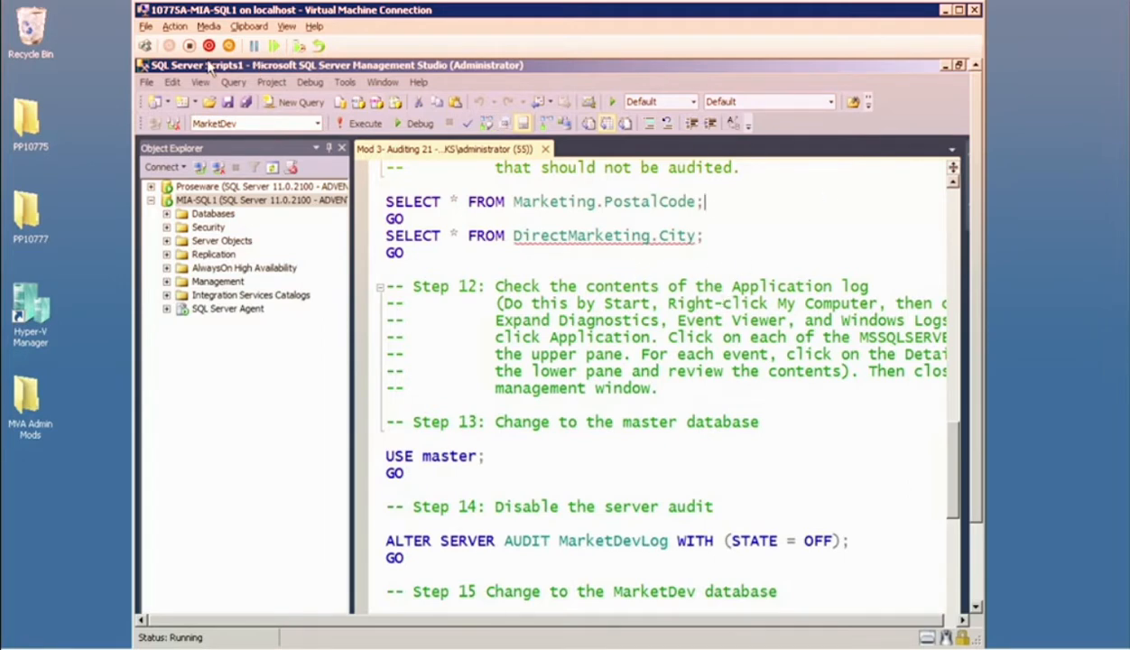
mouse_move(206, 65)
click(159, 78)
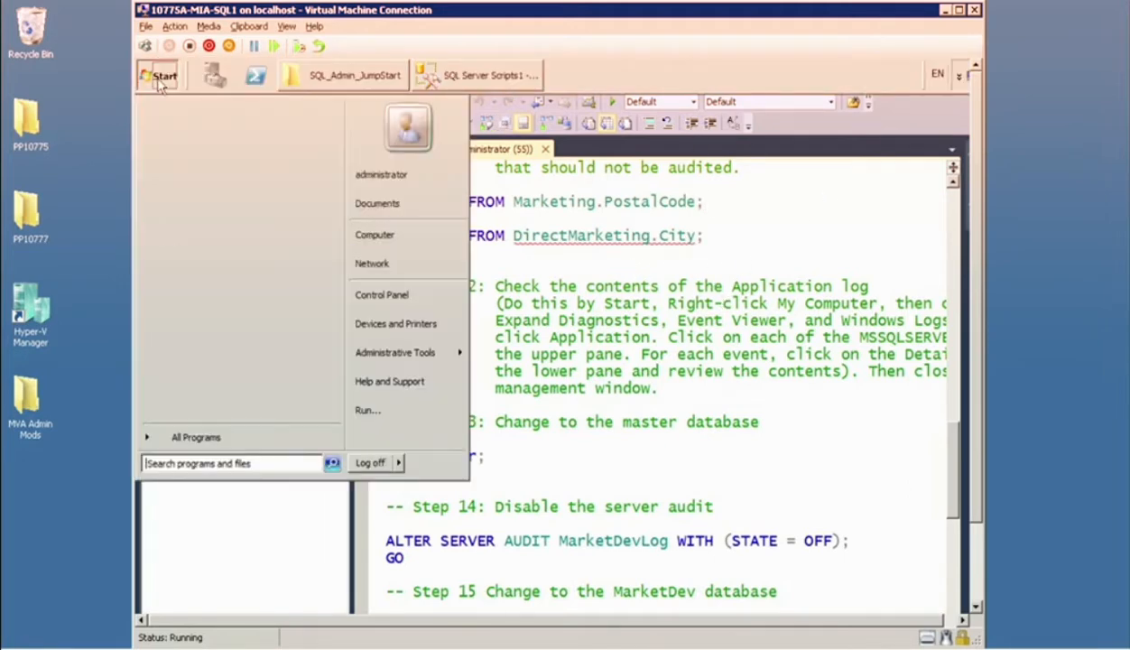
click(193, 456)
text(event vi)
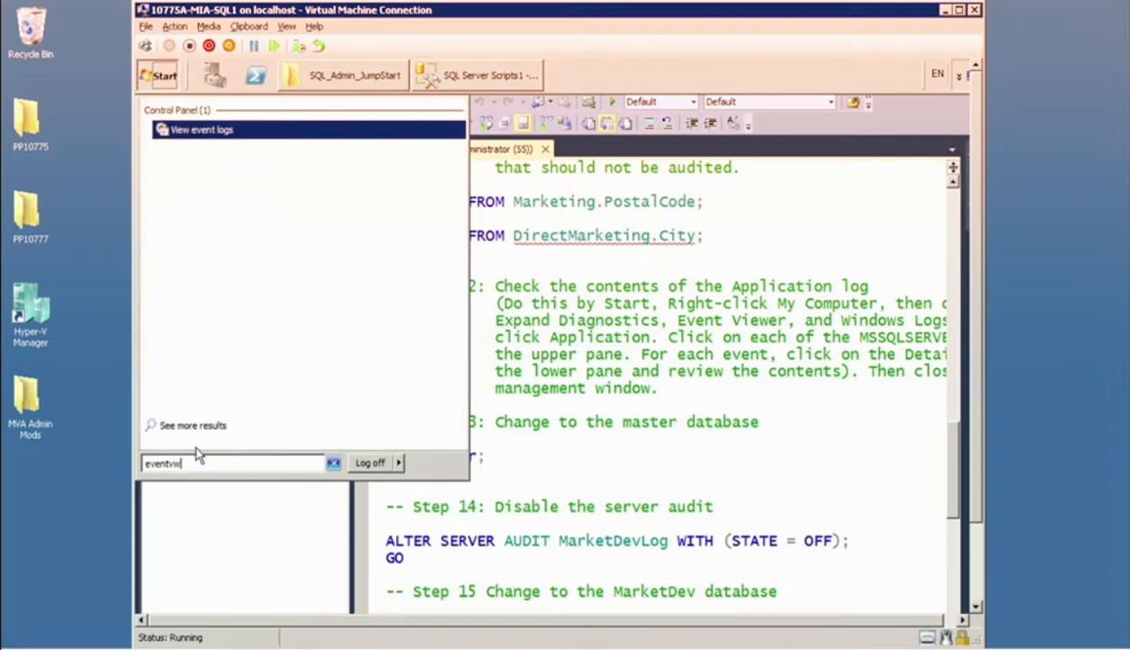
key(Return)
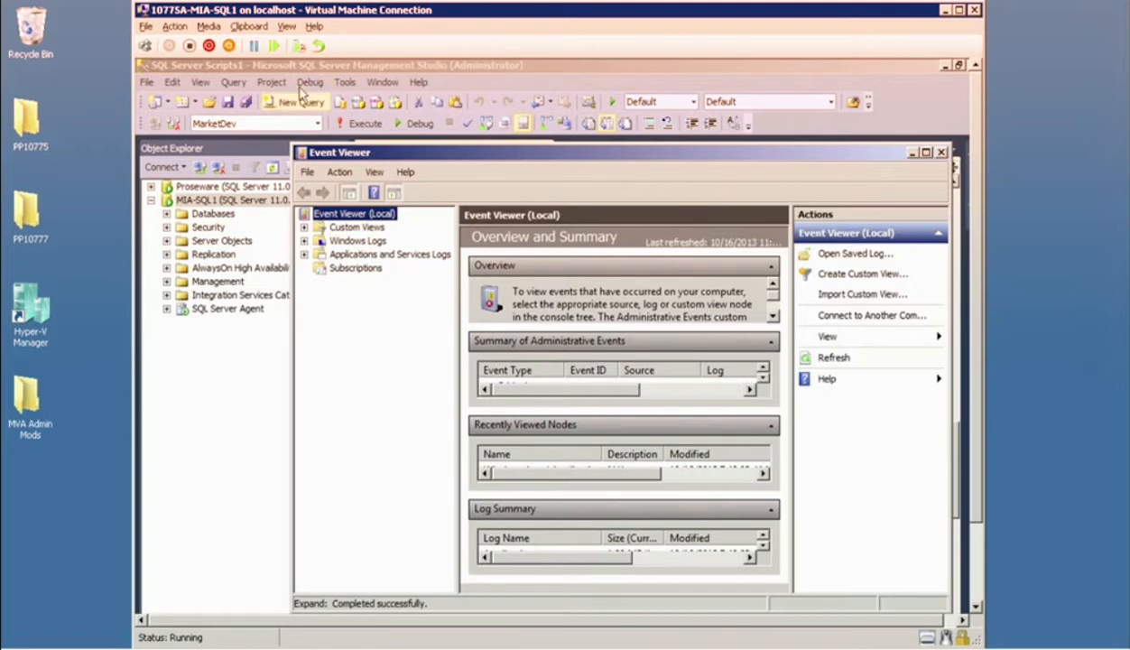
Expand Windows Logs in Event Viewer and open the Application log.
click(361, 242)
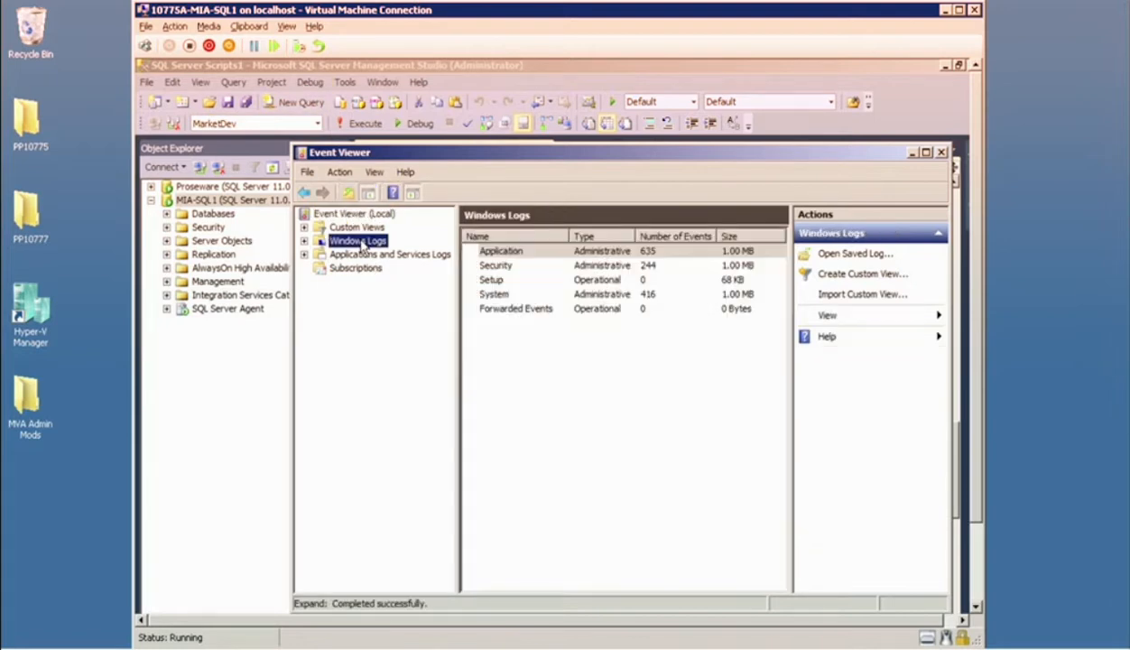
double_click(359, 243)
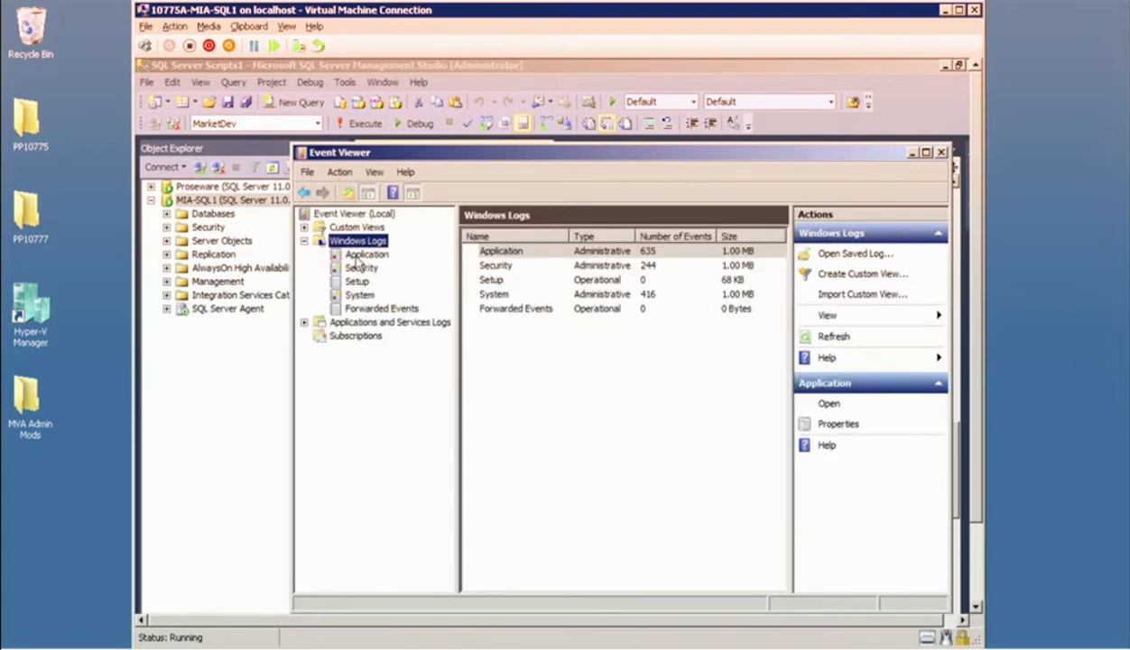
click(357, 255)
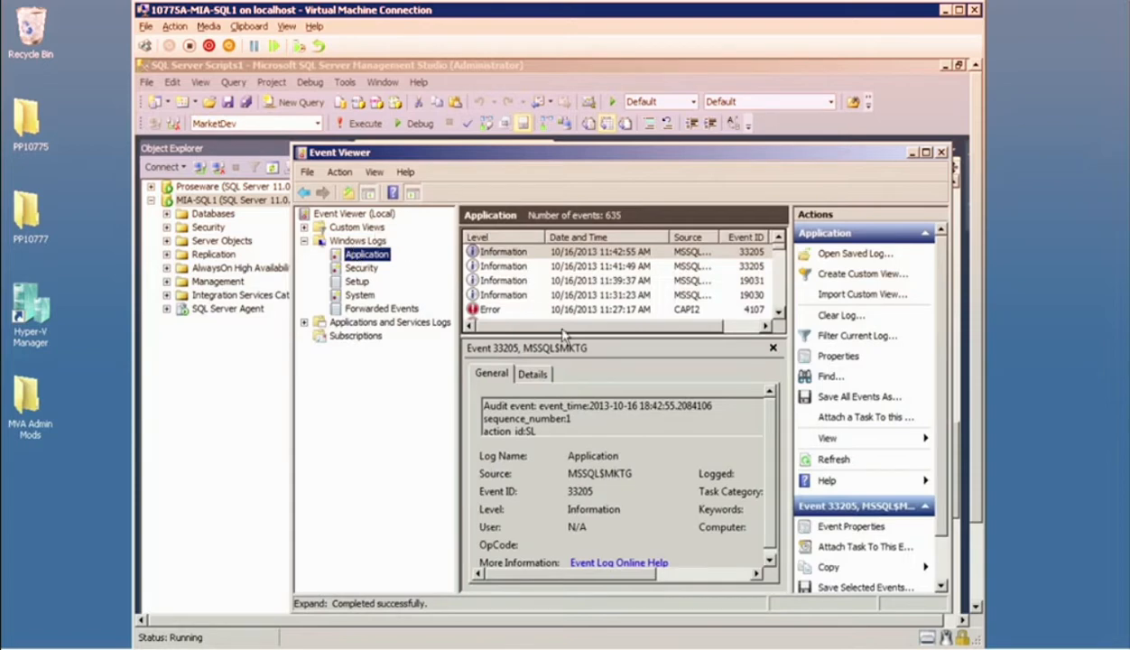
Examine the details of the three newest Application log events for audit entries, and close Event Viewer.
double_click(543, 405)
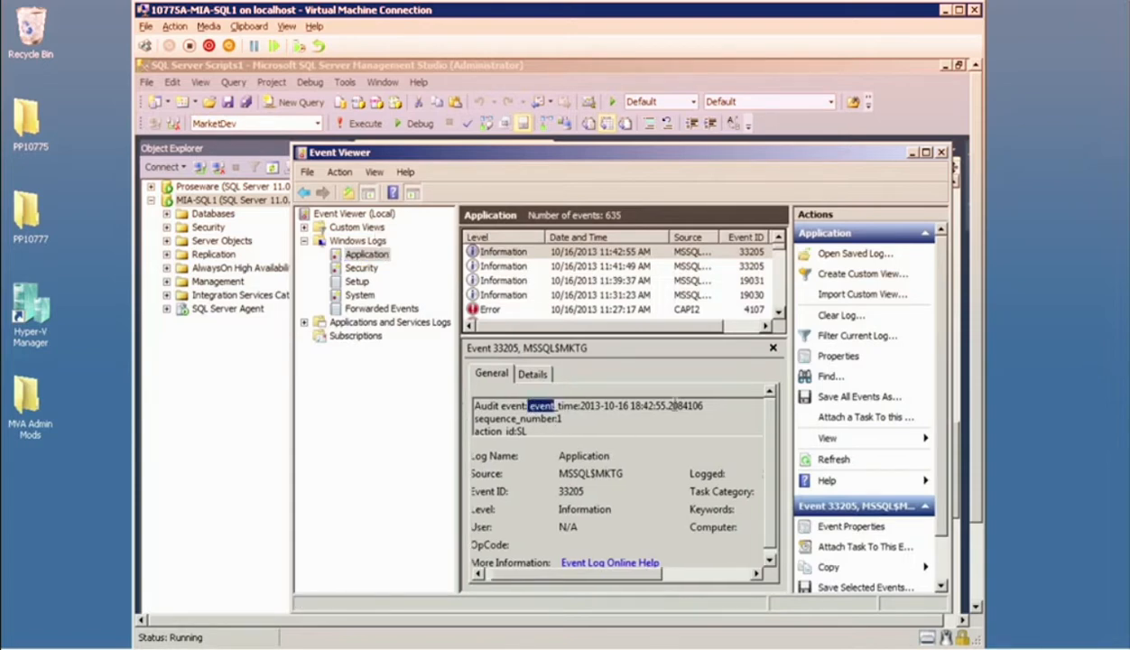
drag(772, 506, 772, 518)
drag(640, 575, 553, 556)
click(729, 575)
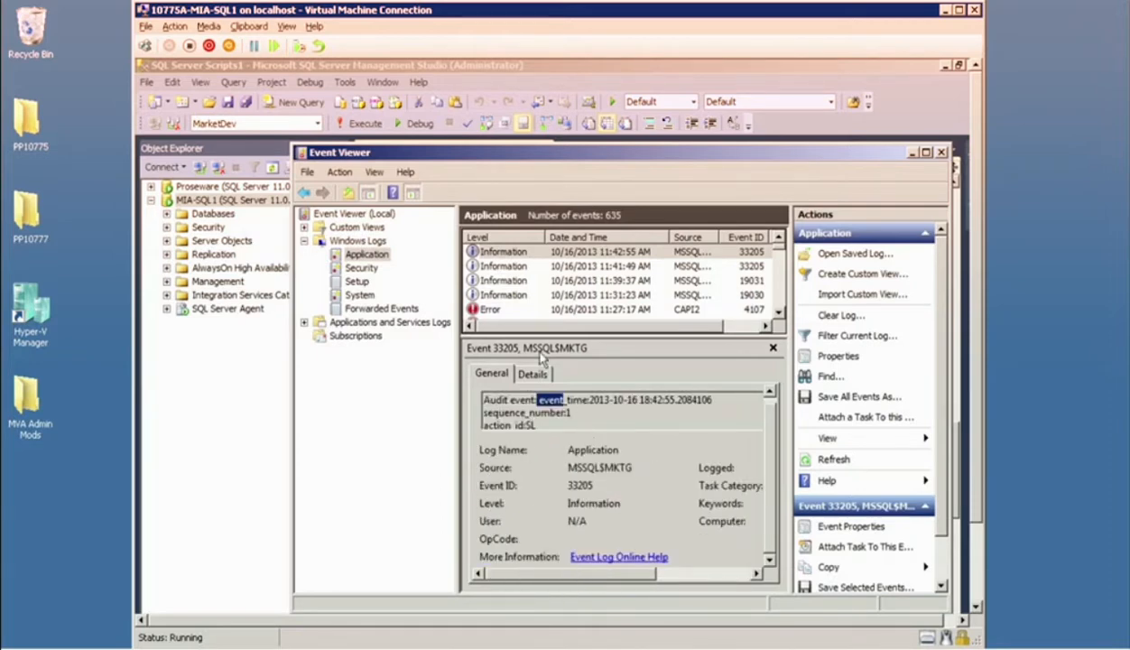
click(504, 267)
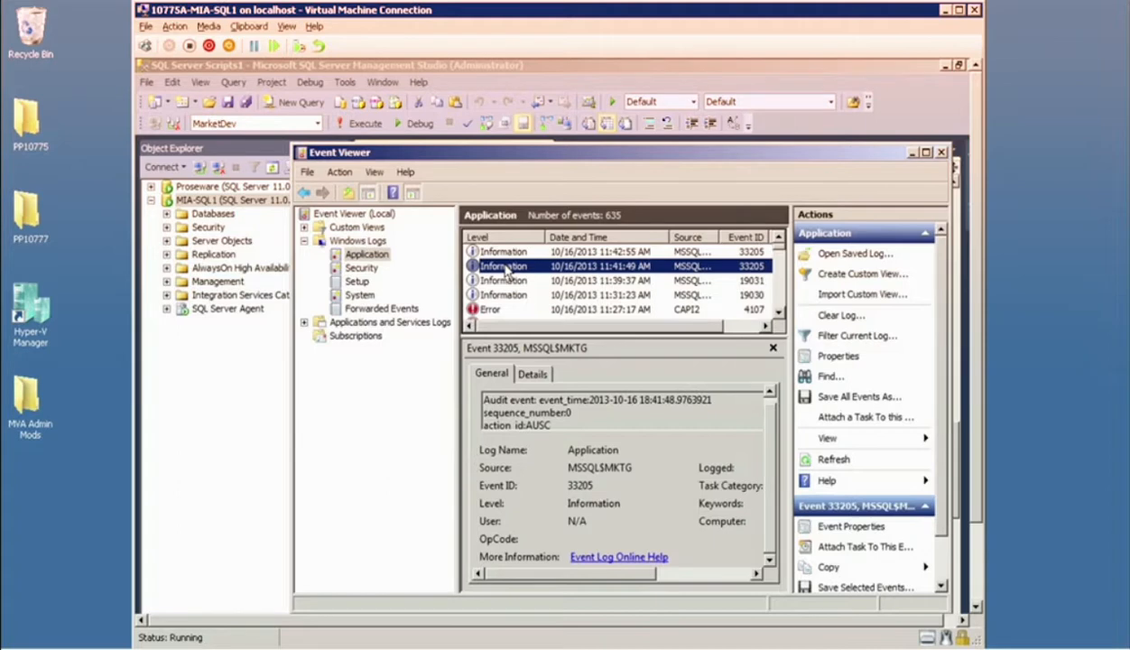
click(514, 282)
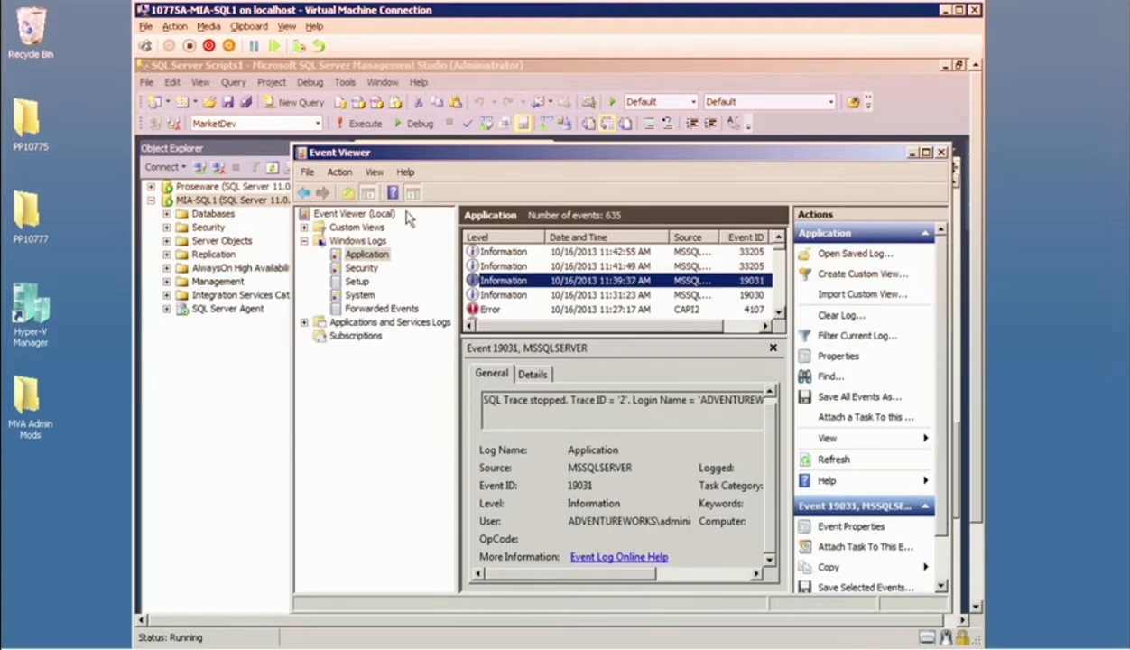
click(304, 159)
click(323, 254)
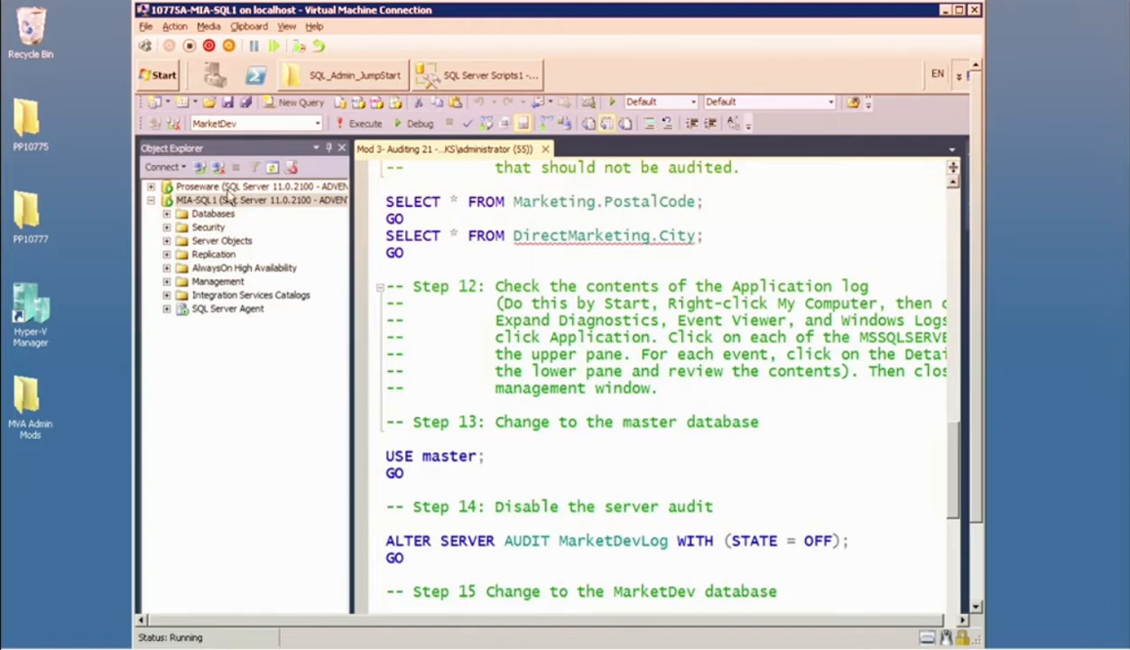
Expand Server Objects and Security under MIA-SQL1, and check the Audits and Server Audit Specifications folders.
click(222, 241)
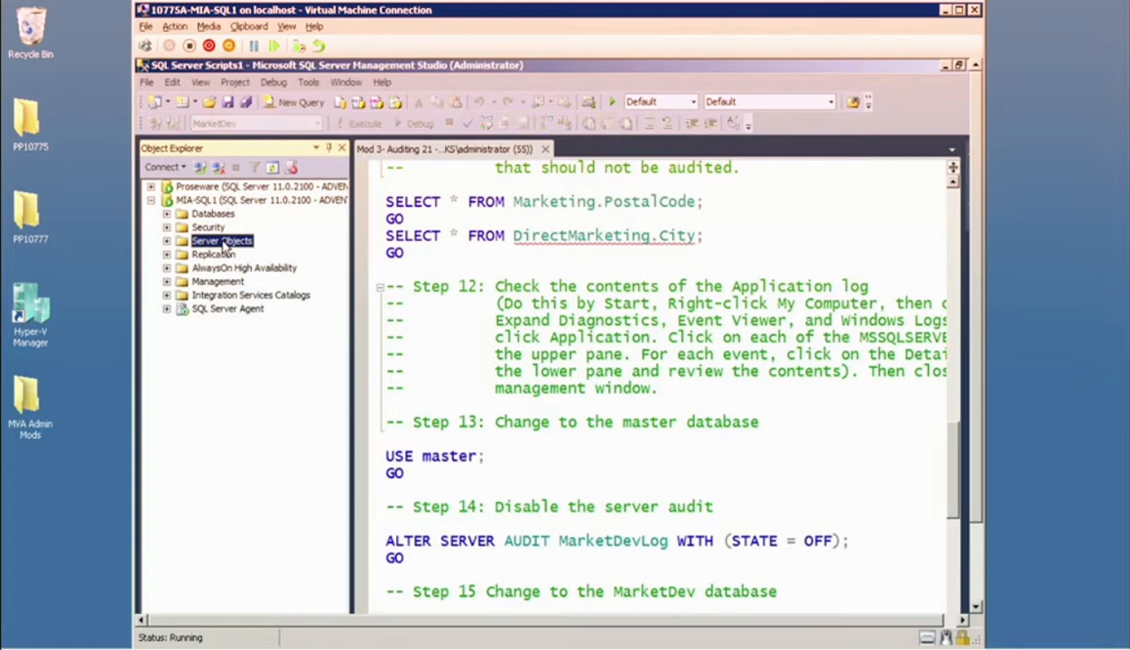
double_click(222, 241)
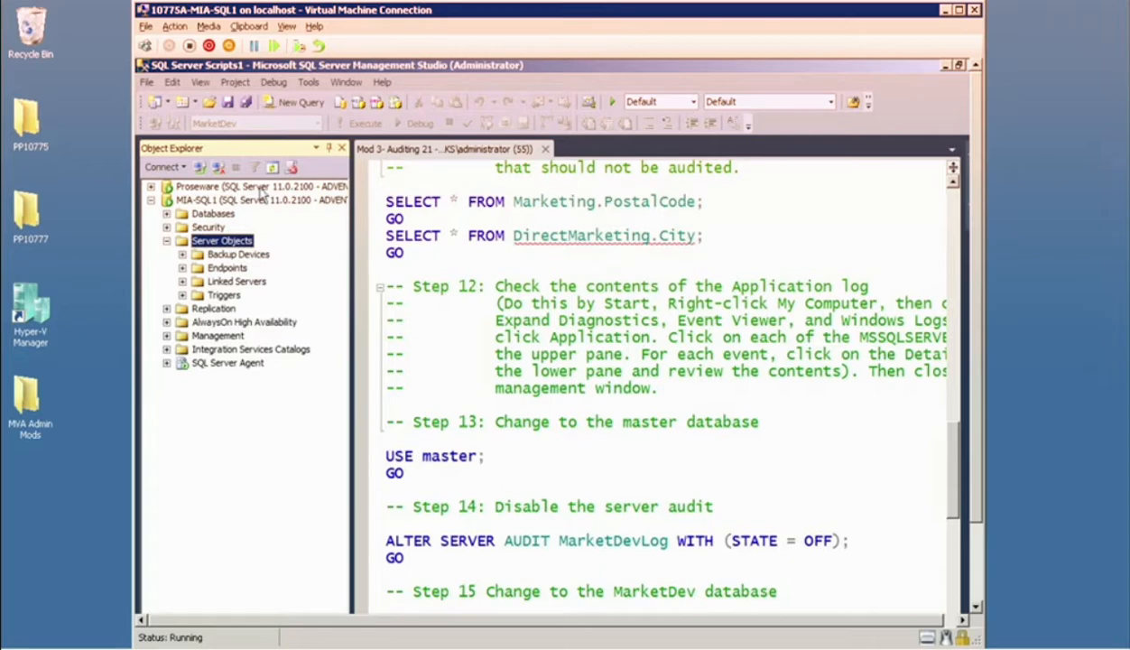
double_click(209, 229)
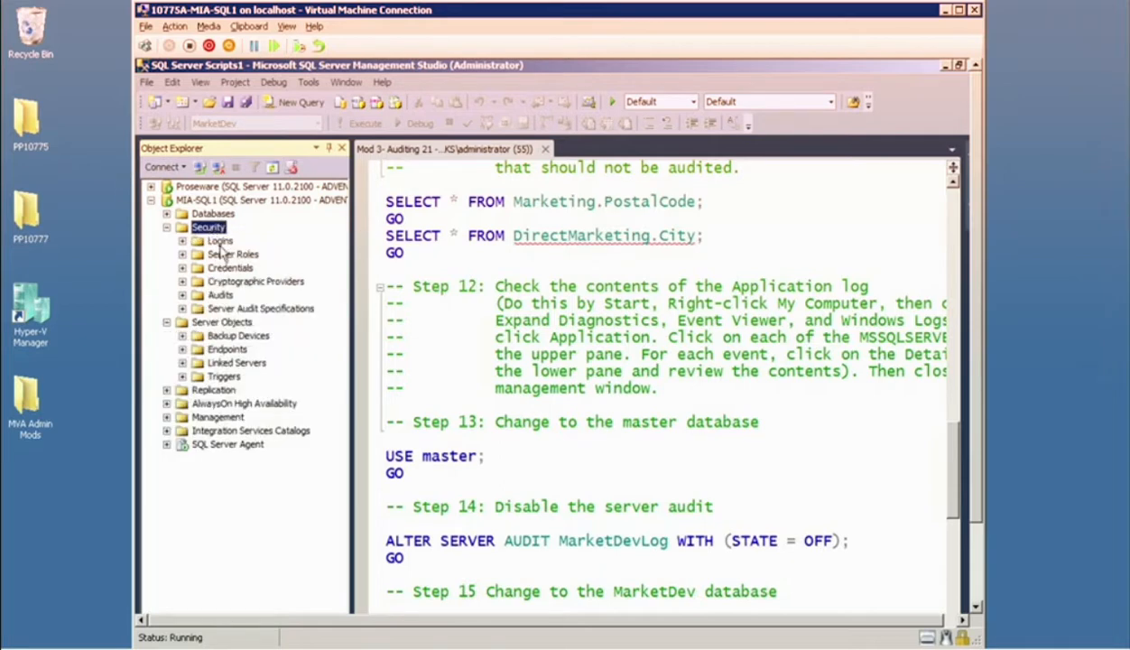
click(221, 294)
click(241, 311)
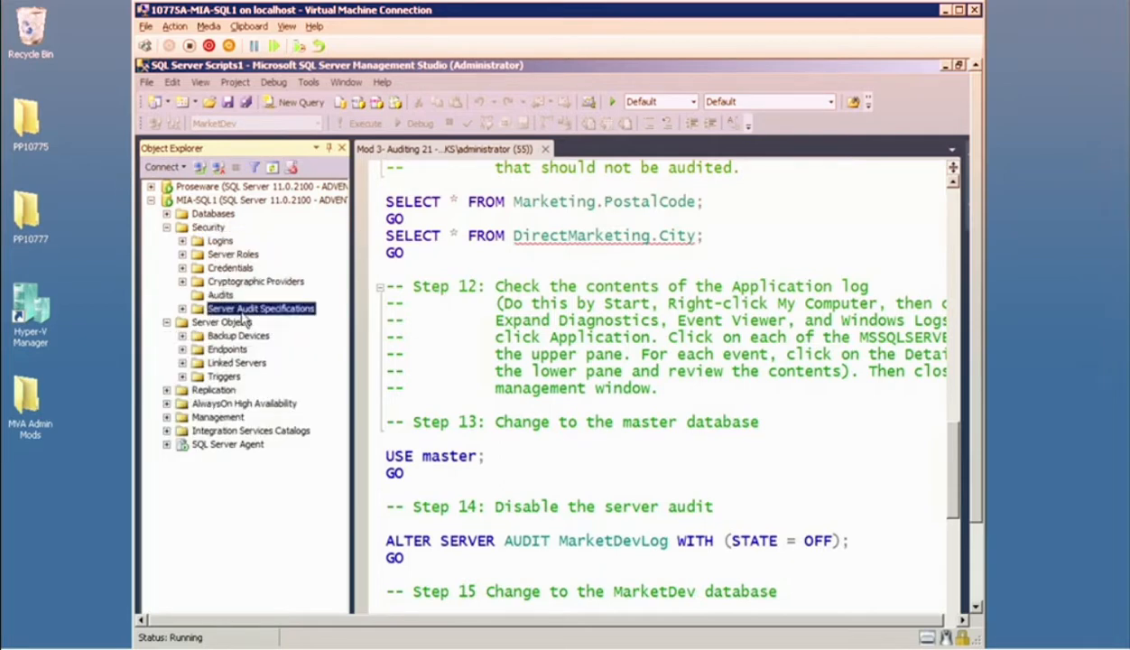
mouse_move(411, 9)
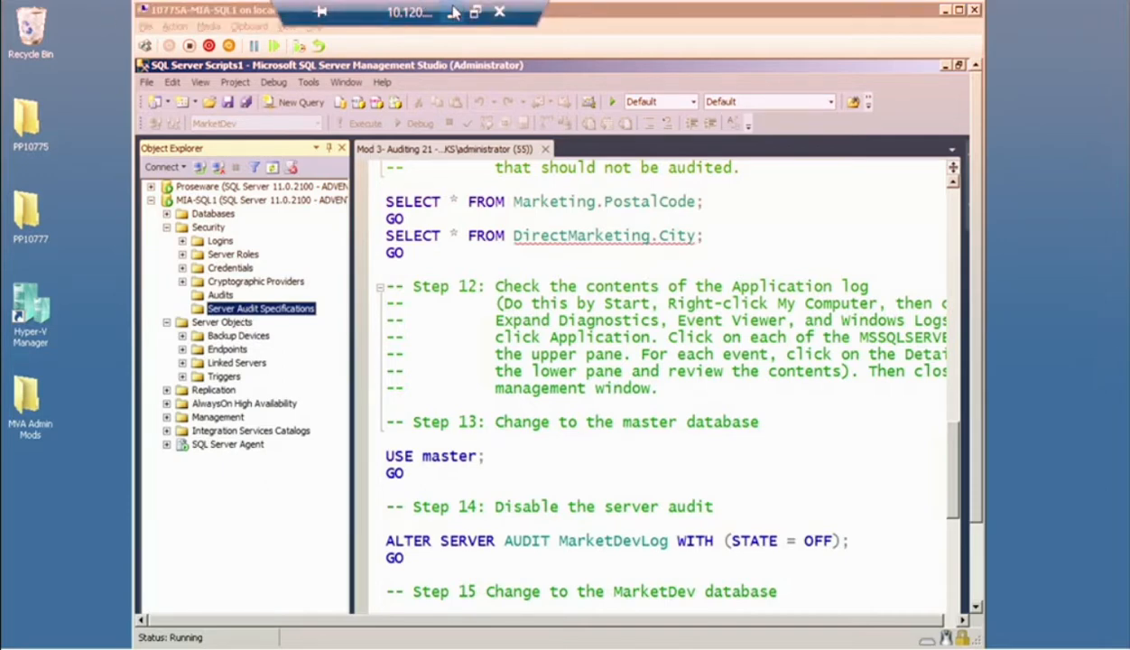
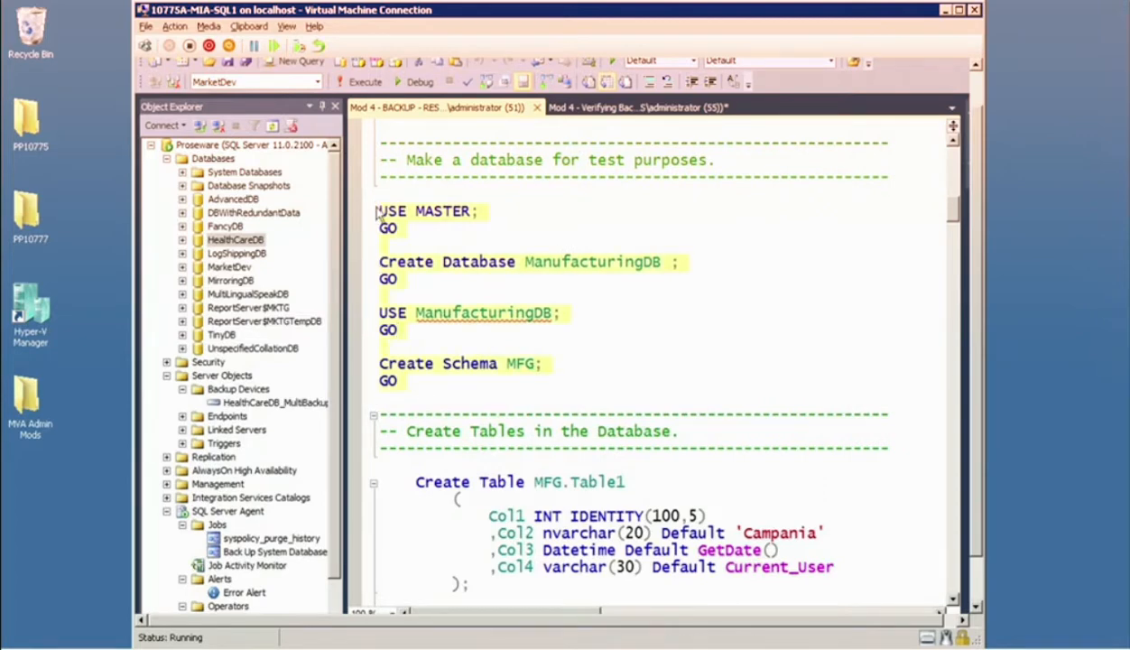
Execute the selected script block that creates the ManufacturingDB database and MFG schema, and hide the results pane.
click(362, 81)
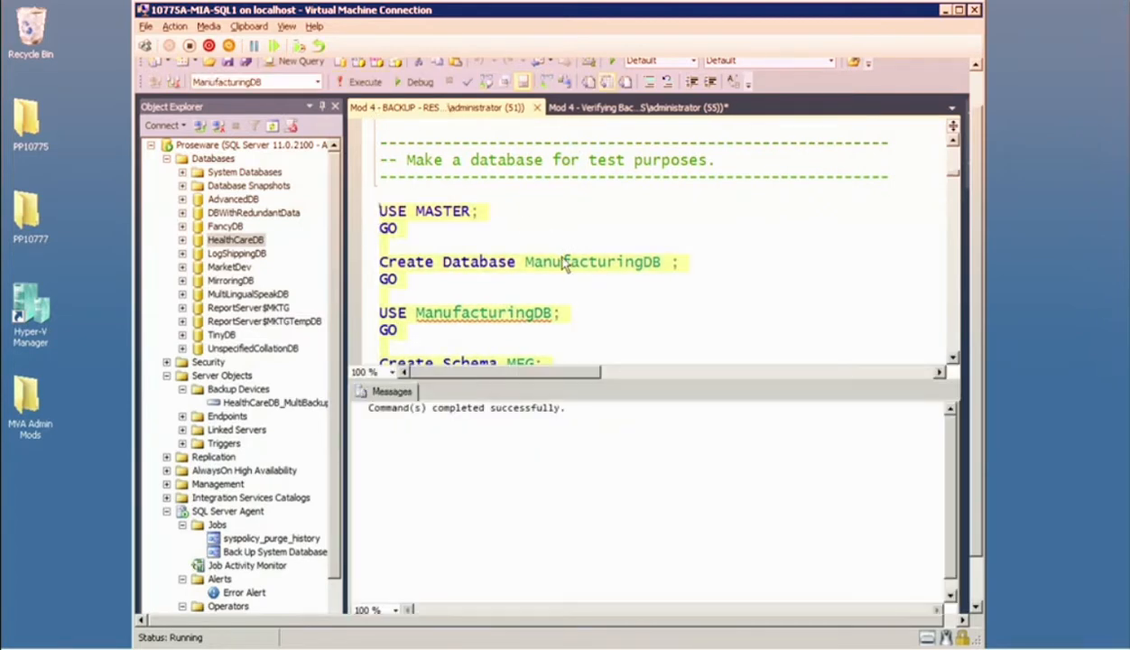
key(ctrl+r)
Execute the statements that create tables MFG.Table1, MFG.Table2 and MFG.Table3 in ManufacturingDB, and hide the results pane.
scroll(553, 257, down, 3)
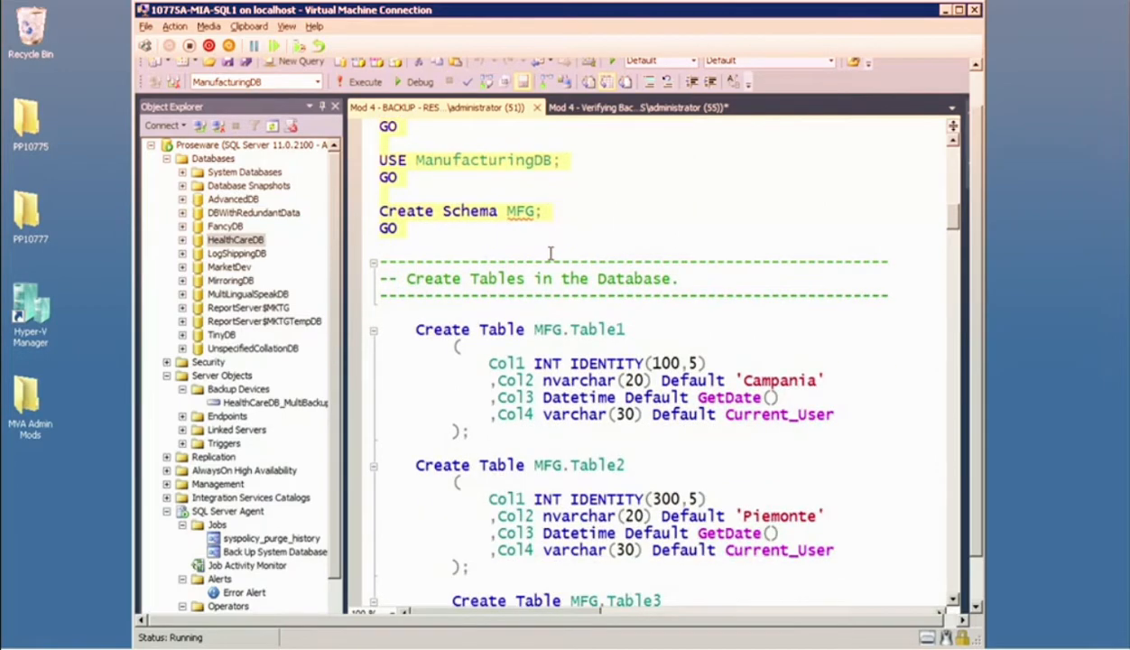
scroll(551, 254, down, 2)
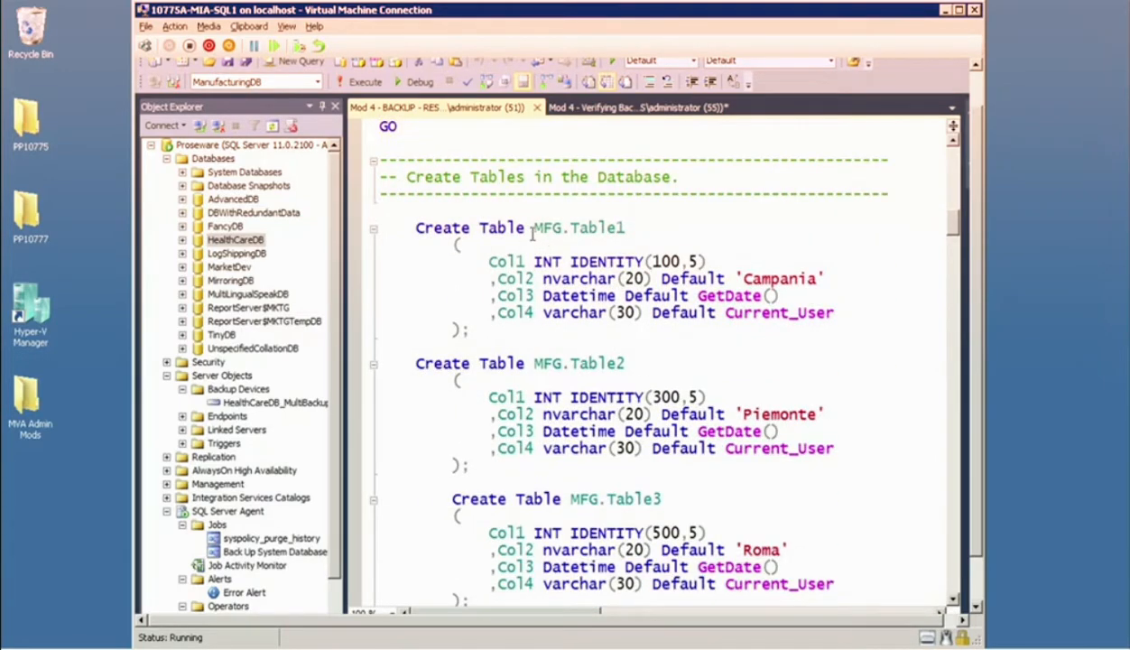
scroll(515, 229, down, 3)
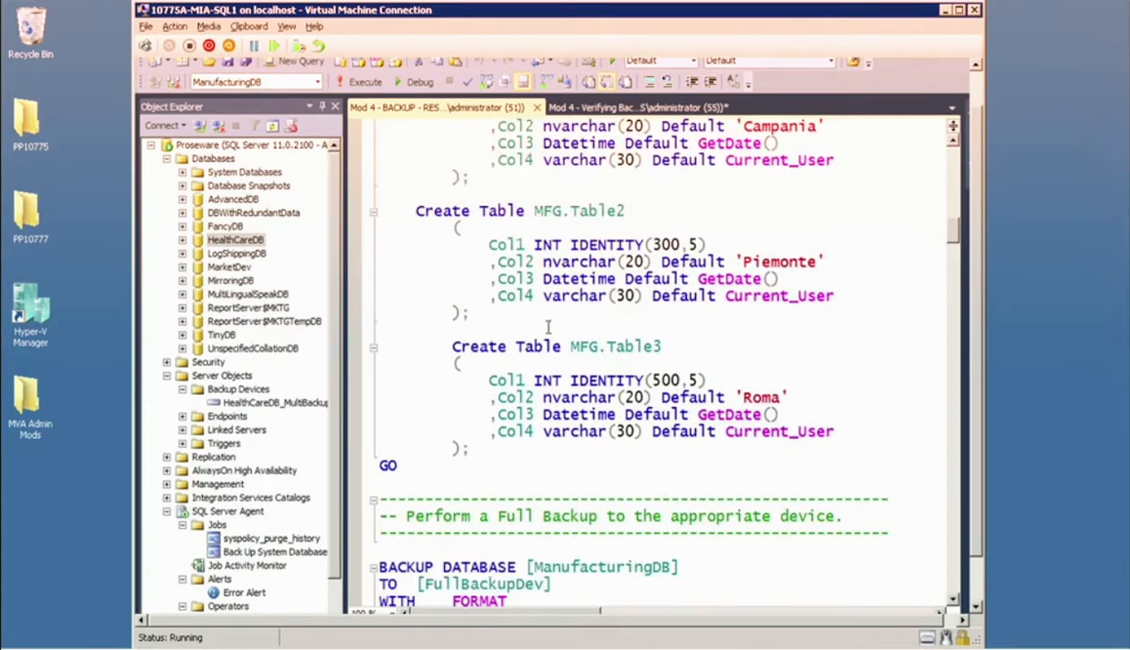
scroll(546, 358, down, 4)
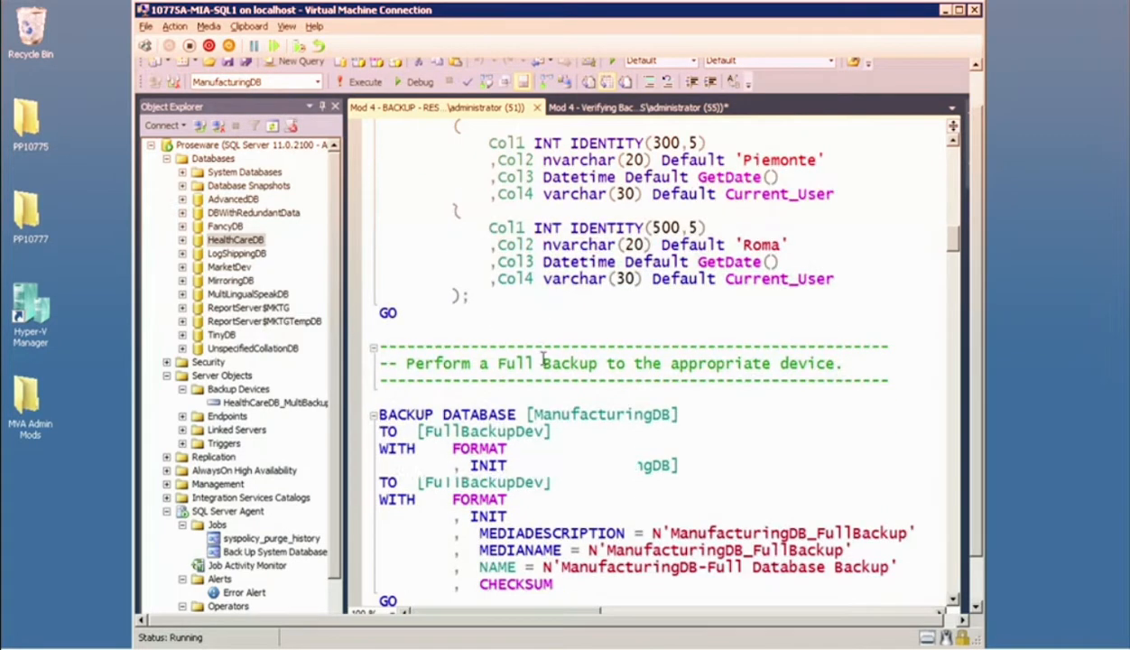
shift+click(471, 344)
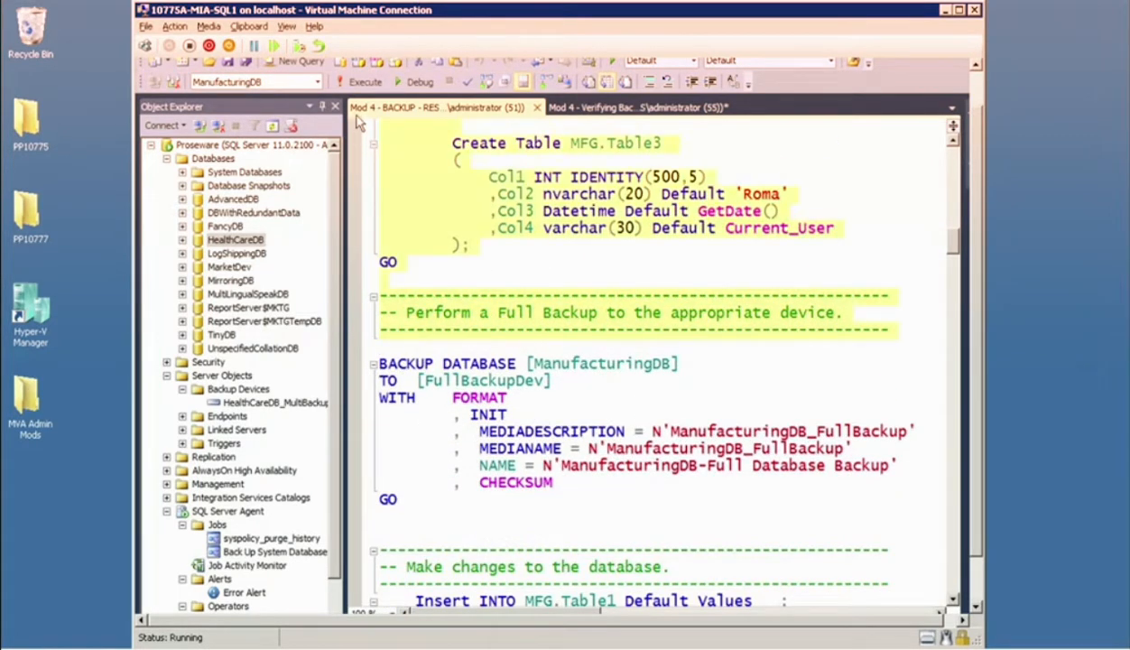
click(359, 84)
key(ctrl+r)
Run the full backup of ManufacturingDB to FullBackupDev with FORMAT, INIT and CHECKSUM, and hide the results pane.
scroll(471, 208, down, 1)
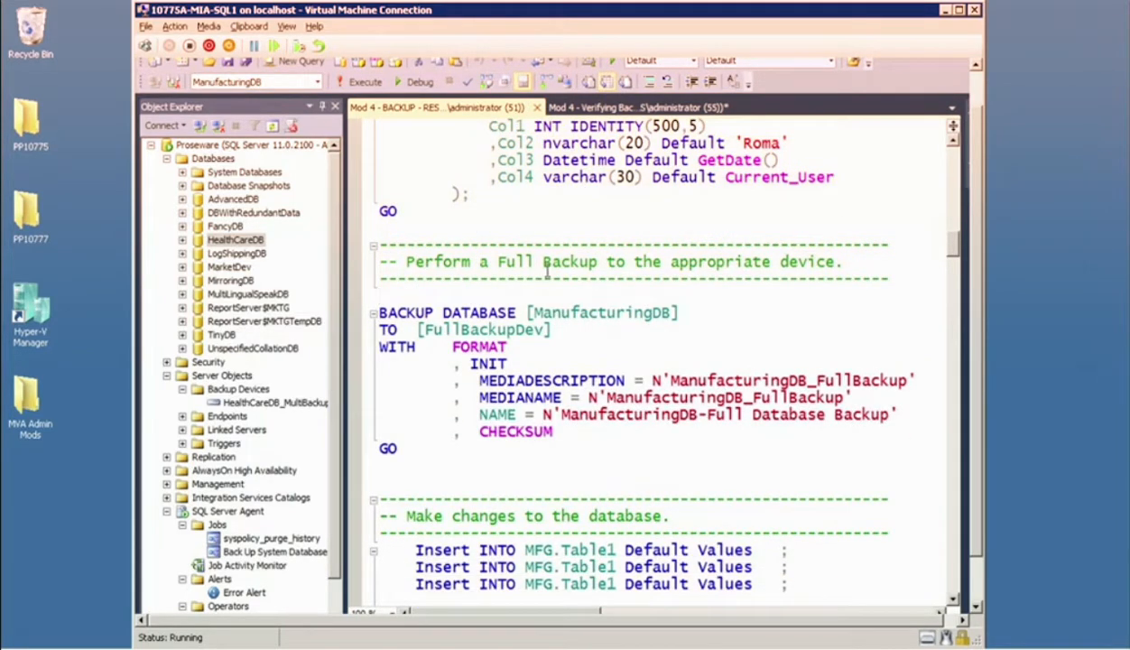
scroll(506, 270, down, 3)
drag(461, 316, 371, 135)
click(364, 82)
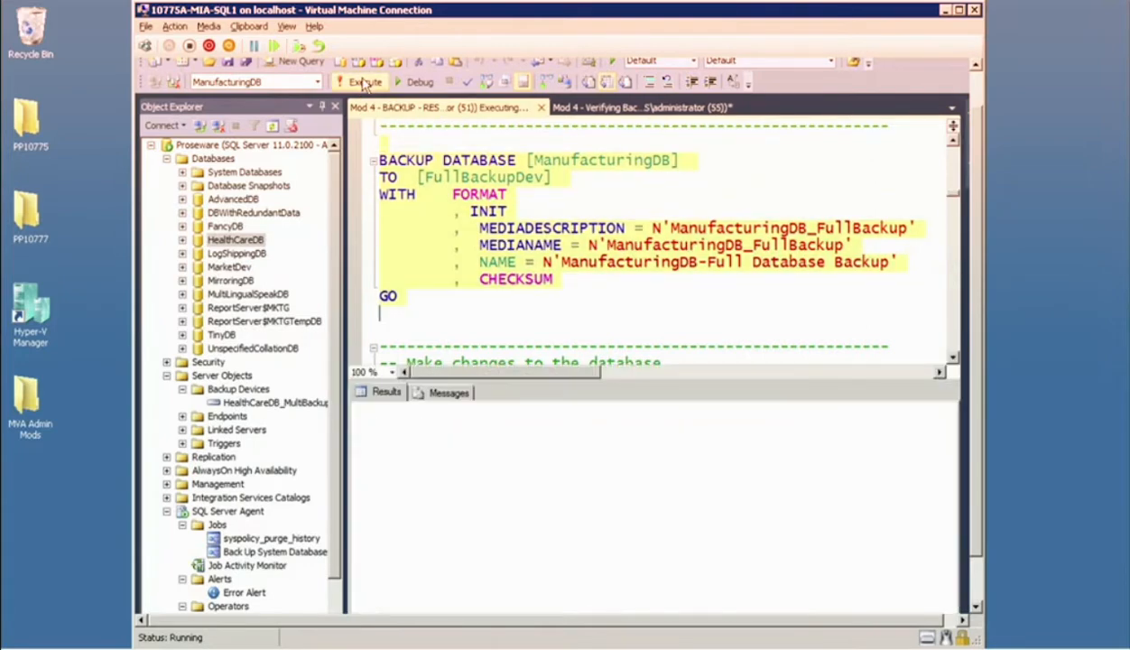
key(ctrl+r)
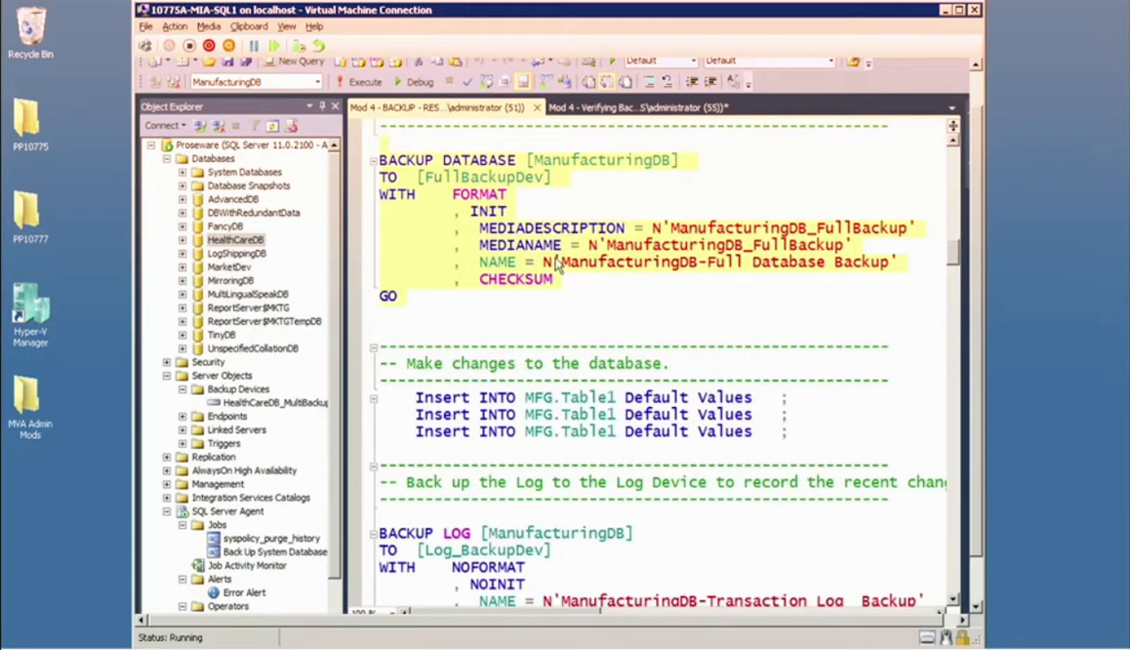
Execute the three inserts of default values into MFG.Table1 following the full backup, and hide the results pane.
scroll(506, 207, down, 2)
click(522, 224)
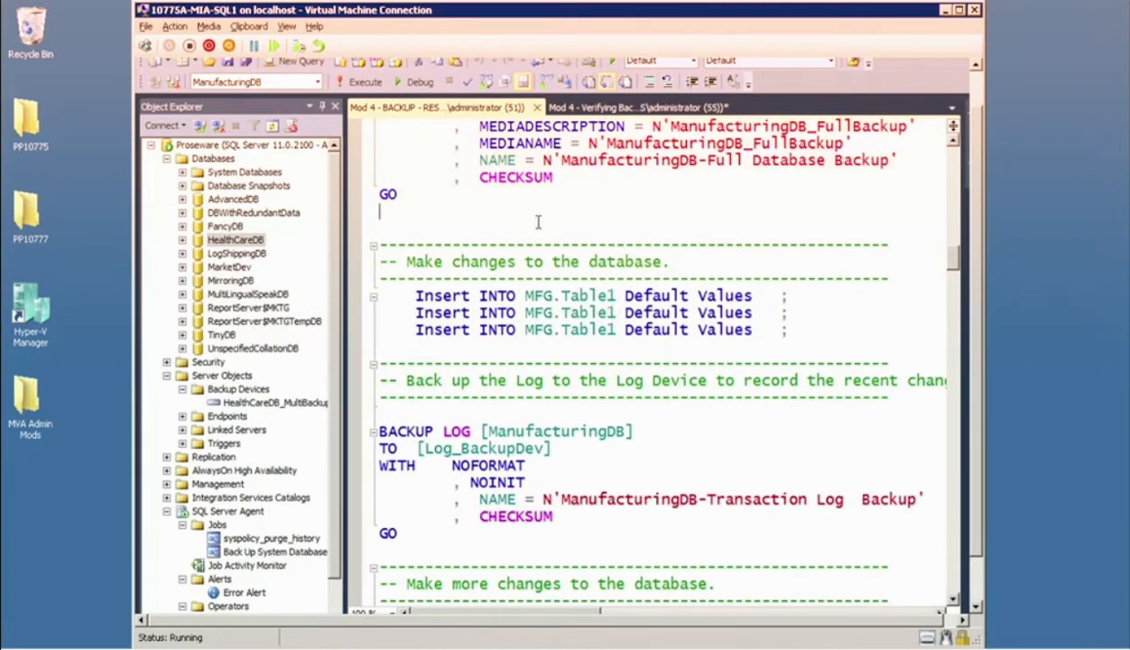
drag(415, 347, 380, 295)
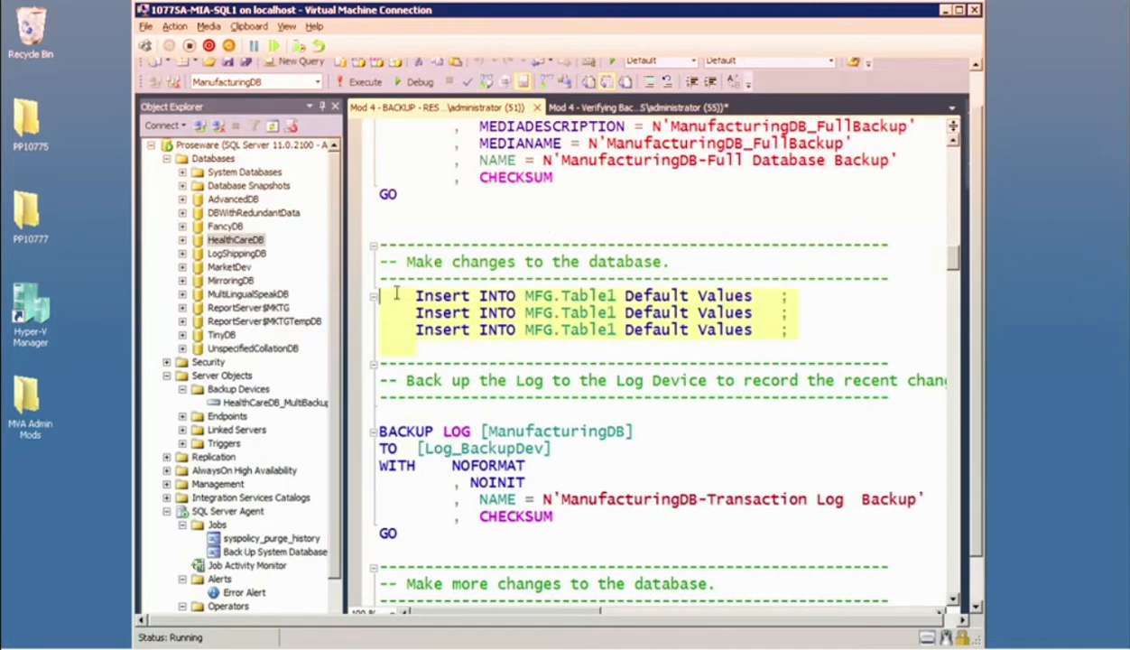
click(361, 83)
scroll(506, 257, down, 3)
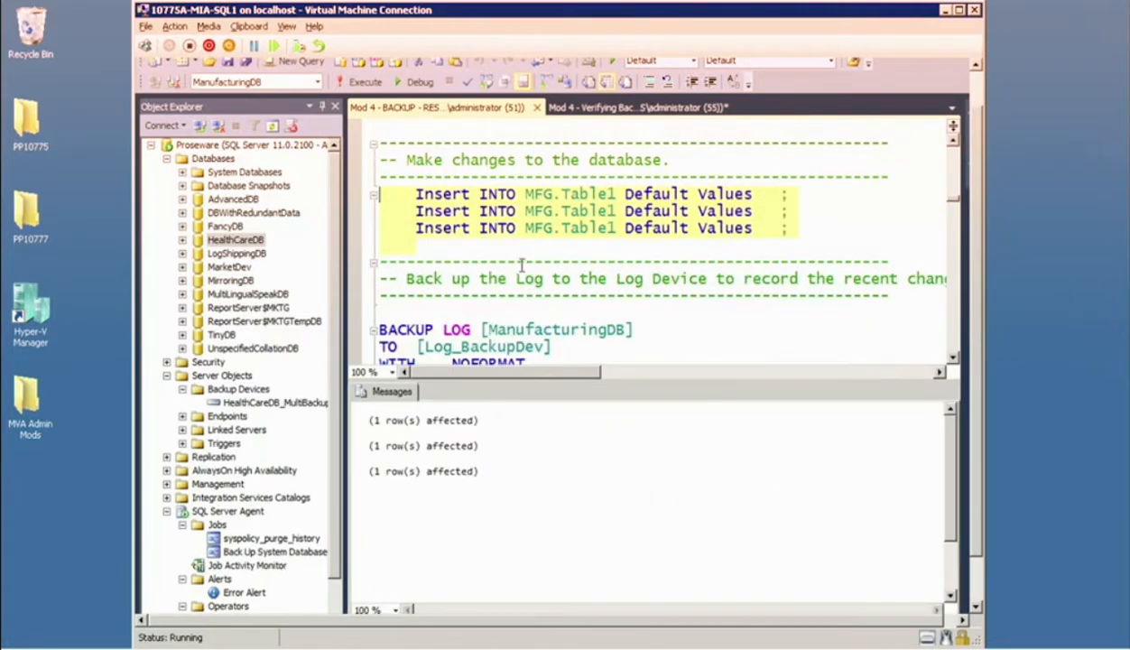
key(ctrl+r)
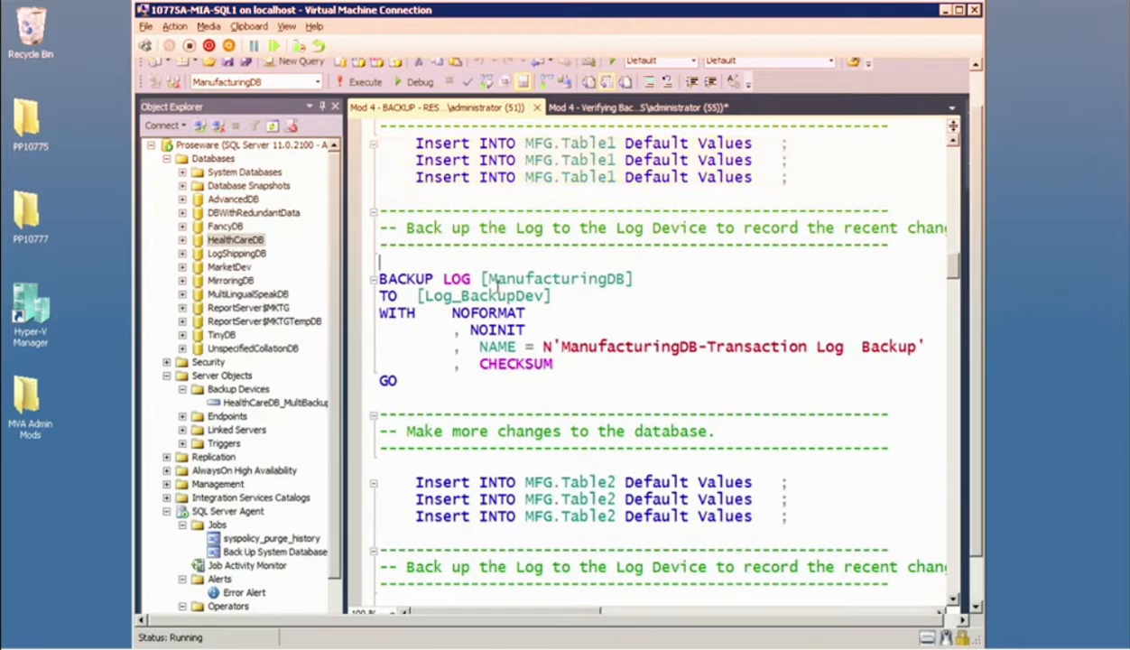
Run the first ManufacturingDB transaction log backup to Log_BackupDev with NOFORMAT, NOINIT and CHECKSUM, and hide the results pane.
drag(483, 260, 527, 387)
click(361, 81)
scroll(545, 318, down, 2)
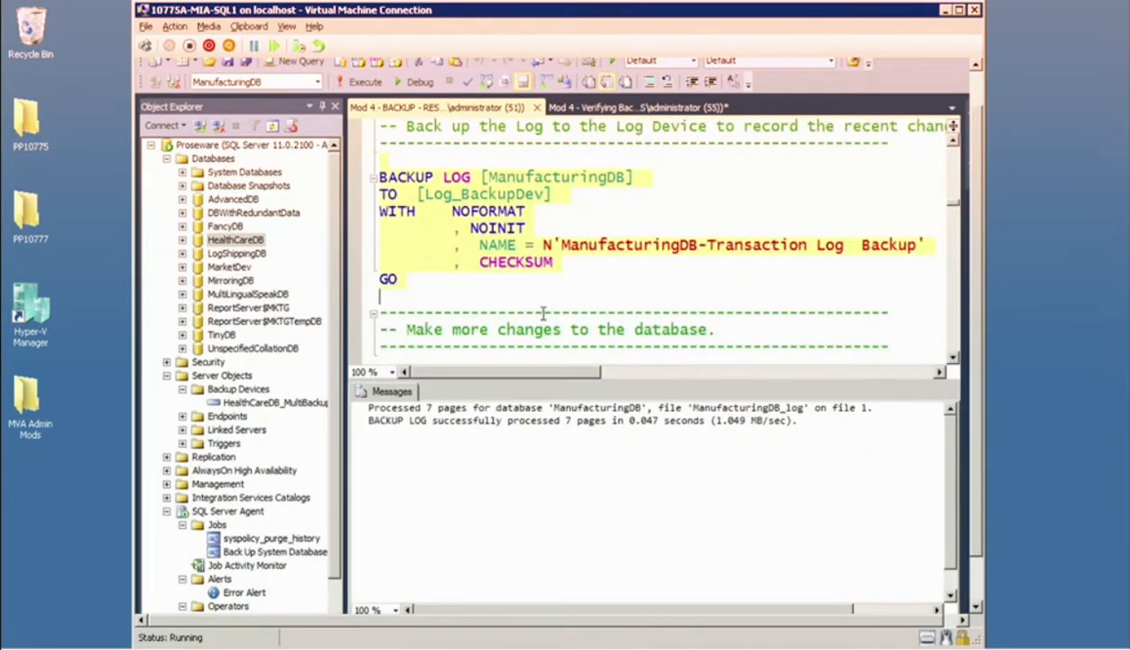
click(503, 297)
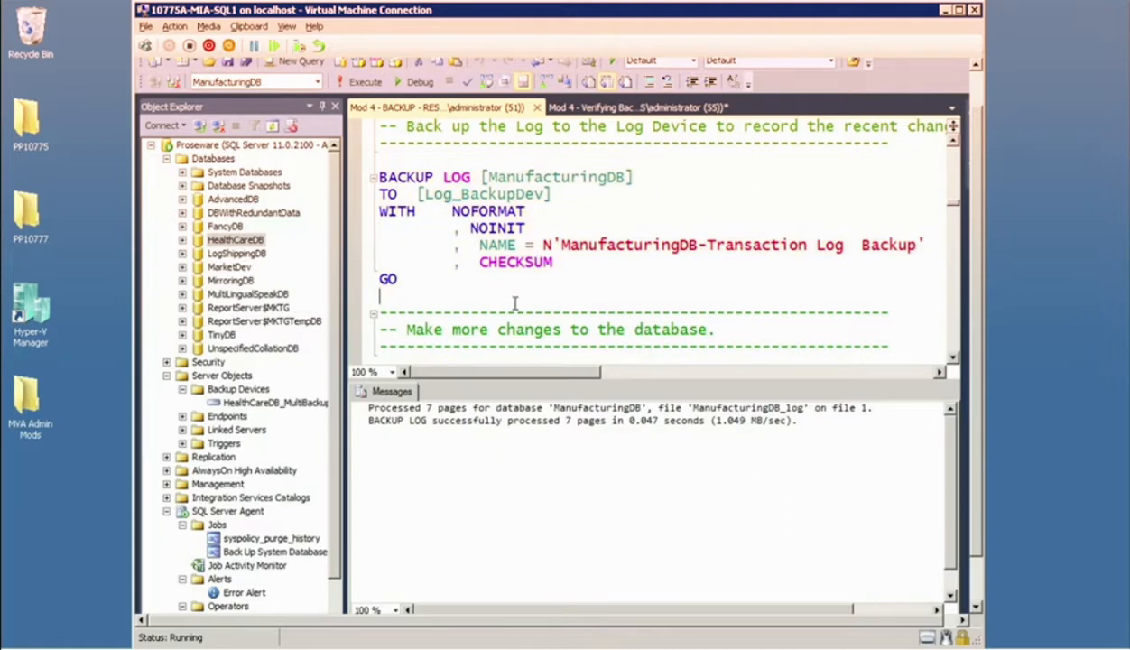
key(ctrl+r)
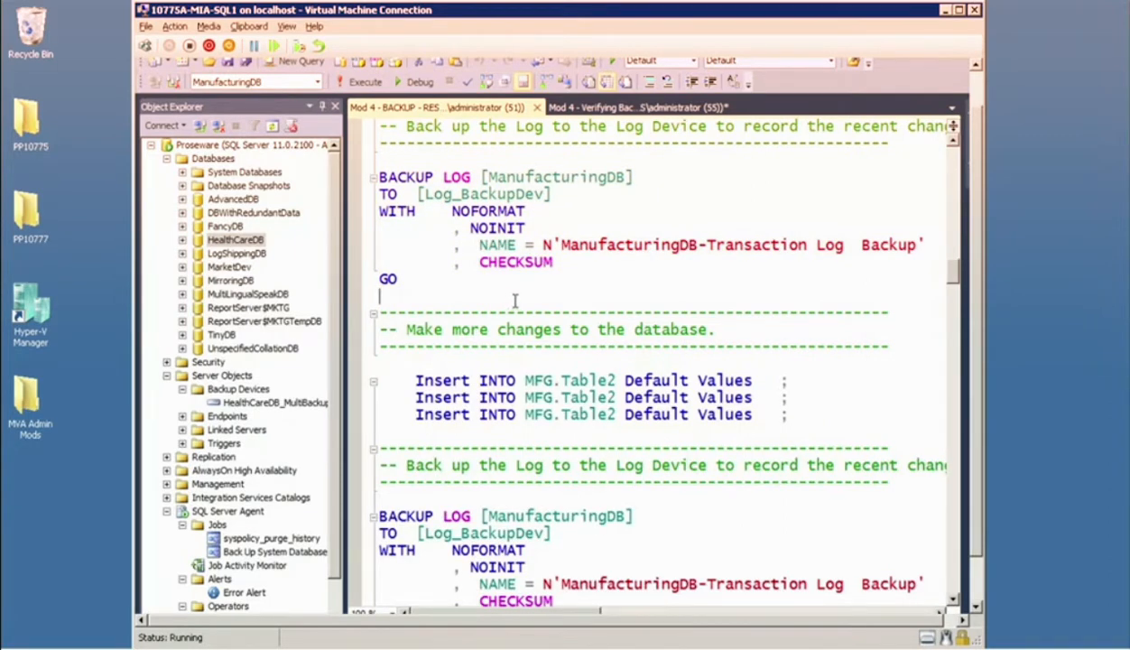
Execute the script from the MFG.Table2 inserts through the differential backup to Differential_BackupDev as one block, and hide the results pane.
scroll(514, 300, down, 2)
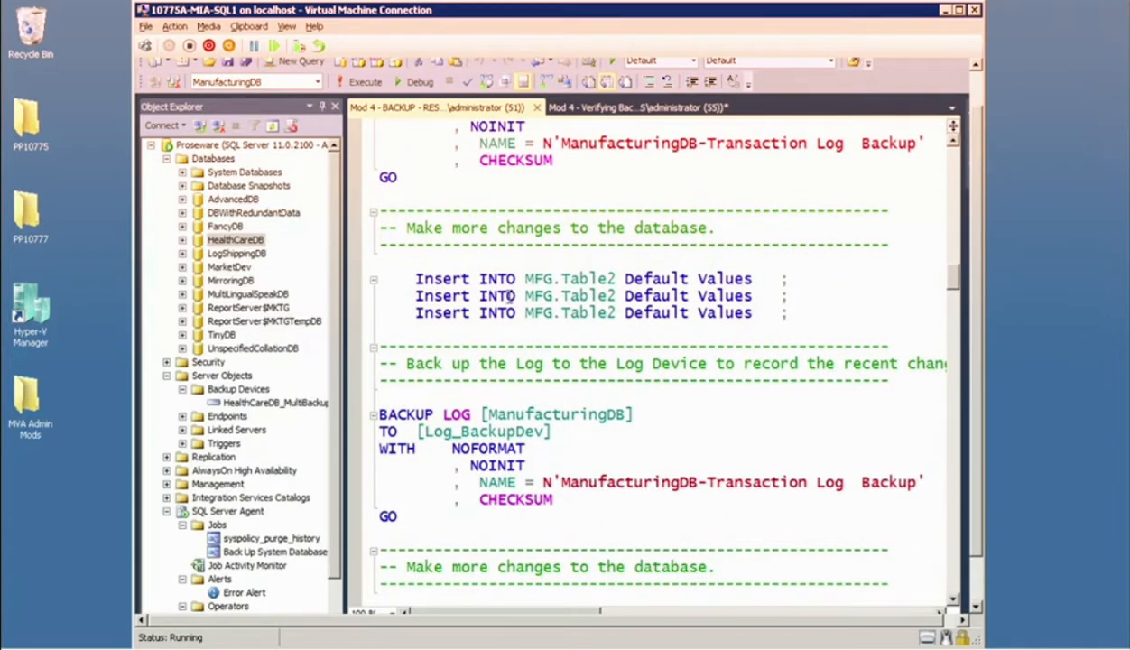
scroll(510, 295, down, 5)
scroll(501, 295, down, 5)
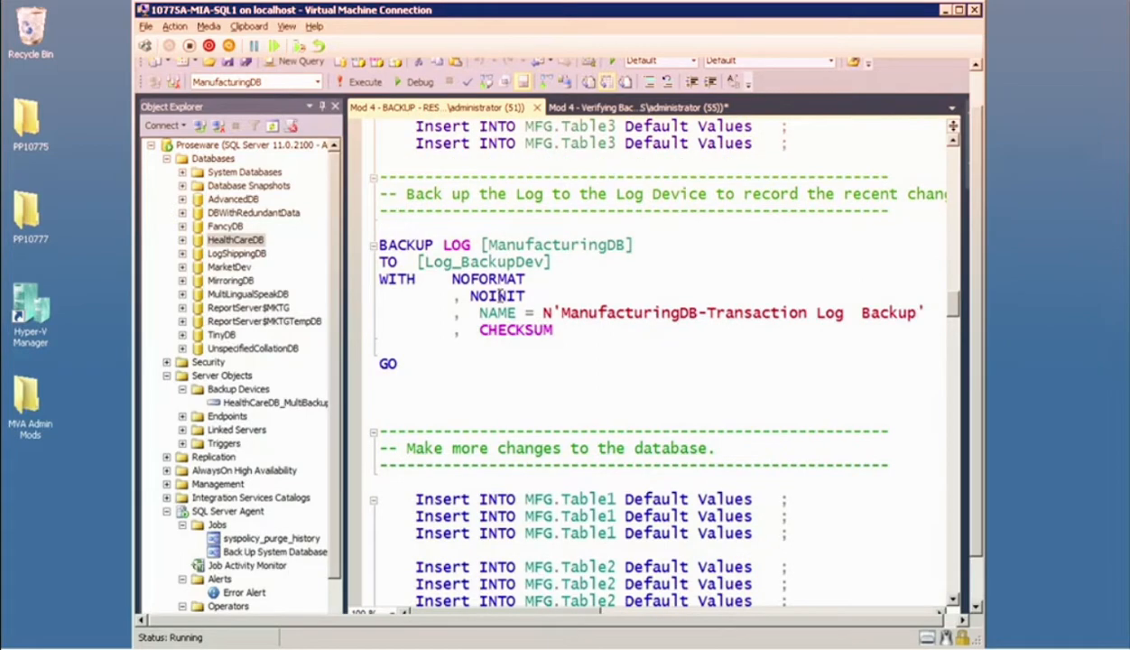
scroll(498, 295, down, 12)
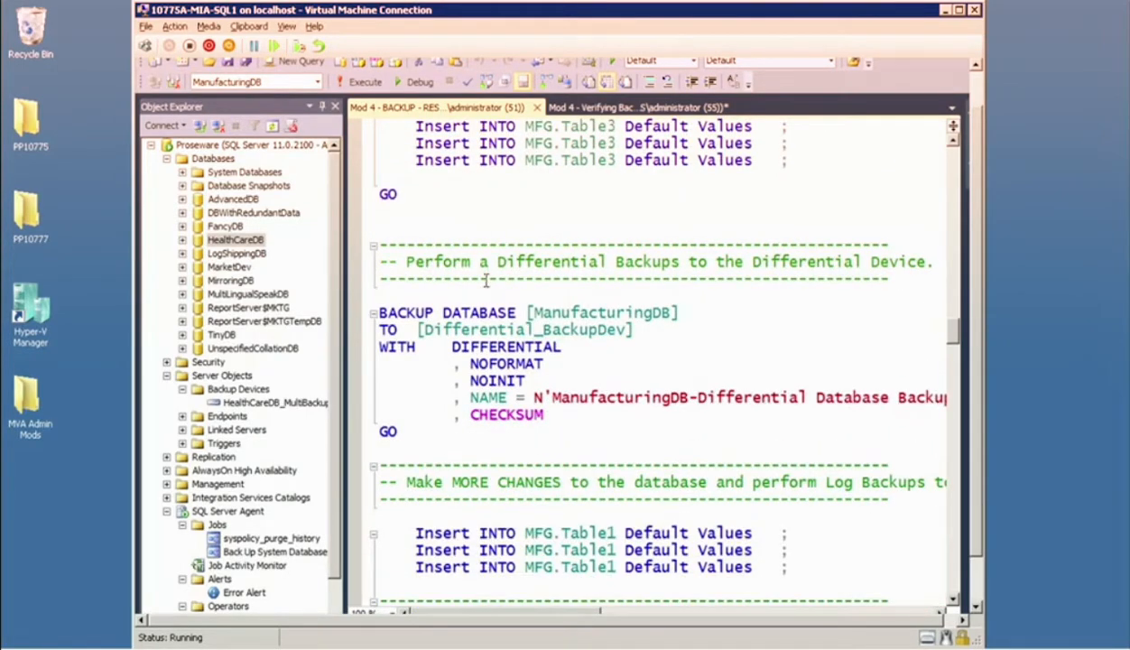
scroll(485, 280, down, 1)
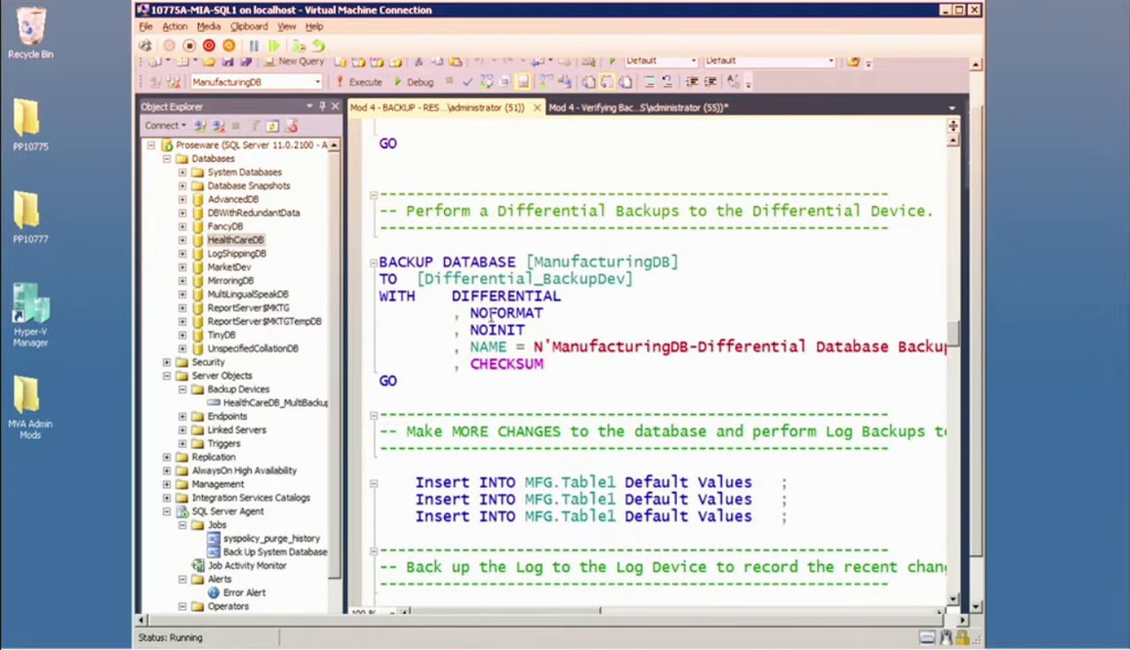
shift+click(466, 384)
click(365, 83)
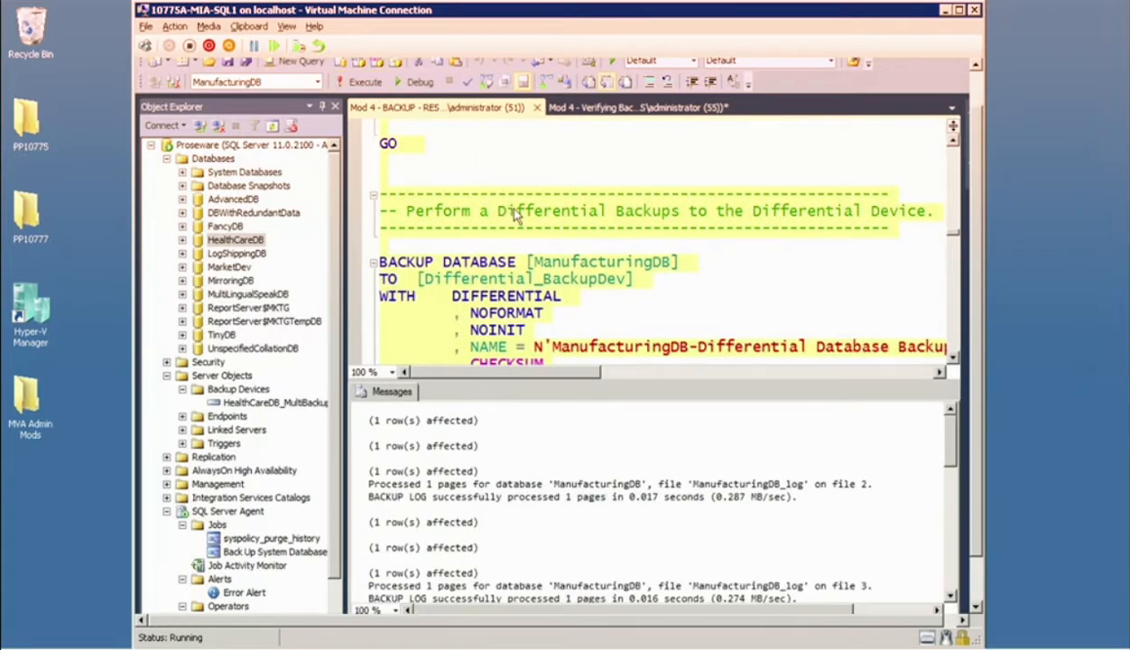
key(ctrl+r)
Execute the selected script block ending with the ManufacturingDB log backup above "Time to get some facts", and hide the results pane.
scroll(522, 215, down, 2)
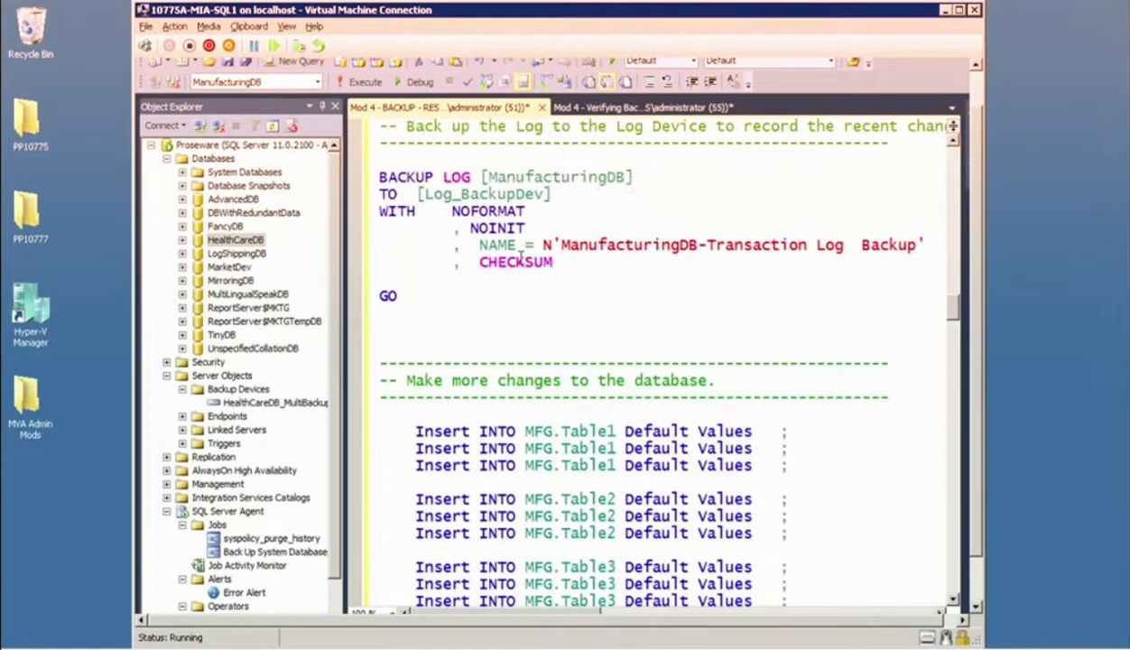
scroll(520, 257, down, 10)
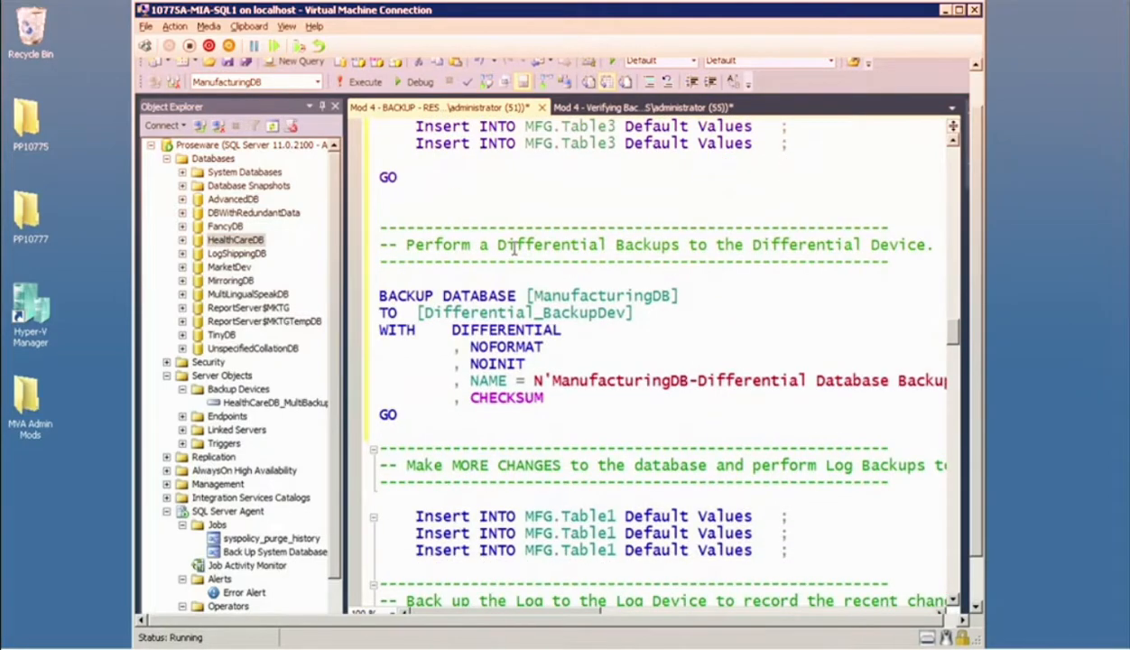
scroll(513, 248, down, 9)
scroll(513, 244, down, 10)
scroll(511, 241, down, 7)
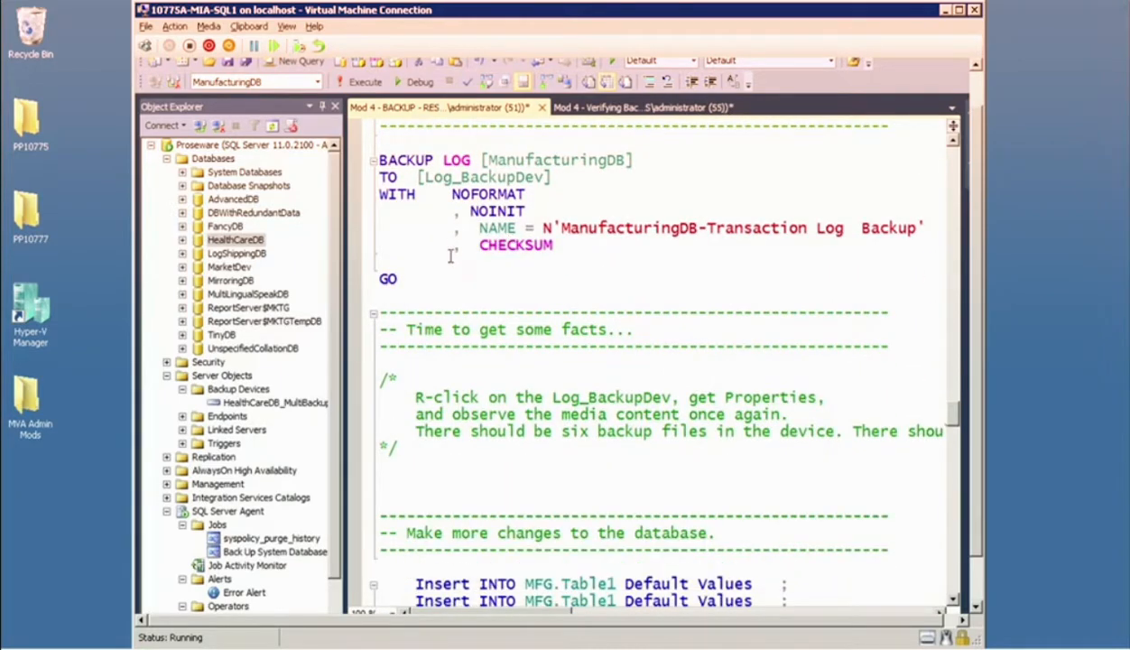
drag(459, 288, 380, 126)
click(362, 82)
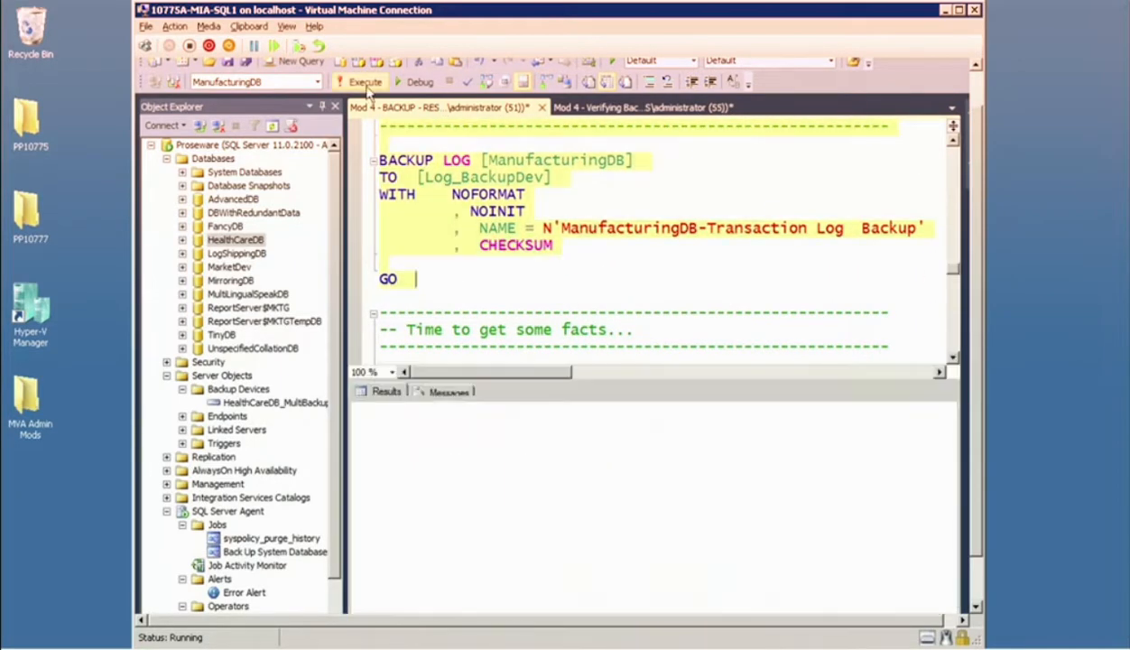
key(ctrl+r)
Refresh the Backup Devices folder under Server Objects on the Proseware instance.
scroll(595, 244, down, 4)
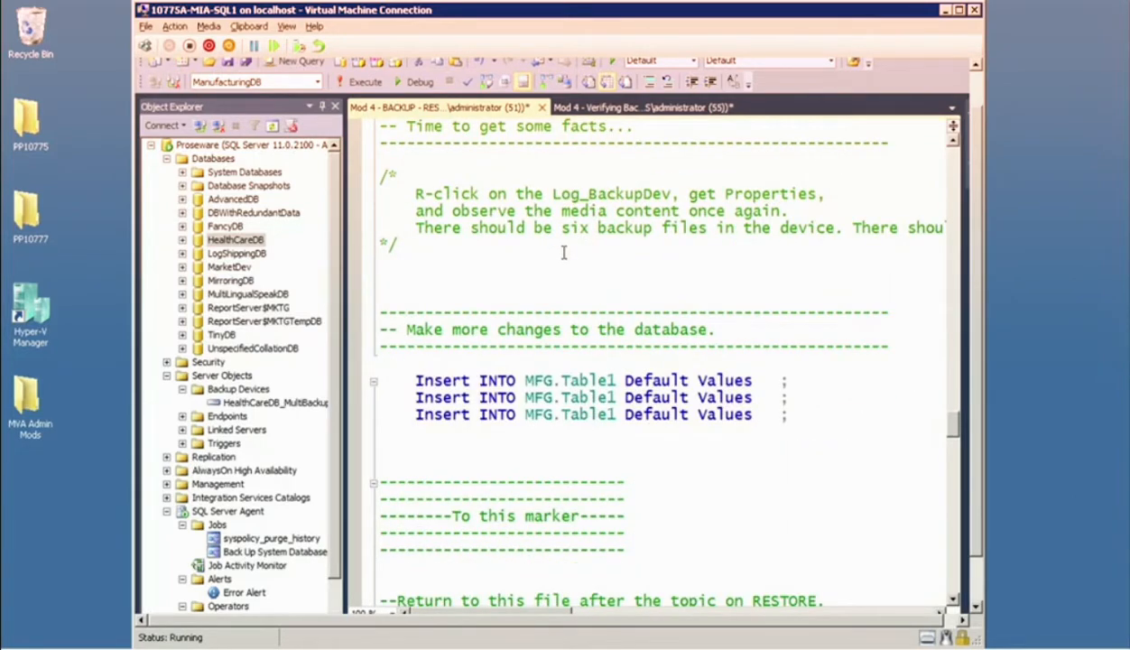
scroll(563, 252, down, 1)
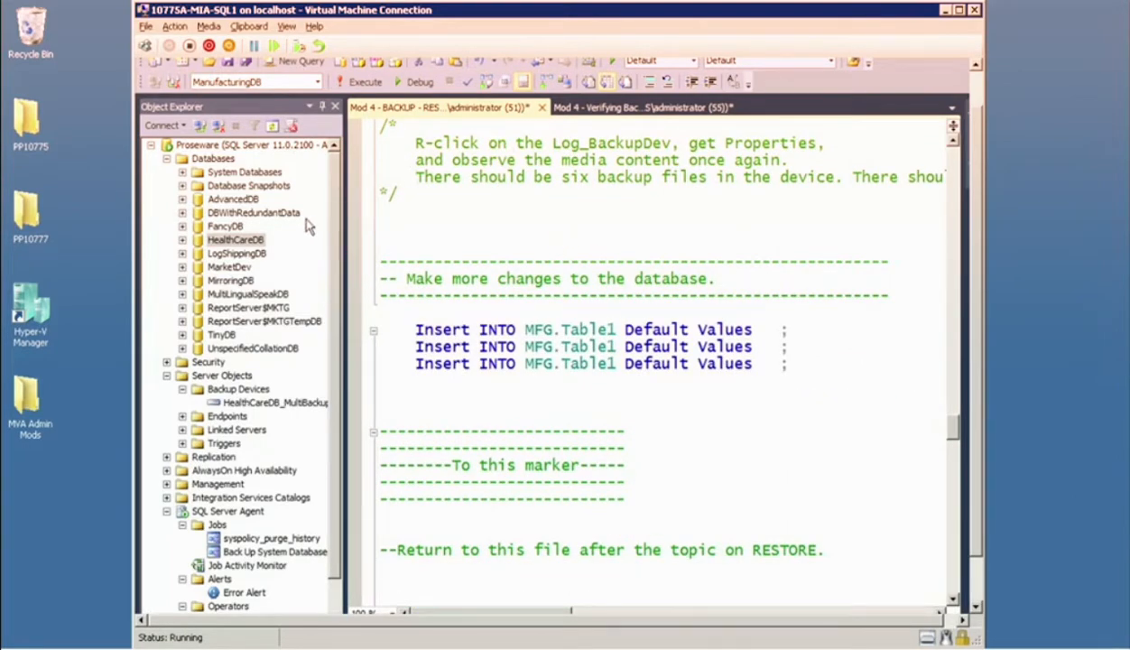
double_click(235, 375)
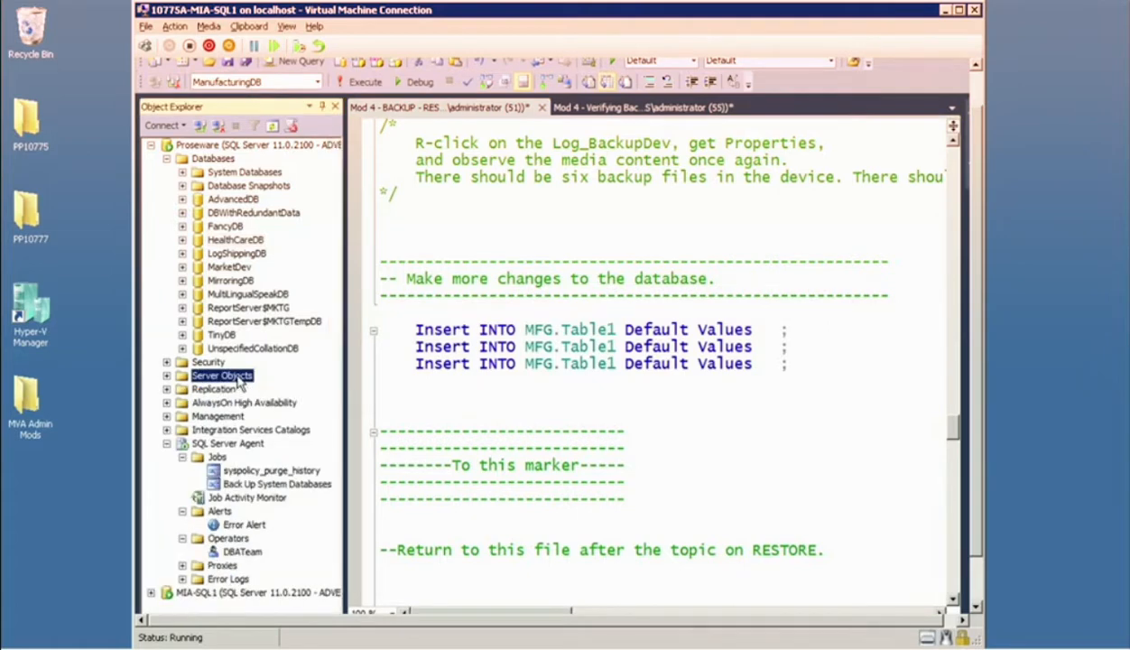
click(166, 375)
right_click(226, 390)
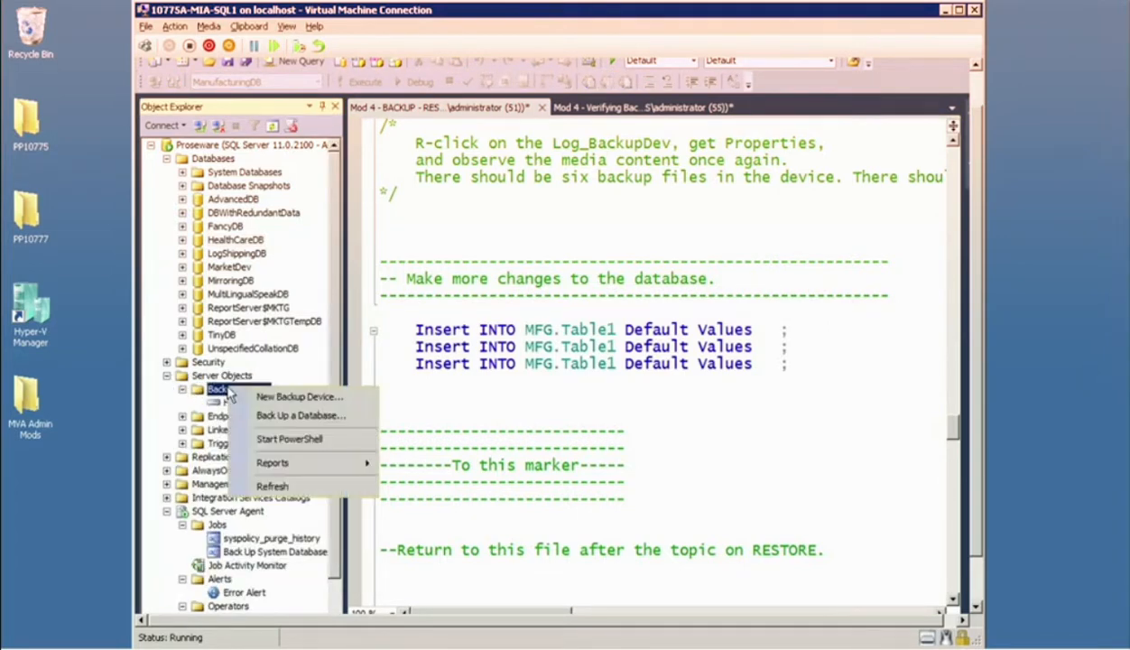
click(271, 485)
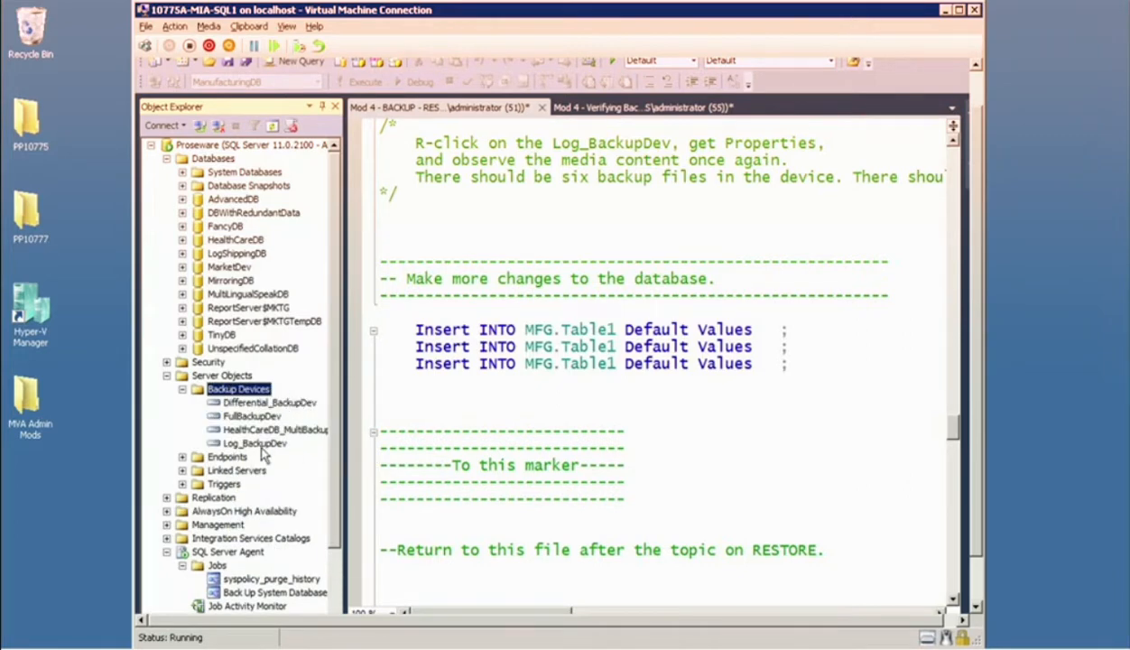
Open the Log_BackupDev properties and examine its media contents, widening the Name column of the backup sets list.
right_click(260, 444)
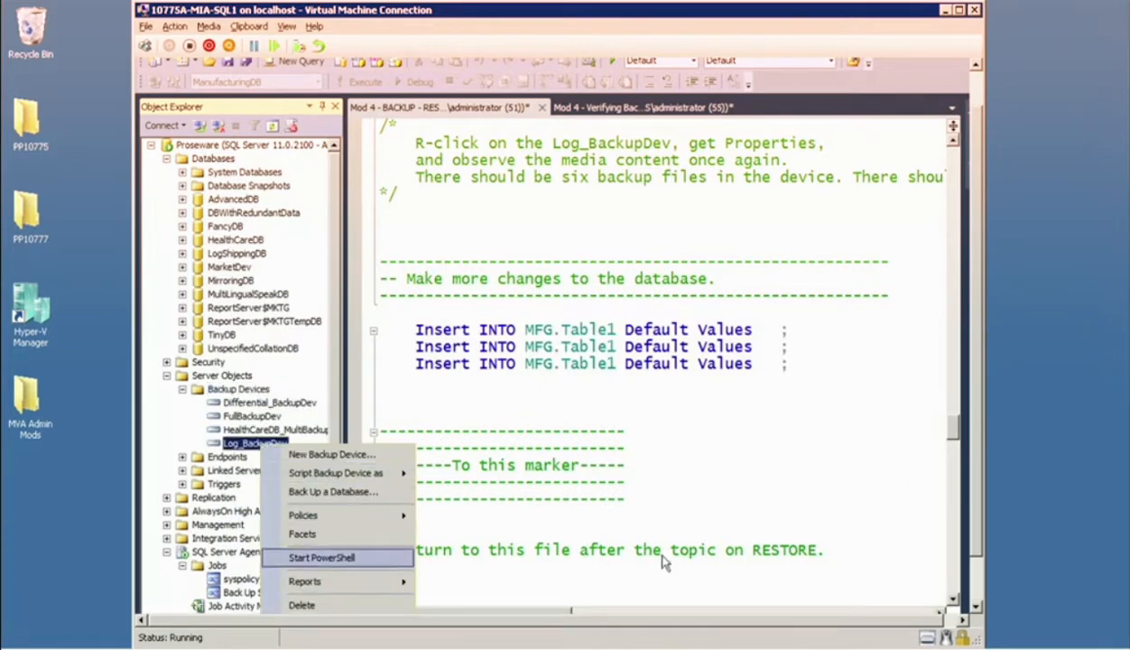
drag(977, 431, 981, 475)
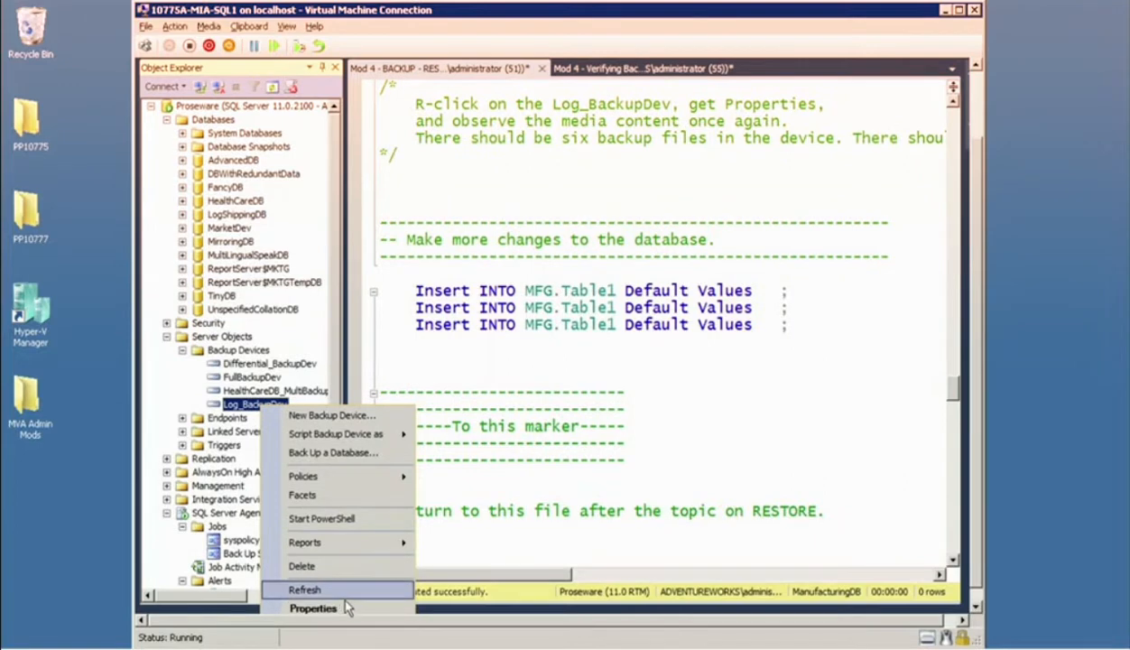
click(316, 608)
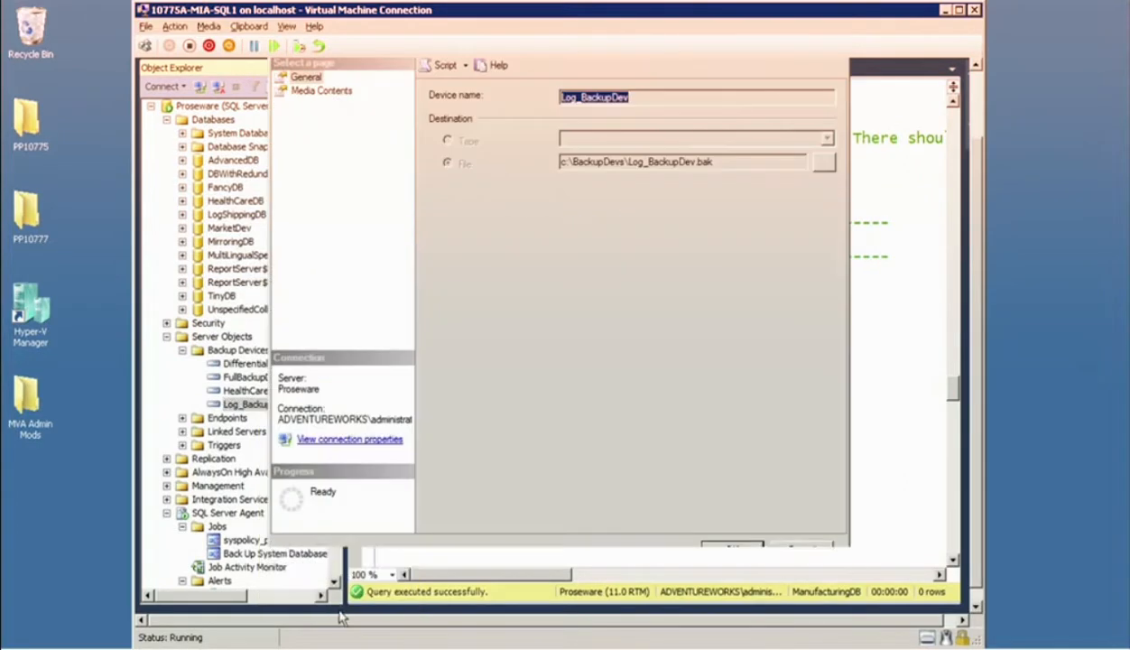
click(318, 91)
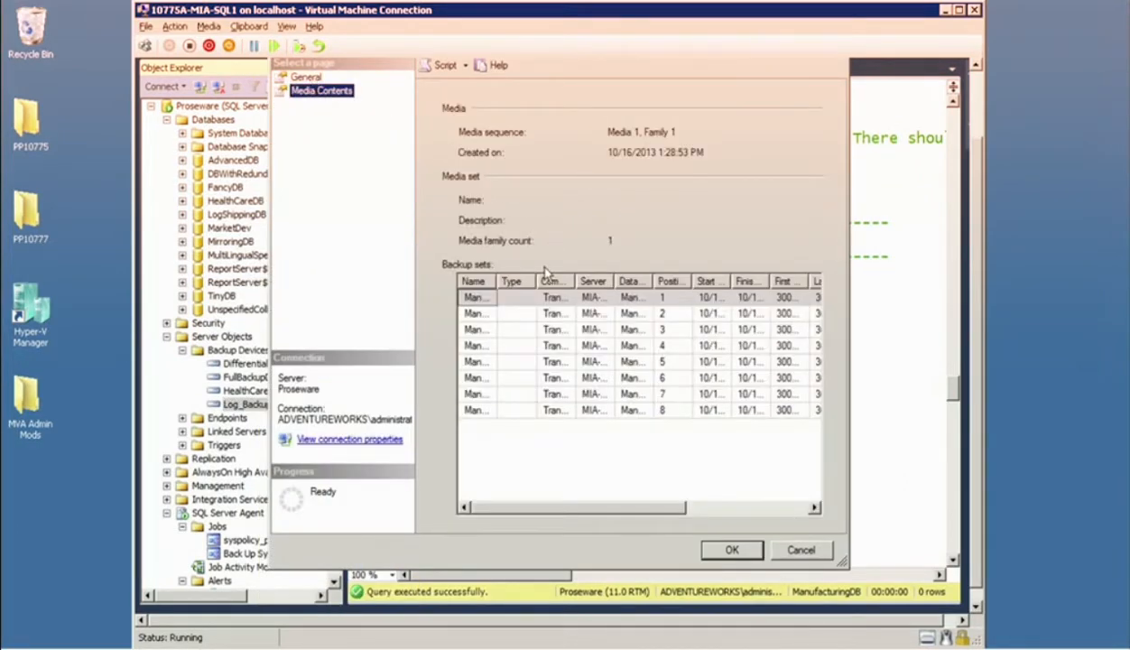
drag(496, 281, 614, 282)
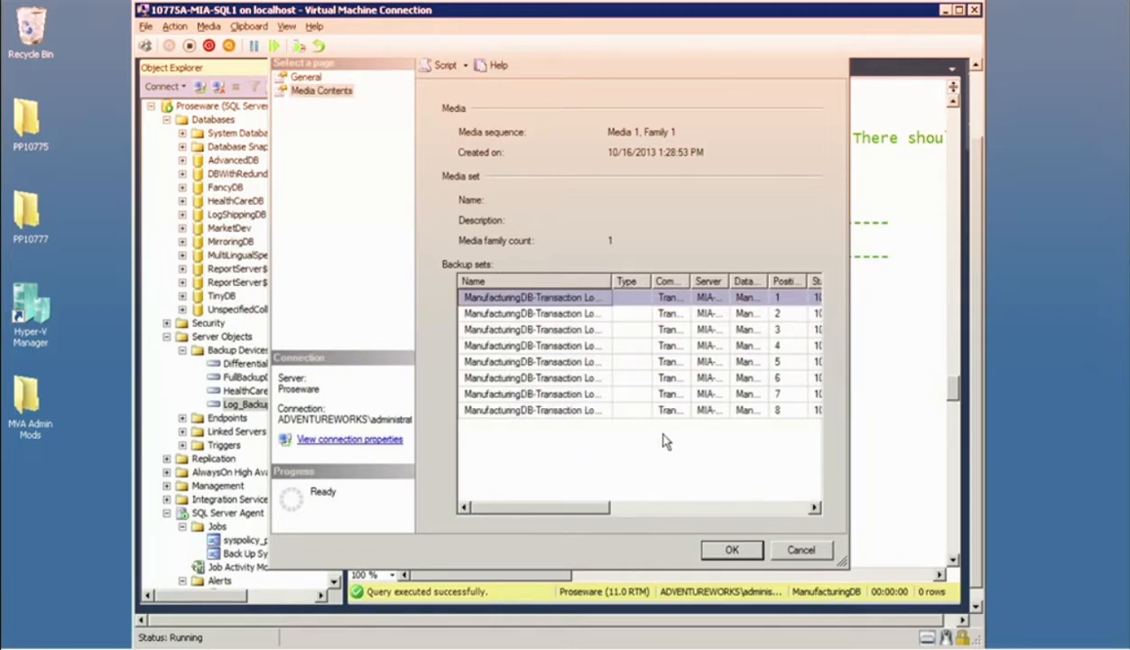
Examine the remaining backup set columns of Log_BackupDev, close its properties without changes, and go to the script's tail log backup section.
drag(601, 513, 790, 513)
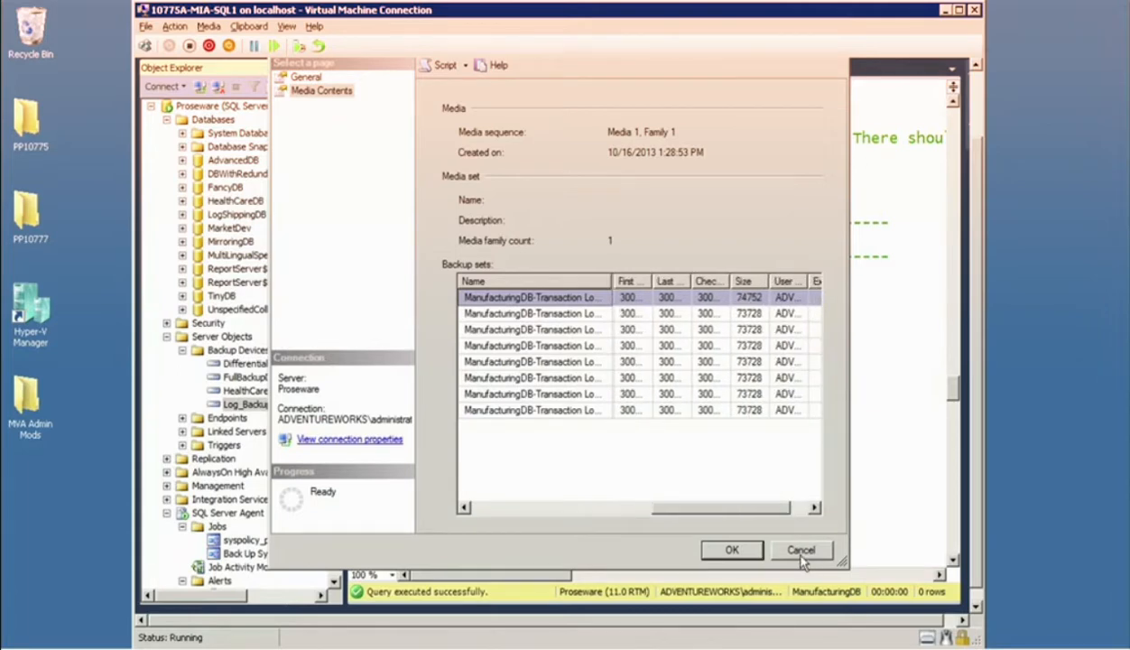
click(801, 550)
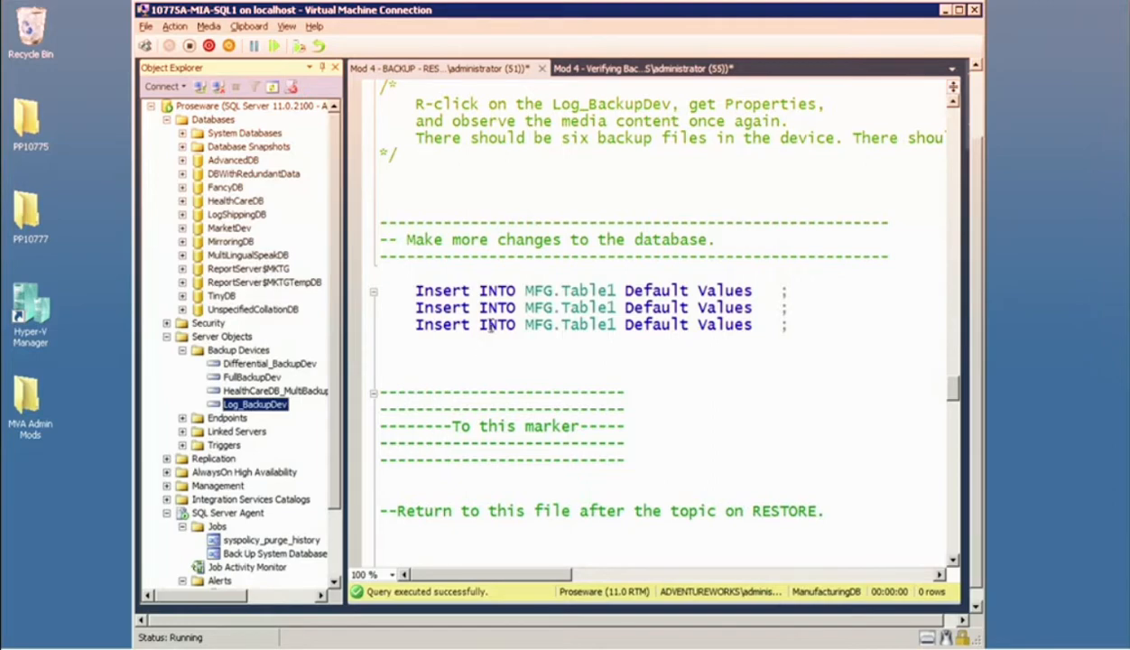
click(564, 307)
scroll(571, 307, down, 9)
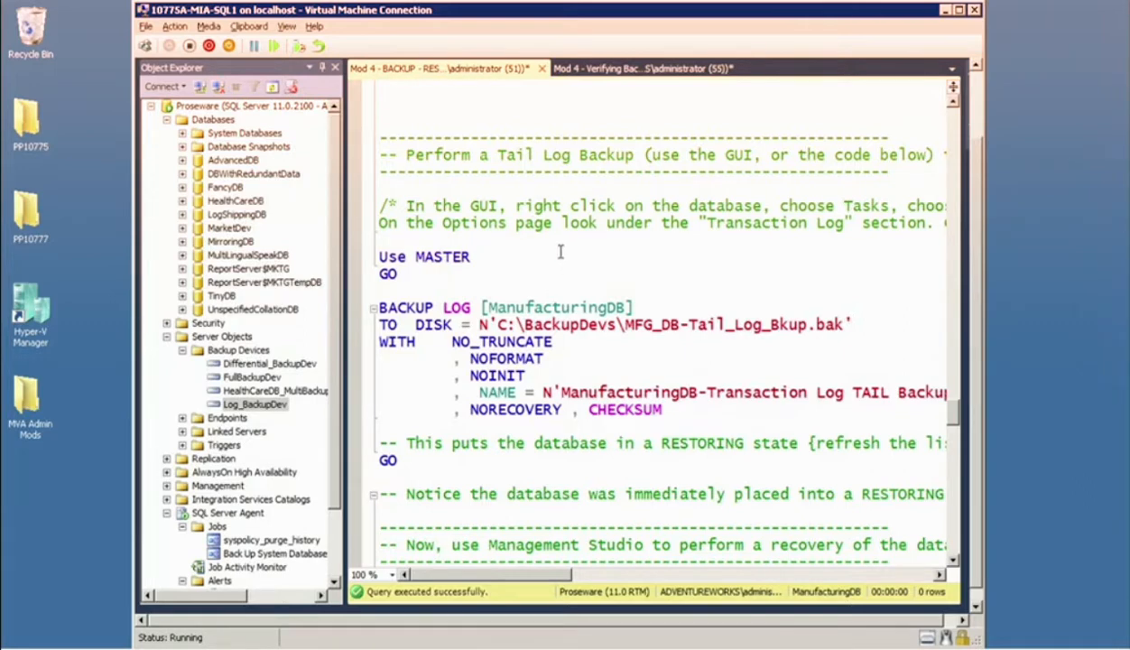
Minimize the full-screen remote desktop session.
click(77, 98)
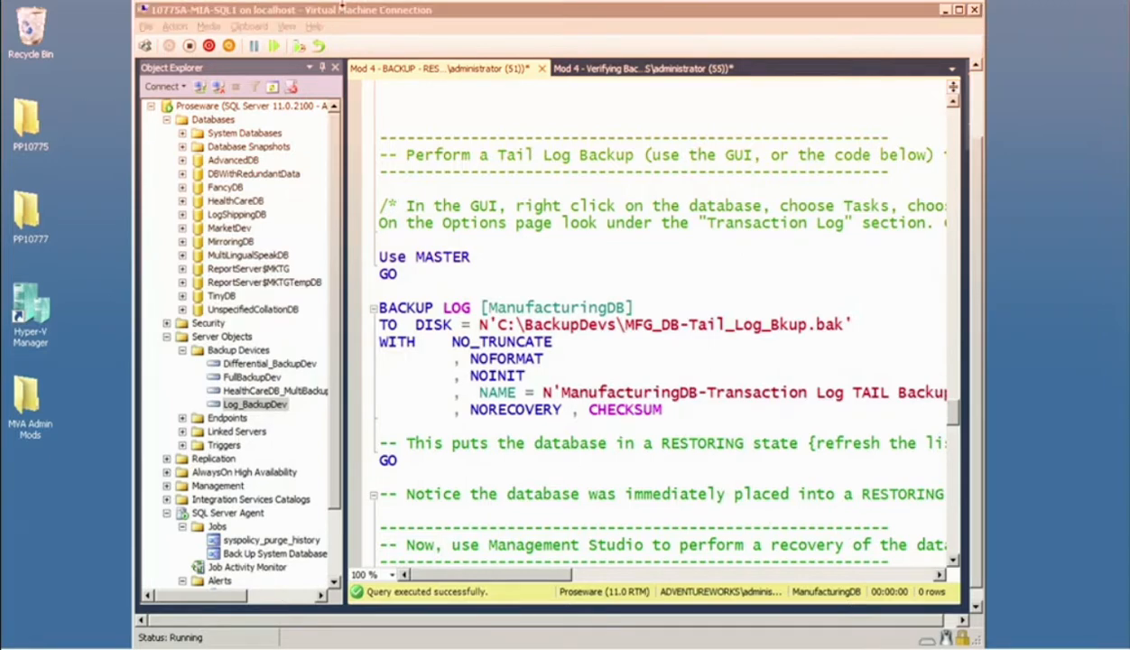
mouse_move(341, 7)
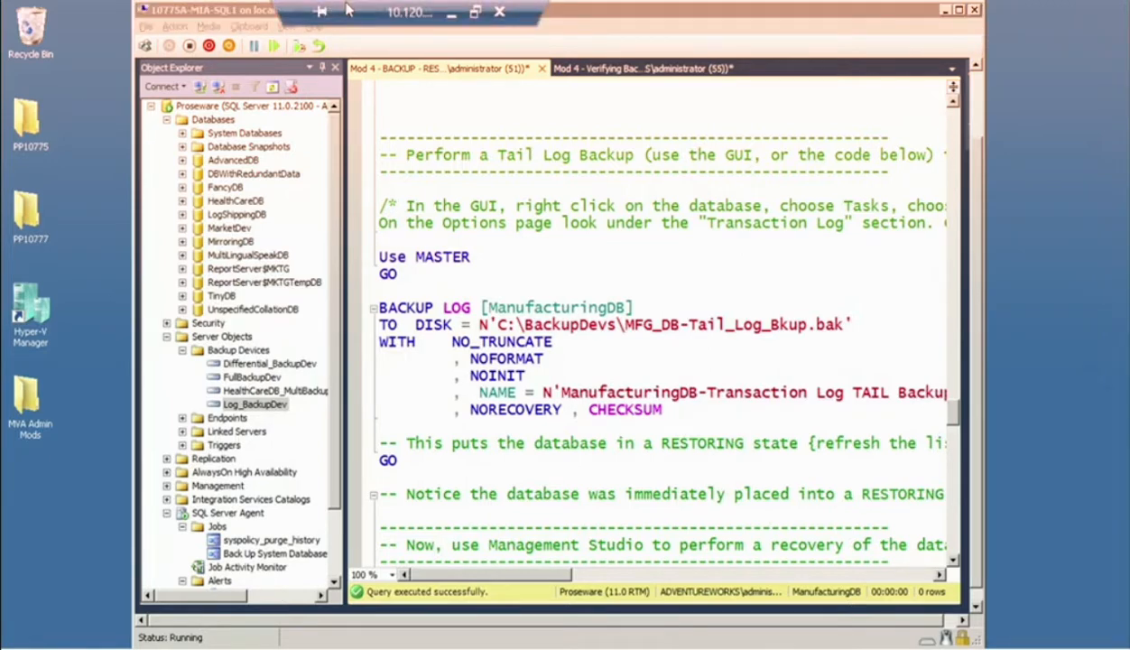
click(446, 13)
Refresh the Databases folder of the Proseware instance and select ManufacturingDB.
scroll(165, 423, down, 1)
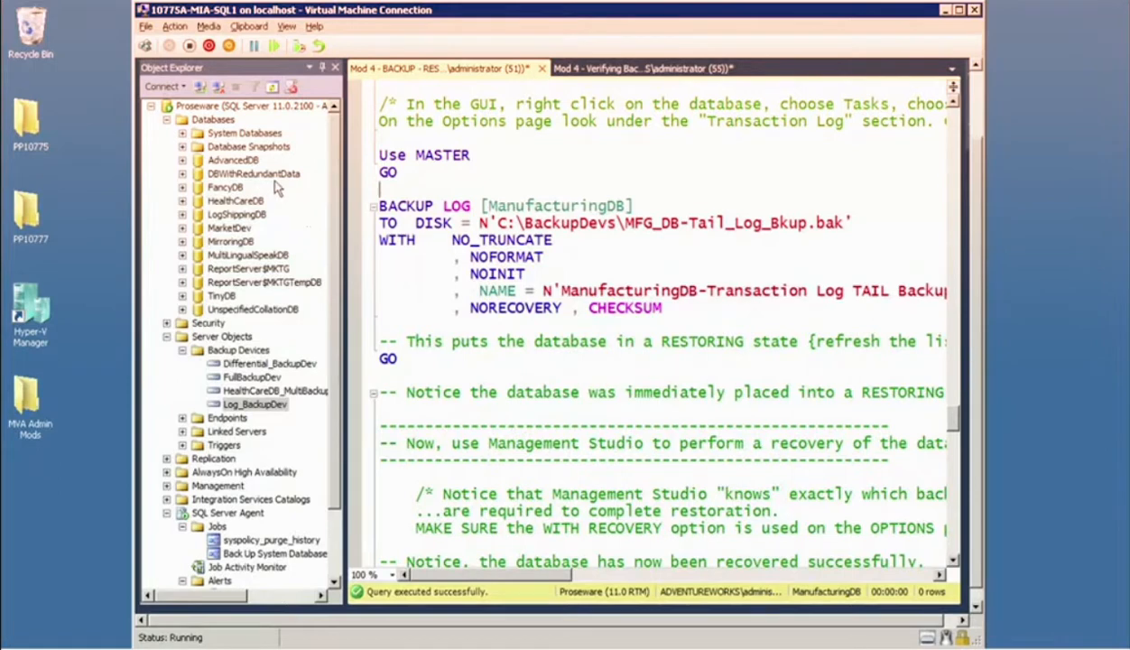
right_click(216, 121)
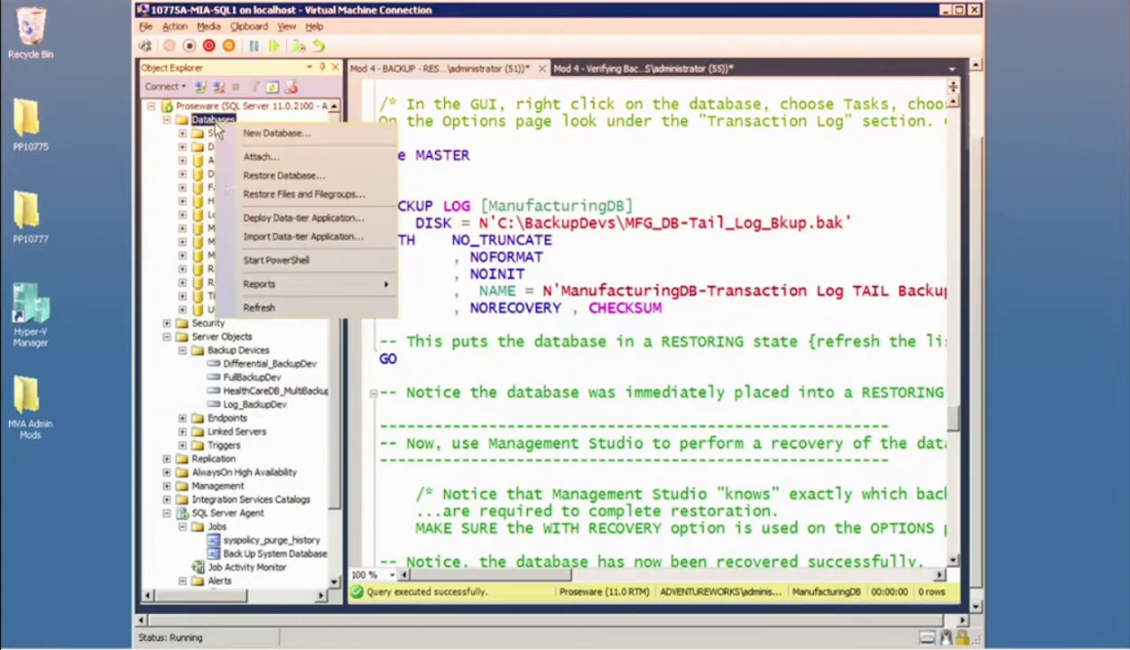
click(259, 307)
click(260, 230)
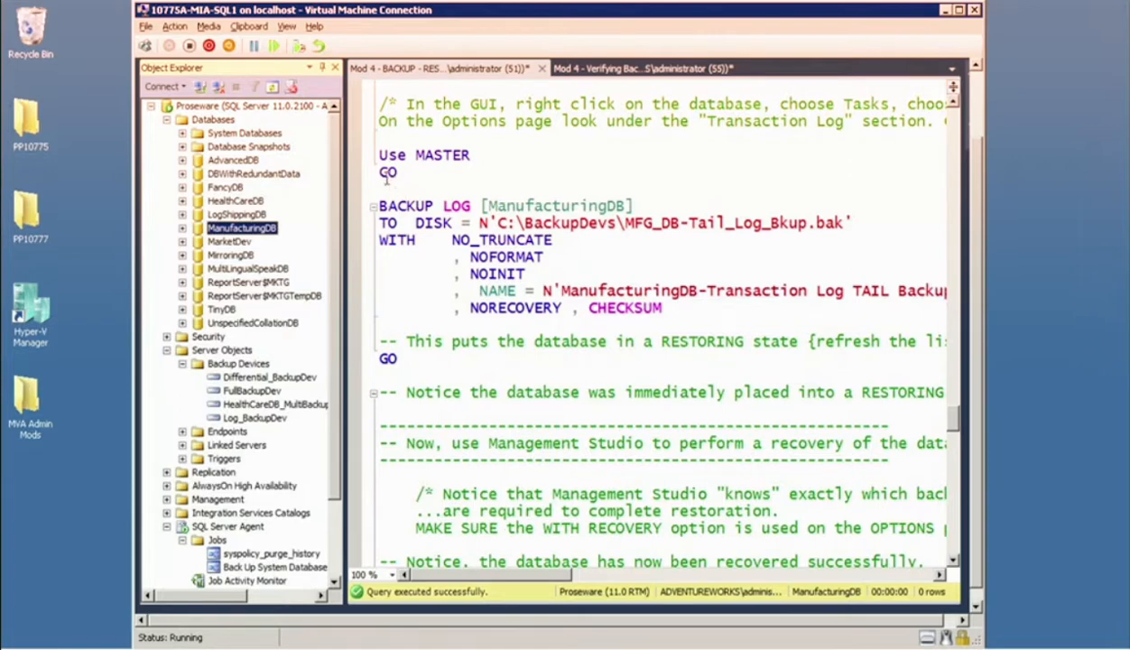
Try to execute only the BACKUP LOG statement that writes the ManufacturingDB tail log to C:\BackupDevs\MFG_DB-Tail_Log_Bkup.bak.
drag(424, 325, 379, 200)
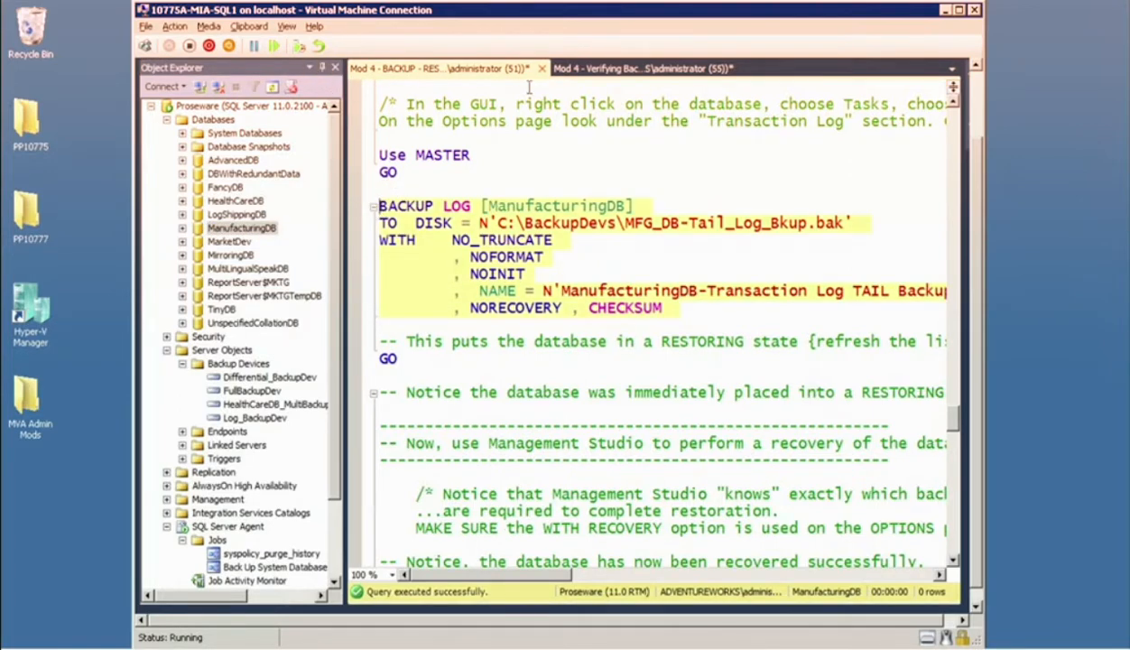
drag(978, 151, 975, 83)
click(348, 129)
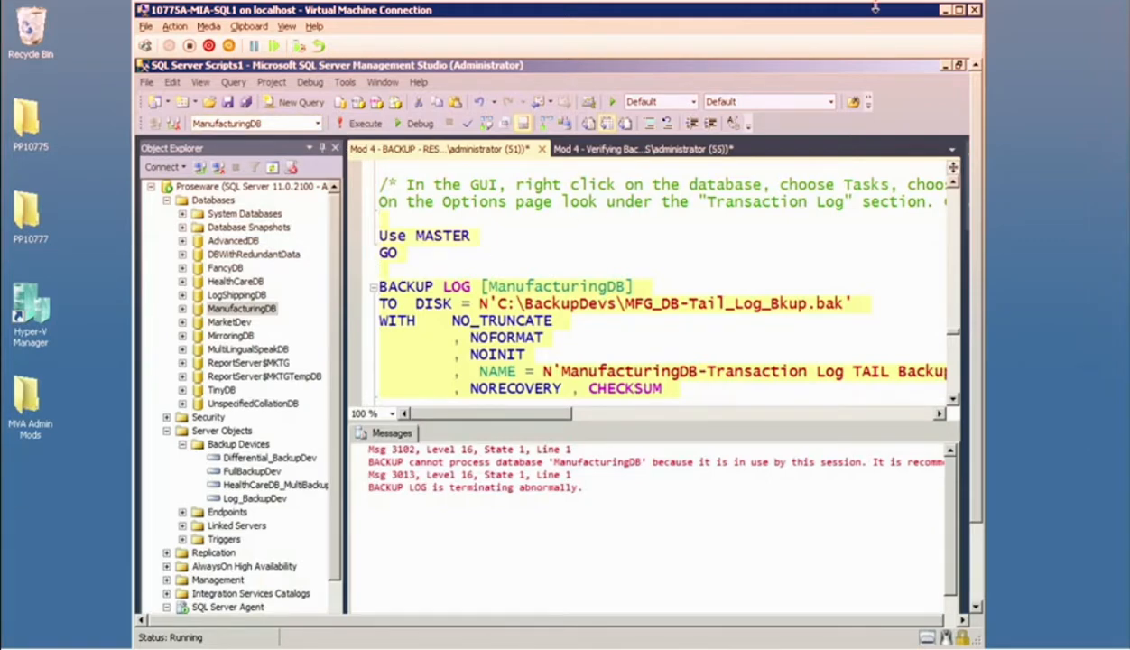
Execute the selected block from Use MASTER through the ManufacturingDB tail log backup, and refresh the Databases folder.
click(365, 124)
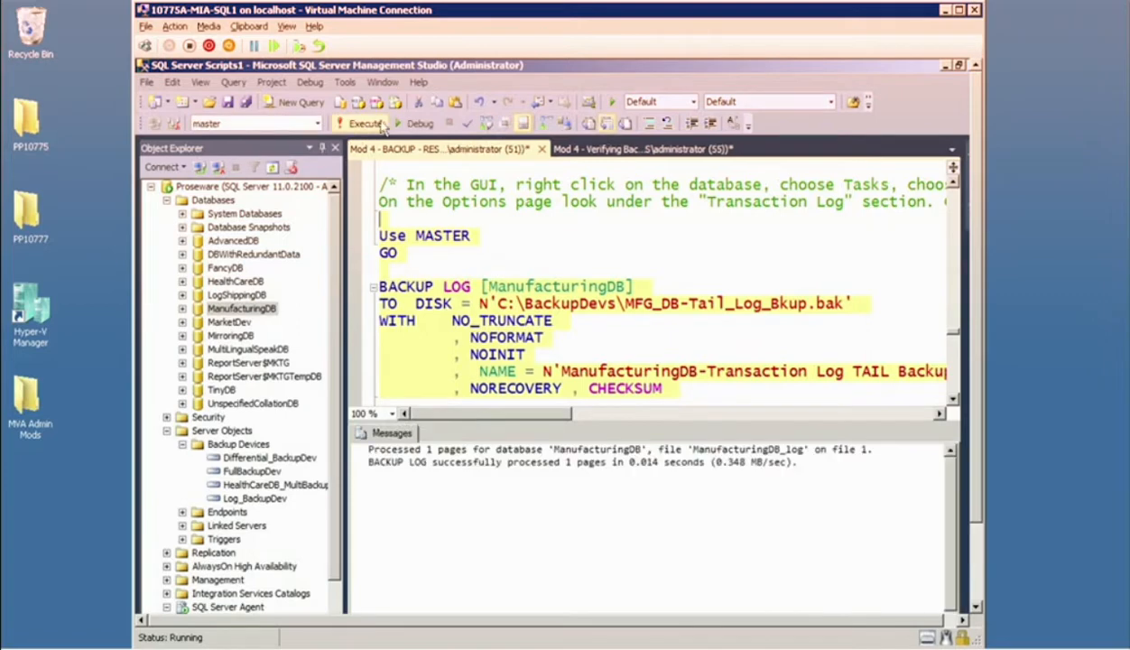
right_click(213, 200)
click(288, 388)
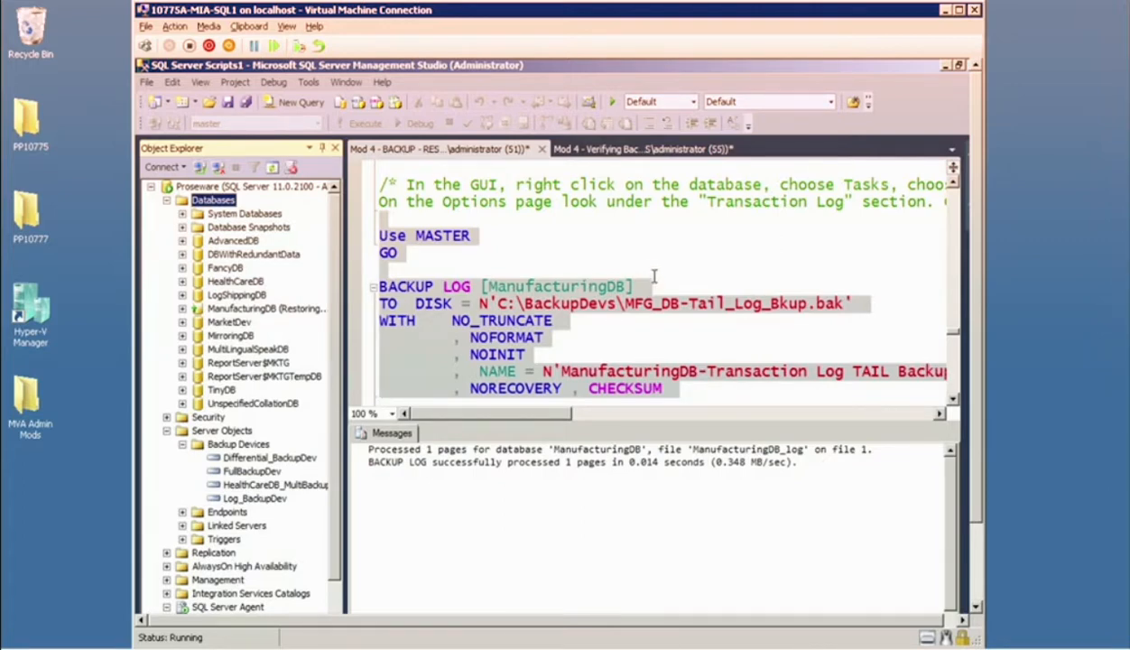
Open the database restore task for ManufacturingDB.
right_click(299, 310)
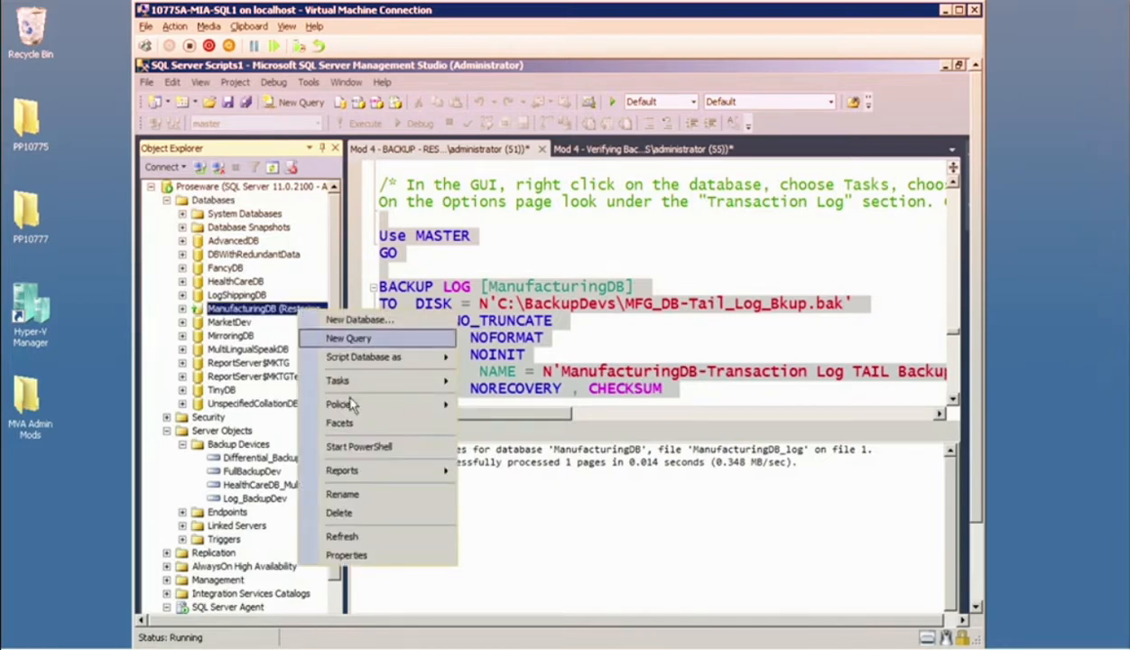
mouse_move(347, 387)
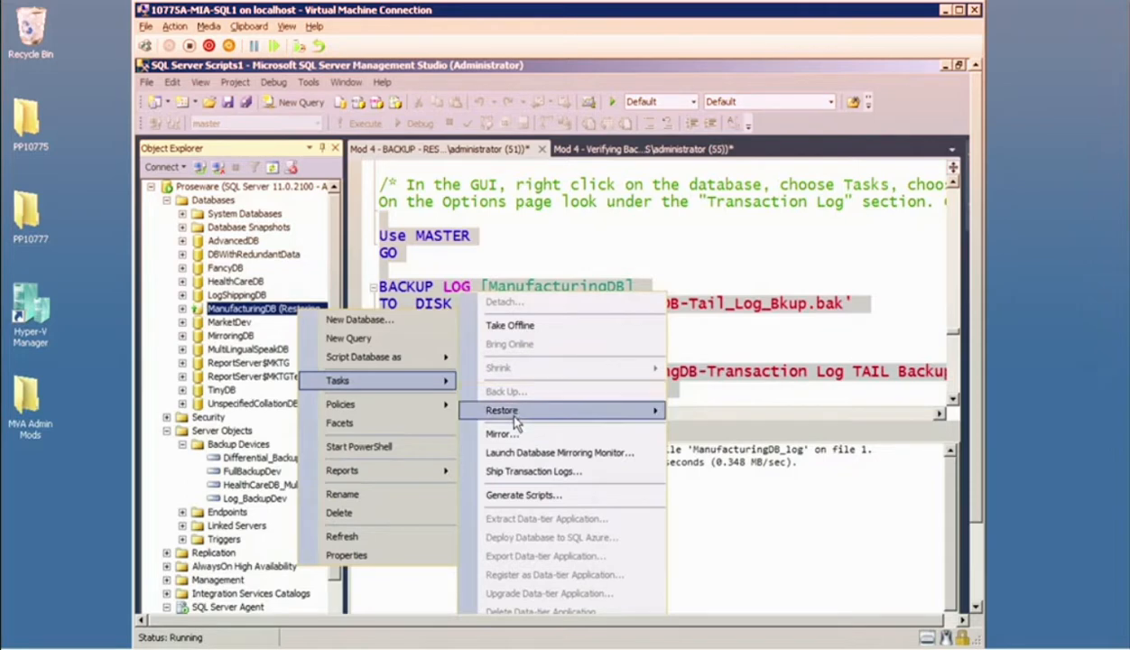
mouse_move(515, 416)
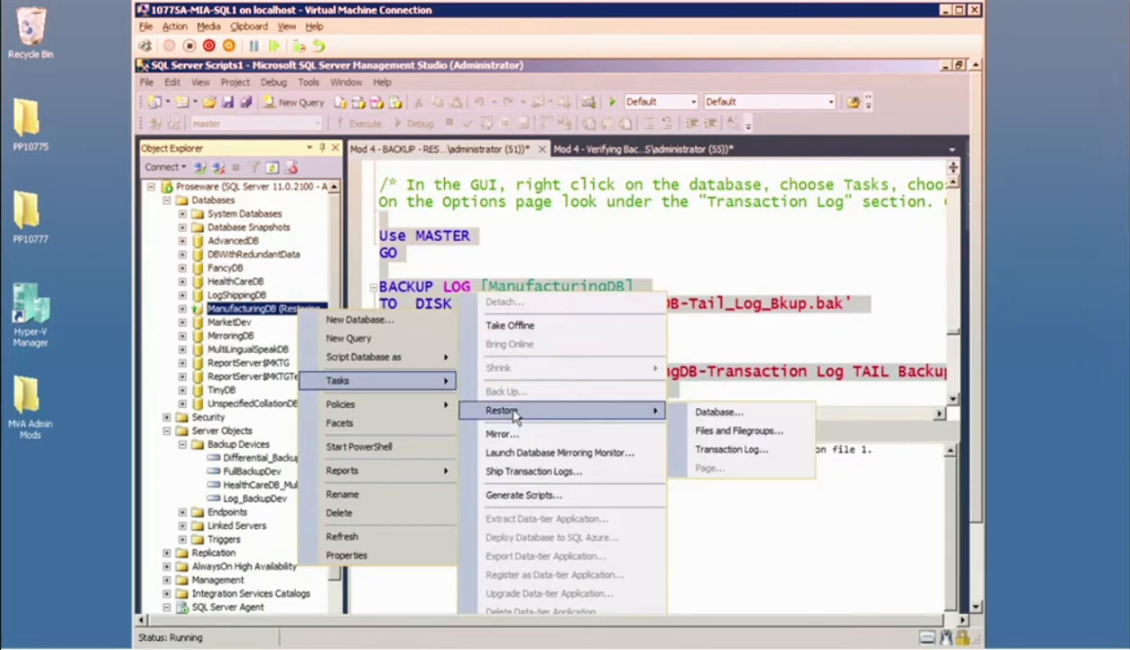
click(701, 417)
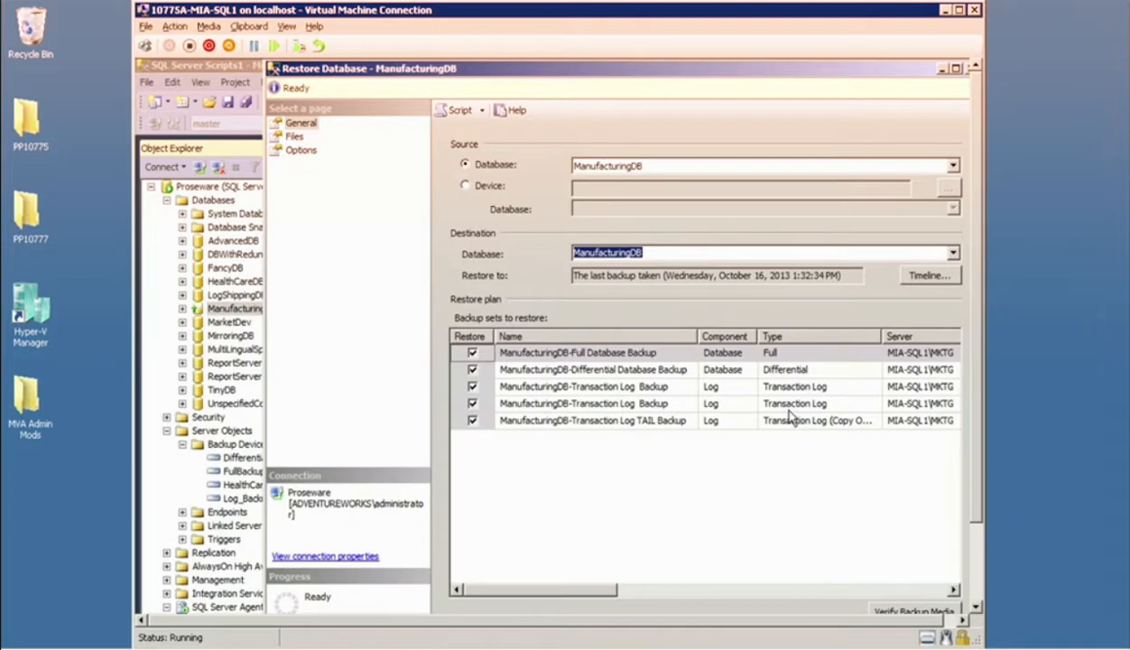
Mark the Full and Differential backup types with red arrows, bracket the transaction log entries, and clear the annotations.
mouse_move(786, 353)
mouse_down()
mouse_move(808, 323)
mouse_move(848, 305)
mouse_up()
key(e)
drag(787, 352, 858, 303)
drag(827, 367, 880, 322)
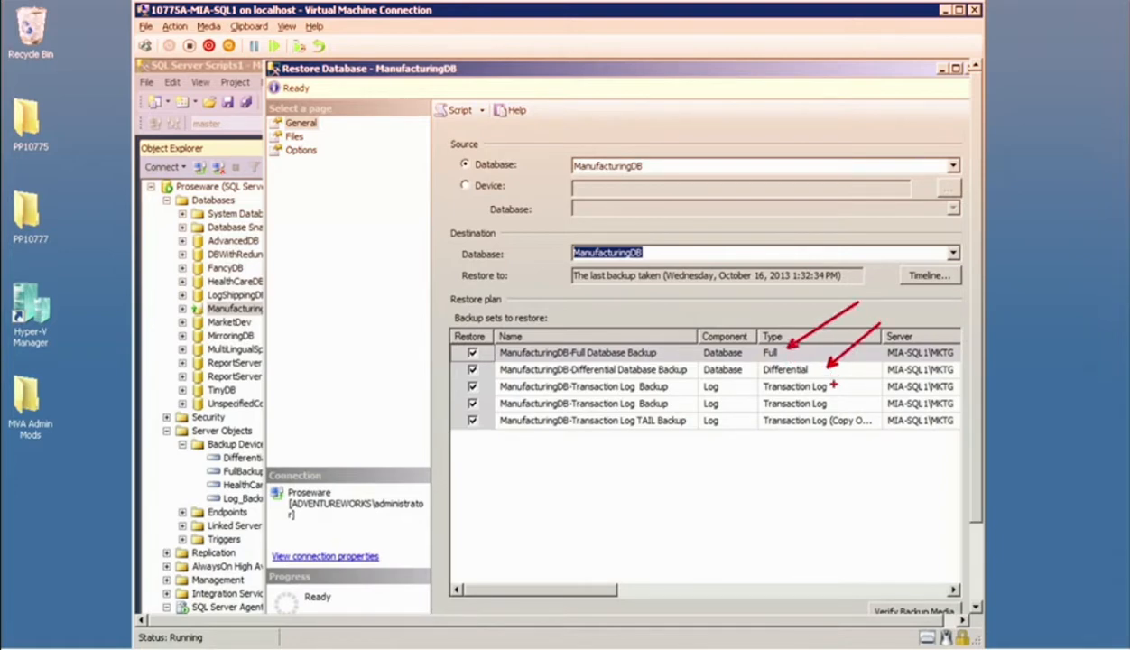
mouse_move(840, 382)
mouse_down()
mouse_move(872, 382)
mouse_move(878, 440)
mouse_up()
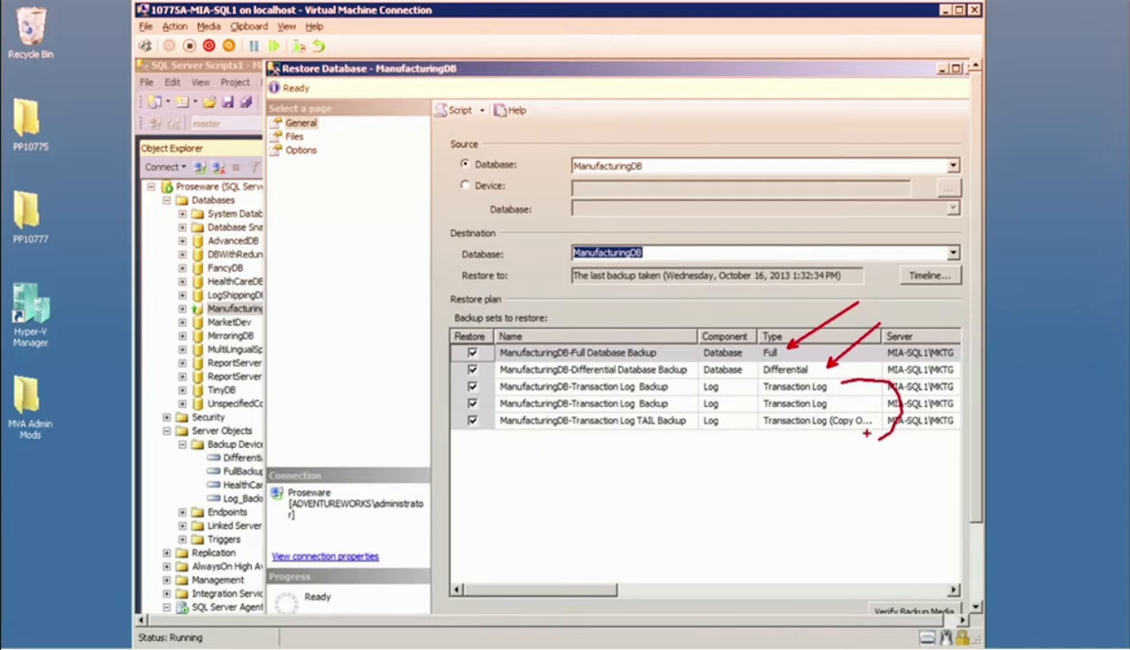
key(Escape)
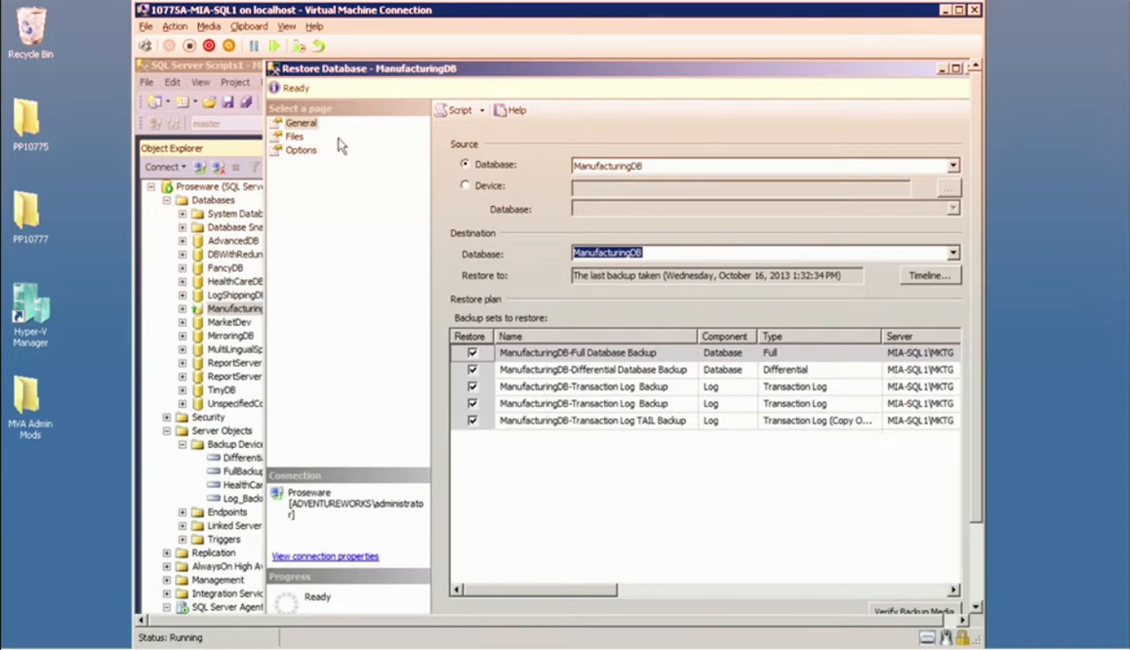
Examine the restore options and recovery state alongside the general restore plan, and close the dialog without restoring.
click(302, 151)
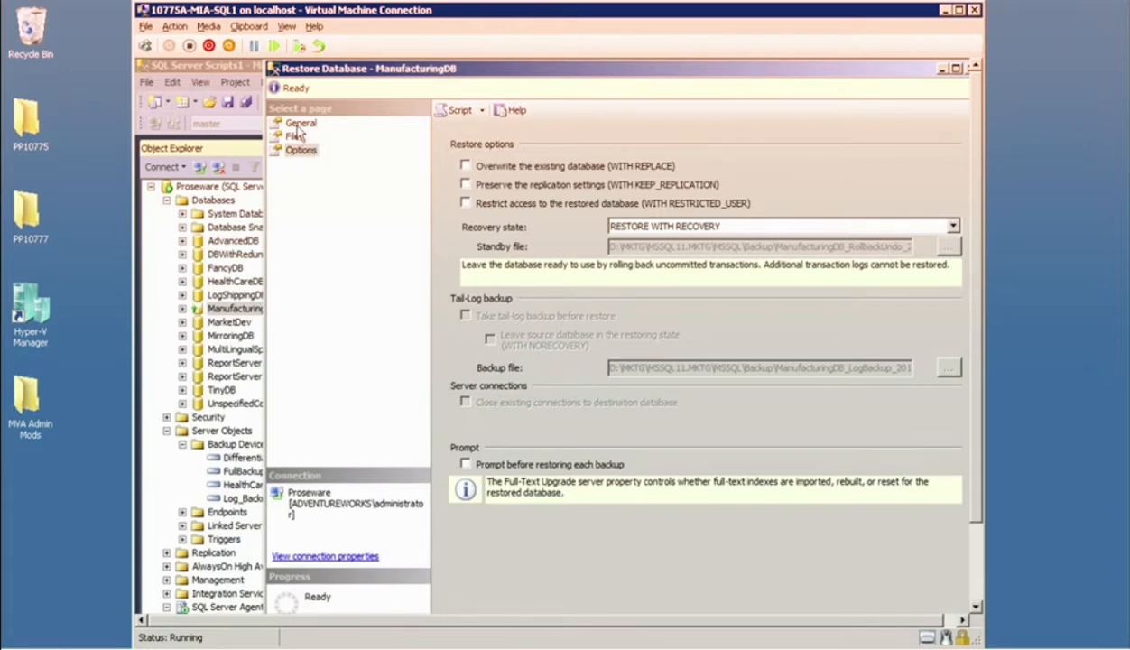
click(299, 125)
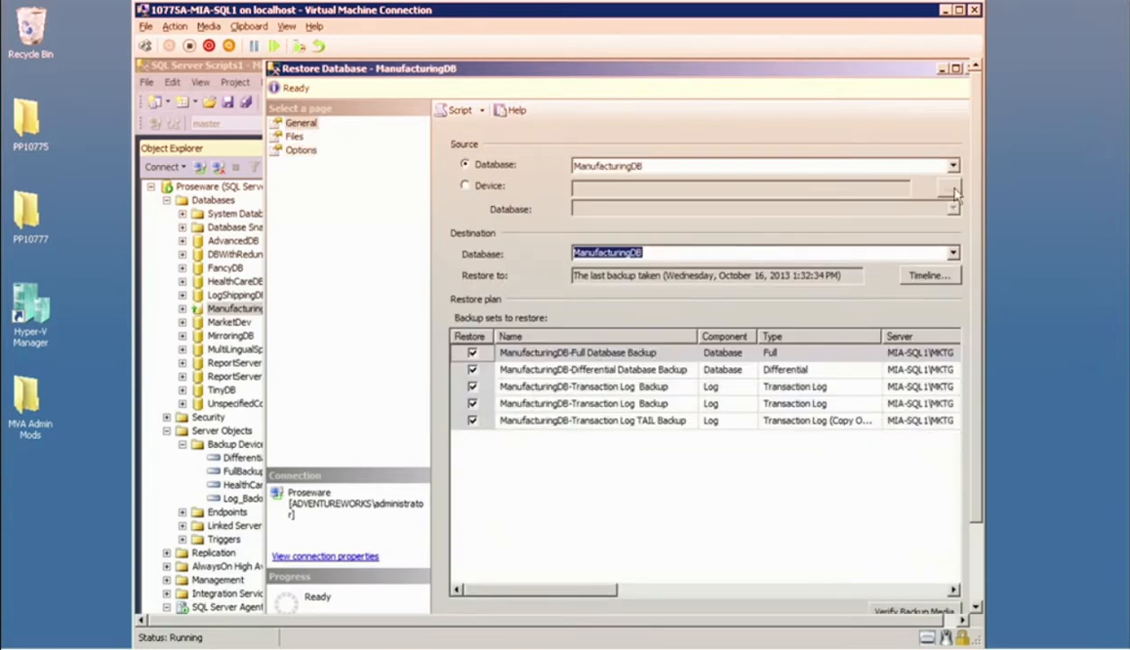
scroll(978, 260, down, 2)
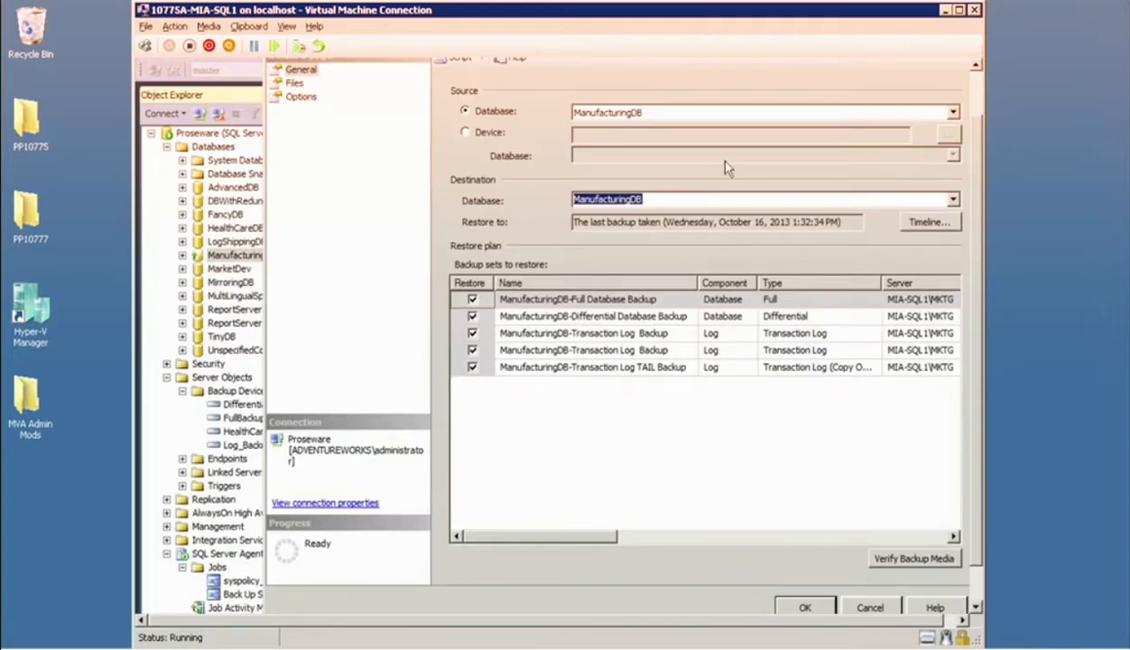
click(299, 96)
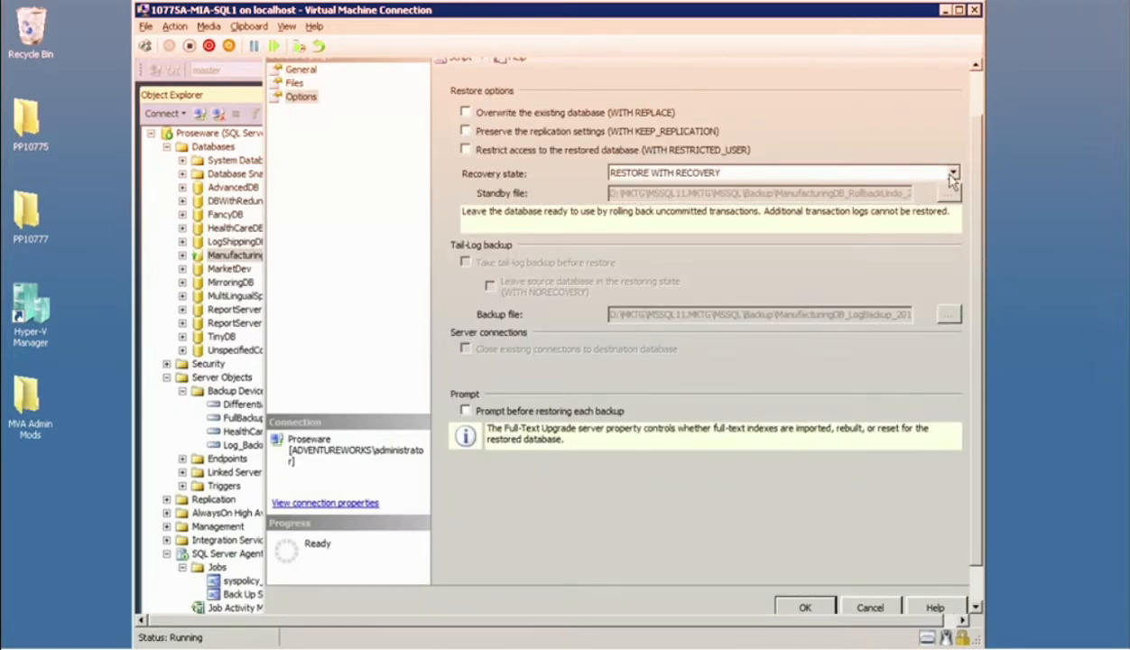
scroll(975, 181, up, 2)
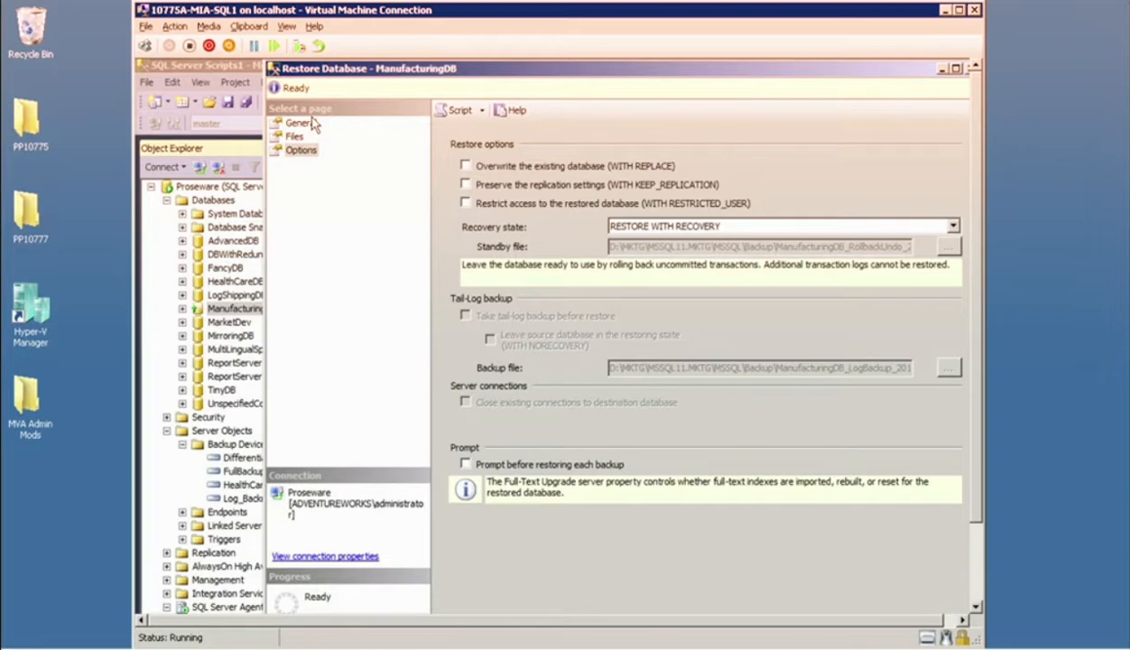
key(Escape)
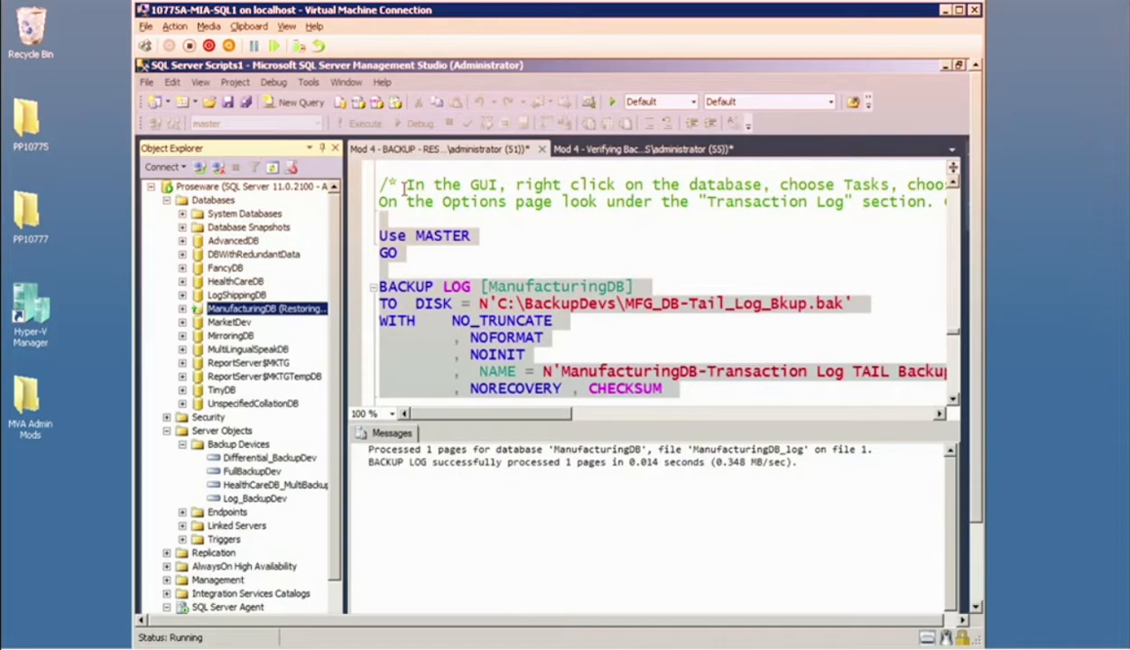
Return to the script's tail log backup code, and reopen the database restore task for ManufacturingDB.
click(460, 309)
scroll(460, 310, down, 2)
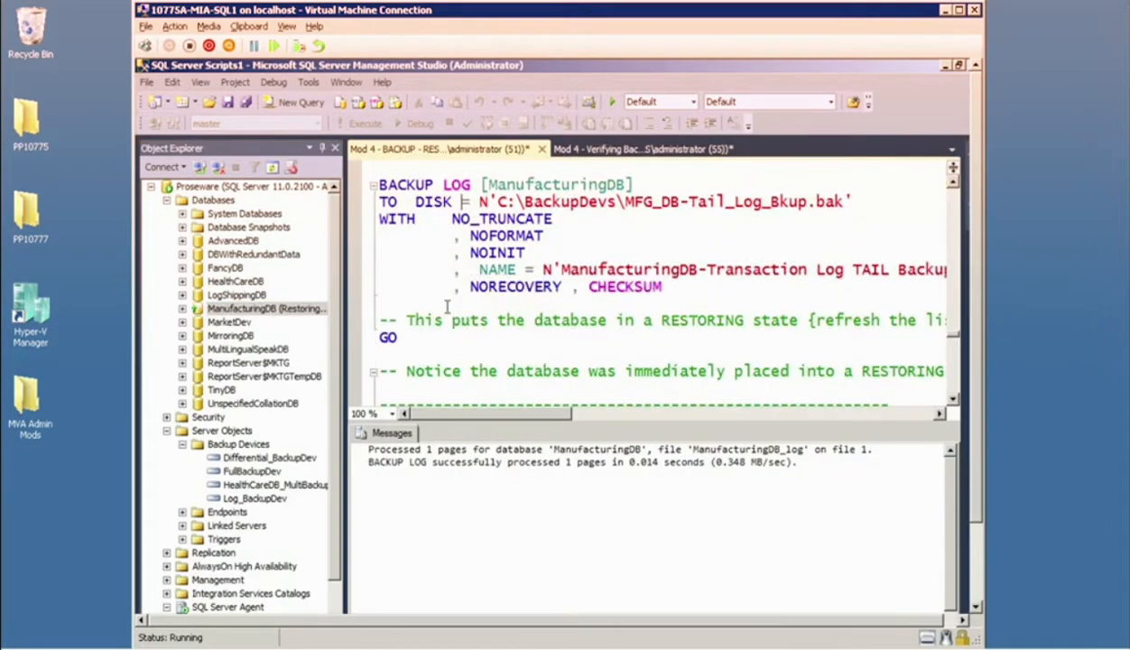
click(287, 311)
right_click(287, 311)
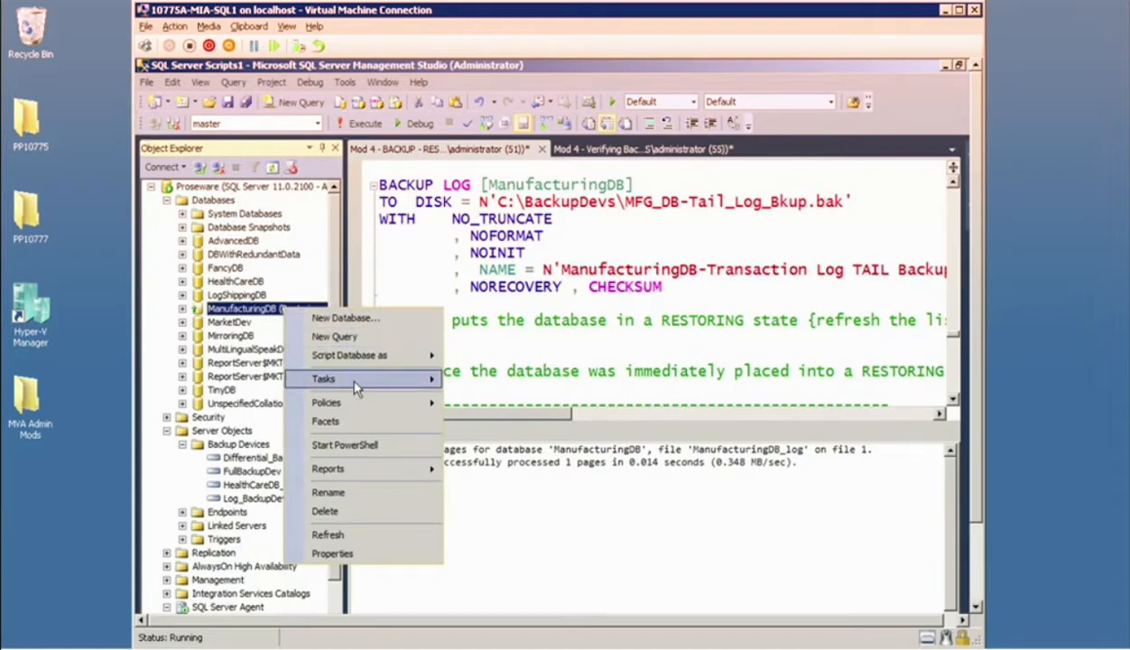
mouse_move(408, 379)
mouse_move(638, 412)
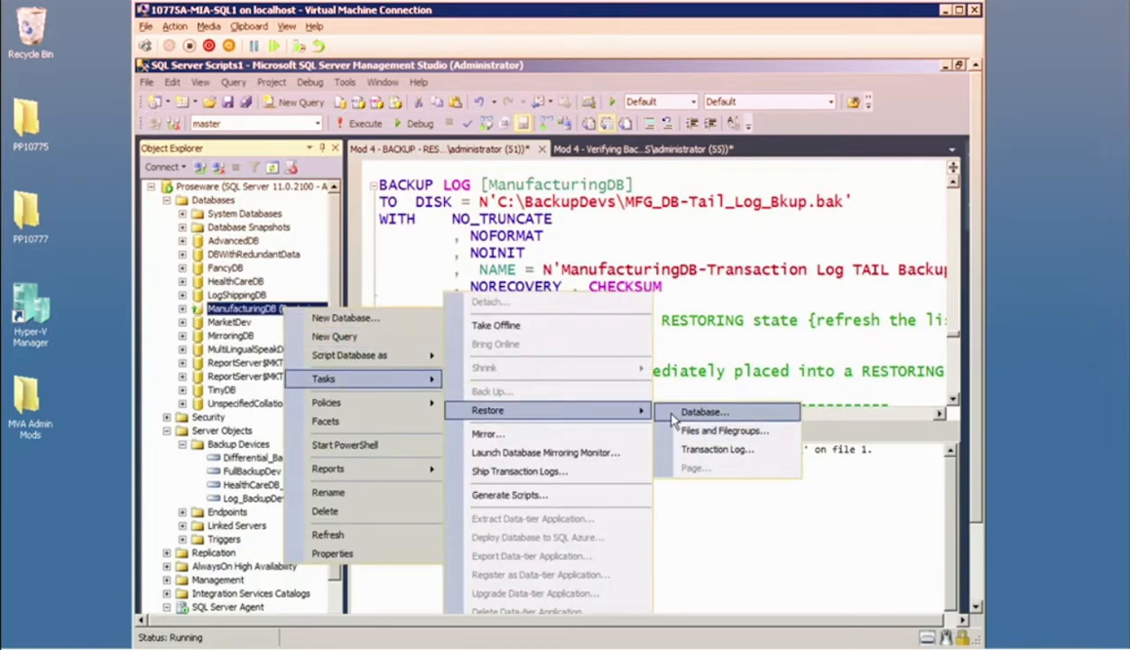
click(673, 417)
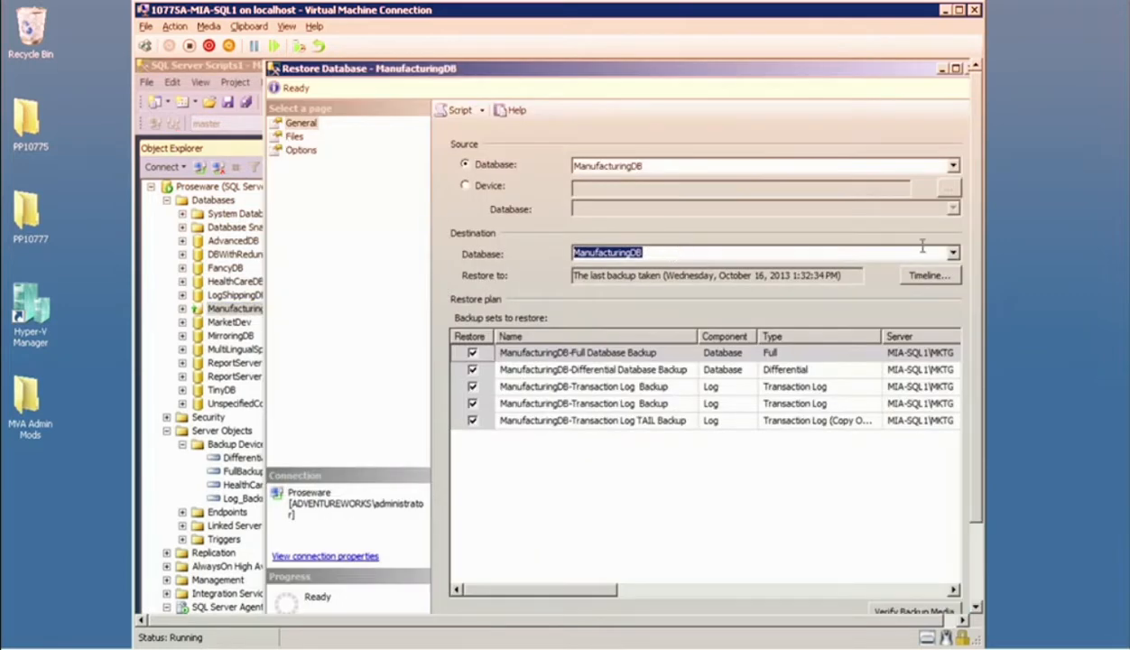
Examine the backup timeline with a specific date and time as the restore point, and close both dialogs without restoring.
click(938, 281)
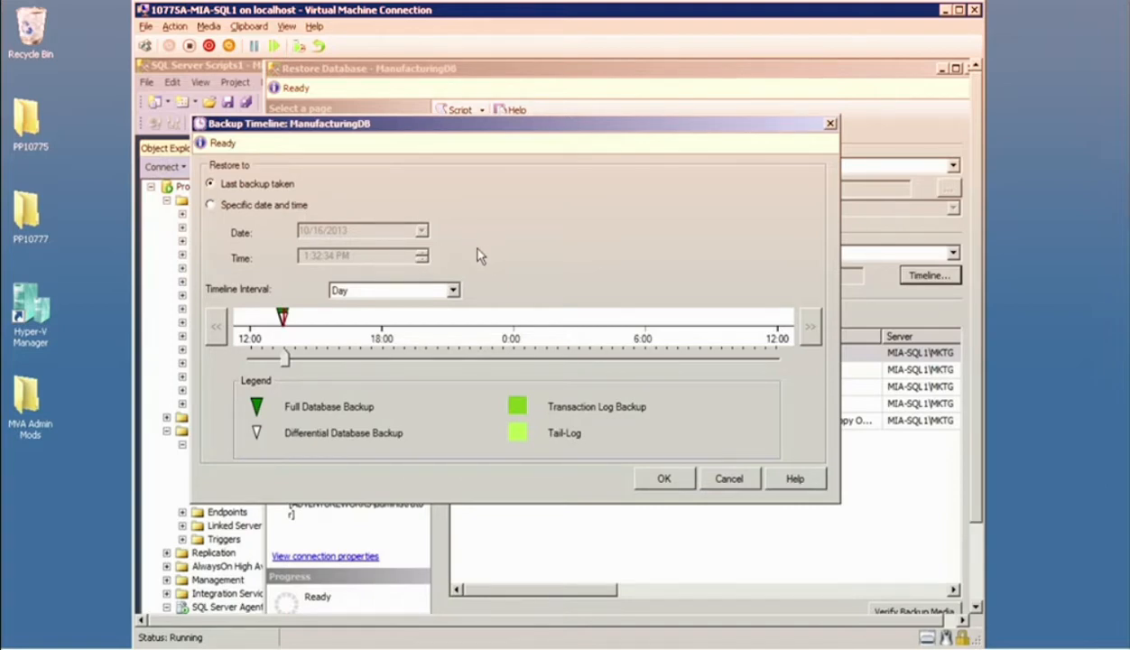
click(258, 207)
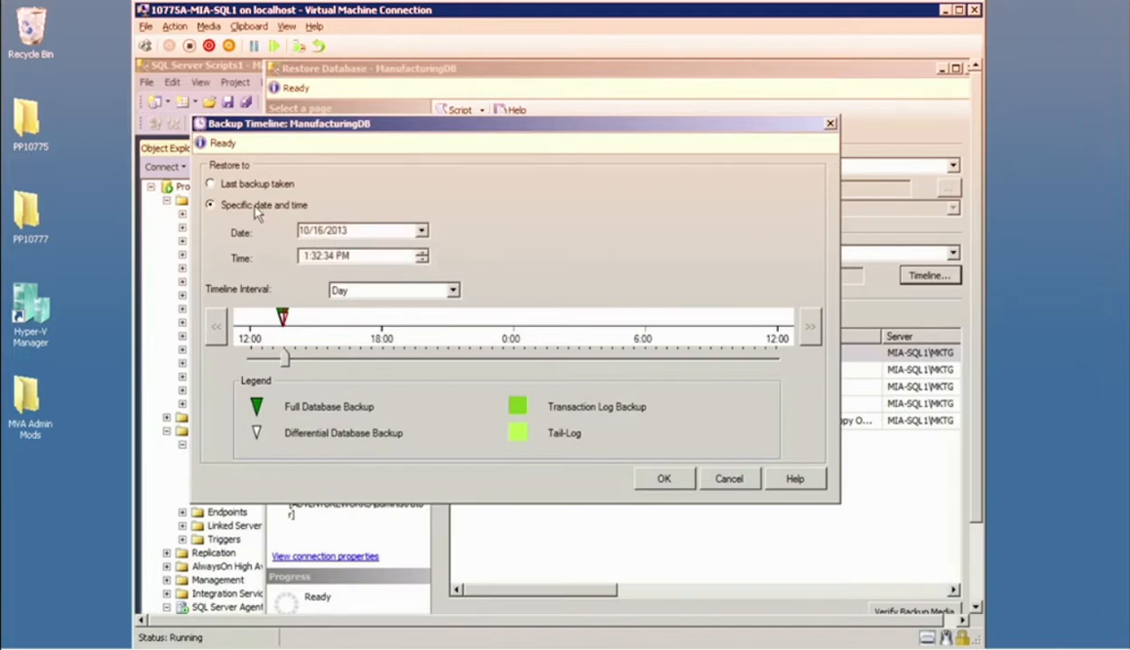
click(741, 477)
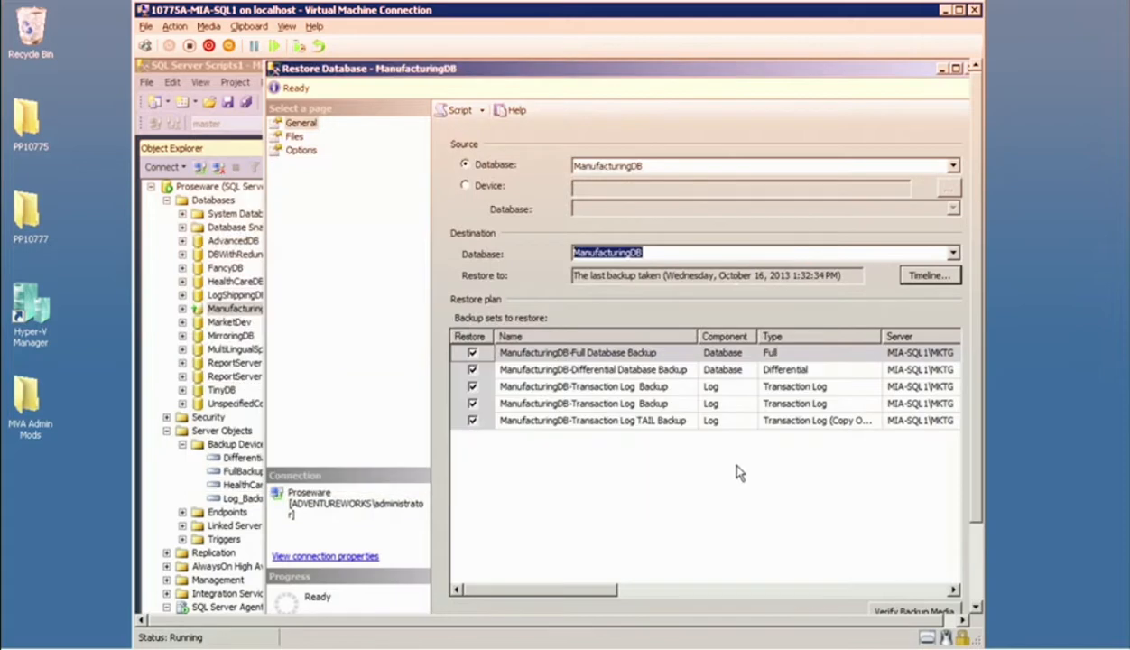
click(274, 70)
click(274, 69)
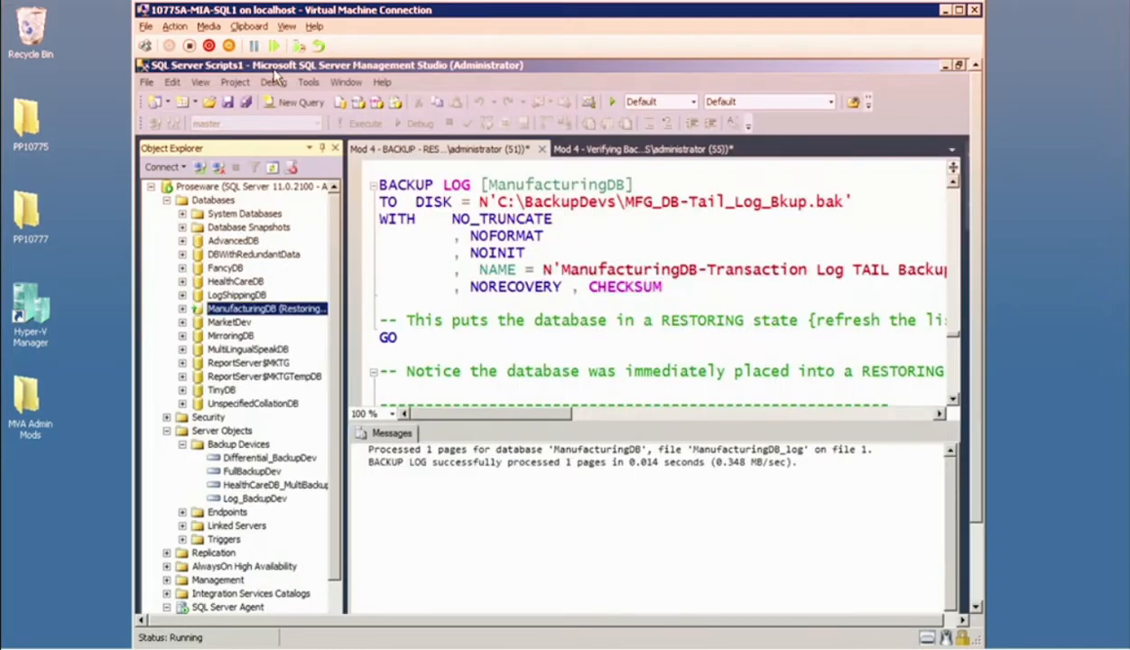
click(467, 235)
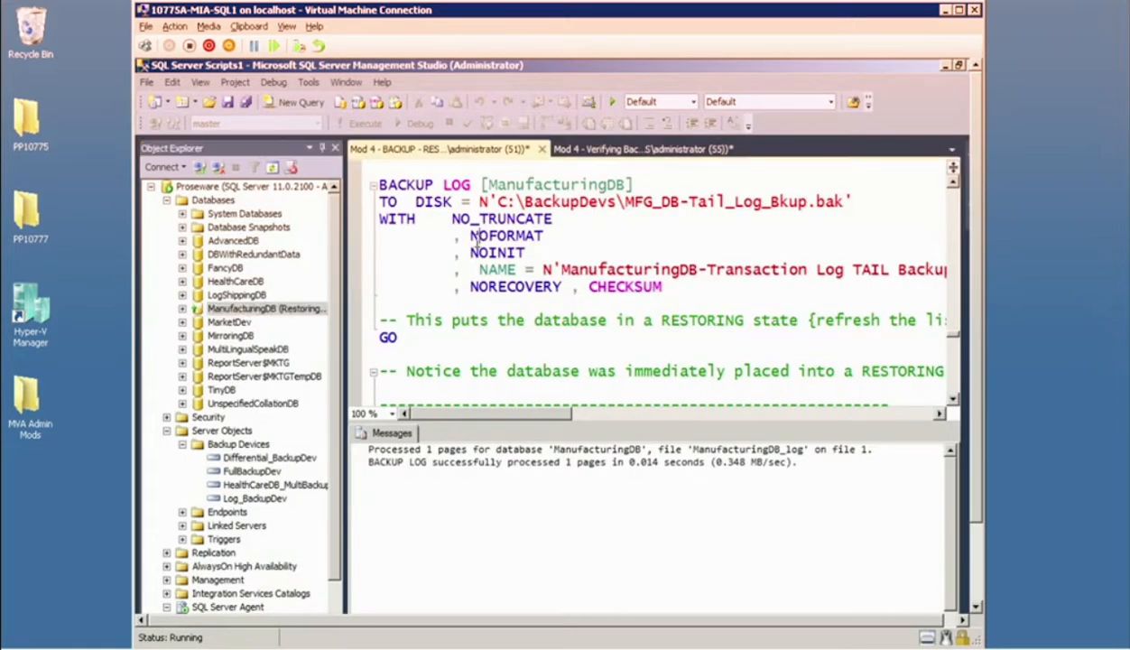
Minimize the remote desktop session showing the ManufacturingDB backup script.
click(108, 152)
mouse_move(336, 13)
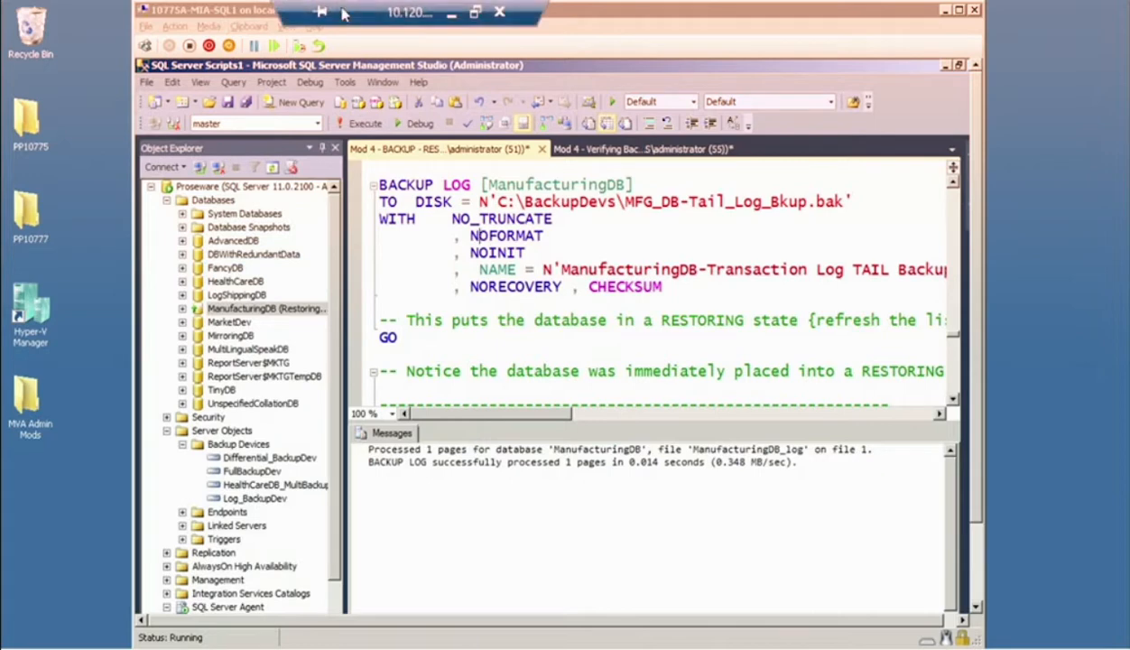
click(449, 12)
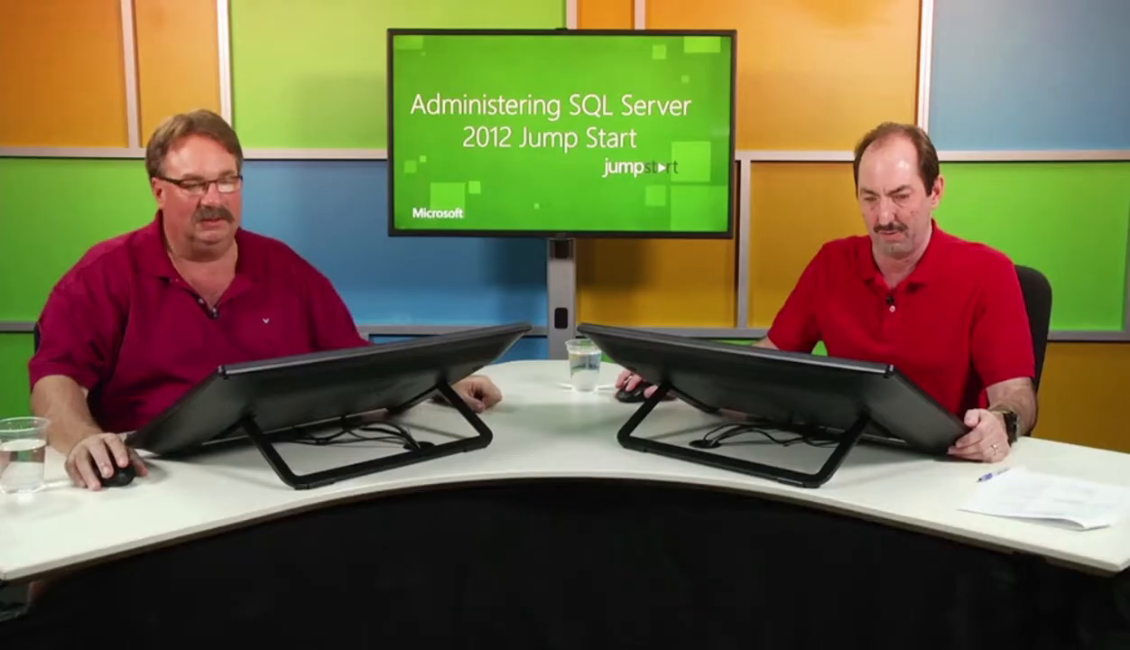
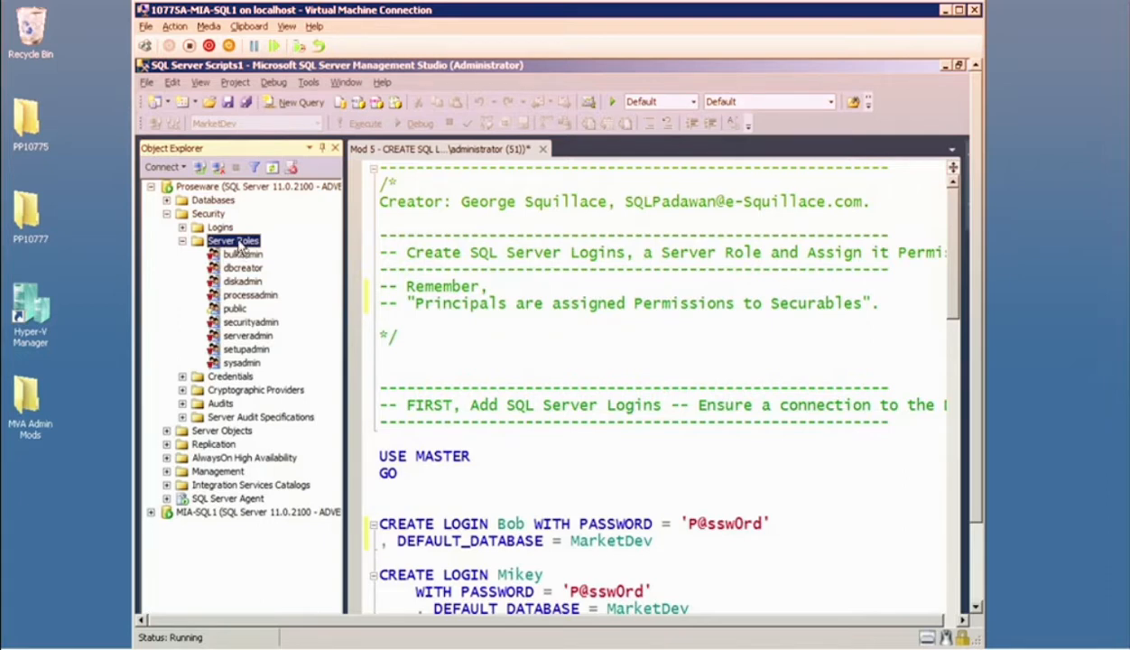
Start a new server role on the Proseware instance and name it Administer Logins.
right_click(239, 246)
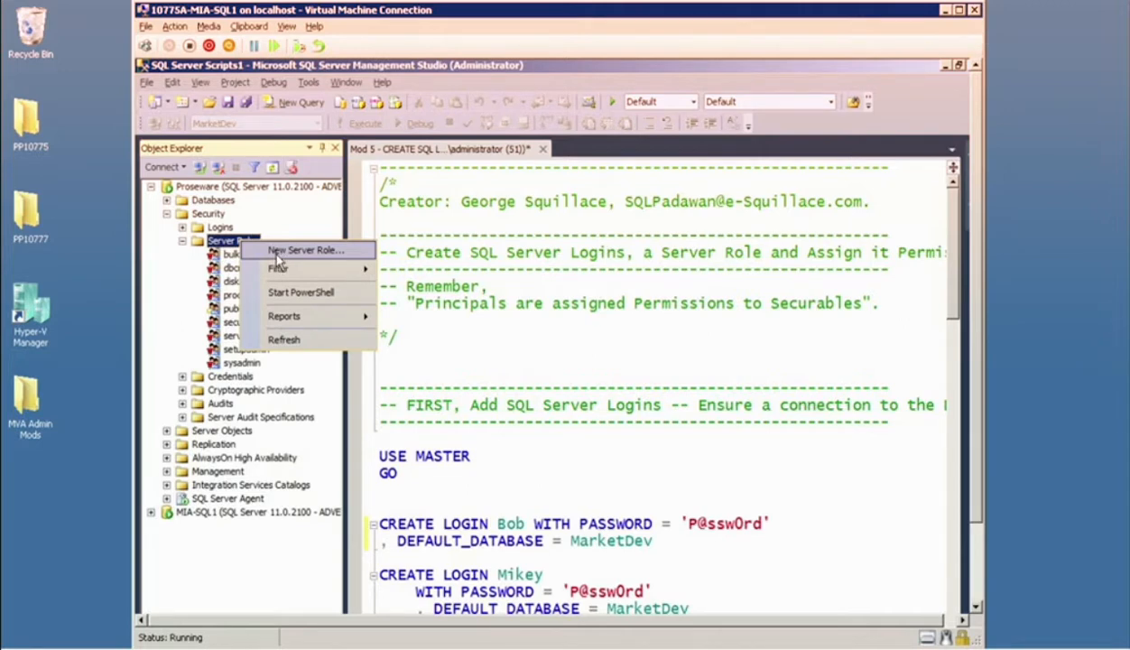
click(277, 253)
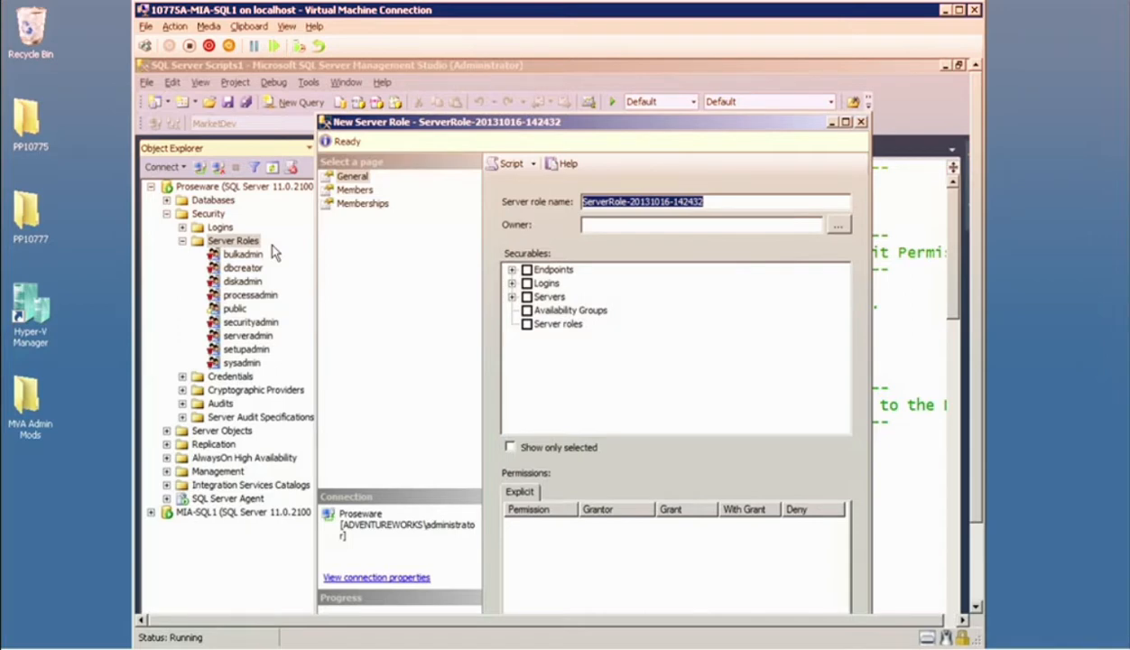
text(Administ)
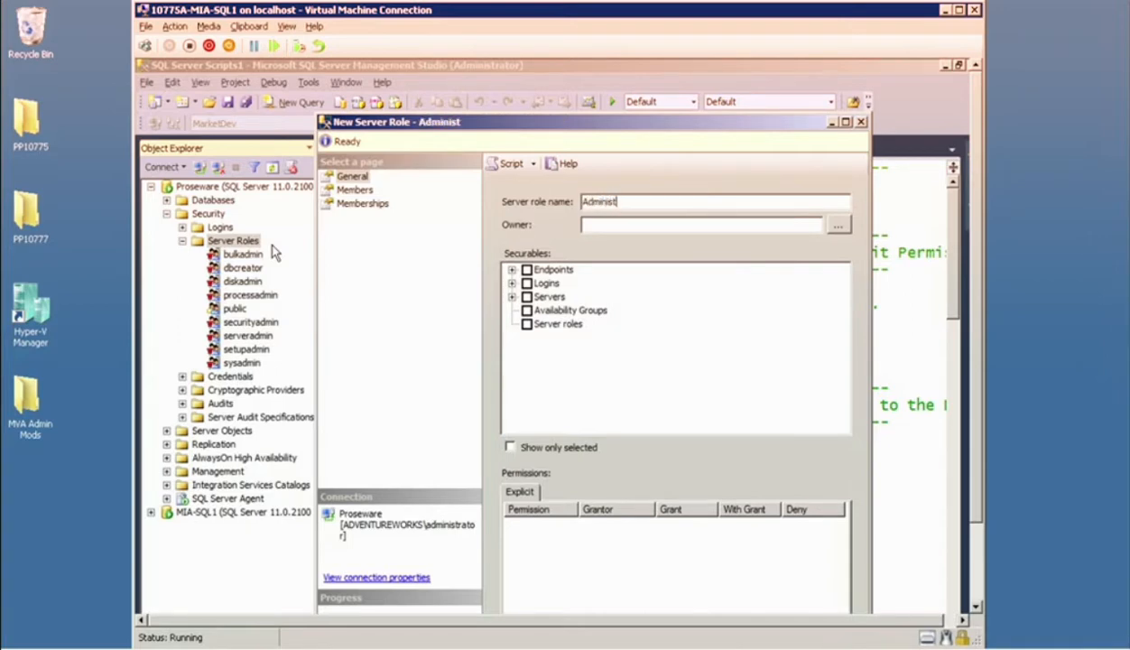
text(rer Logins)
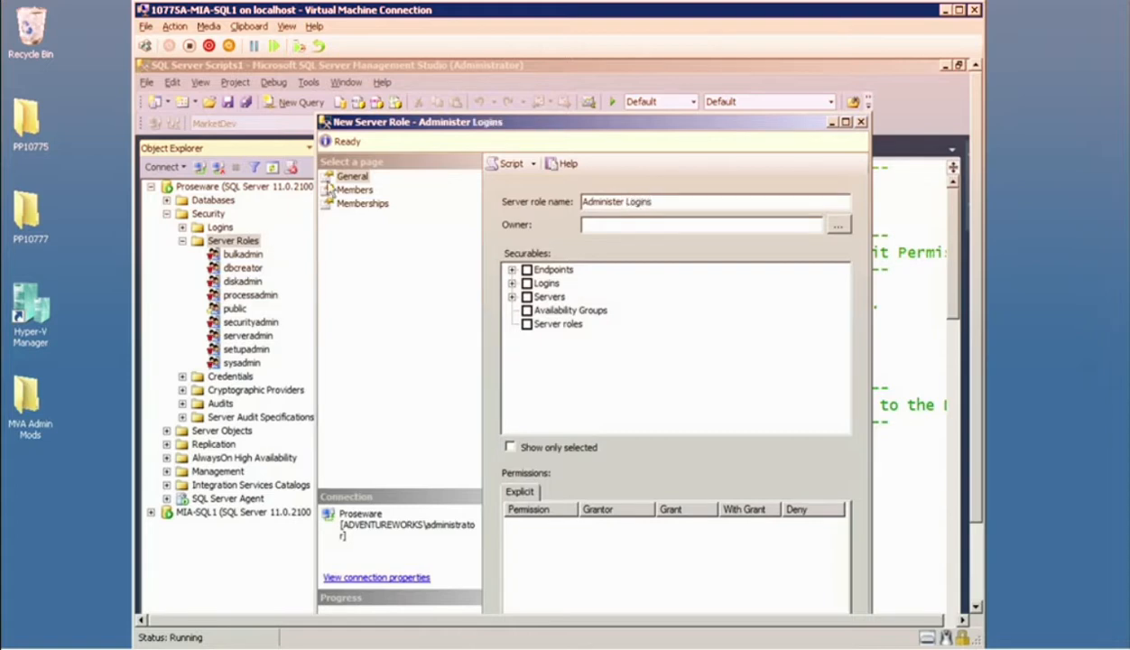
Select the ADVENTUREWORKS\SQLSERVICE and ADVENTUREWORKS\Student logins as the role's securables, and grant the Control permission on both.
click(512, 283)
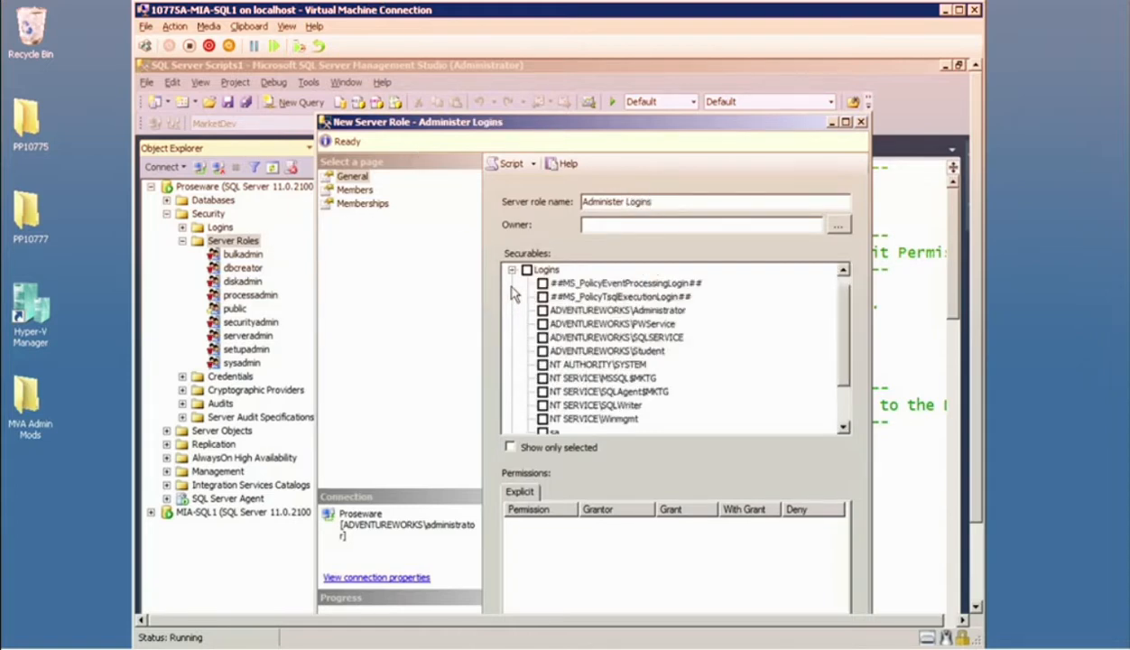
drag(844, 322, 835, 355)
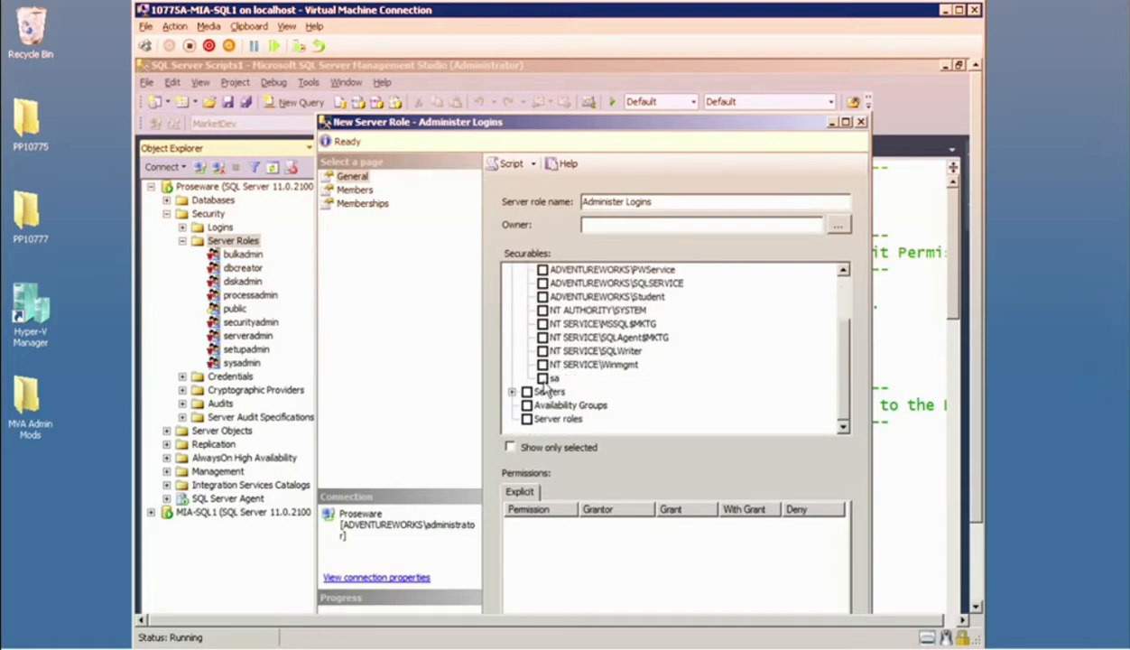
click(542, 297)
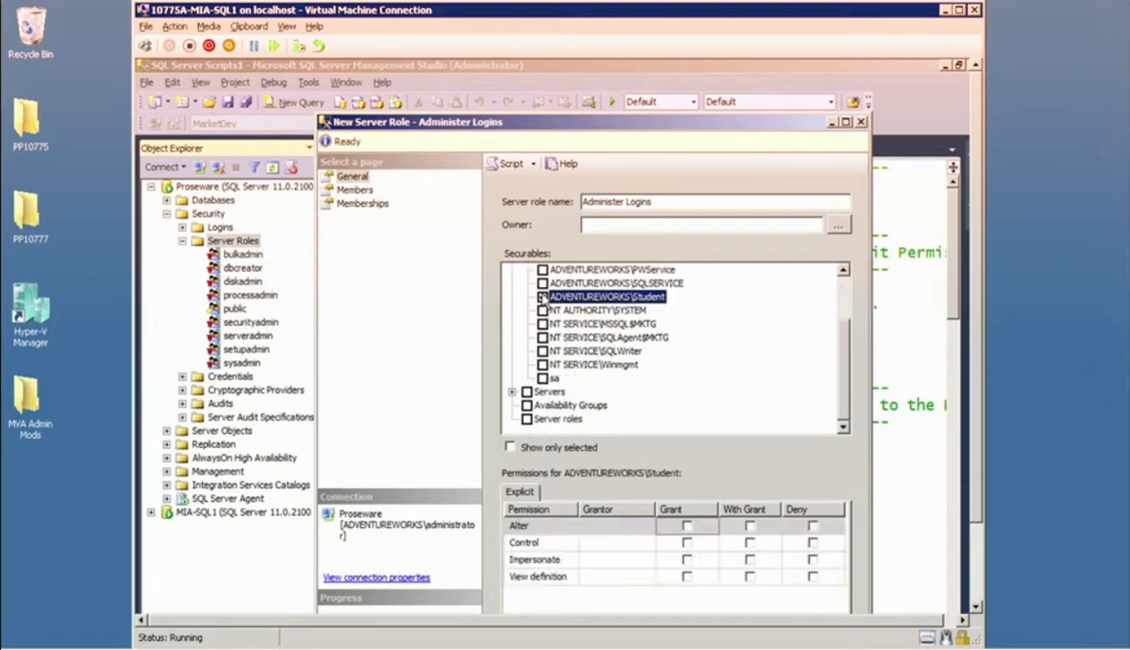
click(542, 283)
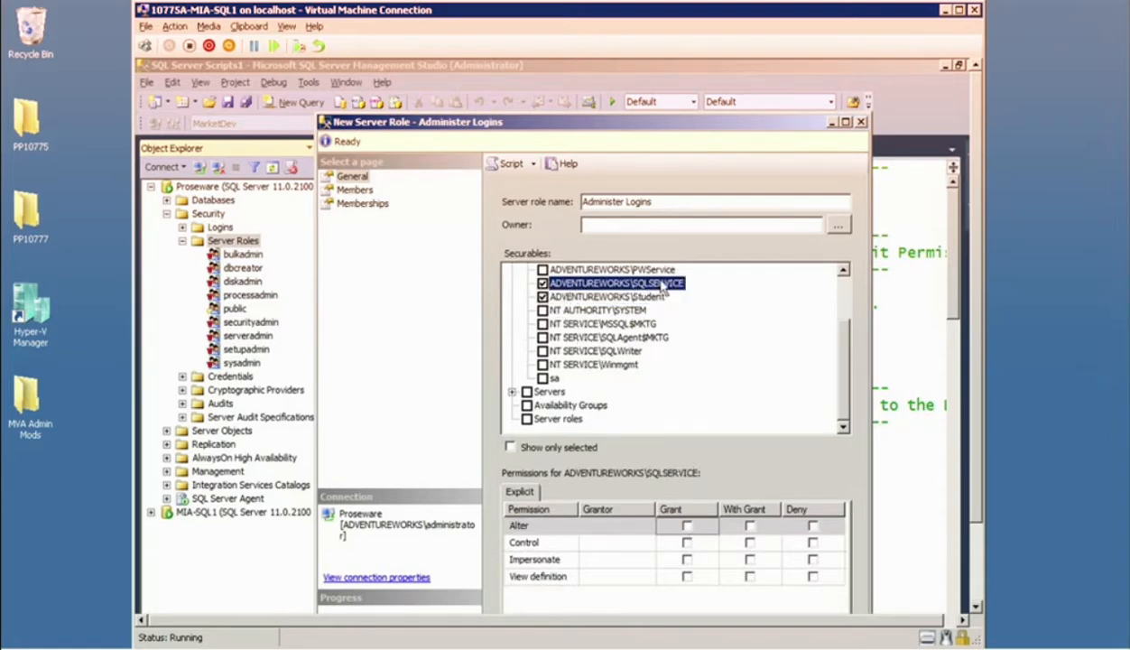
click(679, 542)
click(593, 297)
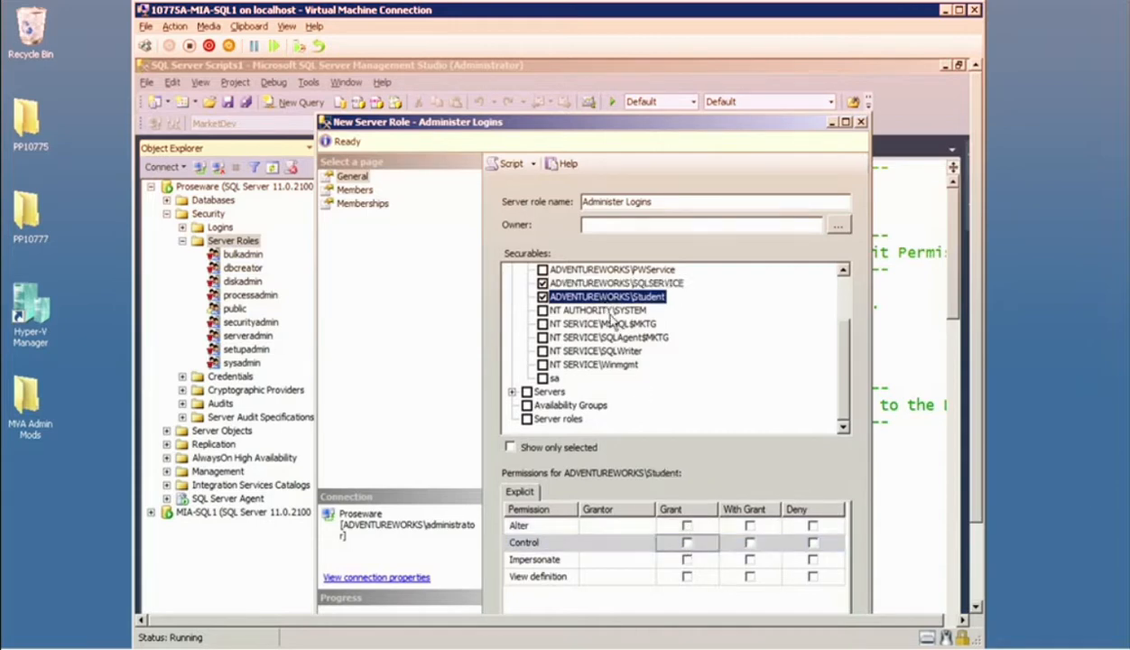
click(686, 542)
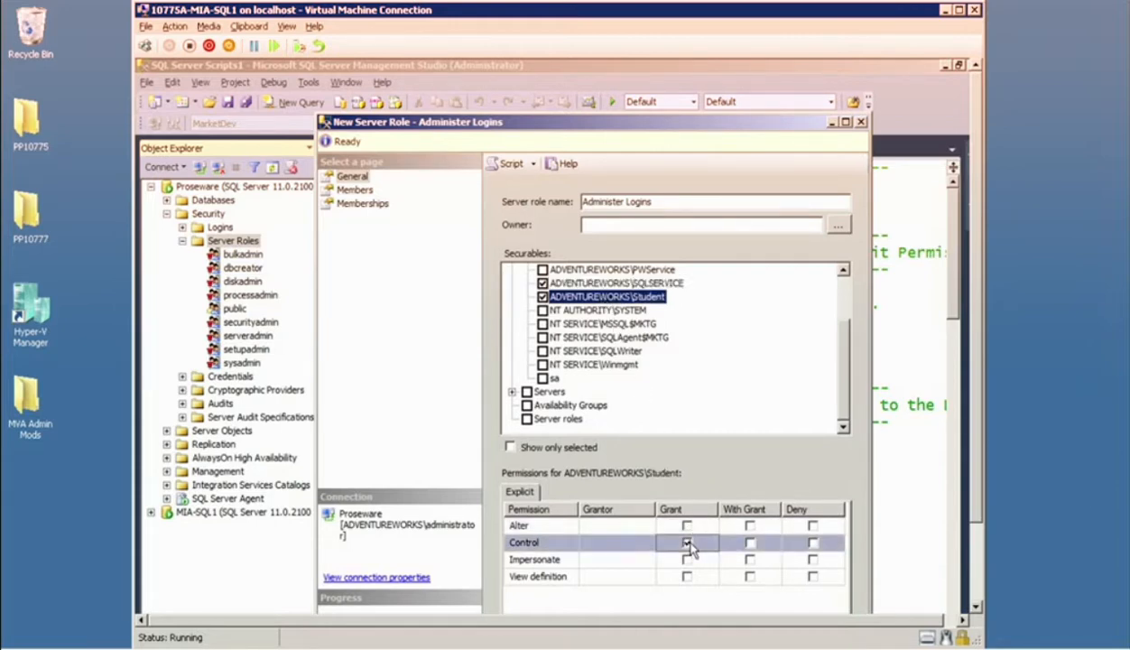
Check the output options for scripting the new server role, and view its members page.
click(515, 164)
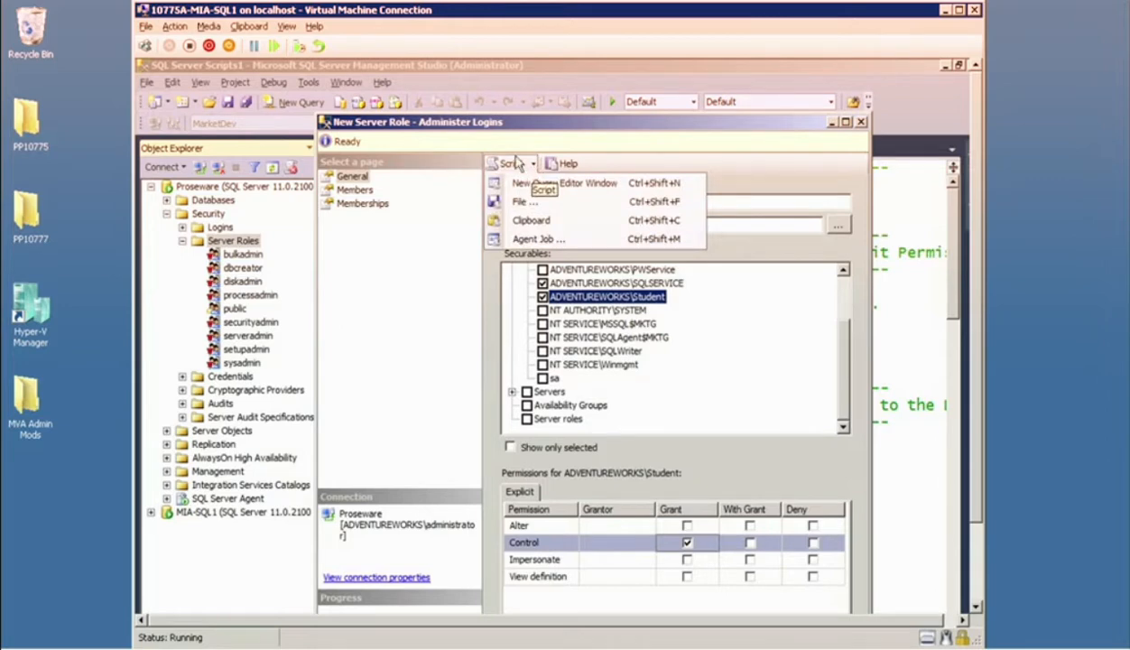
click(701, 129)
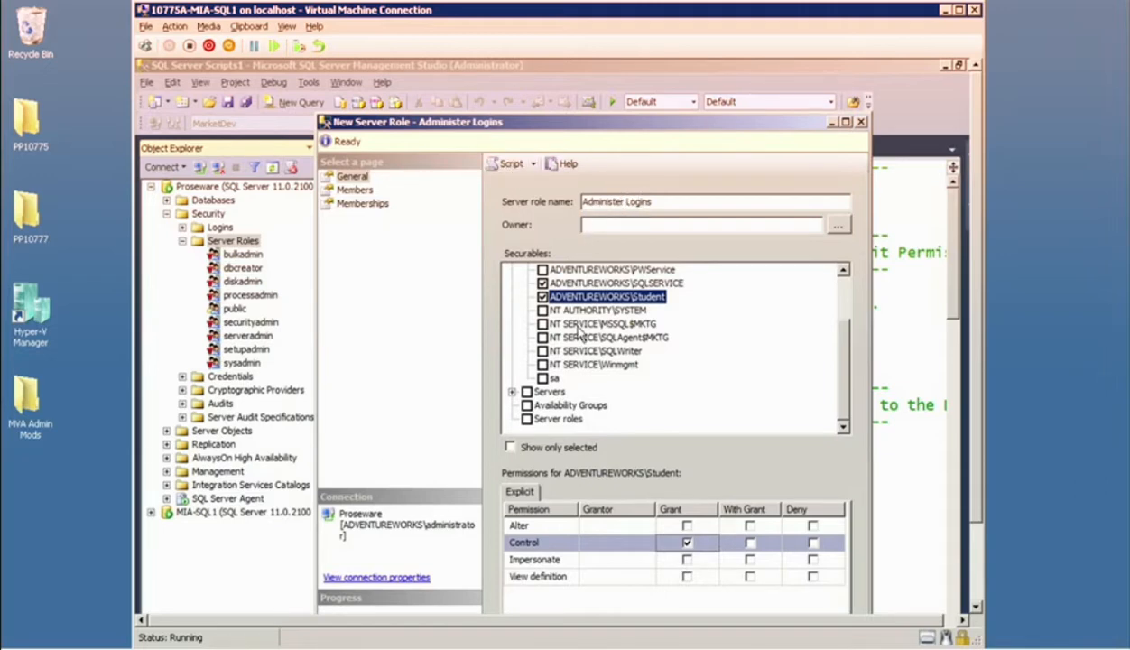
click(365, 191)
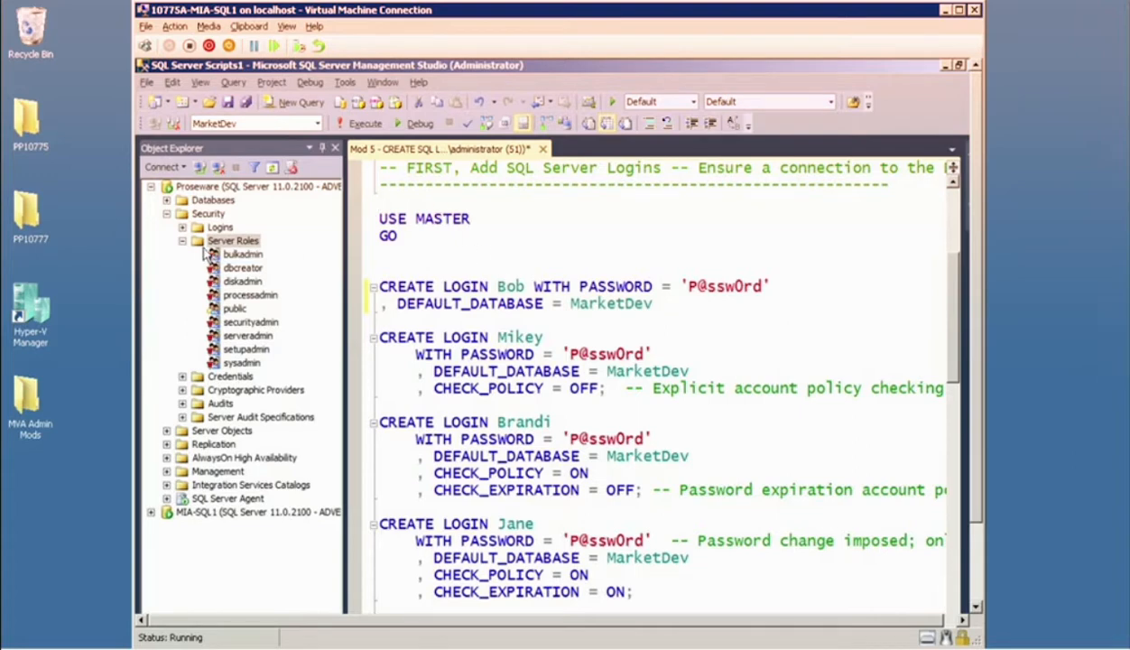
Expand the Proseware server's Logins folder and check the commands available for it.
click(183, 227)
click(218, 228)
right_click(217, 233)
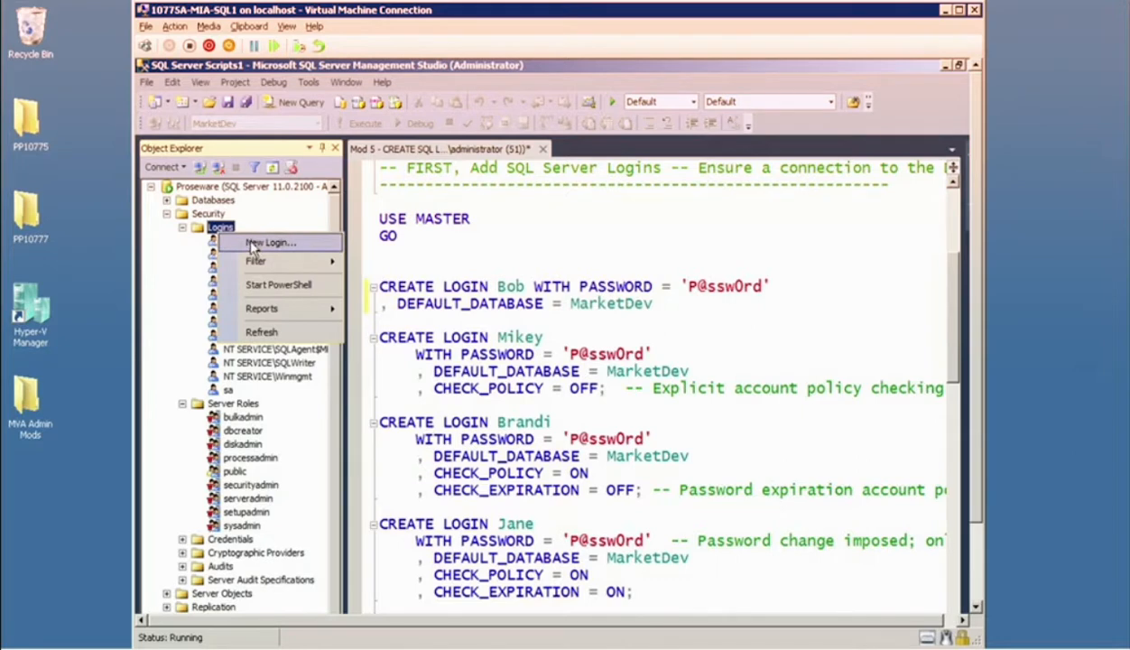
click(443, 201)
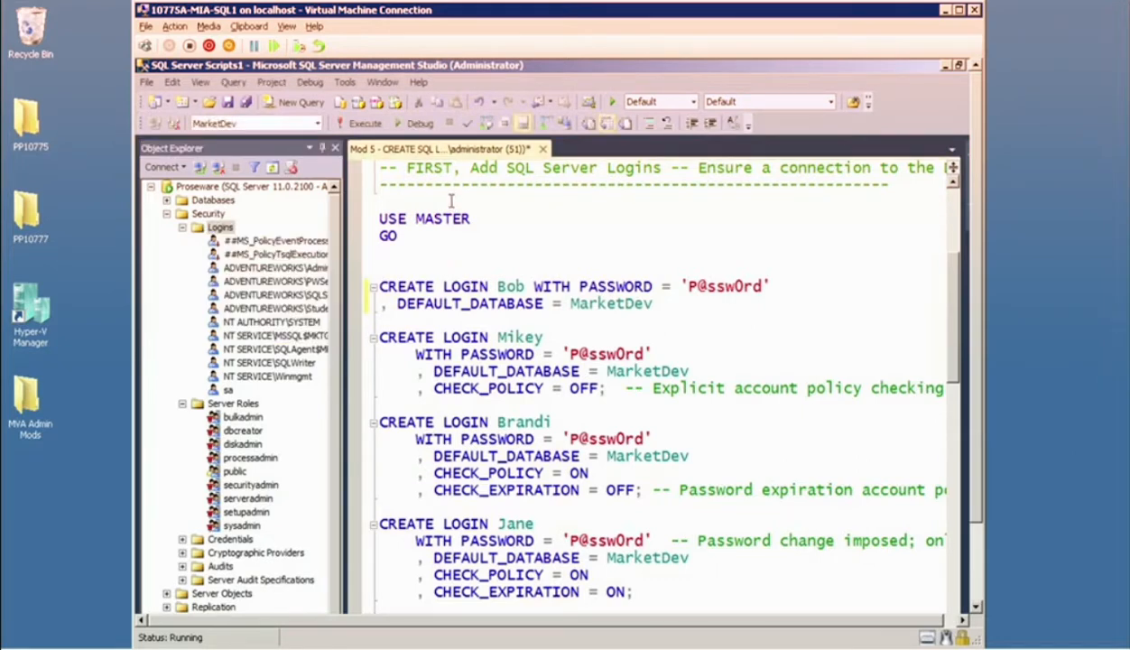
Execute the script section from USE MASTER through the last CREATE LOGIN statement to create the SQL Server logins.
drag(456, 236, 462, 472)
drag(475, 520, 476, 603)
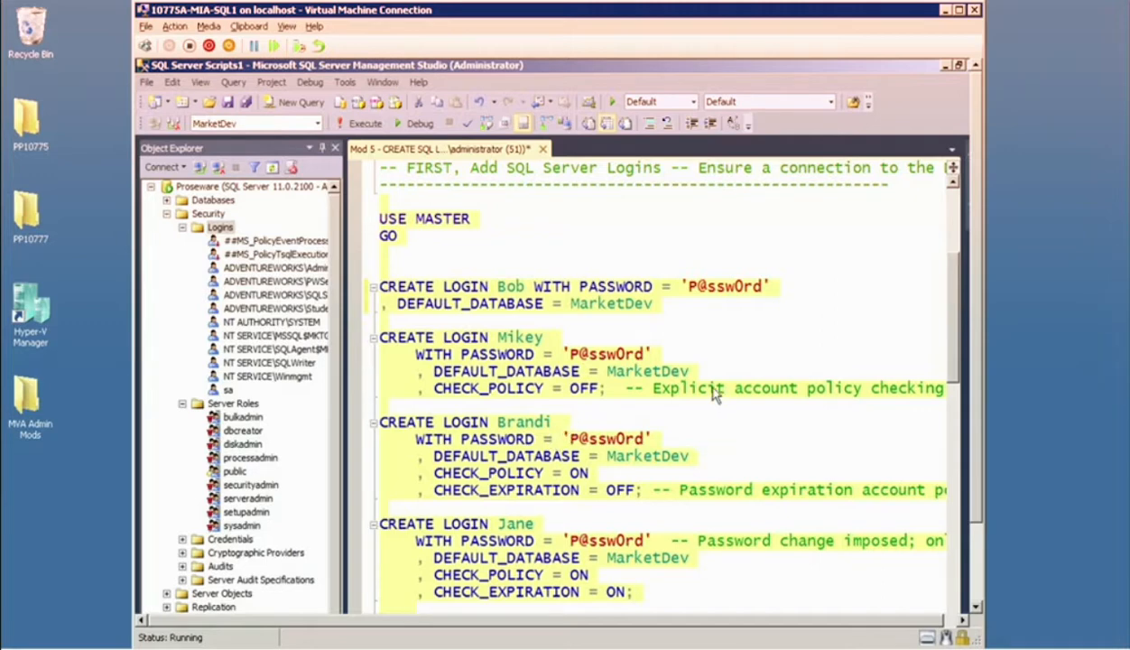
key(shift+Down)
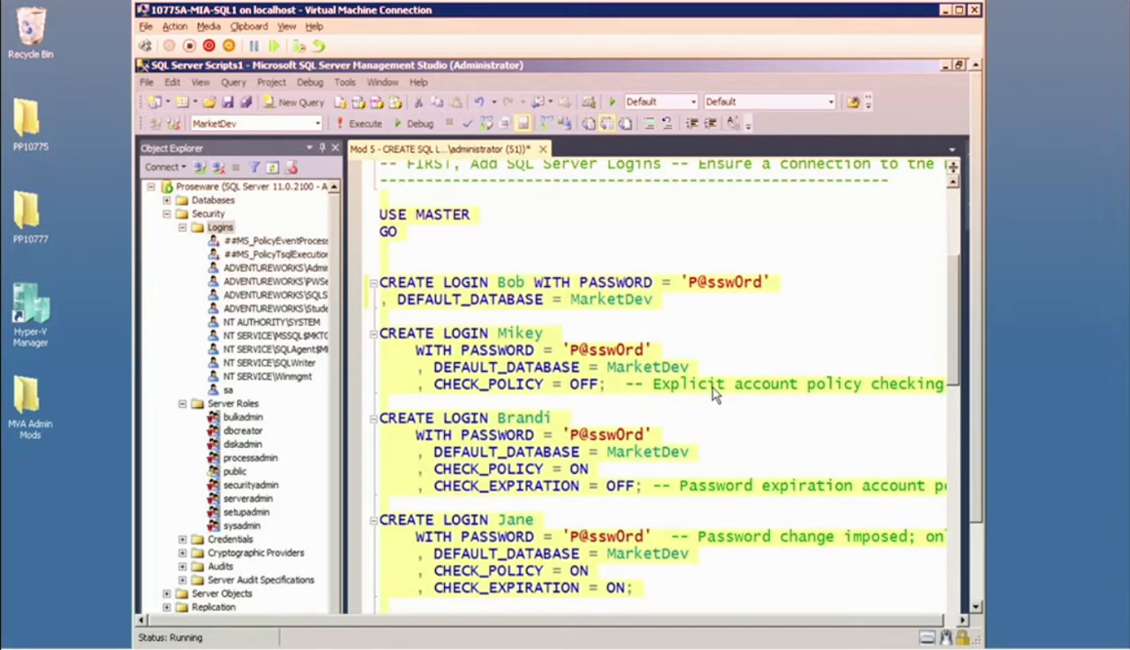
scroll(561, 413, down, 3)
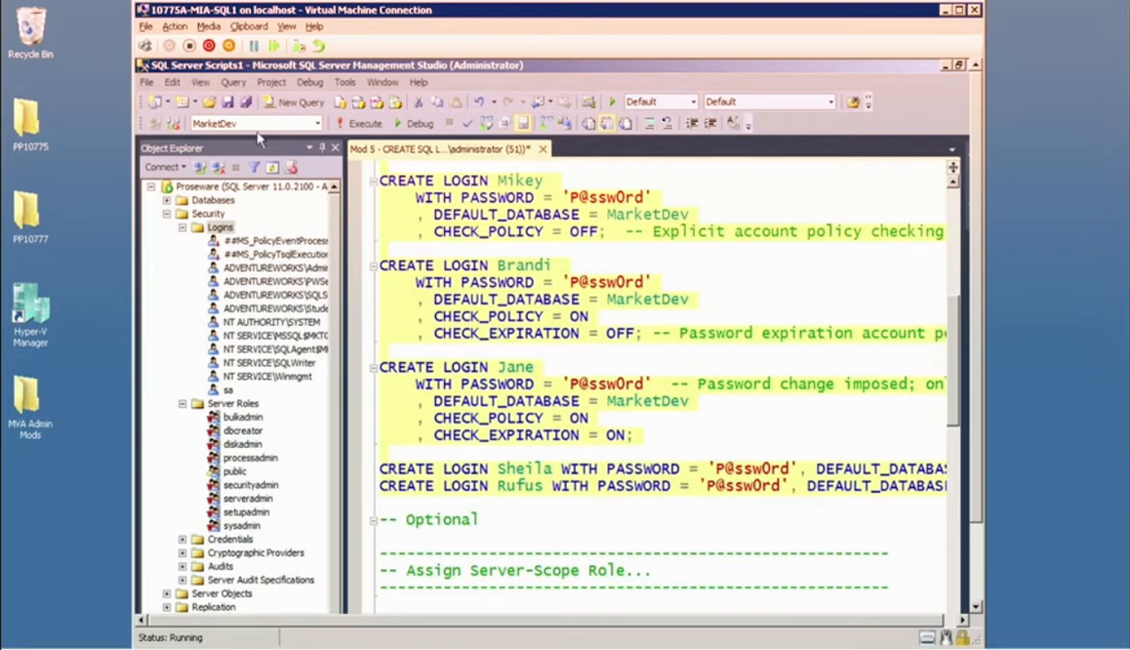
click(366, 126)
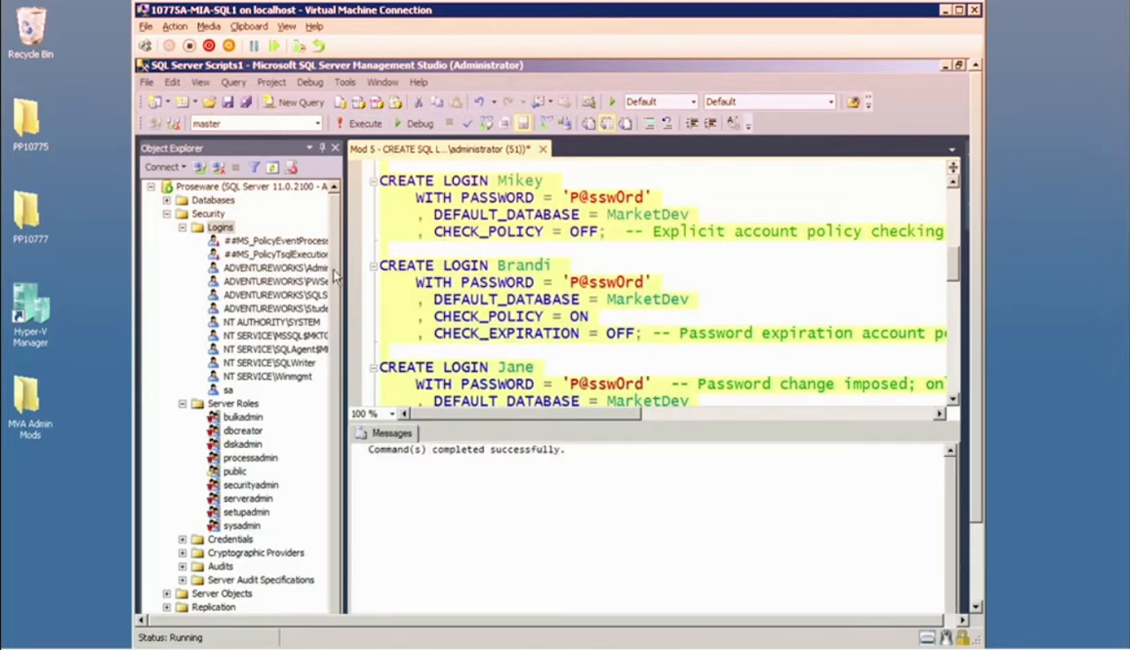
Refresh the Logins folder of the Proseware server.
click(221, 227)
right_click(226, 235)
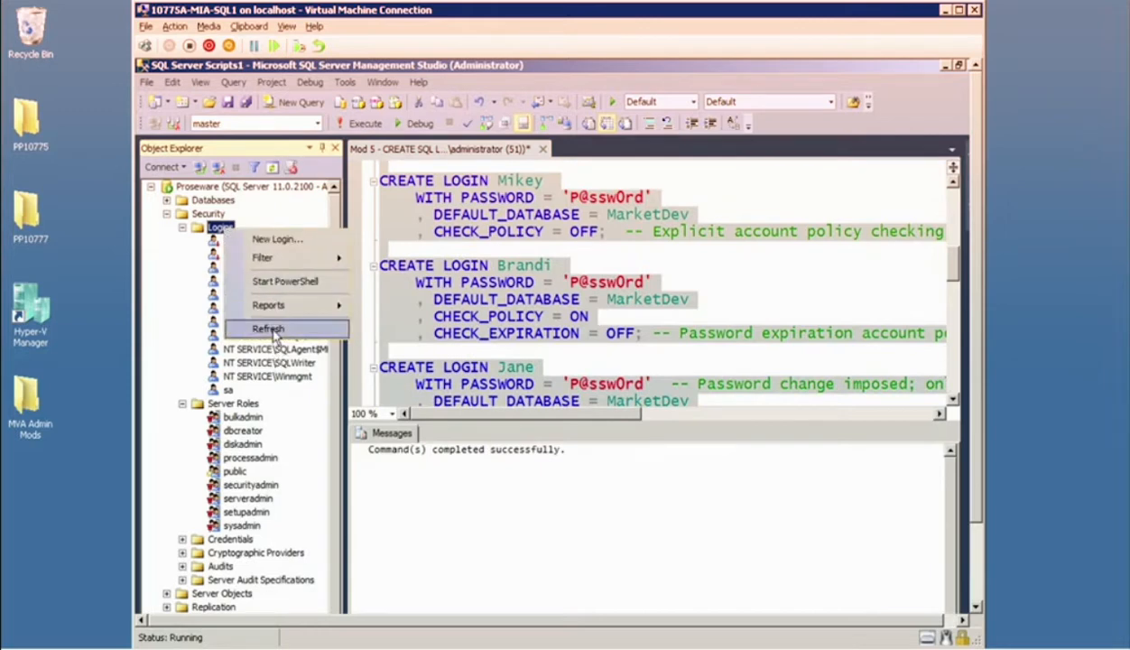
click(270, 326)
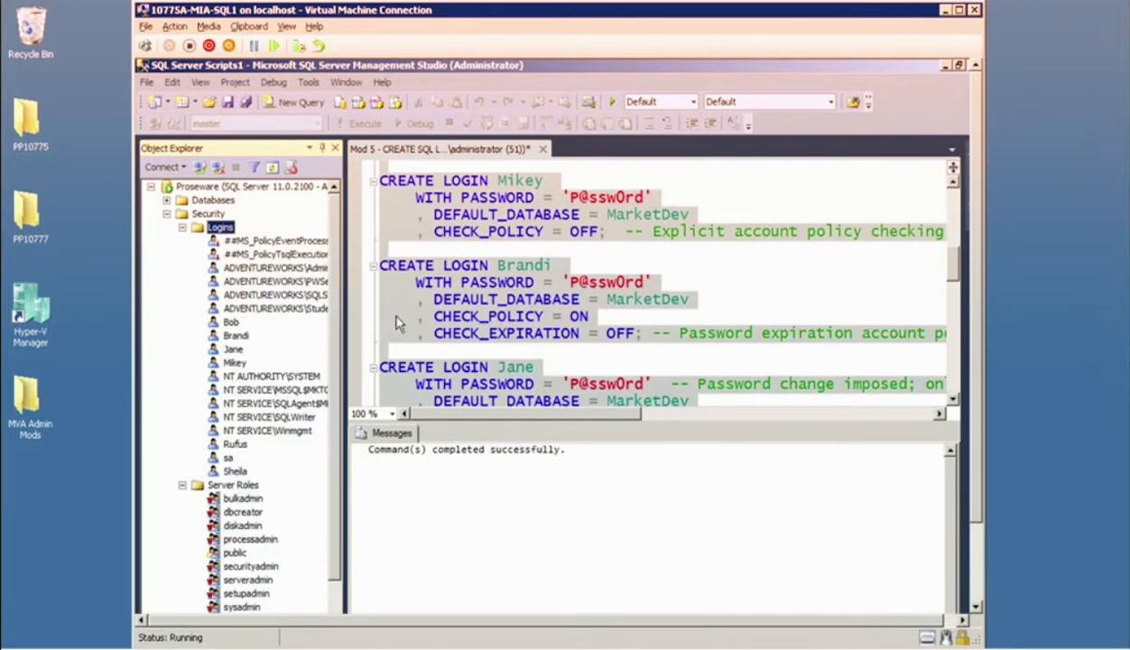
click(543, 149)
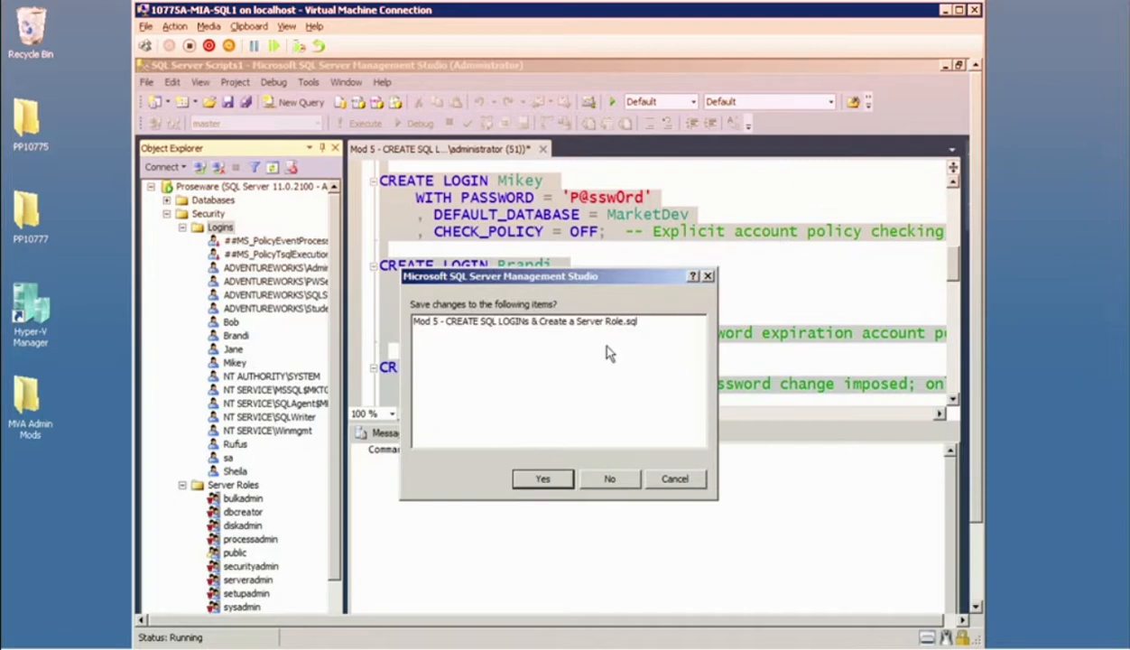
click(675, 479)
right_click(201, 186)
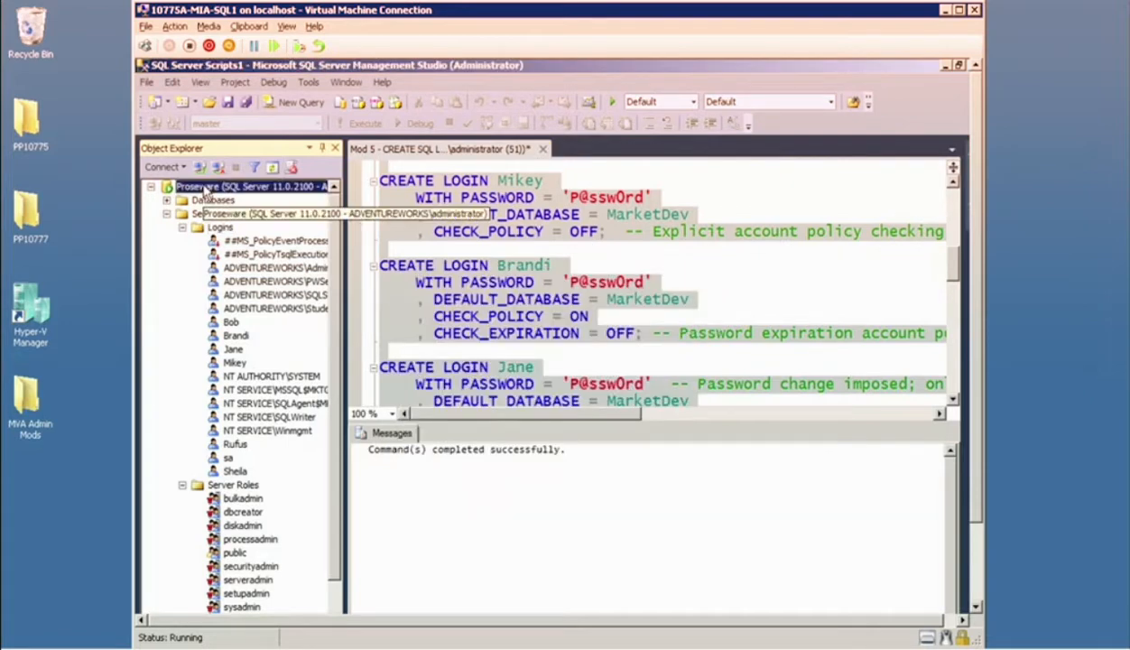
click(163, 241)
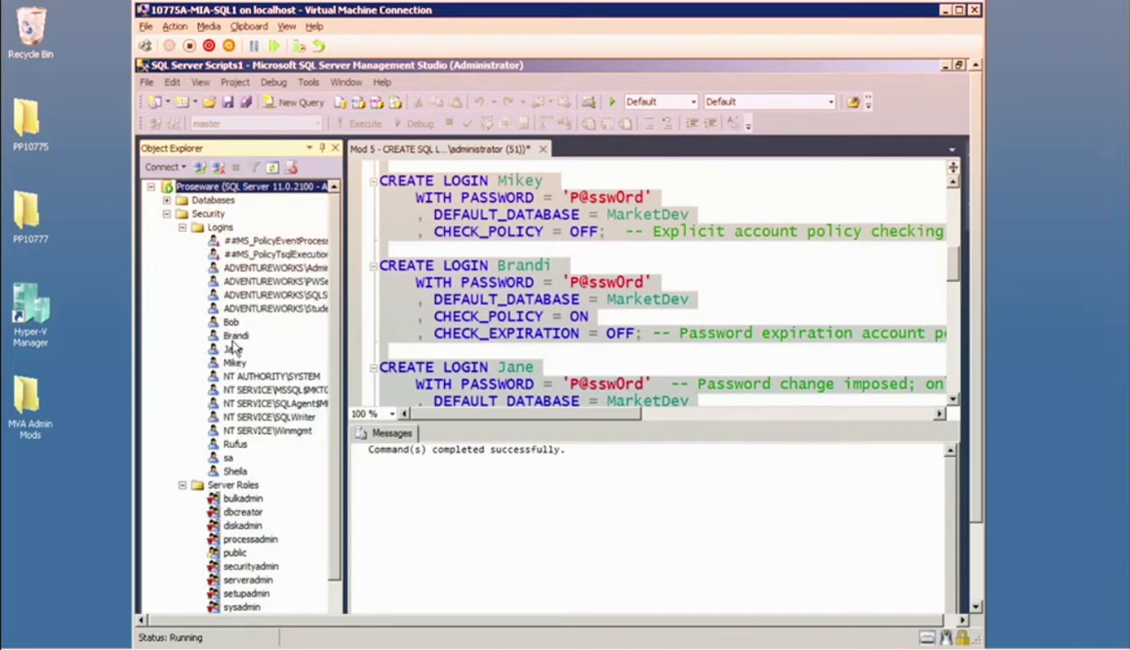
Open the Proseware server's properties on the permissions page, showing the newly created logins.
right_click(200, 188)
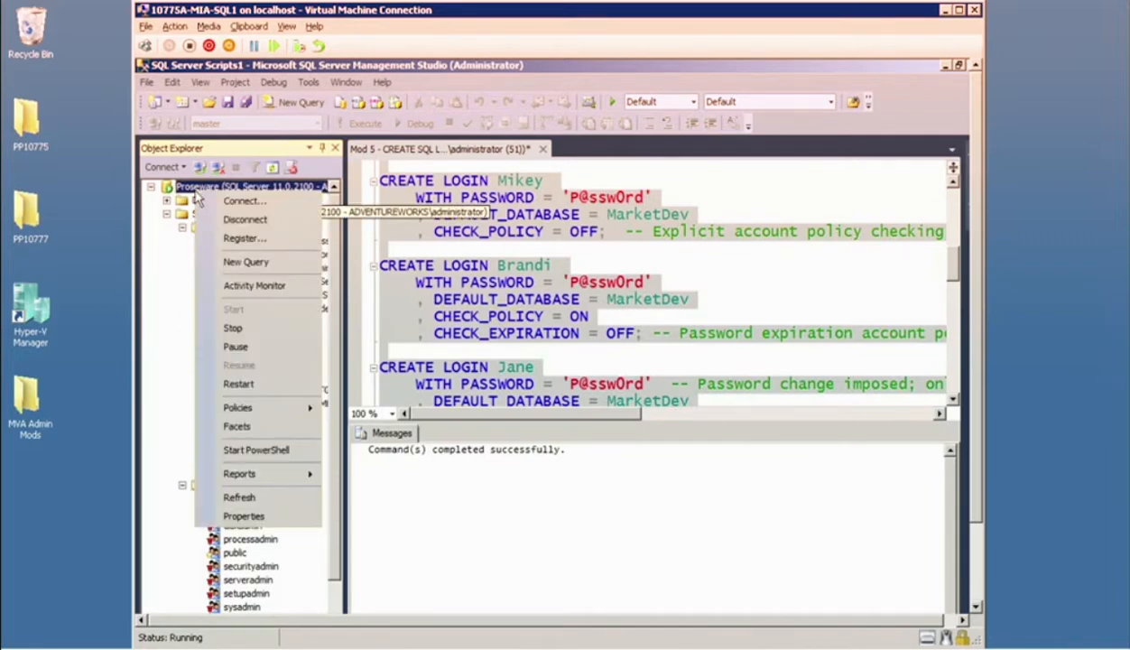
click(248, 517)
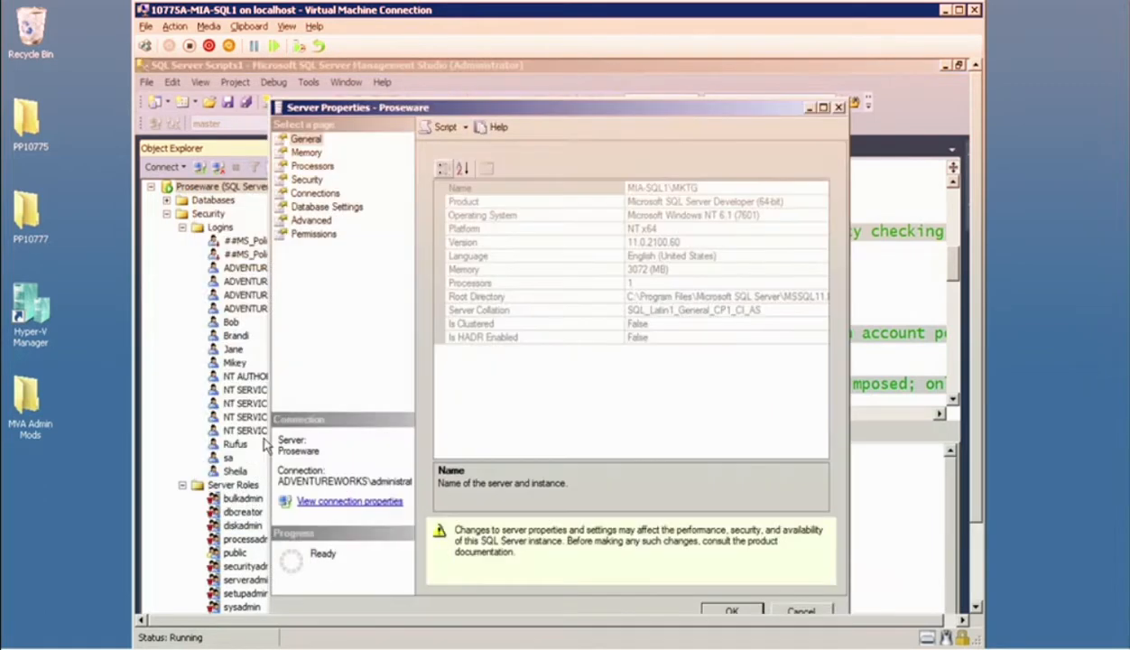
click(314, 237)
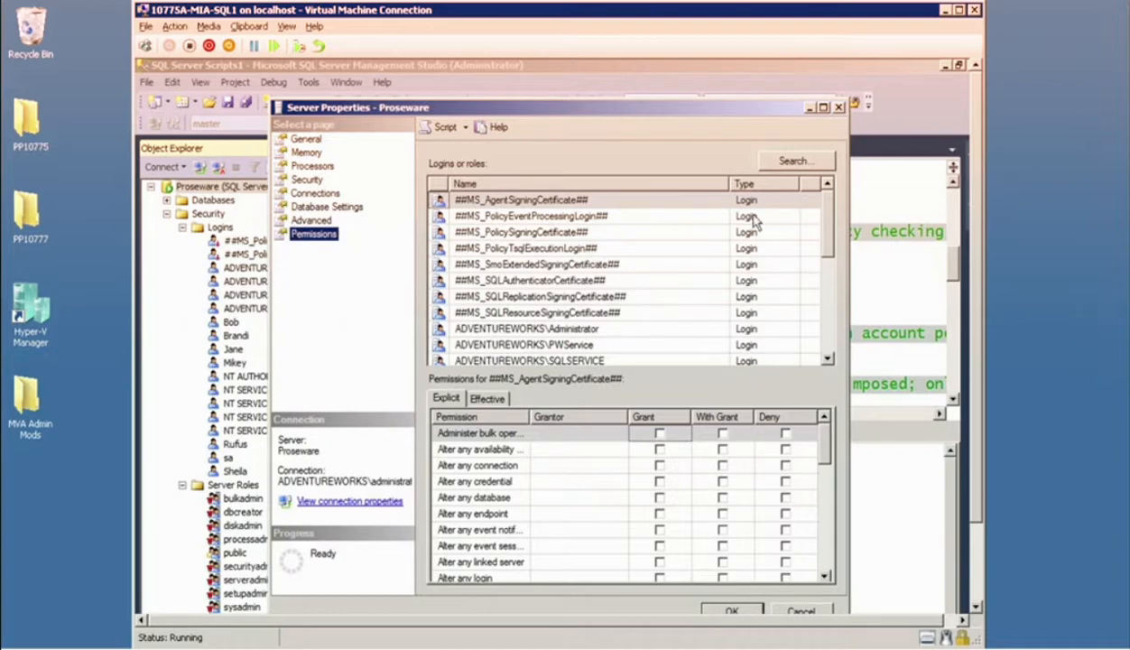
scroll(759, 235, down, 3)
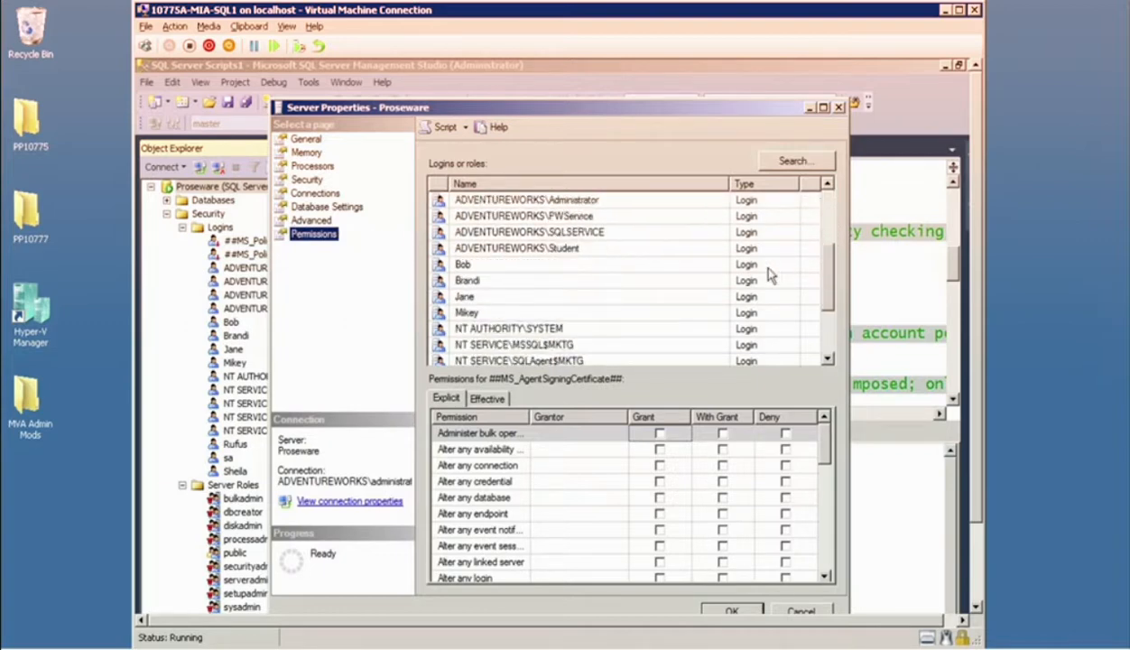
Grant the Create any database permission to the login created with policy checking on and expiration off, widening the permission names.
click(464, 280)
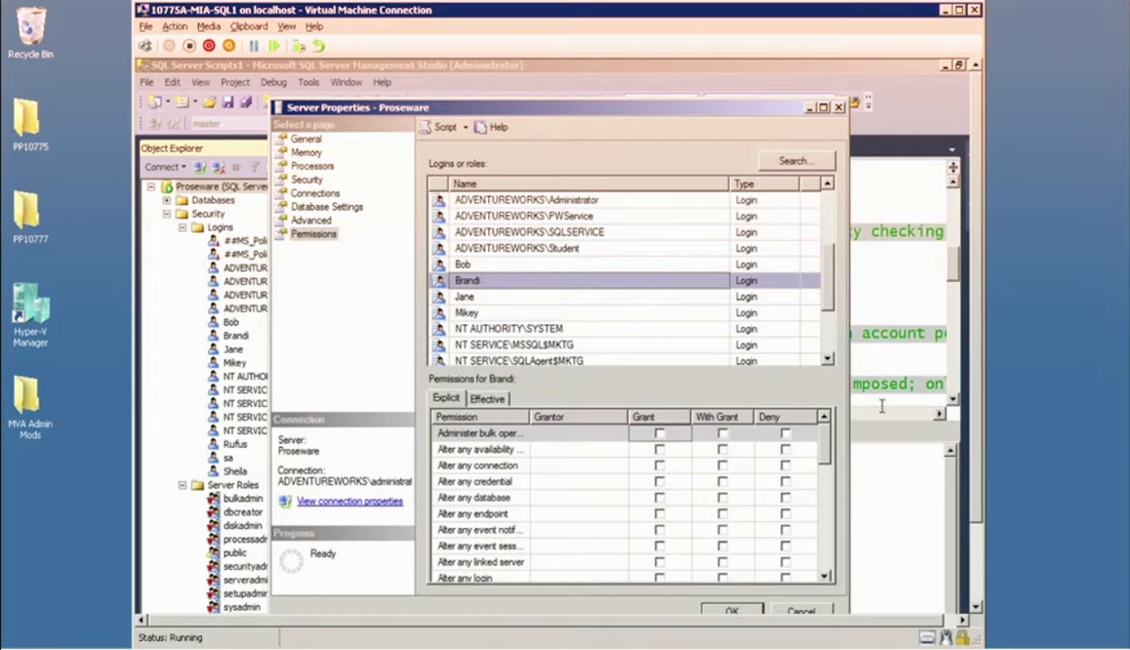
drag(528, 418, 565, 418)
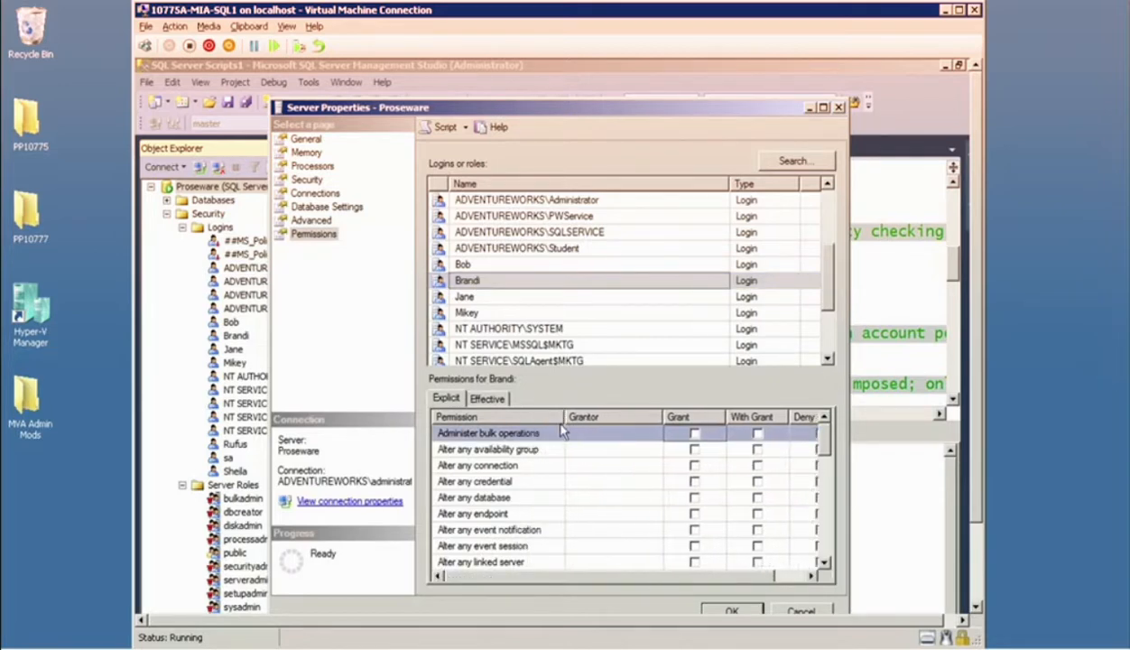
drag(824, 451, 817, 510)
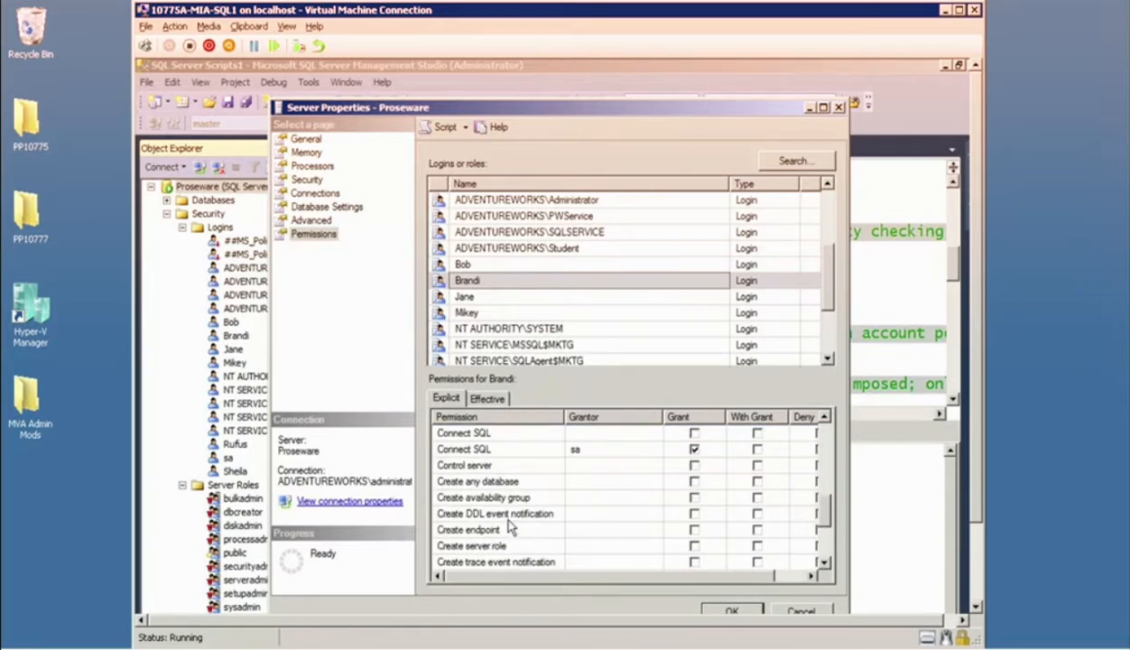
click(694, 481)
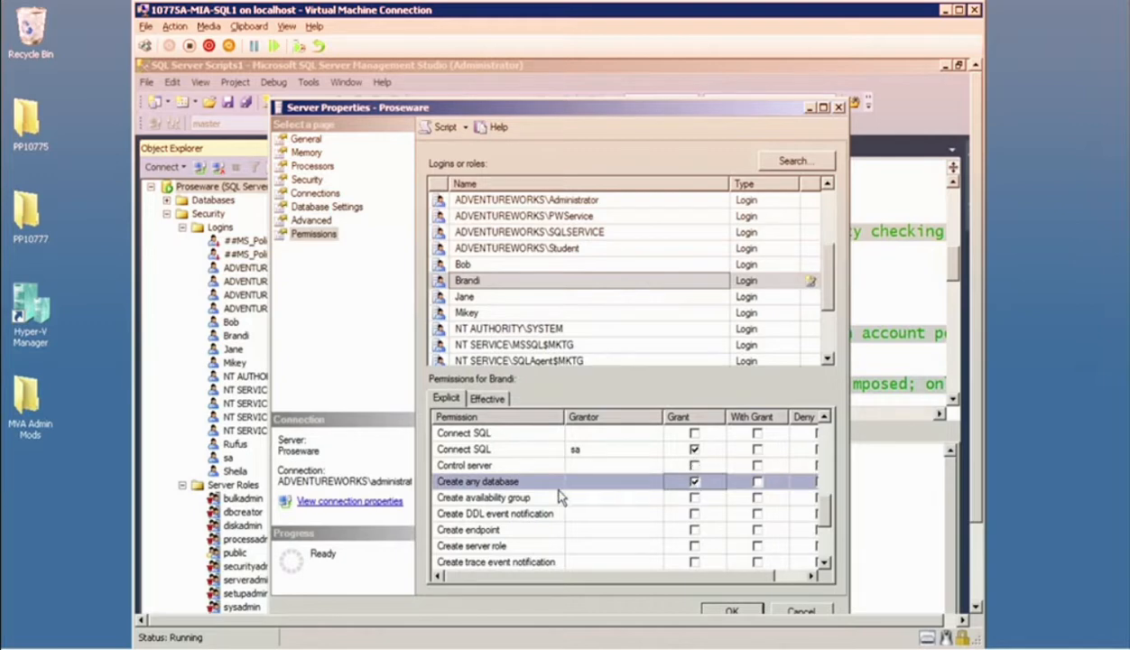
Grant the Control server permission to the login created with both policy checking and password expiration on.
click(471, 297)
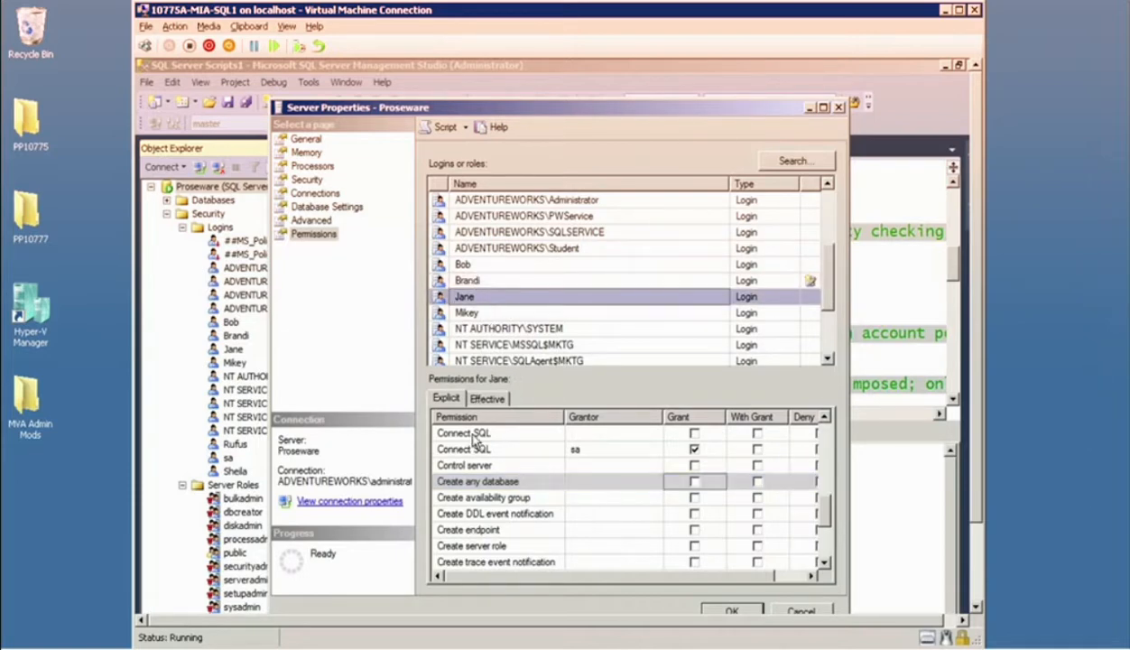
drag(824, 511, 819, 487)
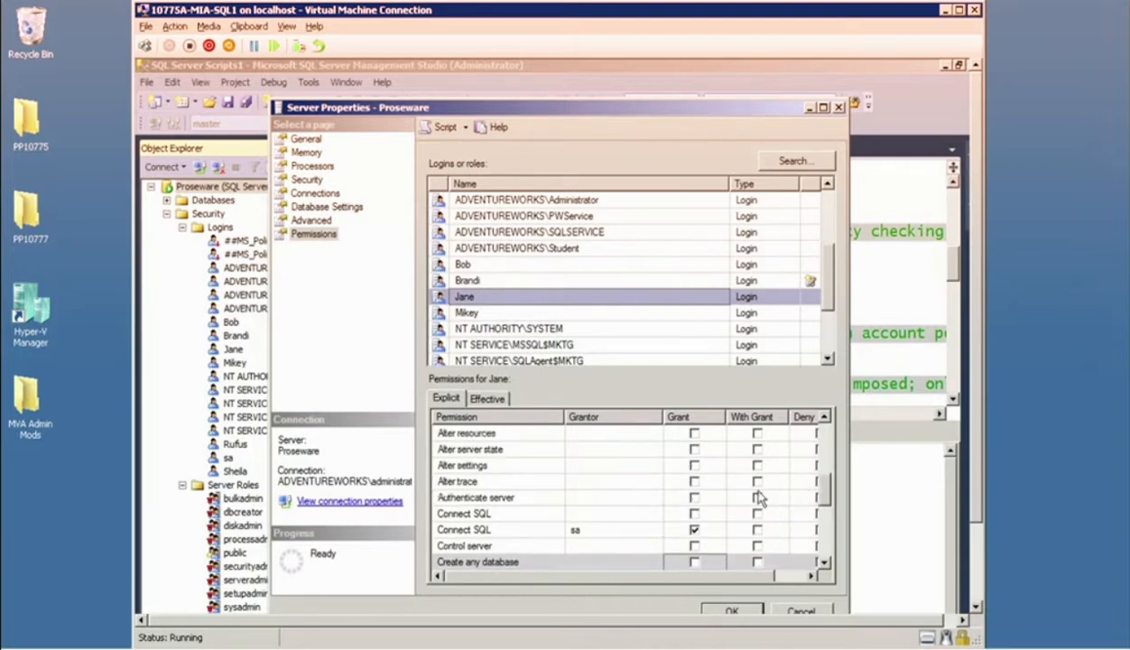
click(693, 545)
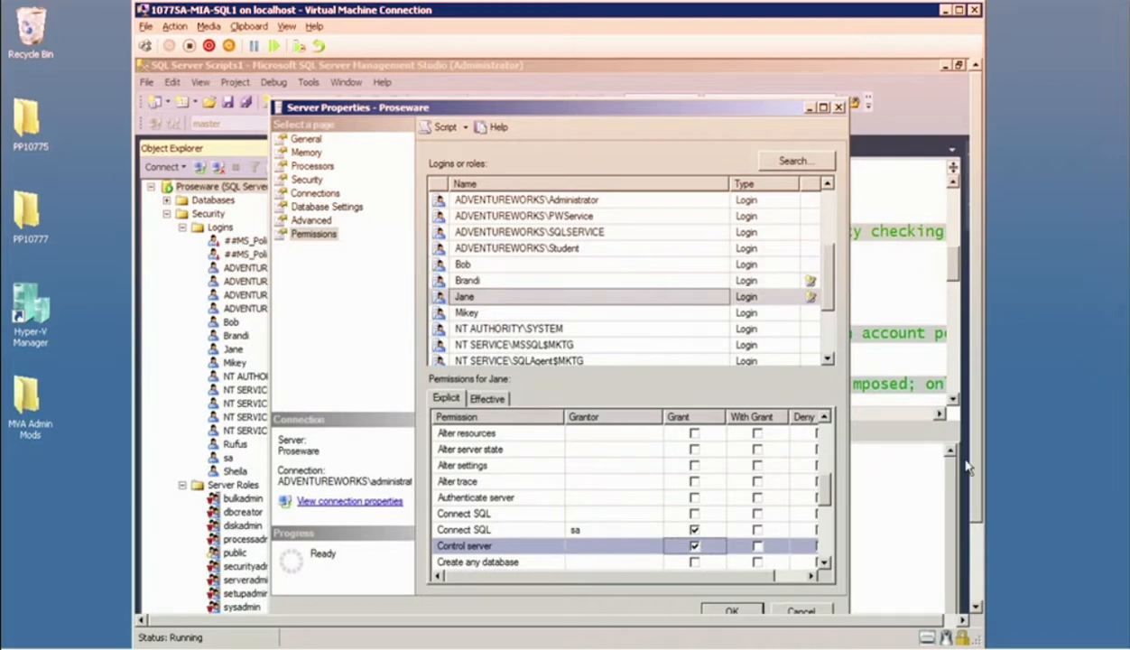
Apply the login permission changes and close the Proseware server properties.
scroll(979, 465, down, 1)
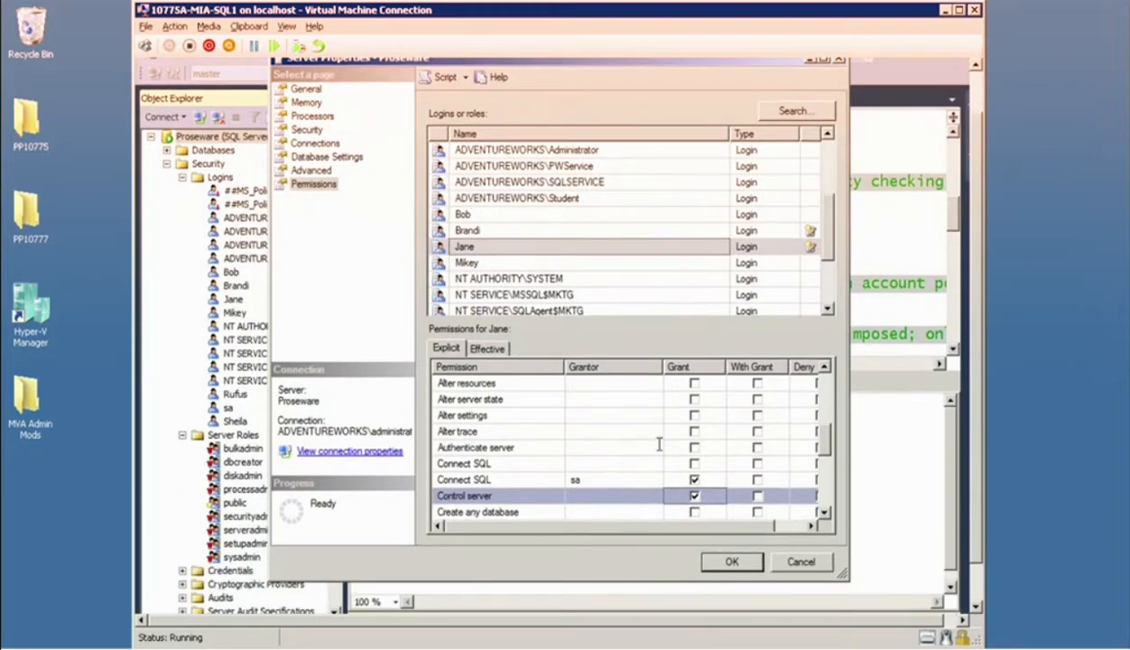
click(464, 512)
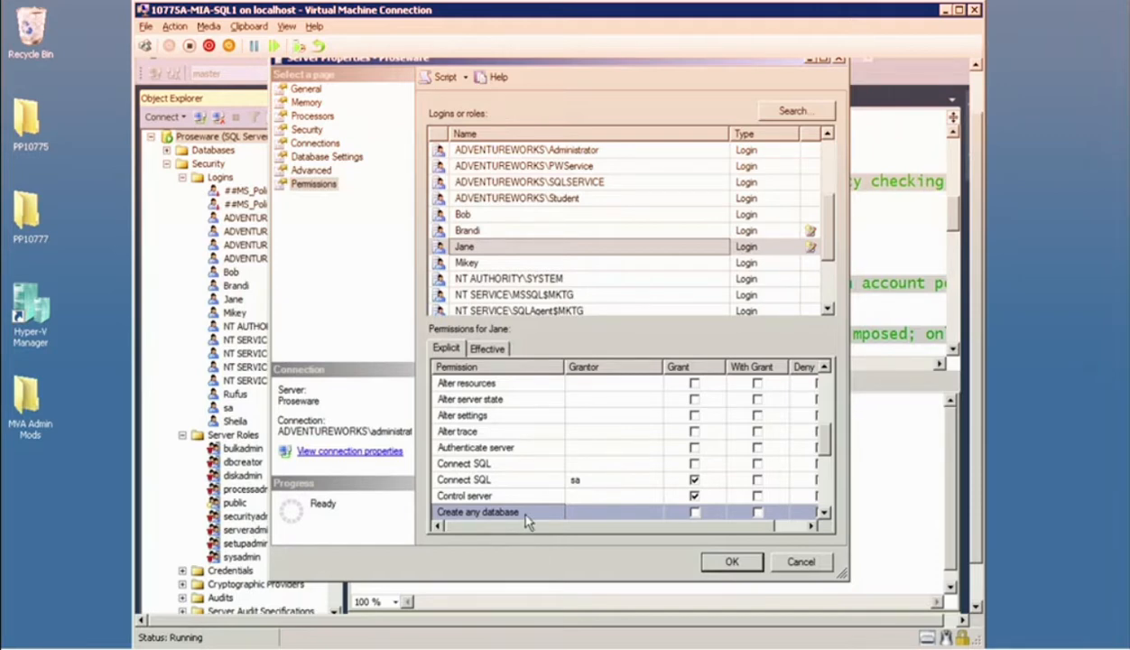
click(734, 563)
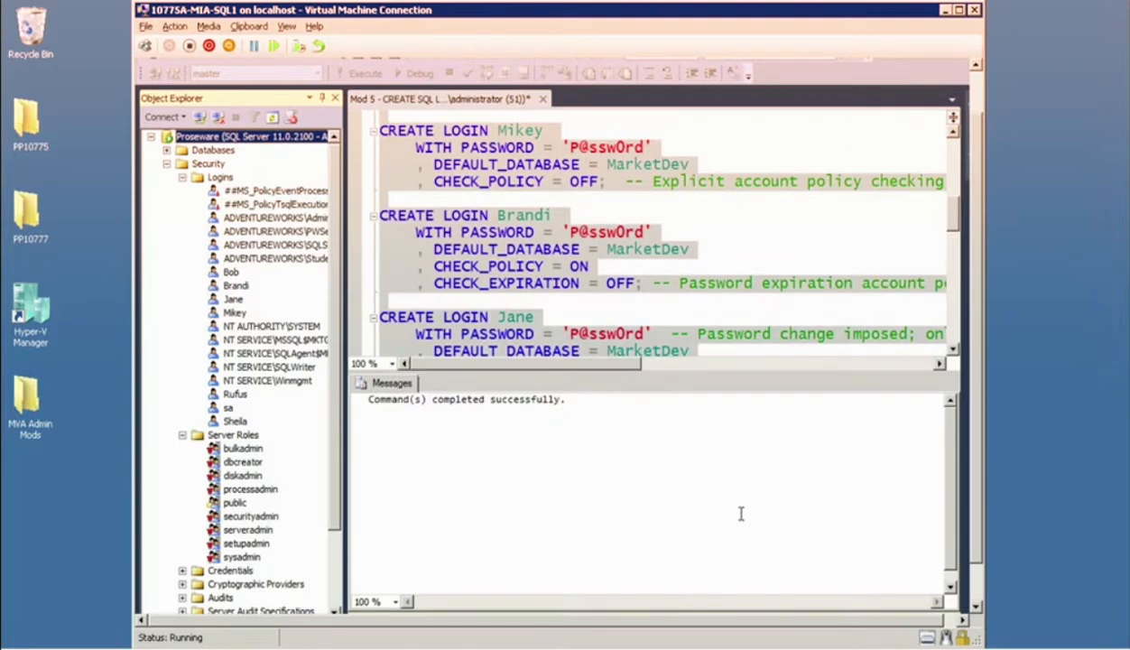
Run the script statement that creates the SrvConfigAdmins server role, hiding the earlier query results.
click(718, 245)
key(ctrl+r)
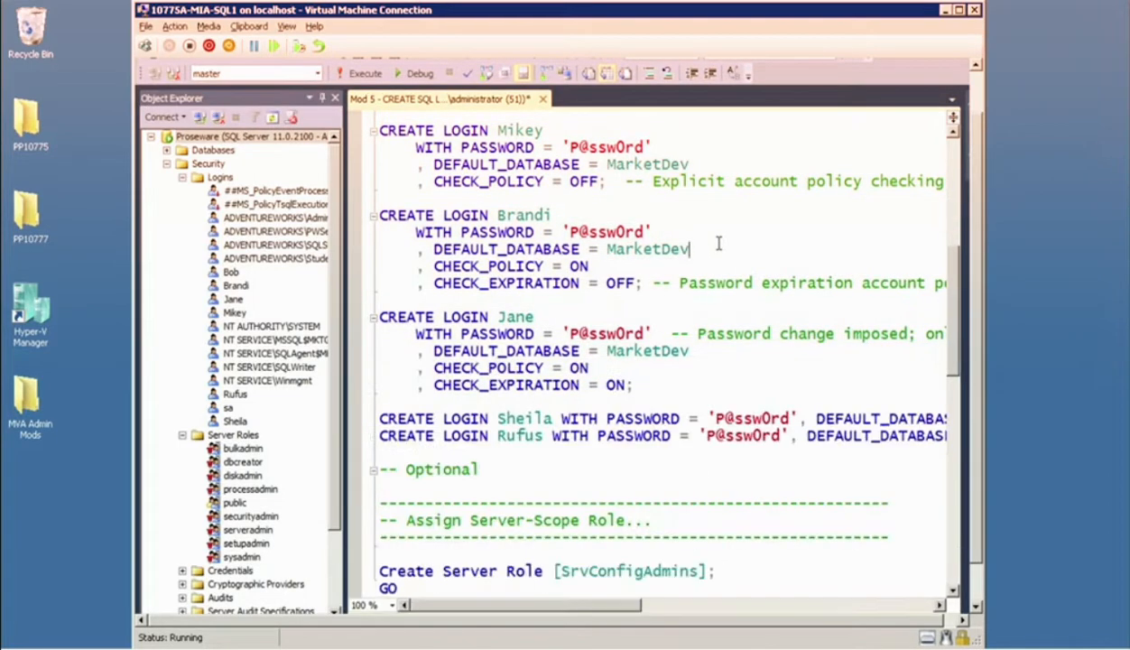
scroll(725, 245, down, 5)
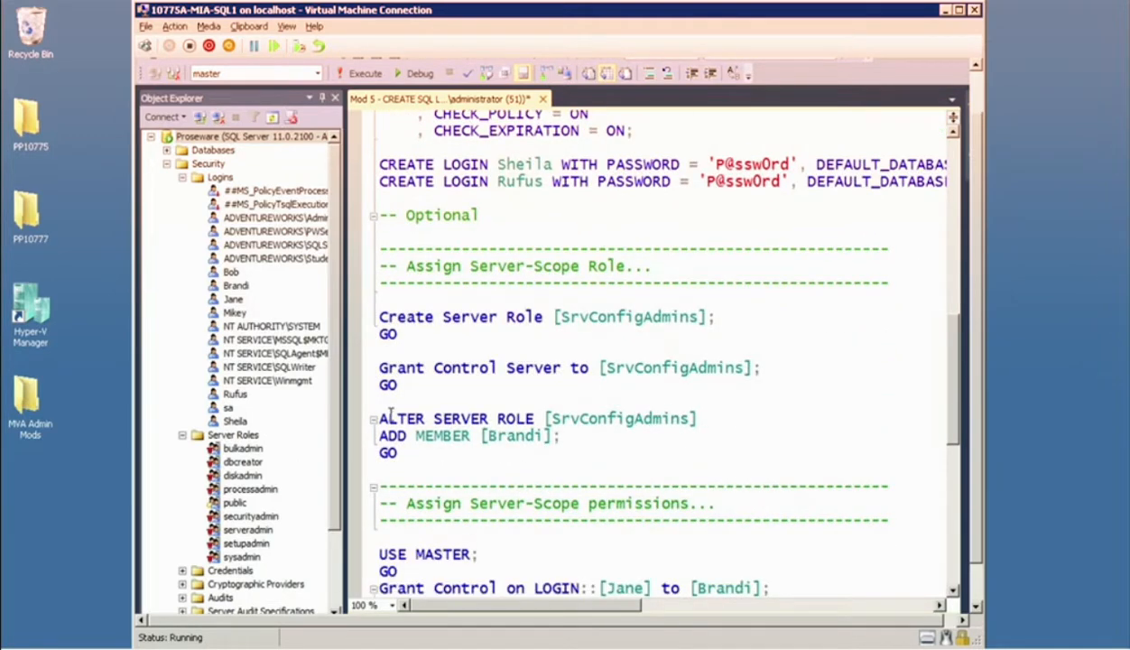
click(369, 314)
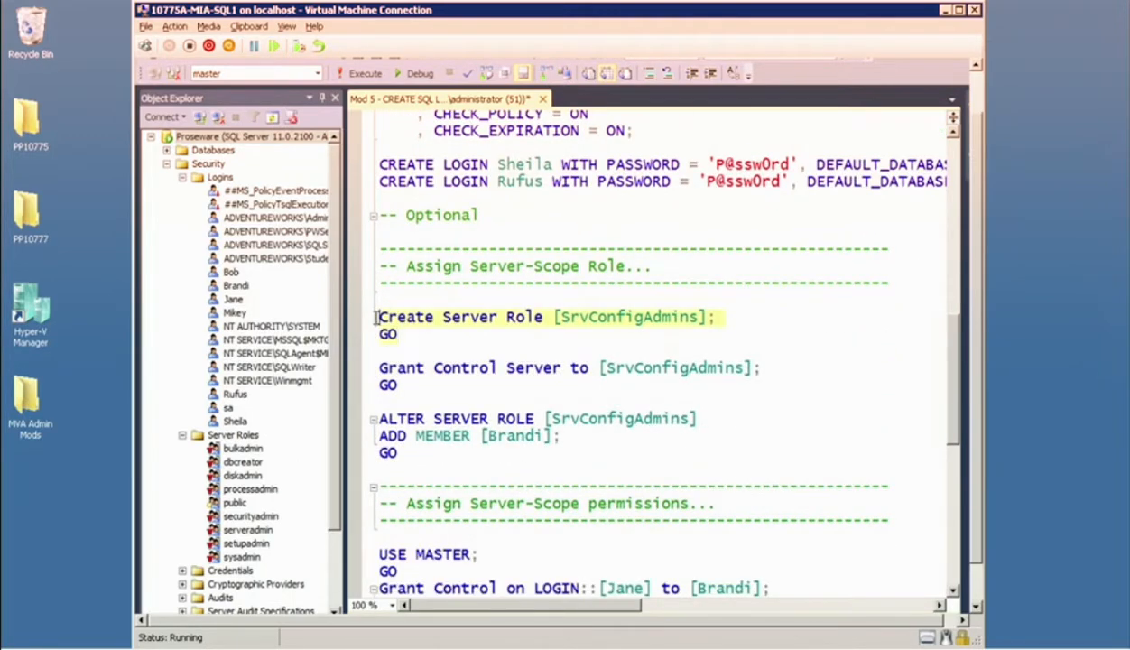
click(361, 74)
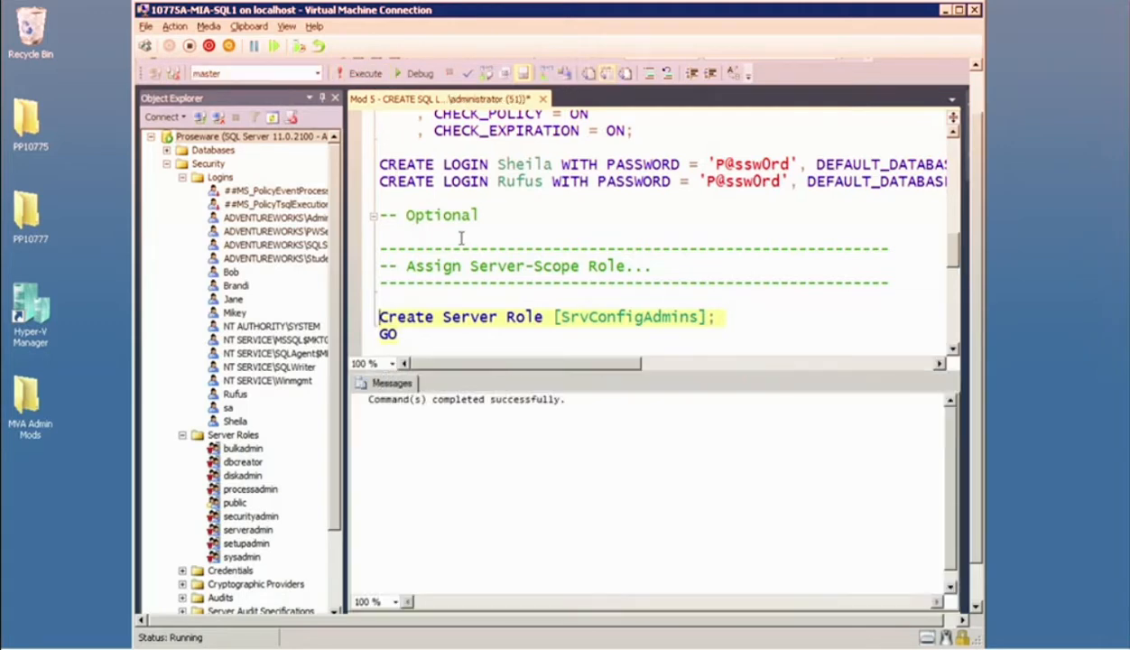
Run only the script batch that grants Control Server to the SrvConfigAdmins role.
key(ctrl+r)
scroll(499, 280, down, 2)
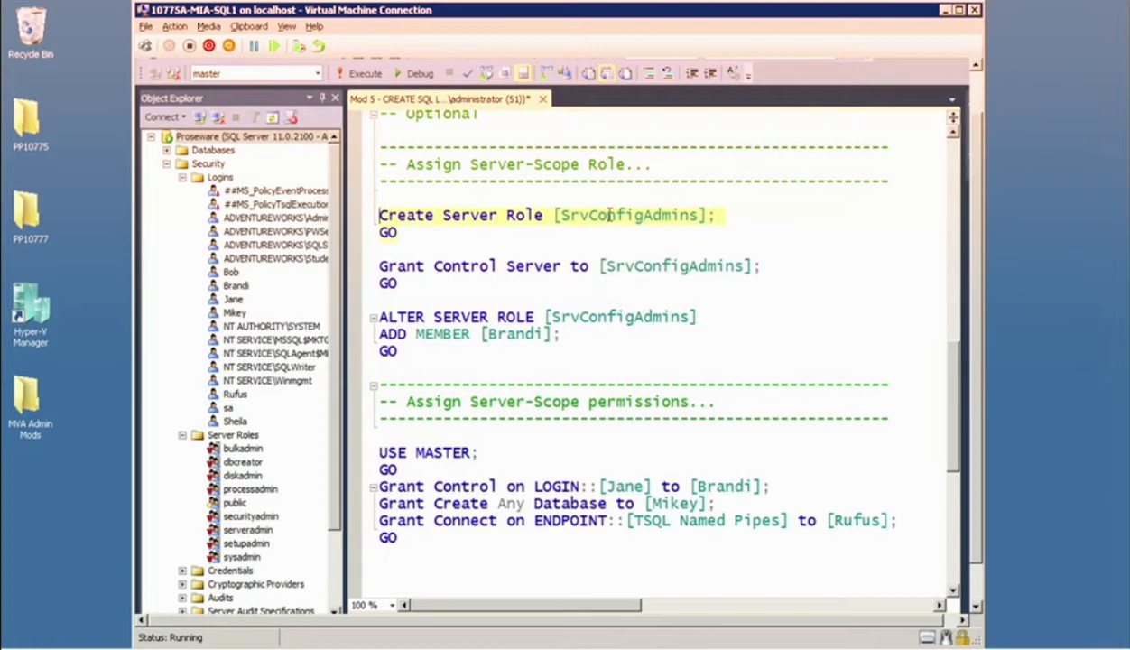
drag(386, 283, 371, 265)
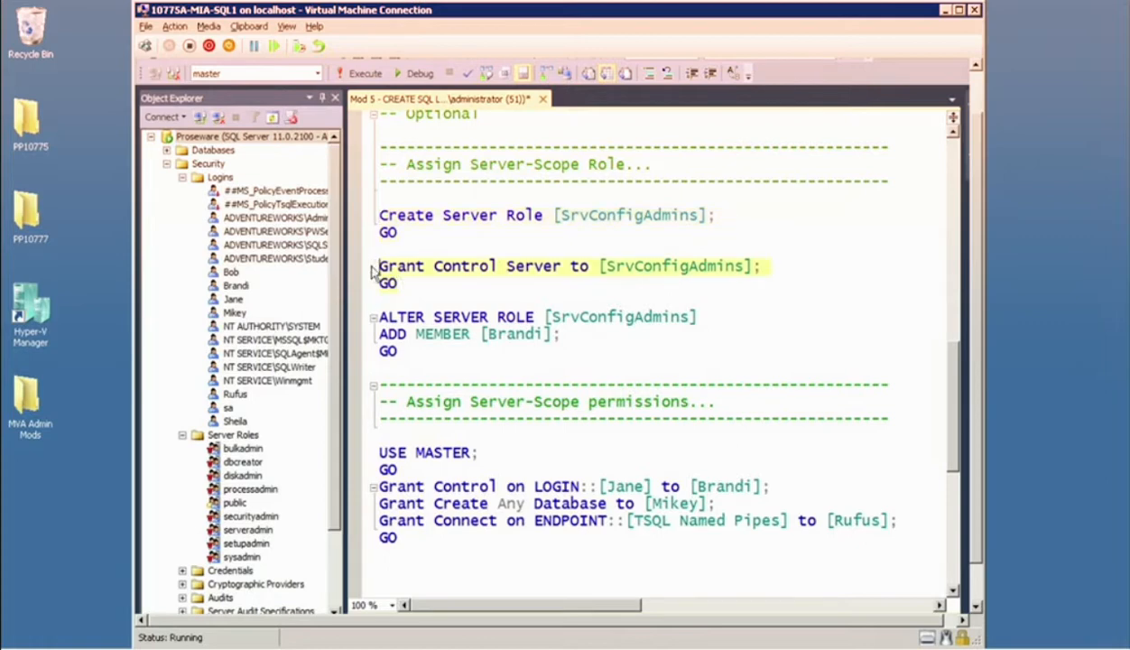
click(365, 73)
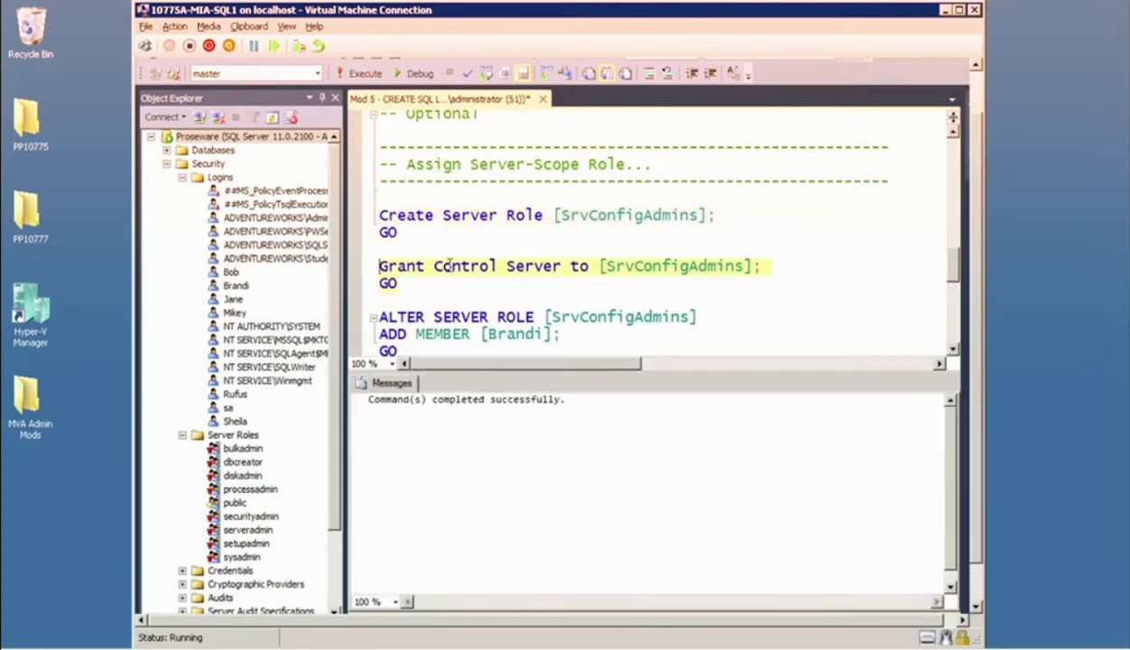
Run the ALTER SERVER ROLE batch that adds the scripted login as a member of SrvConfigAdmins.
key(ctrl+r)
drag(394, 352, 369, 302)
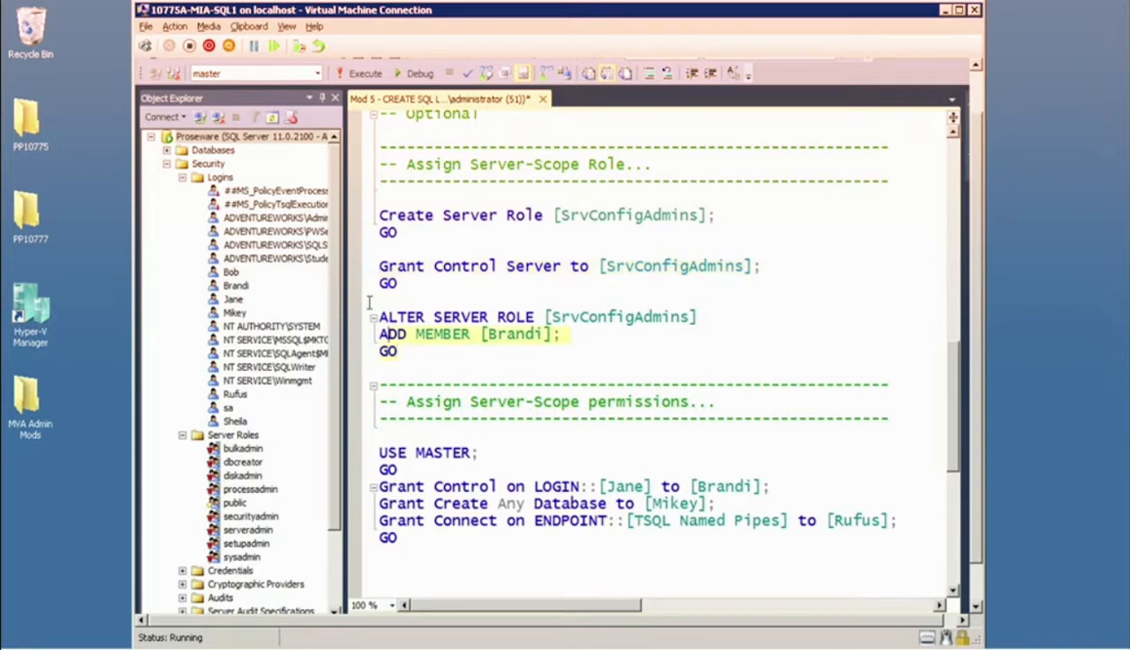
click(366, 74)
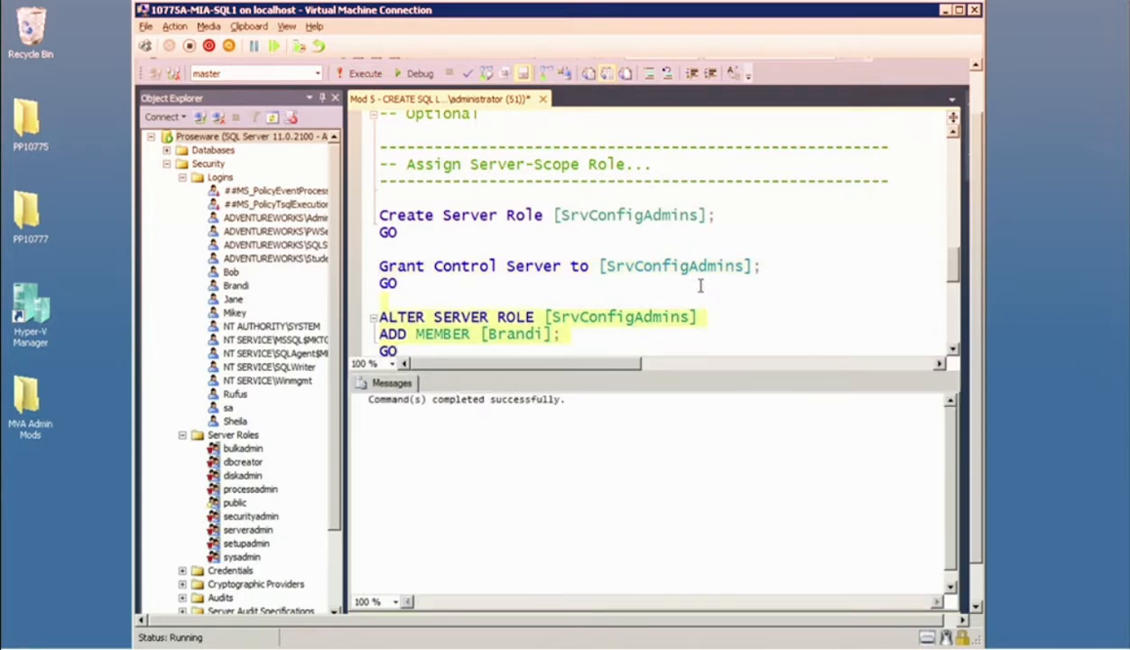
Highlight the reminder "Principals are assigned Permissions to Securables" in the script's header comment to review it.
scroll(700, 286, up, 15)
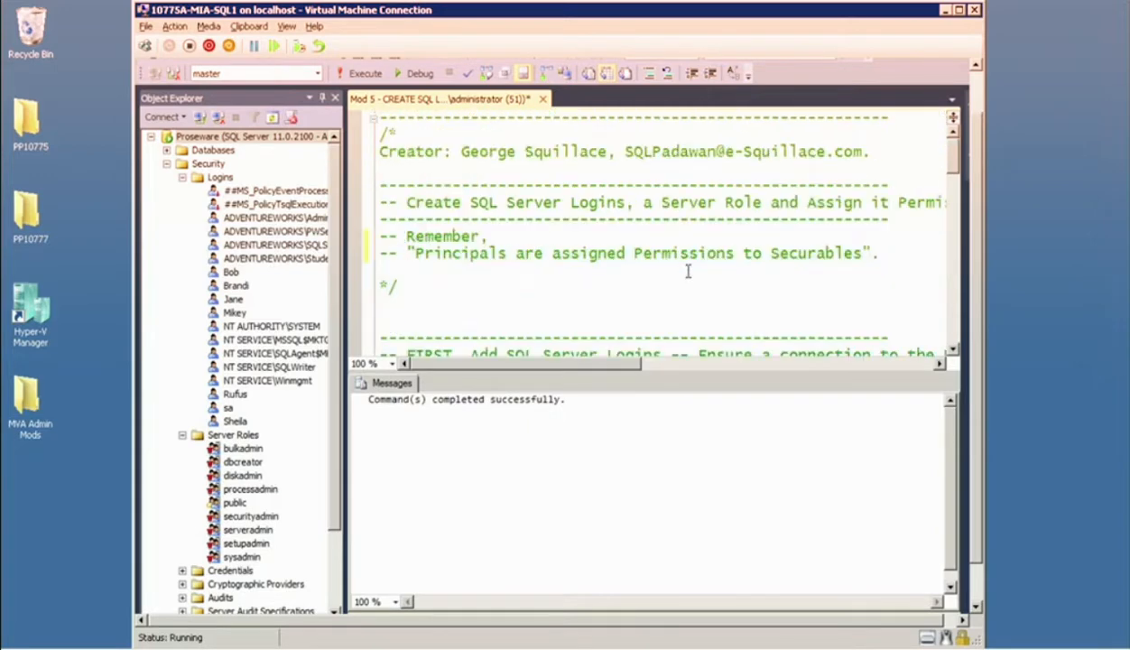
drag(884, 253, 407, 253)
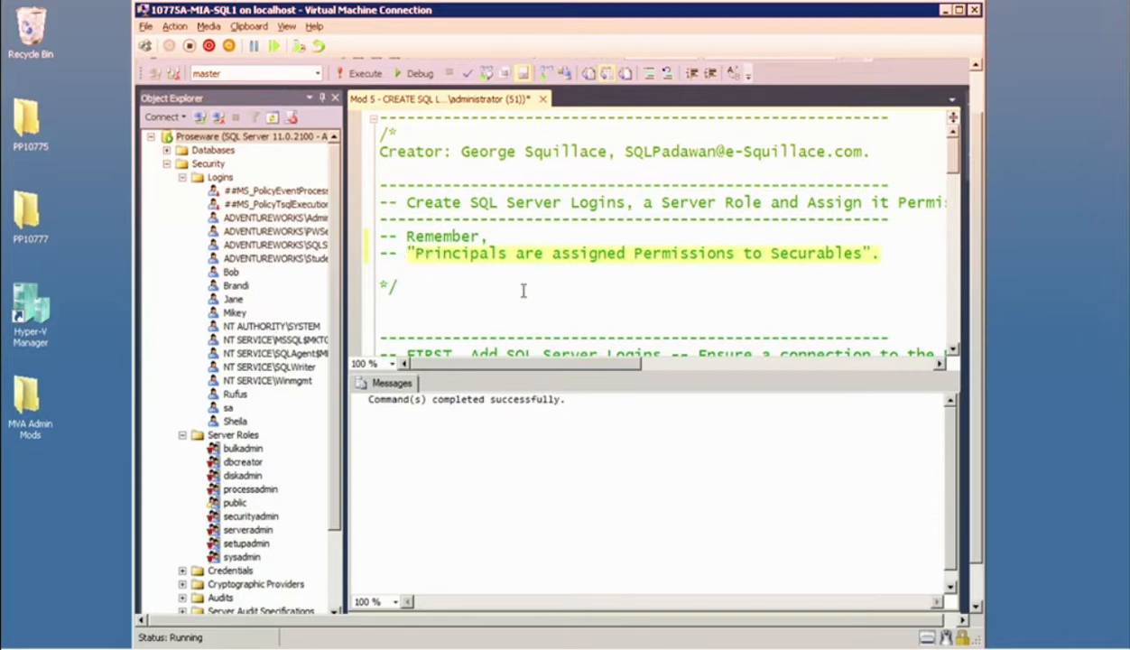
scroll(574, 315, down, 1)
scroll(574, 303, up, 1)
key(Down)
key(Down)
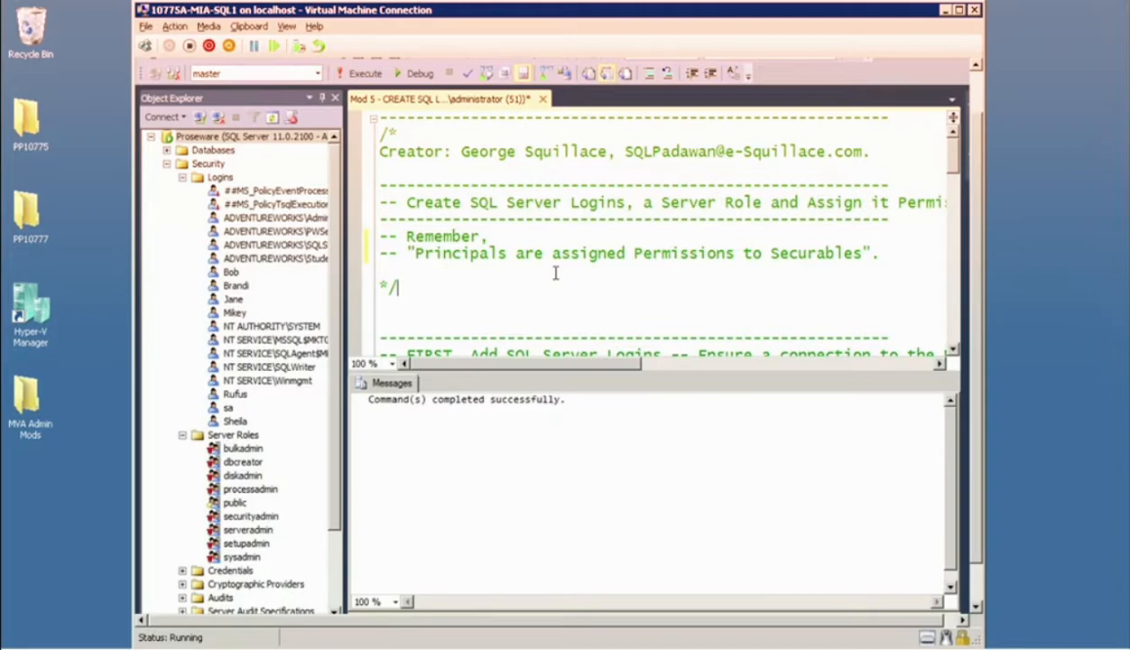
Review the Assign Server-Scope permissions section, highlighting its batch of Grant statements from USE MASTER to the closing GO.
scroll(519, 265, down, 13)
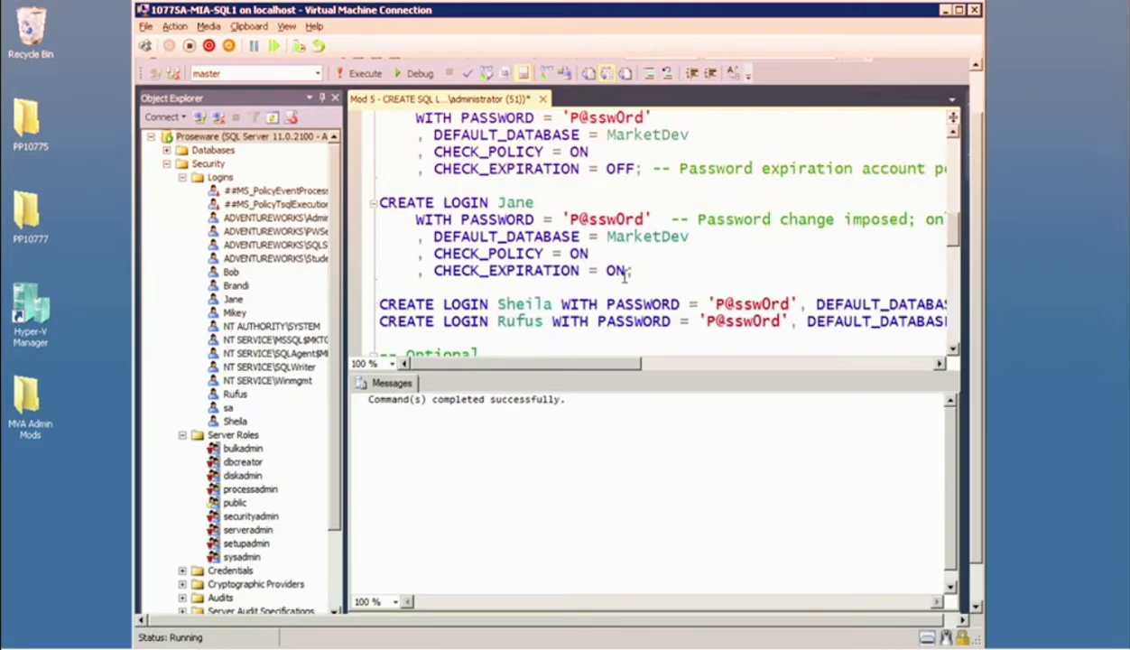
key(ctrl+r)
scroll(611, 268, down, 4)
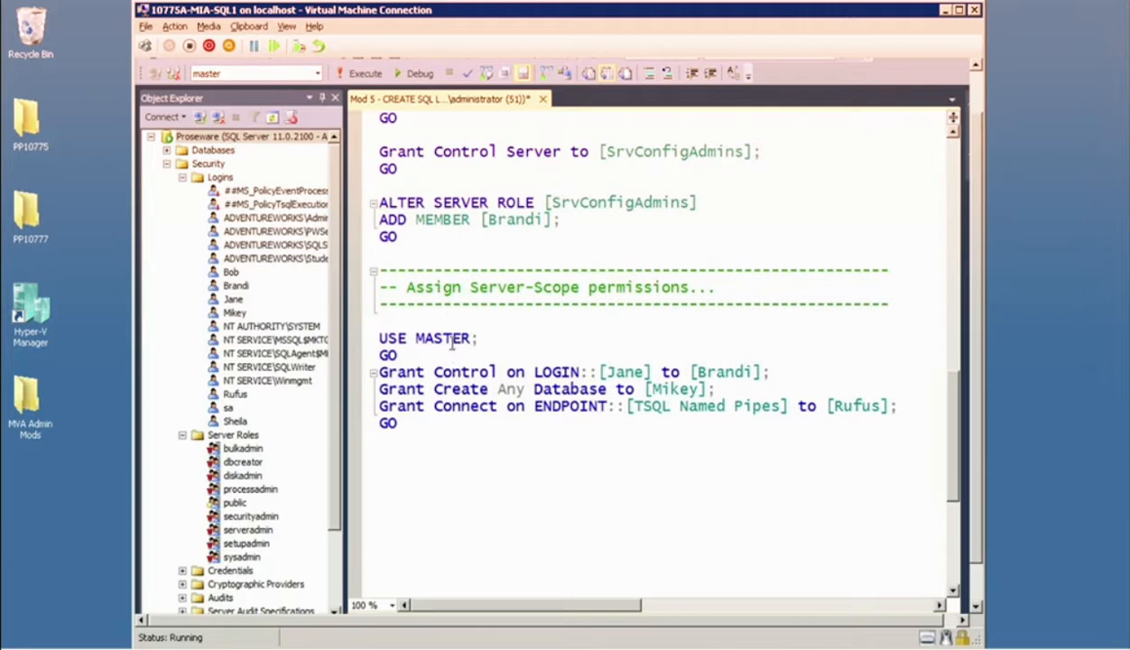
drag(412, 424, 368, 338)
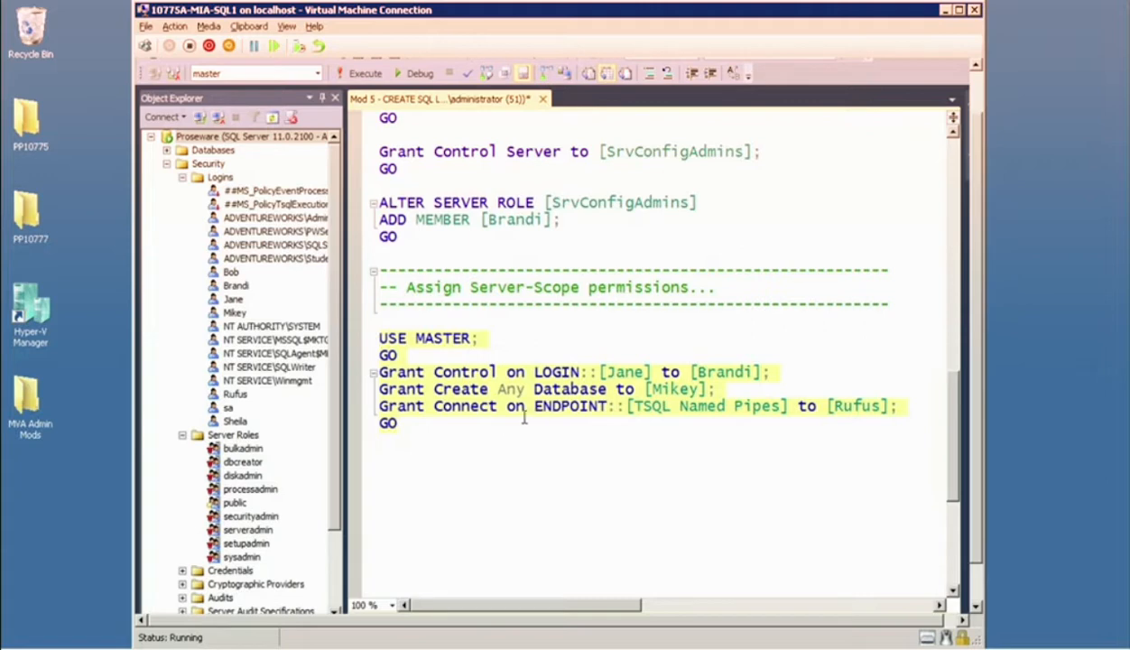
click(429, 470)
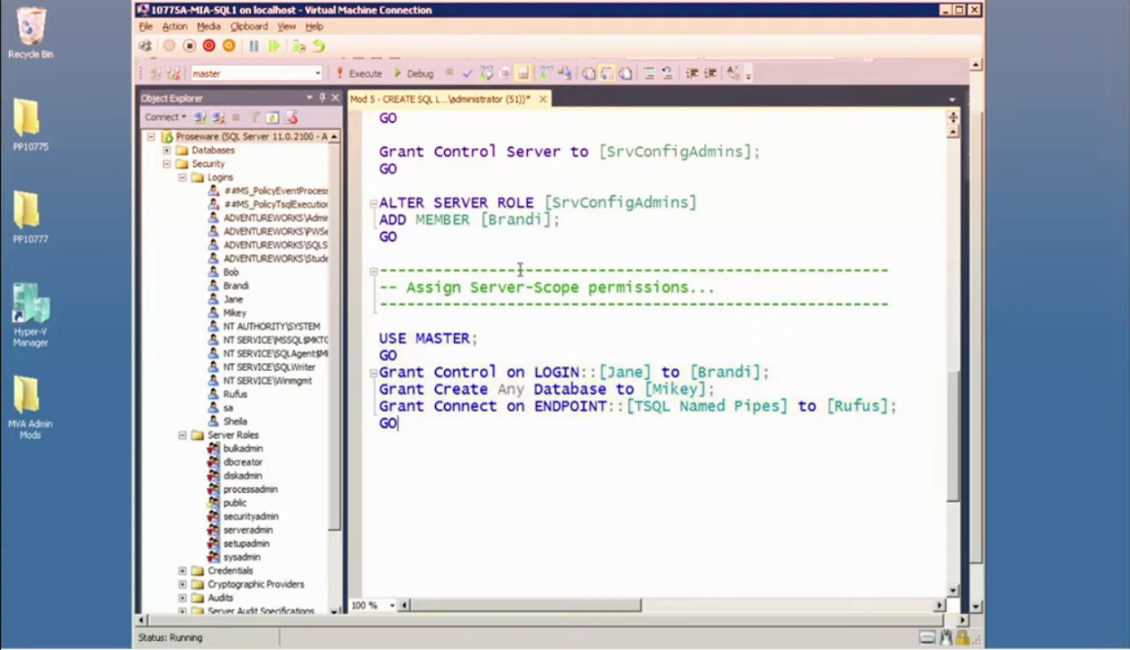
scroll(546, 278, up, 2)
click(119, 20)
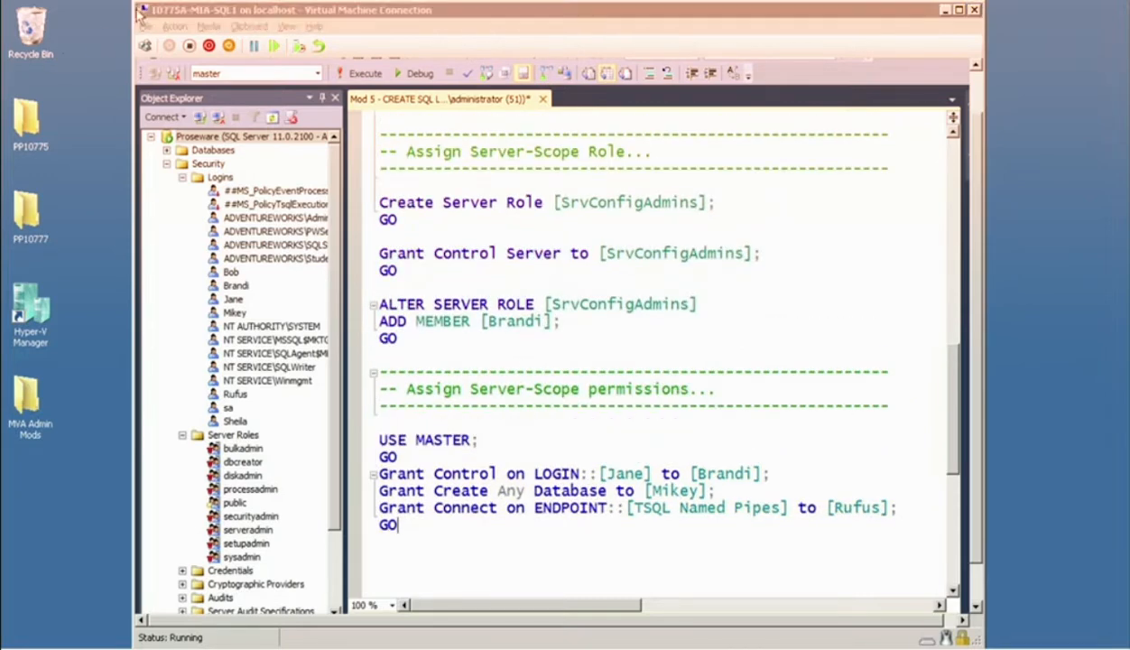
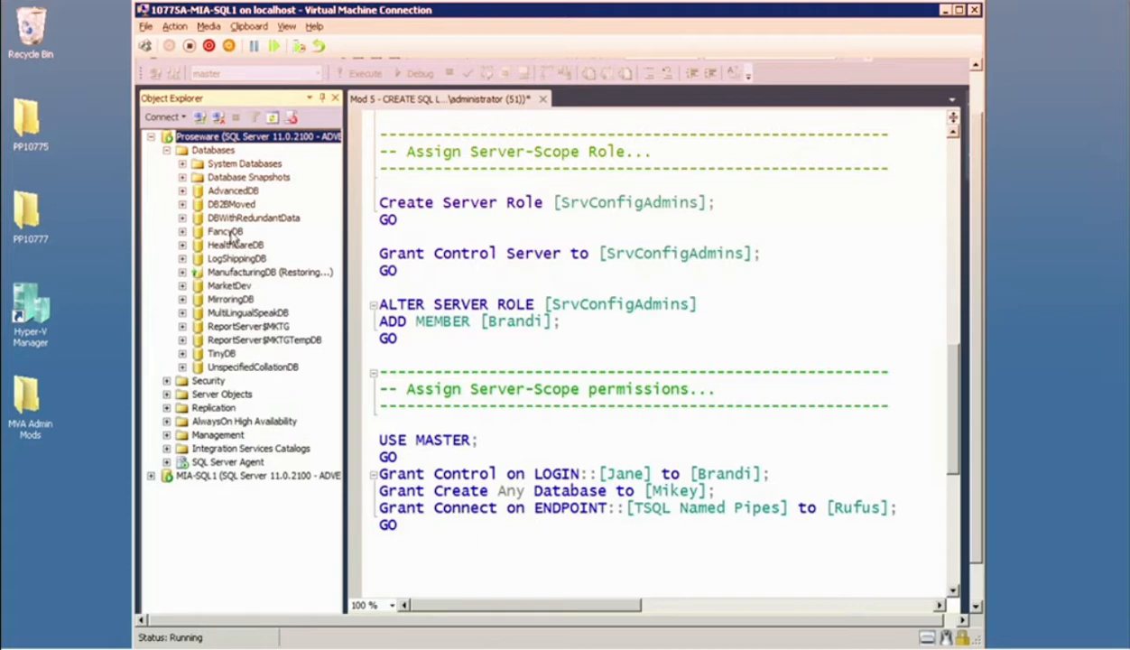
Expand the Security folder of the FancyDB database and compare it with the server-level Security folder.
click(182, 232)
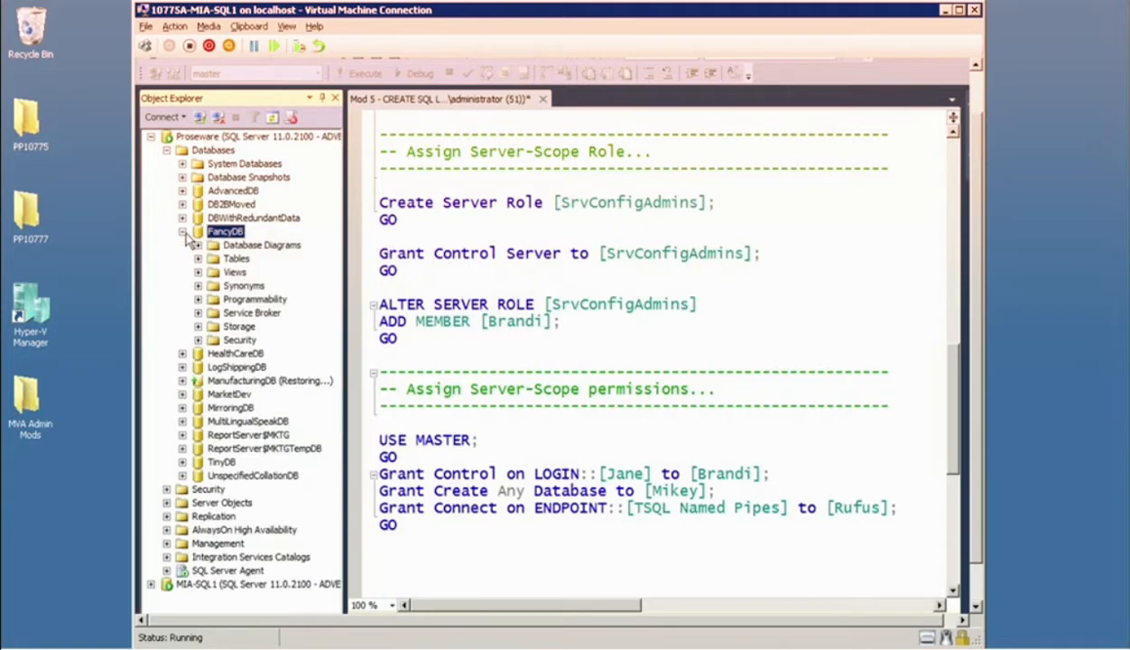
click(197, 339)
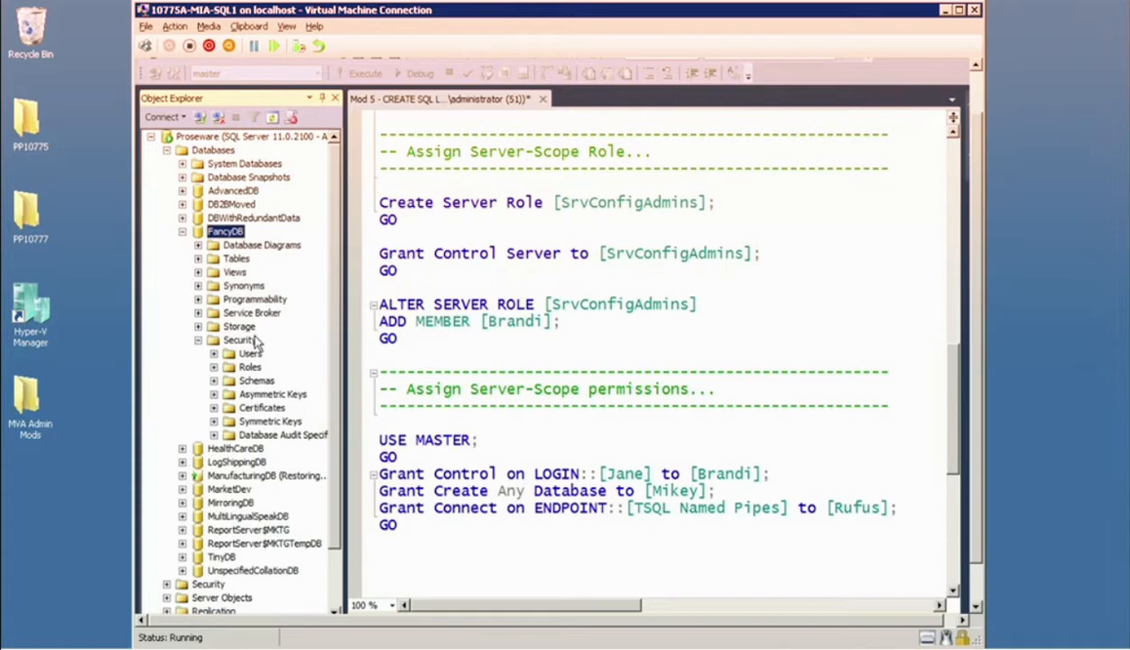
click(208, 584)
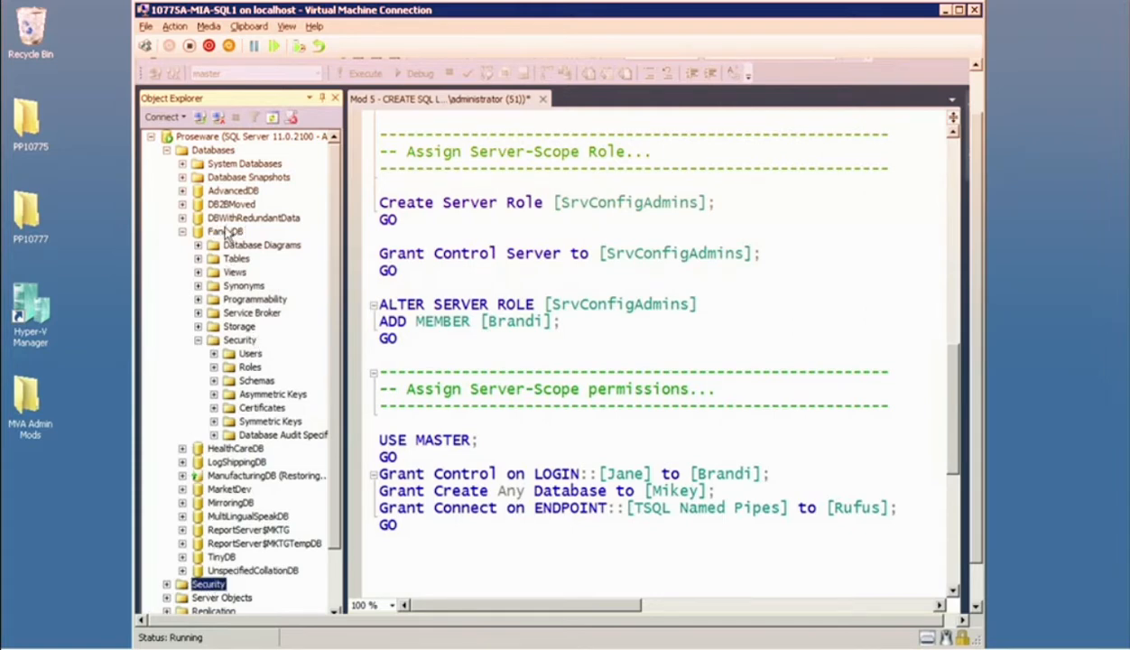
click(240, 340)
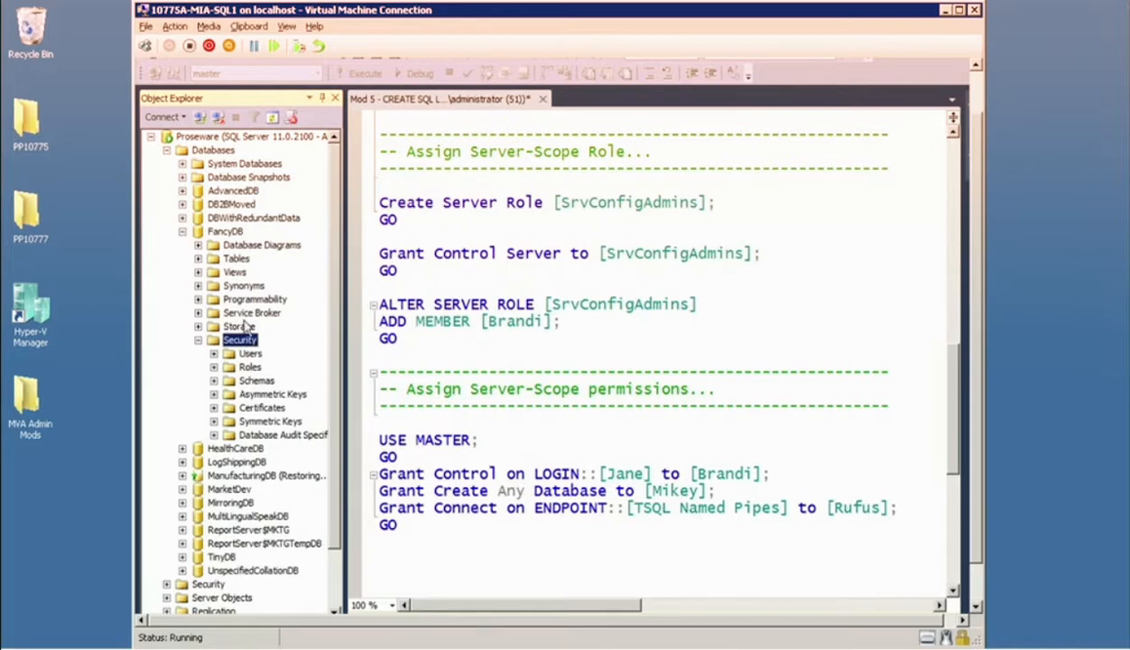
List the database roles and the users defined under FancyDB's Security folder.
double_click(250, 368)
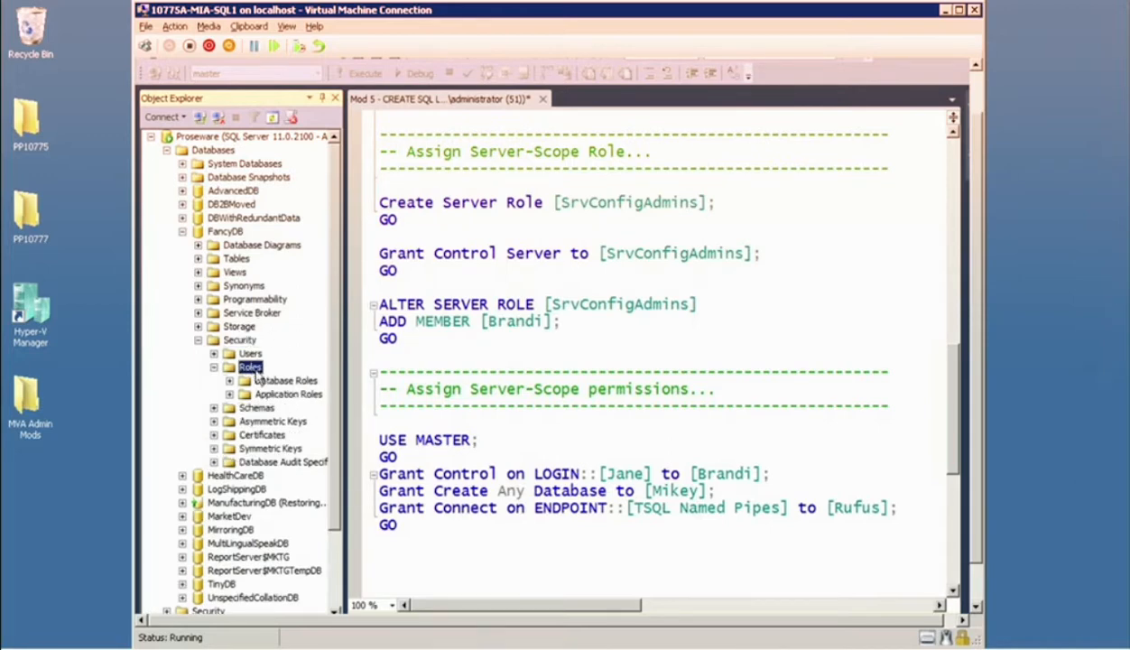
double_click(283, 380)
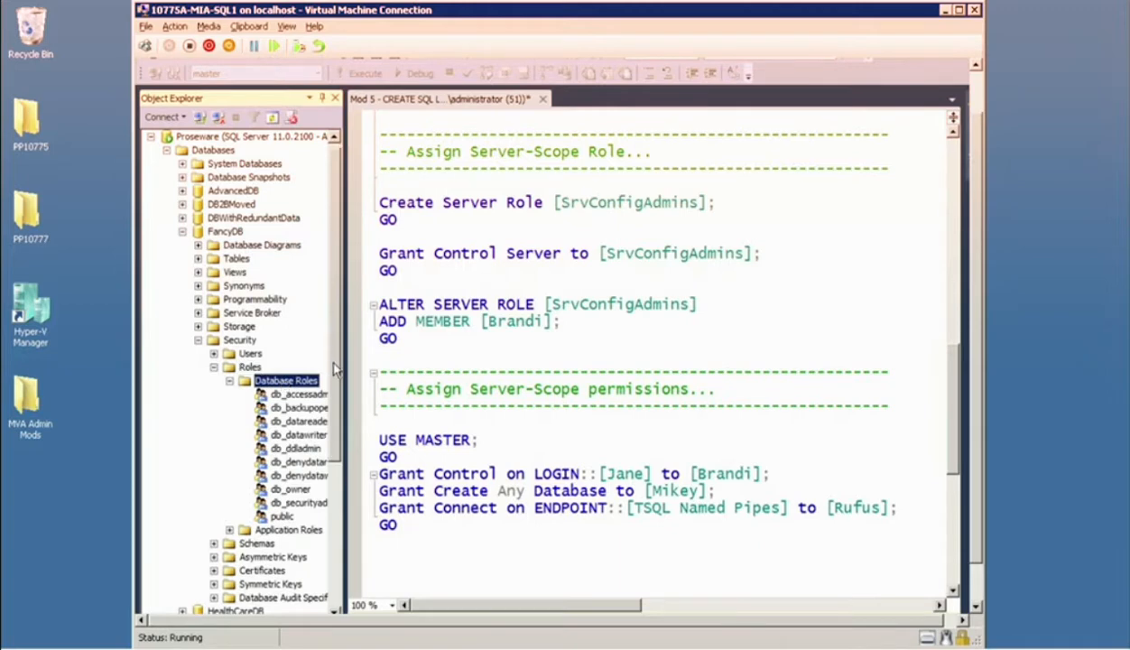
scroll(330, 361, down, 1)
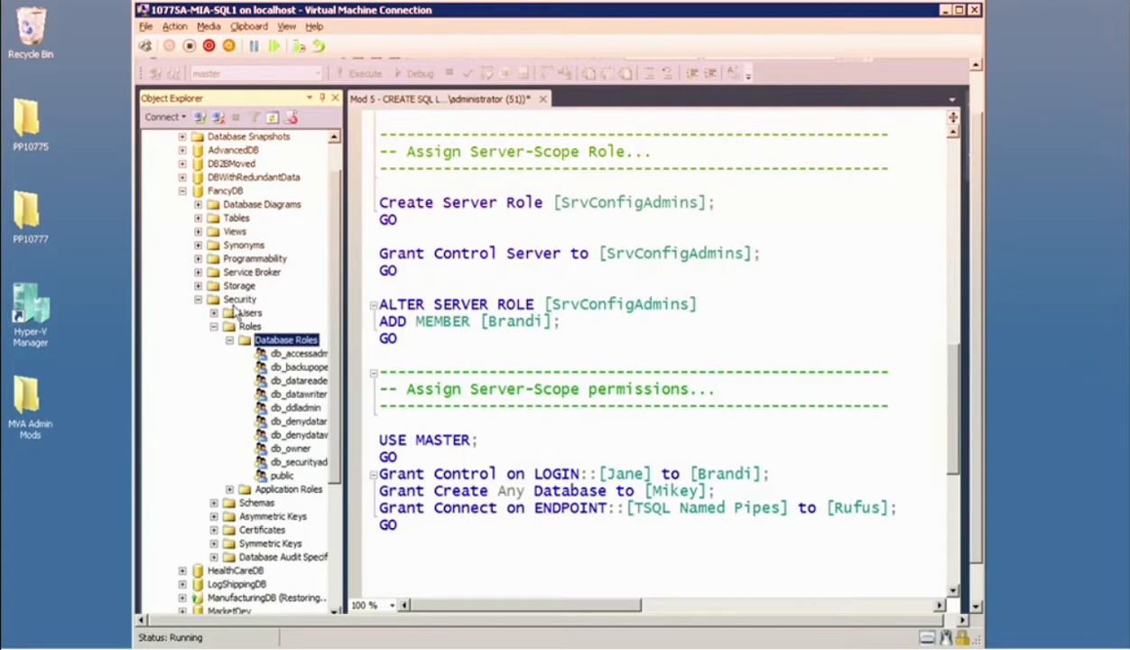
click(214, 313)
click(254, 315)
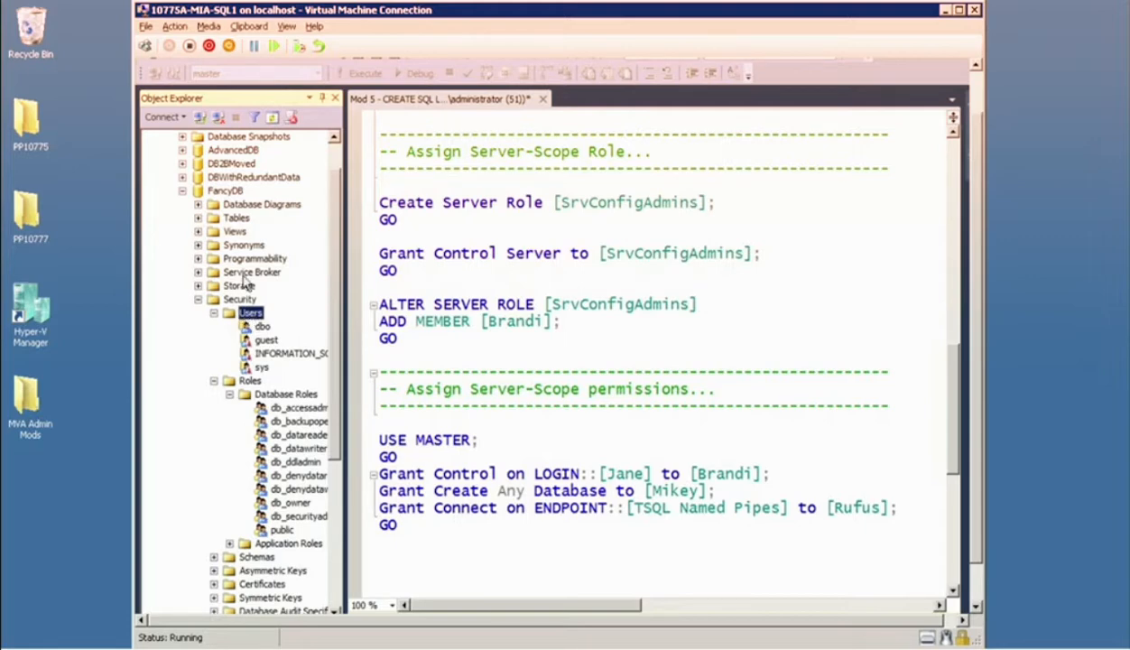
click(226, 191)
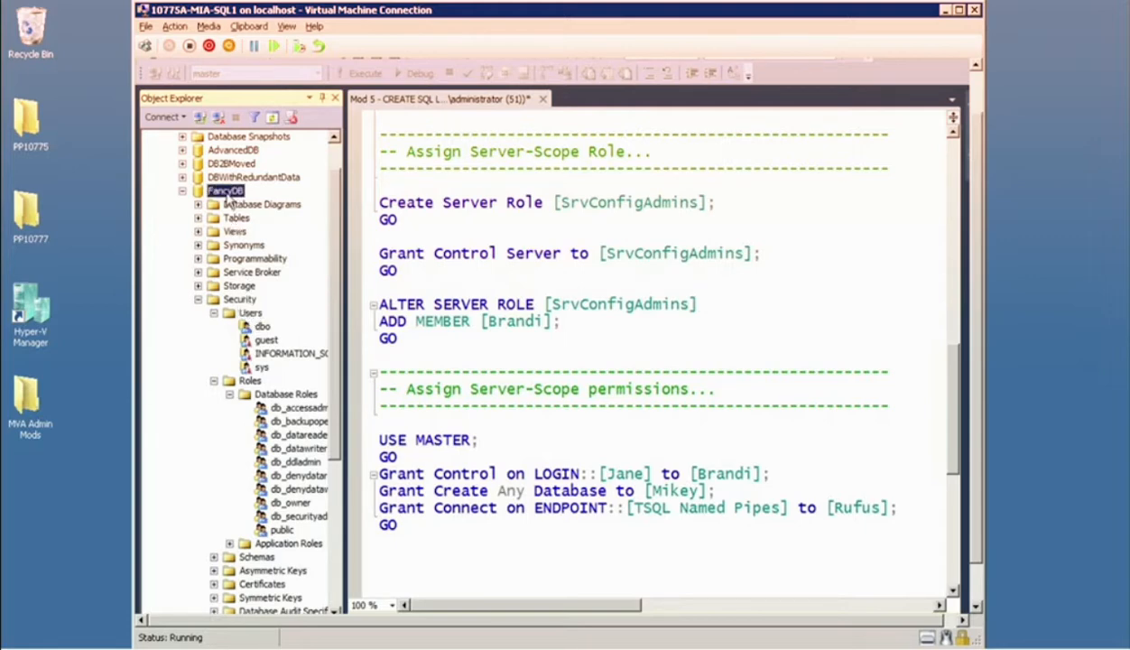
Start a new database user in FancyDB with the user type Windows user.
right_click(250, 316)
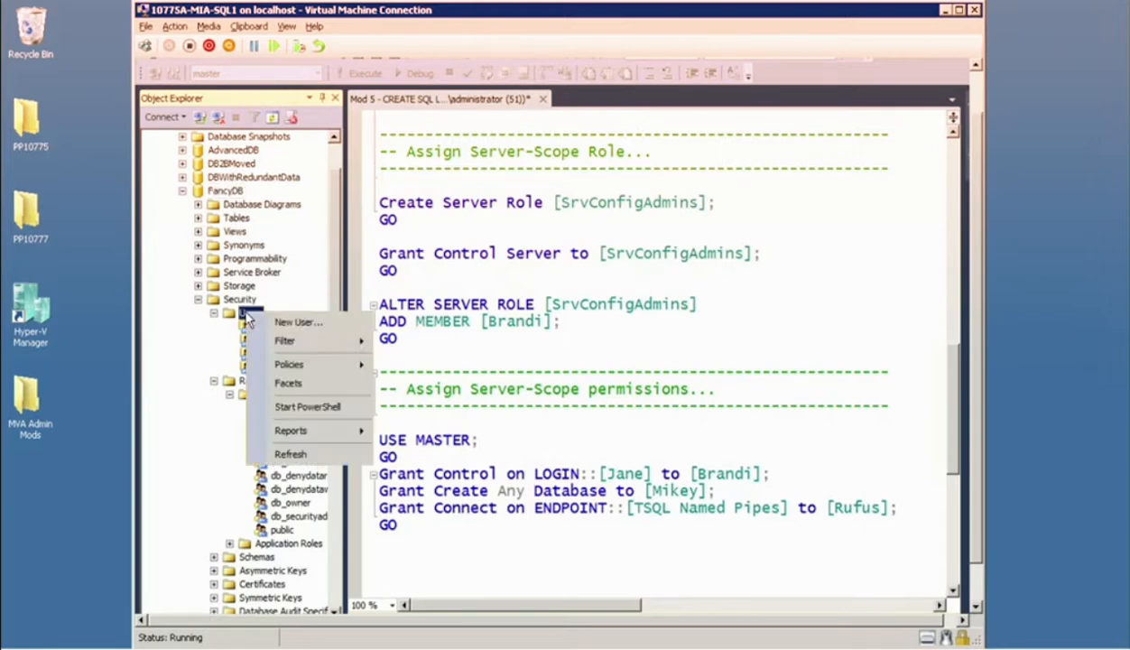
click(305, 324)
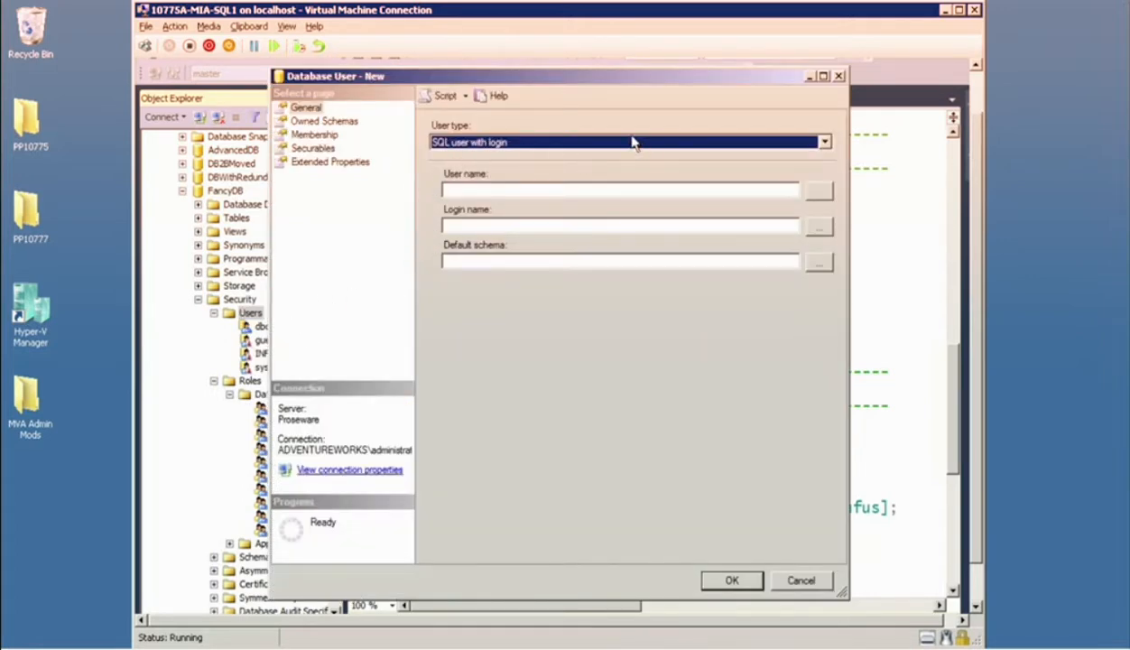
click(823, 142)
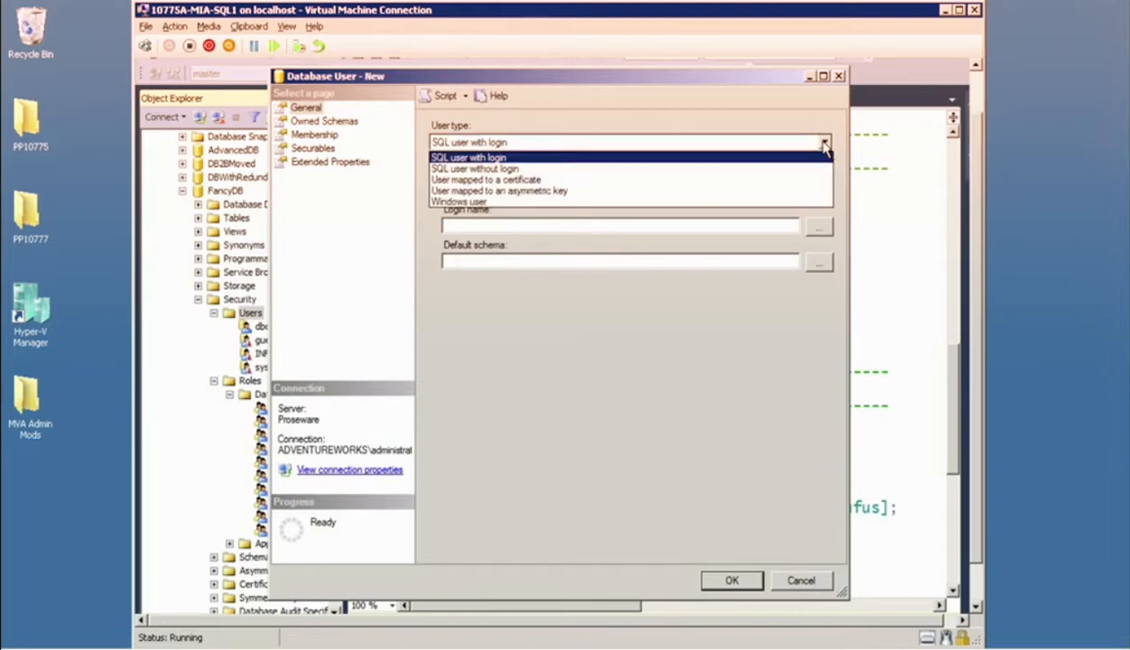
click(485, 201)
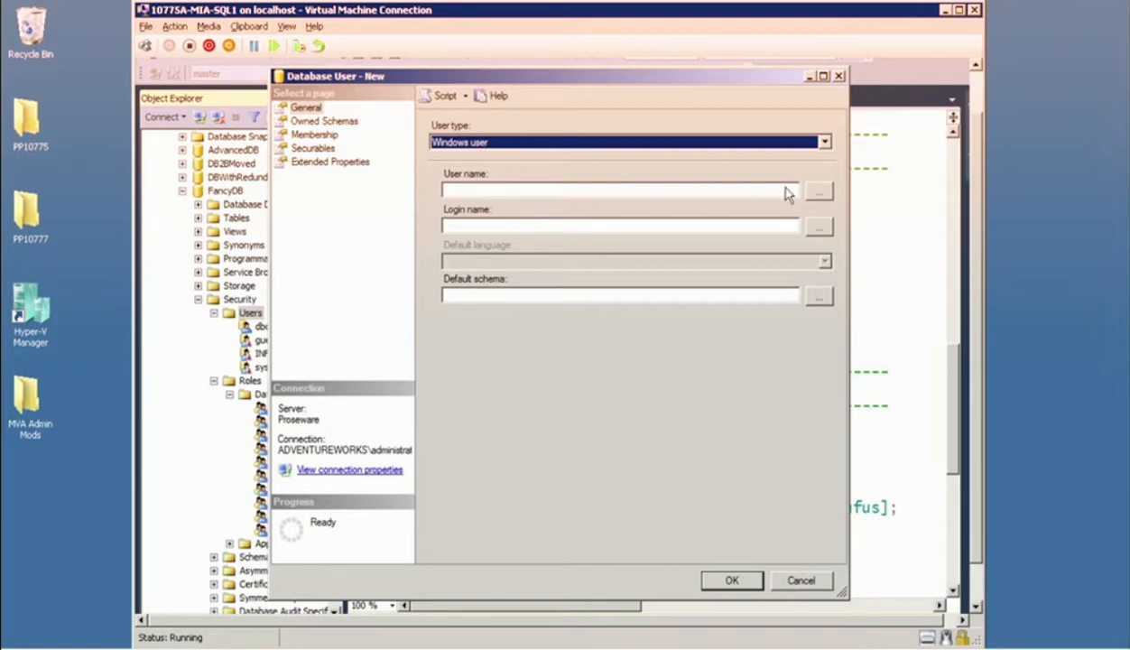
Search the Entire Directory location for Windows accounts and browse them, leaving the account selection without choosing one.
click(816, 193)
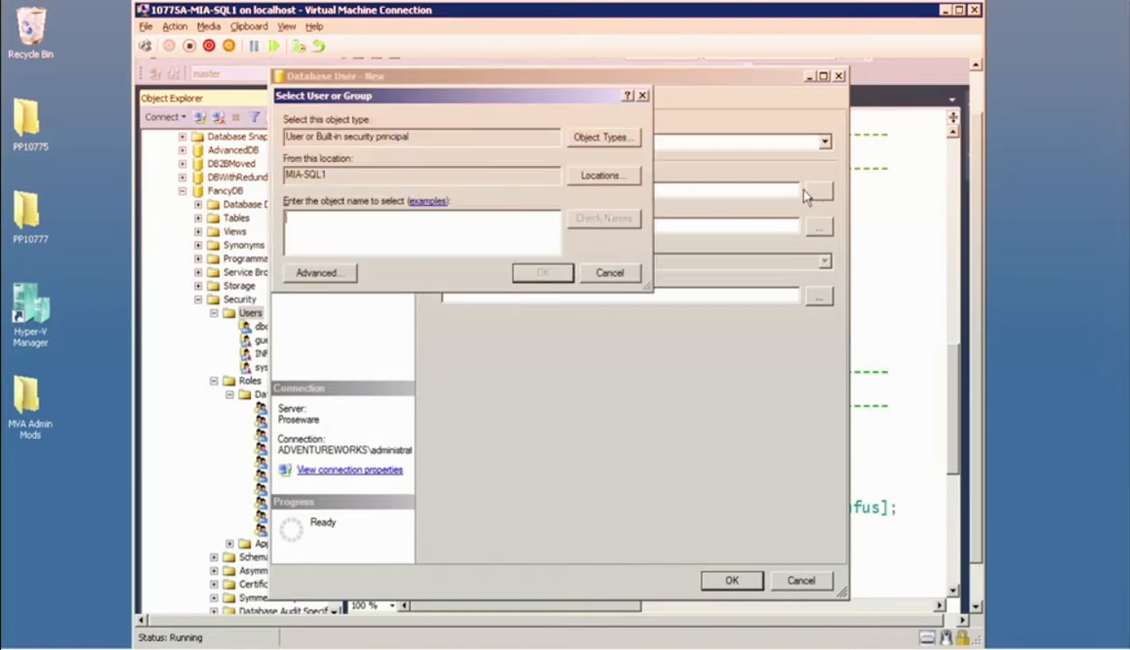
click(562, 177)
click(366, 196)
click(580, 322)
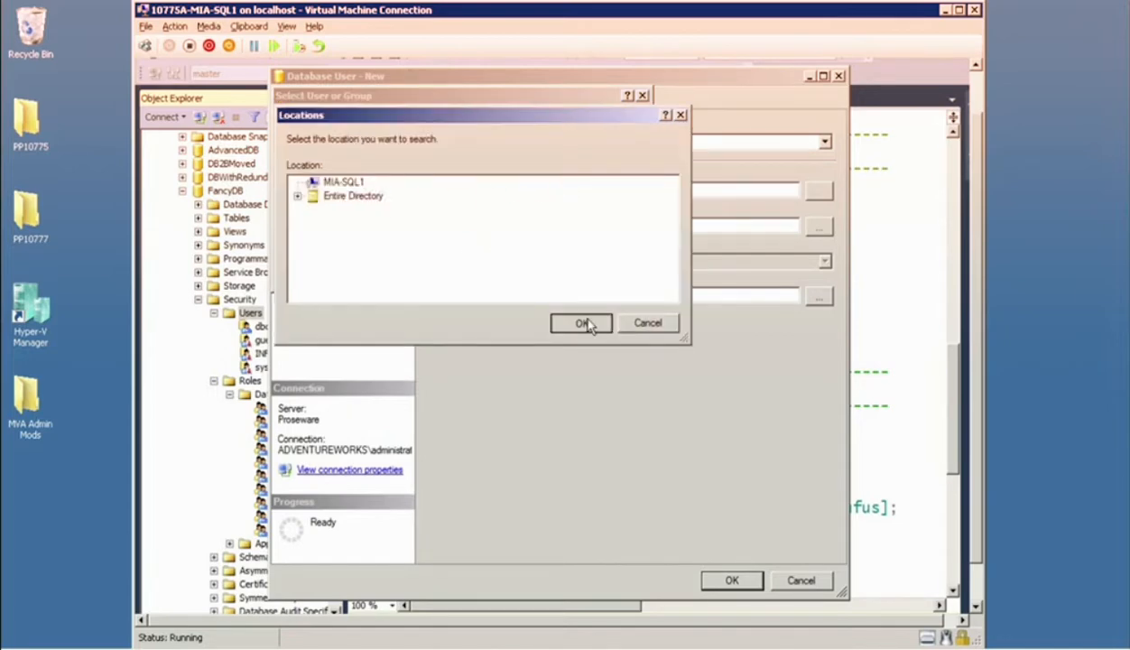
click(330, 272)
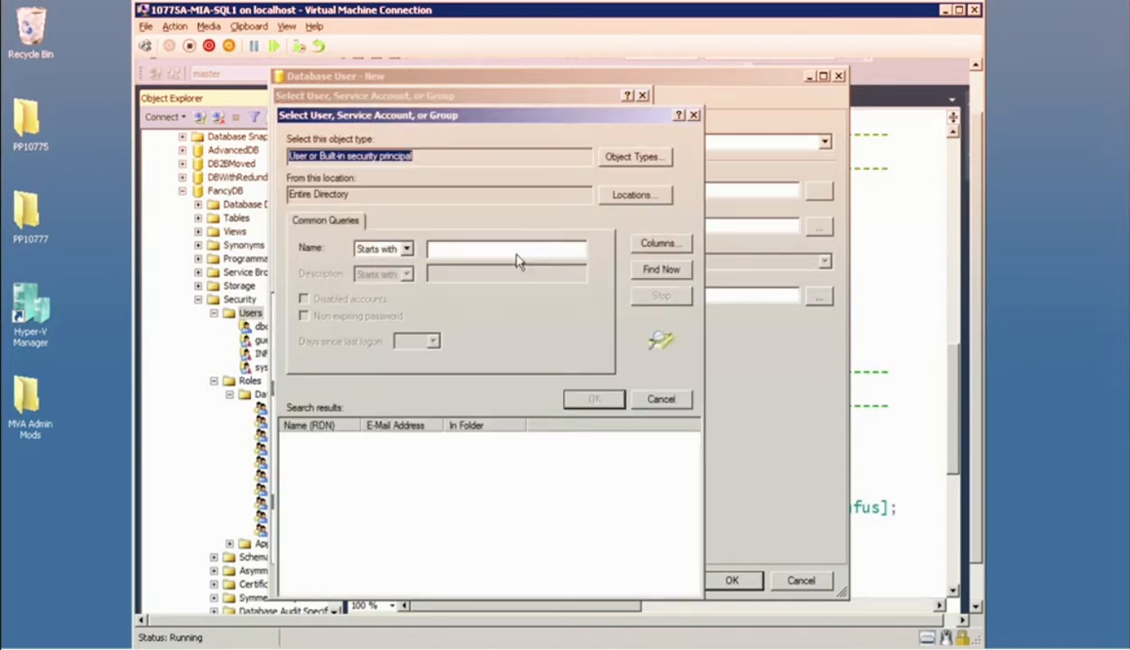
click(673, 273)
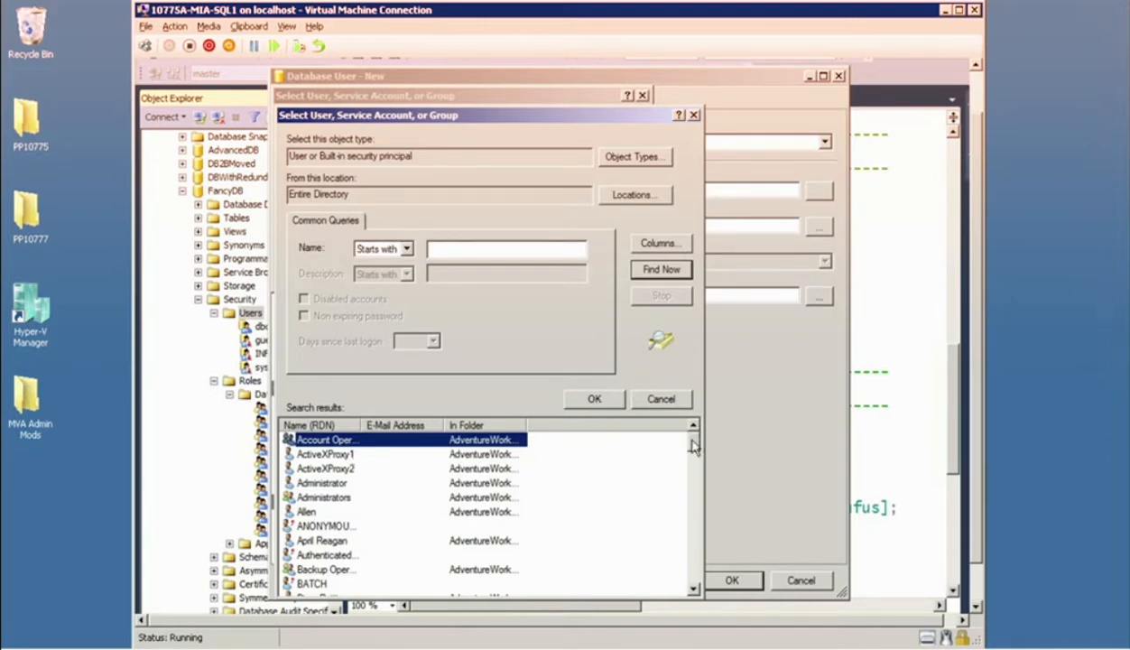
drag(695, 442, 694, 464)
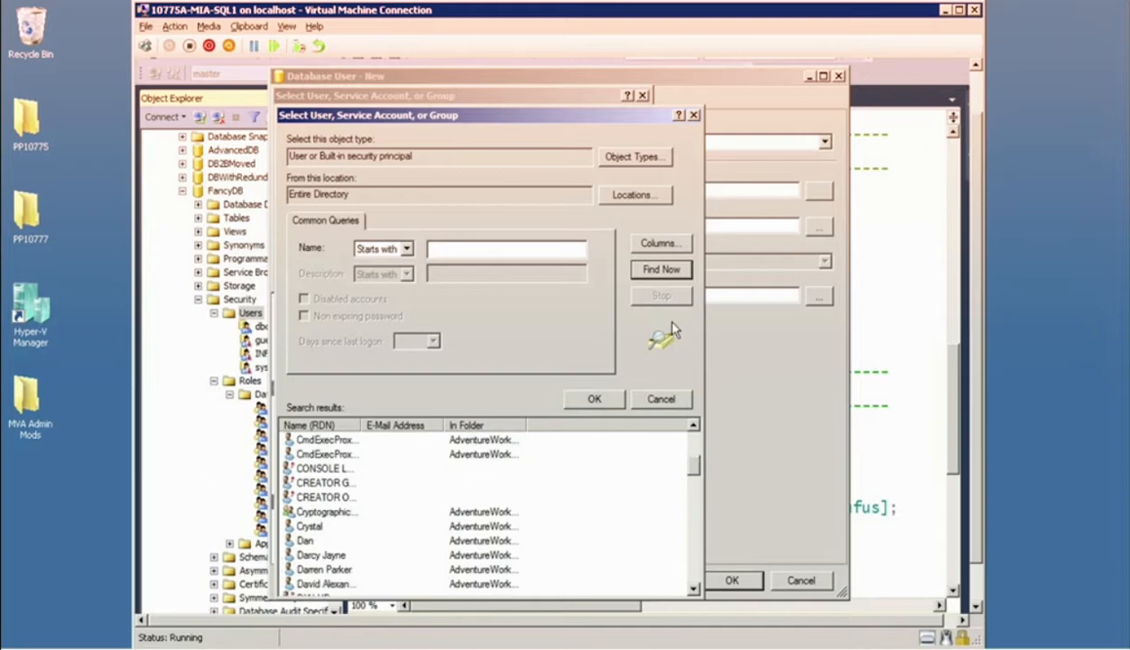
click(693, 116)
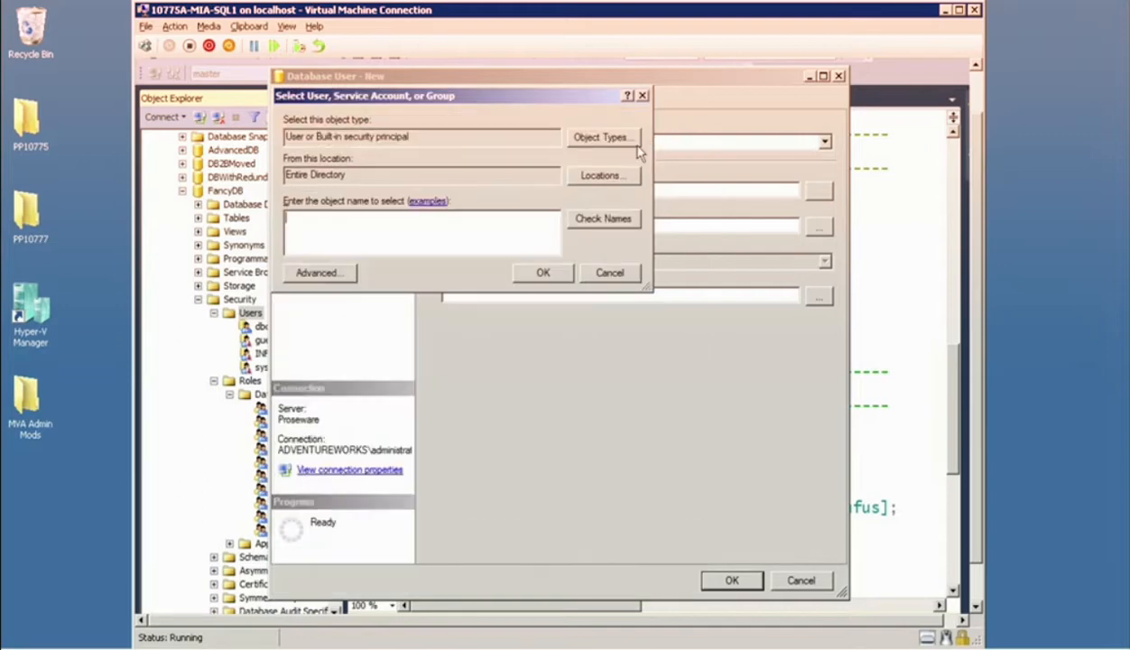
click(598, 276)
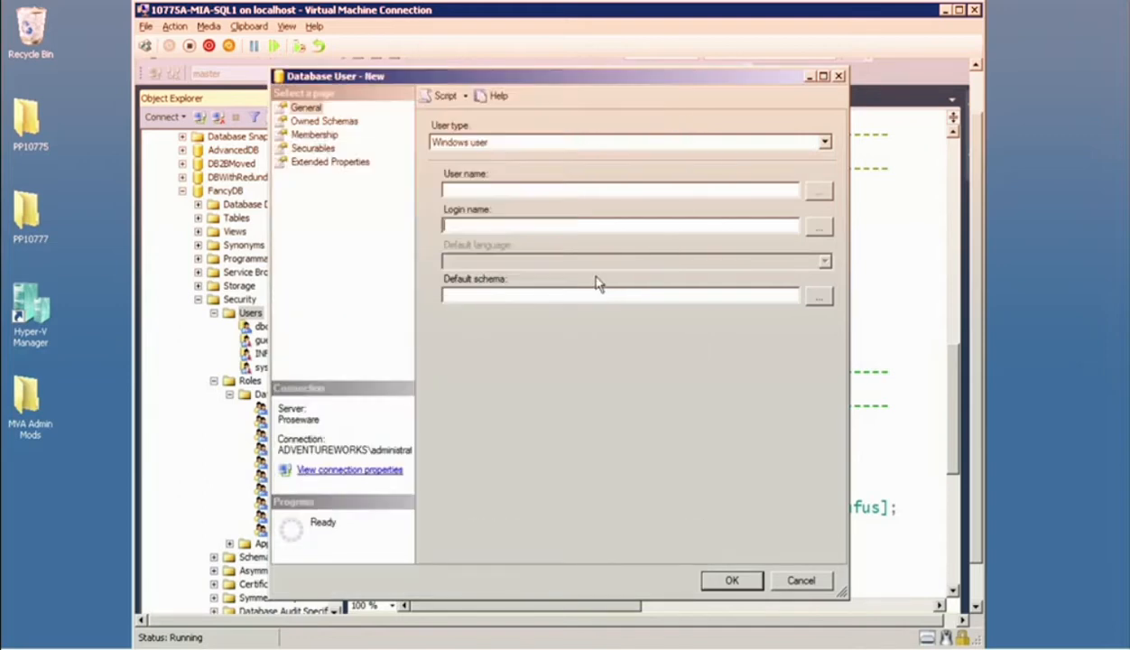
Set the user type to SQL user with login and choose the login that belongs to SrvConfigAdmins as the login name.
click(530, 144)
click(592, 153)
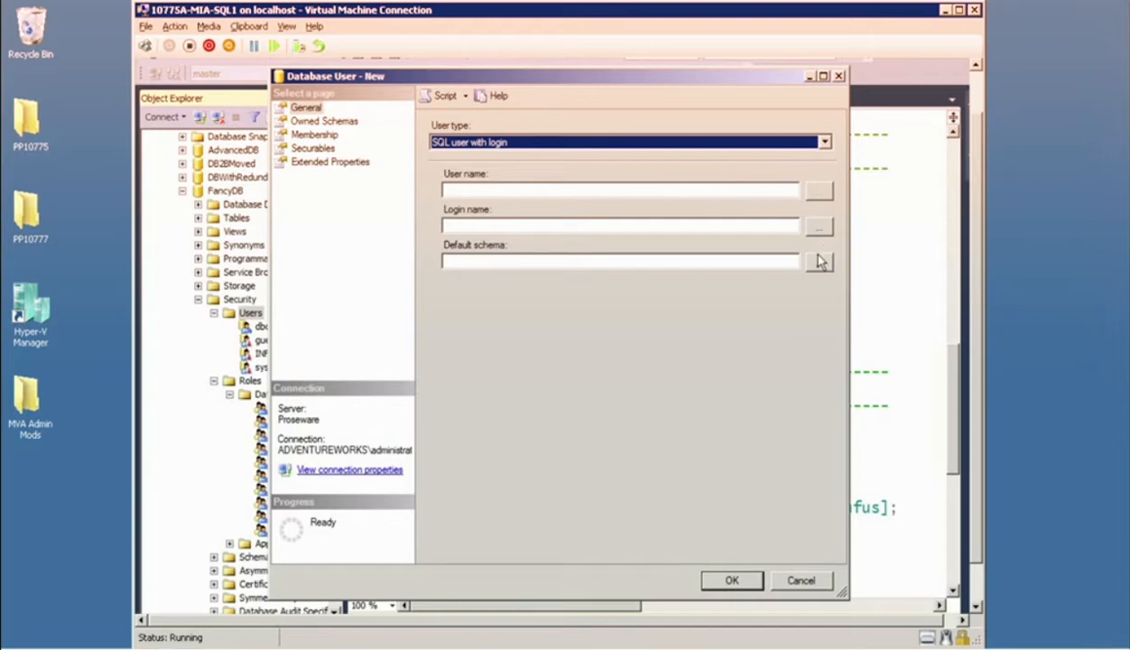
click(819, 226)
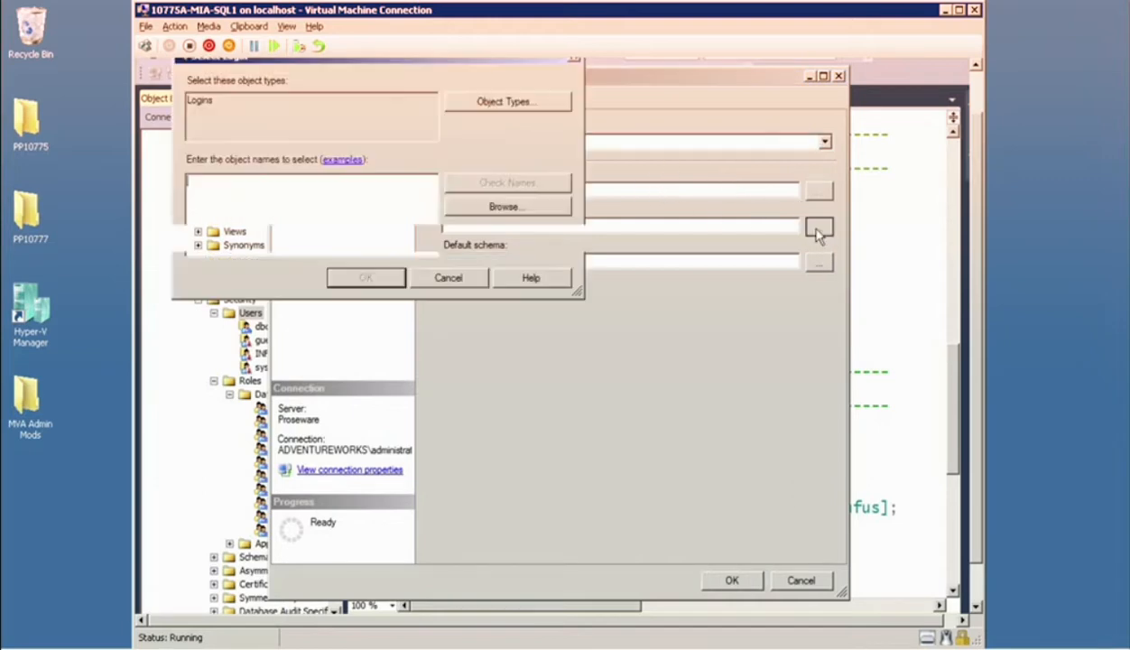
click(469, 207)
drag(591, 311, 617, 441)
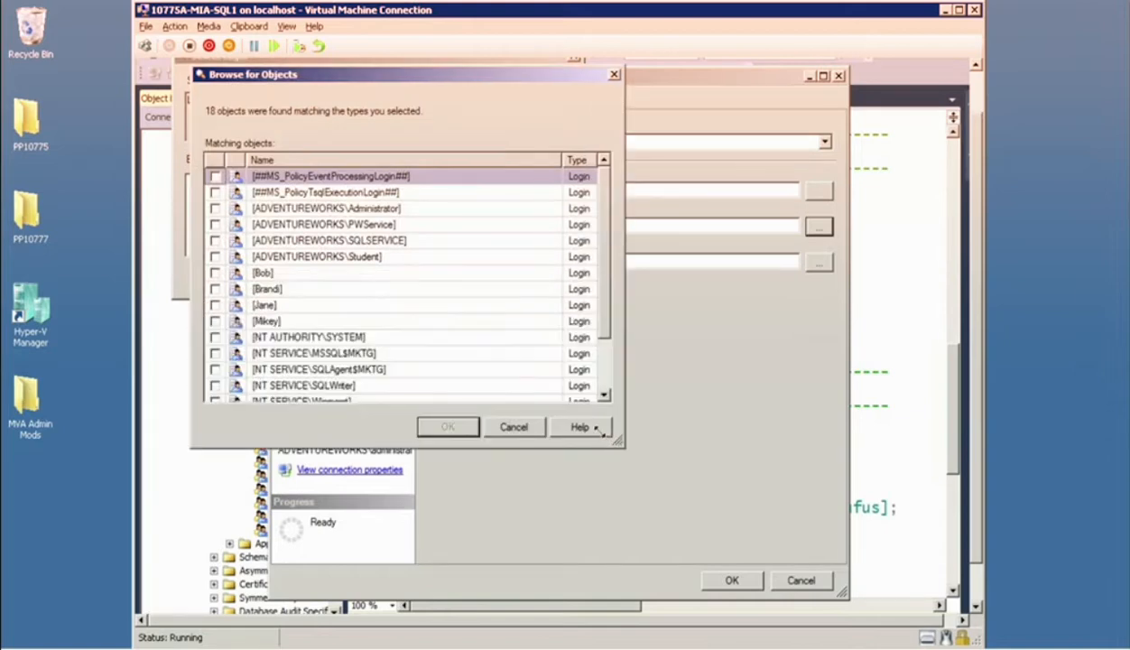
click(215, 289)
click(215, 305)
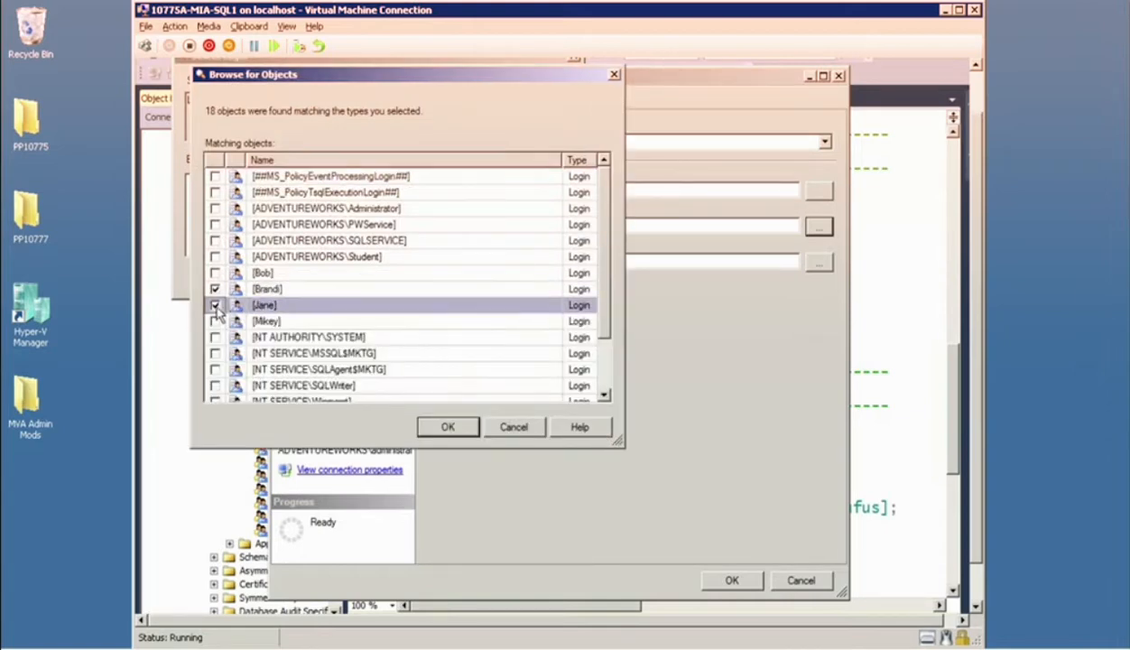
click(448, 427)
click(390, 279)
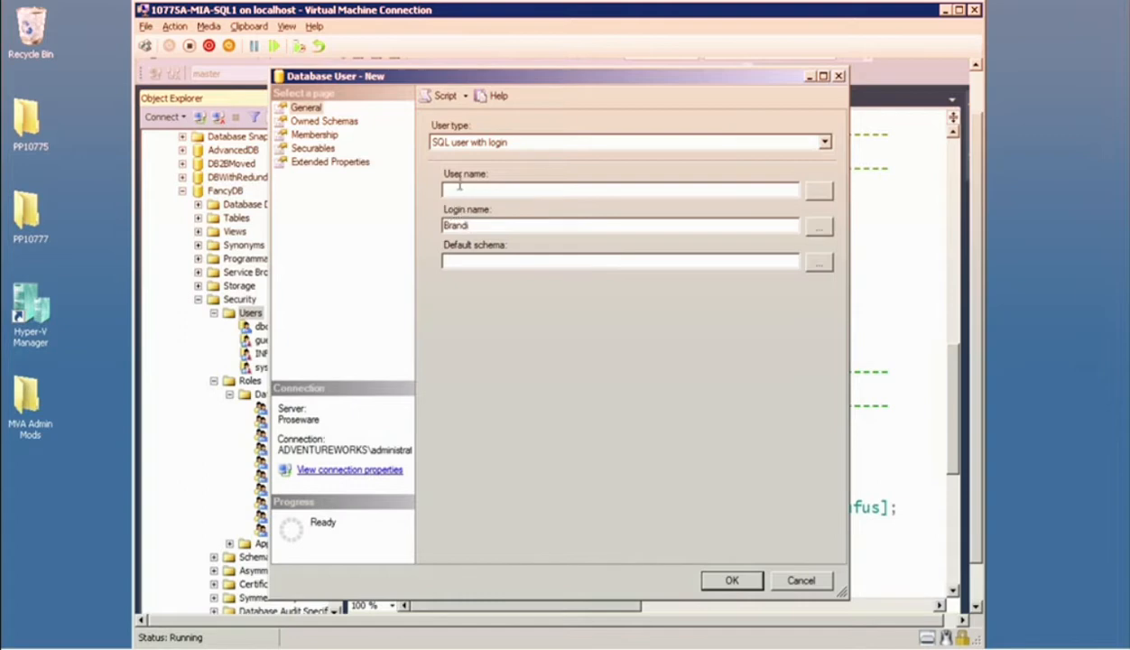
Copy the login name into the user name and create the database user.
click(727, 582)
click(758, 364)
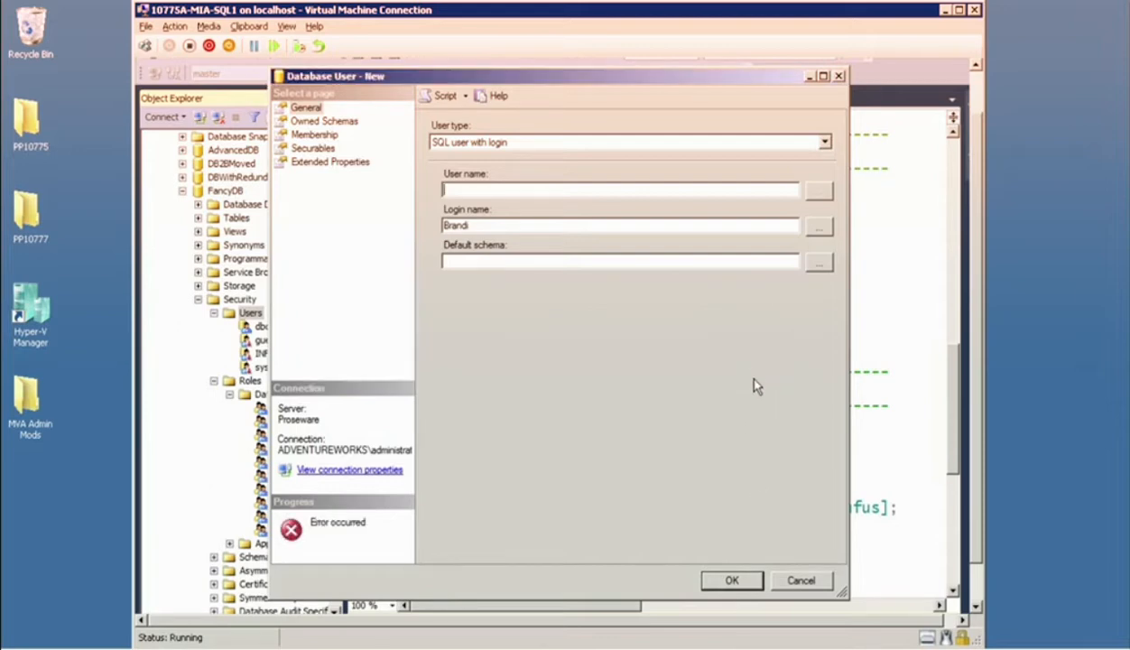
drag(477, 225, 430, 229)
key(ctrl+c)
click(492, 190)
key(ctrl+v)
click(725, 582)
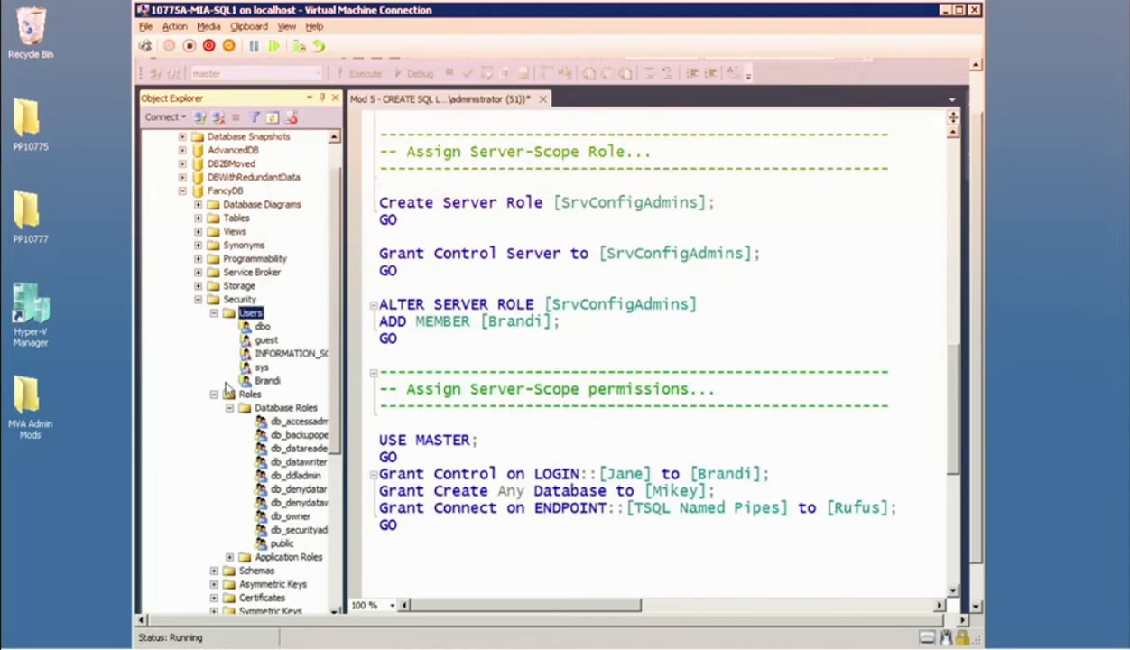
Start a new database role in FancyDB and name it HealthCare_TableAccess.
click(264, 380)
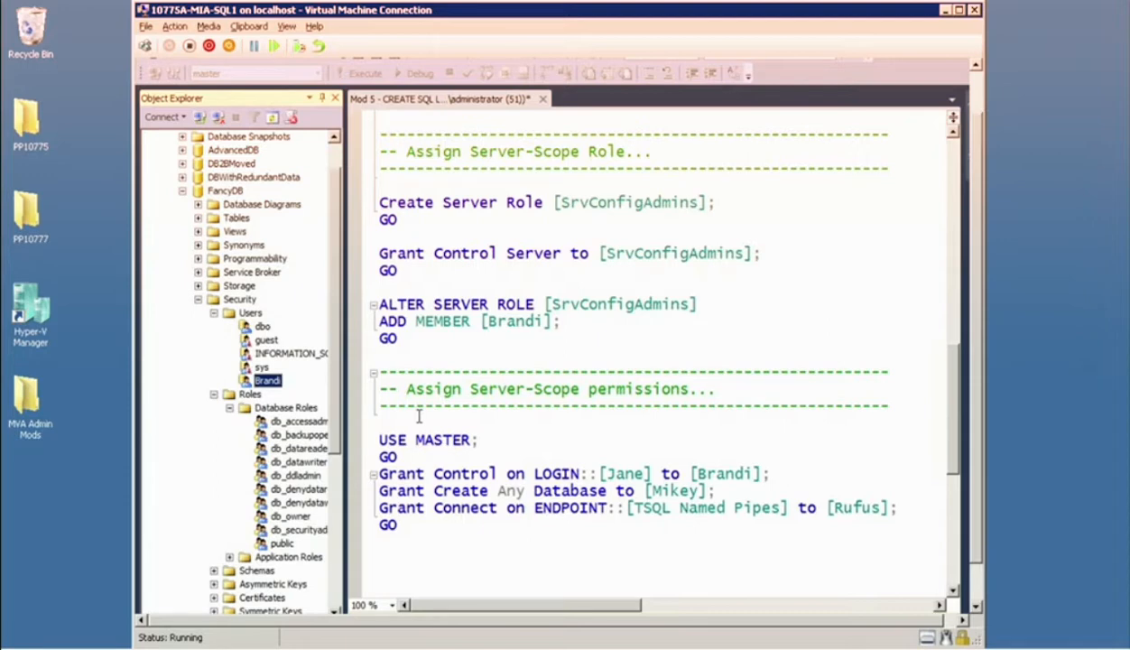
click(283, 411)
right_click(283, 413)
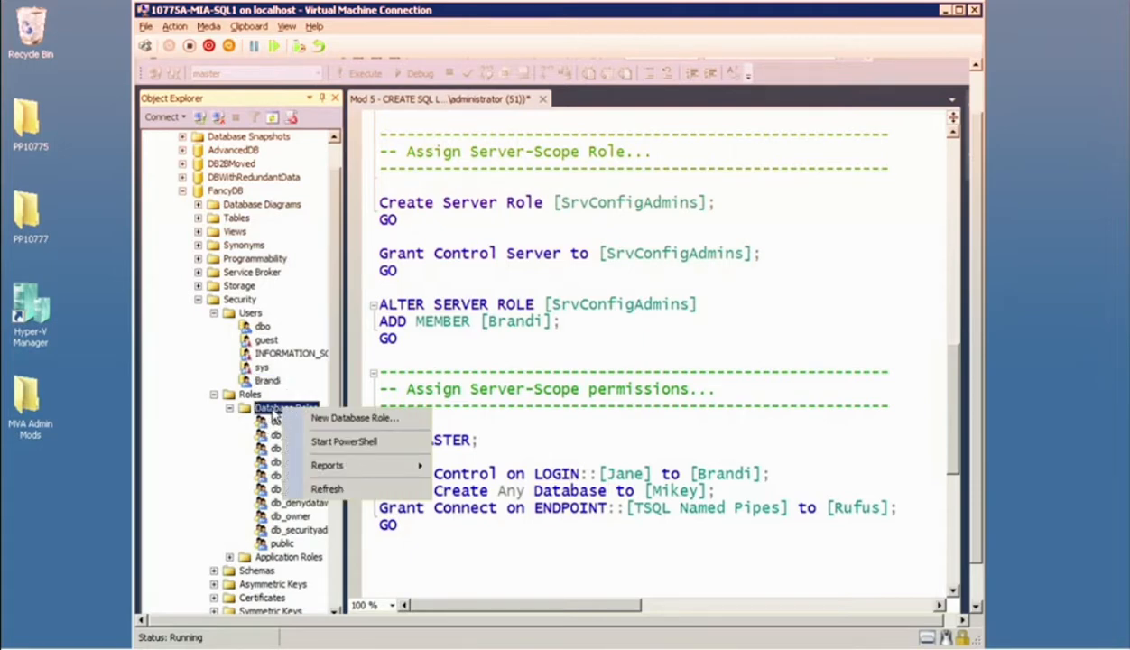
click(345, 420)
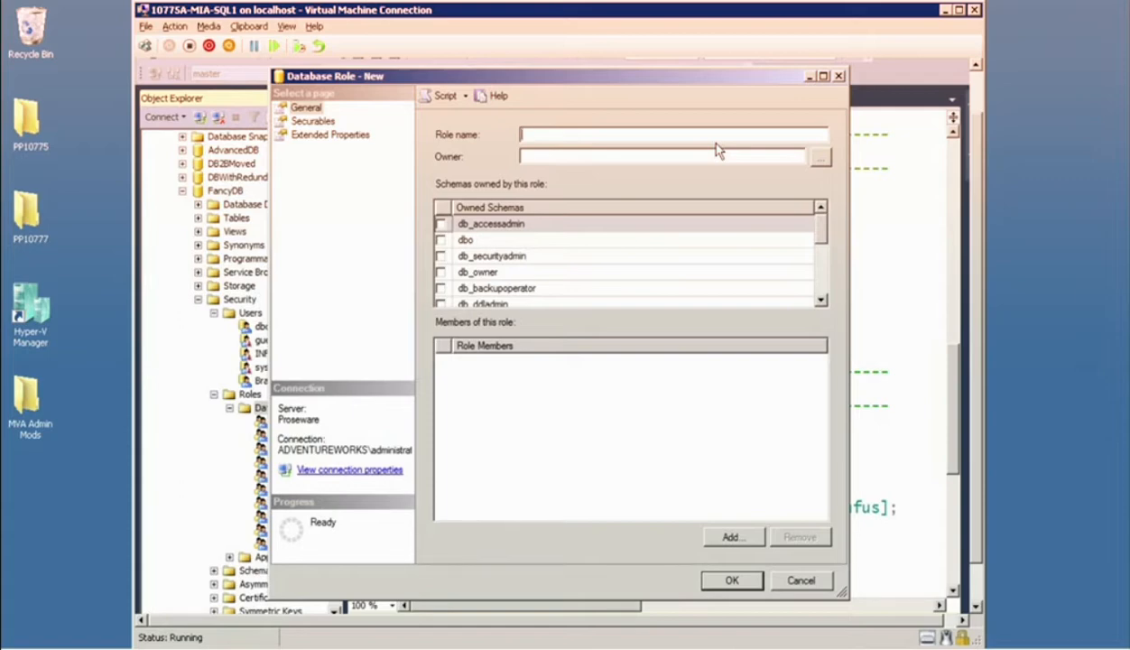
text(HealthCare_TableAccess)
mouse_move(505, 120)
mouse_down()
mouse_move(574, 165)
mouse_move(647, 125)
mouse_move(511, 96)
mouse_up()
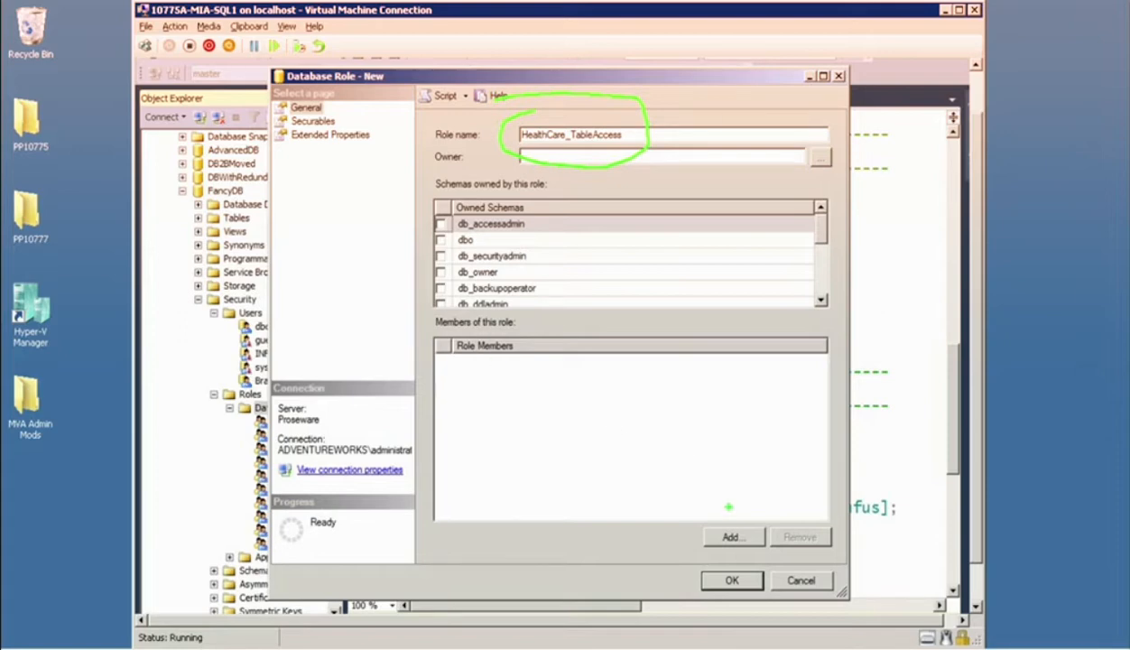
drag(734, 513, 729, 447)
key(Escape)
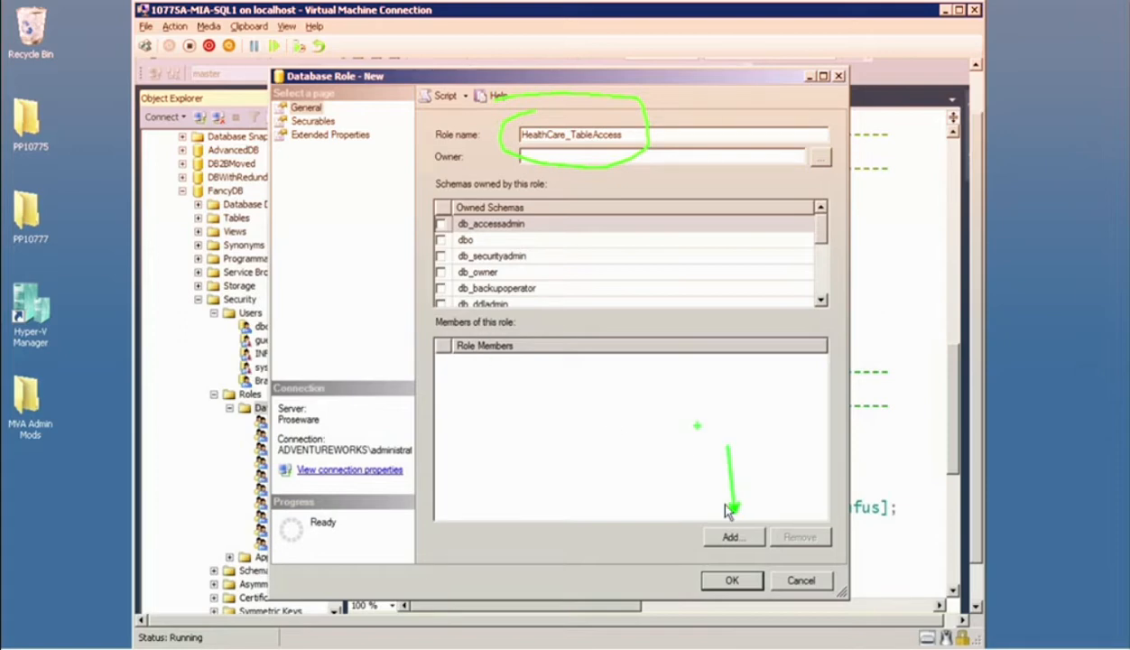
Add the newly created database user as a member of HealthCare_TableAccess and create the role.
click(746, 539)
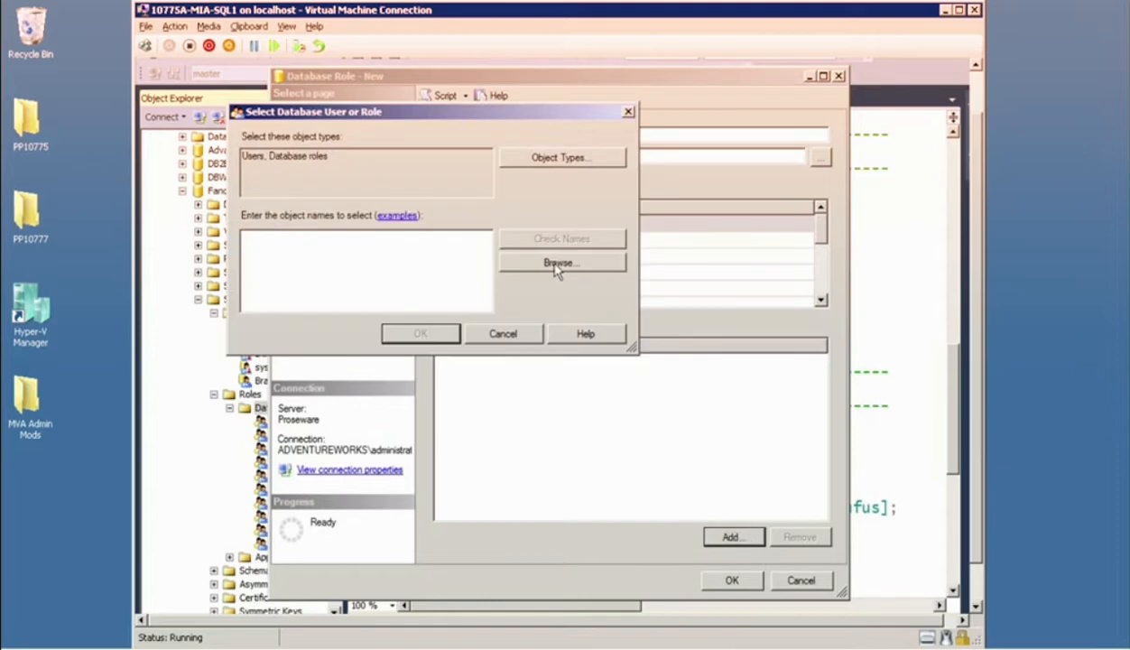
key(ctrl+2)
drag(298, 136, 221, 134)
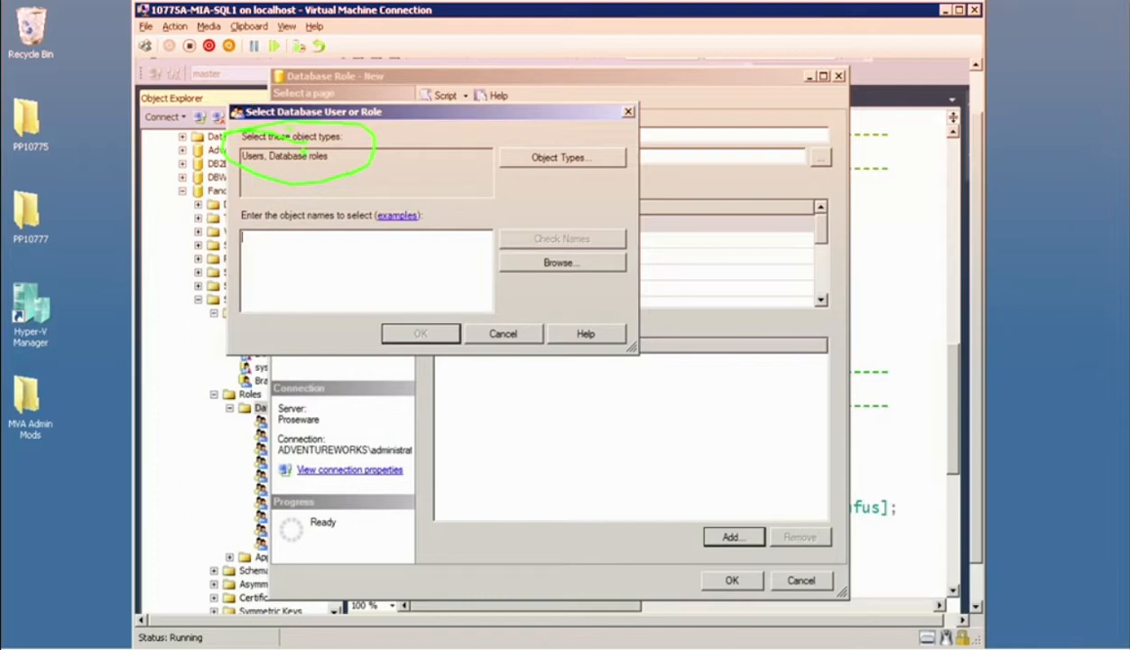
key(Escape)
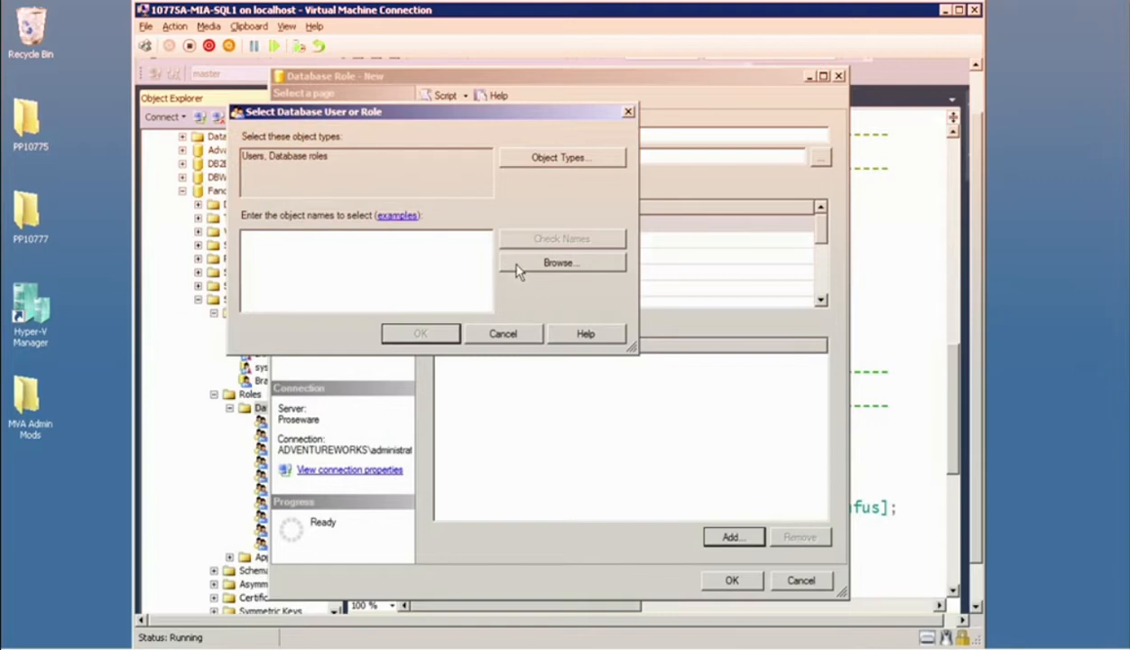
click(507, 263)
click(269, 233)
click(485, 353)
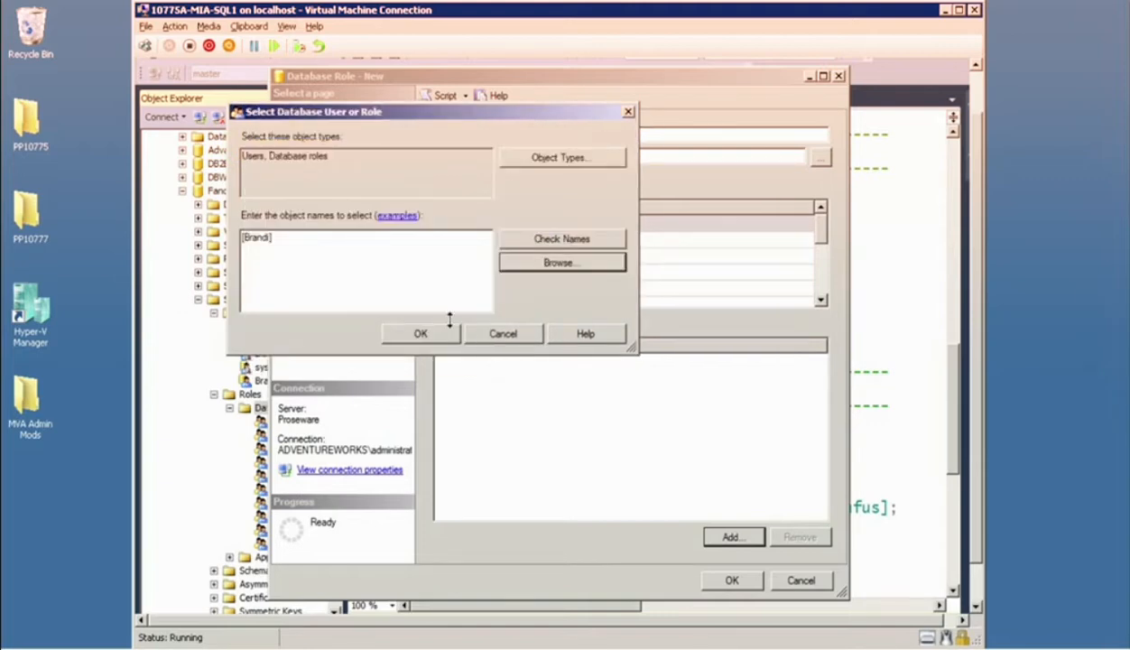
click(401, 334)
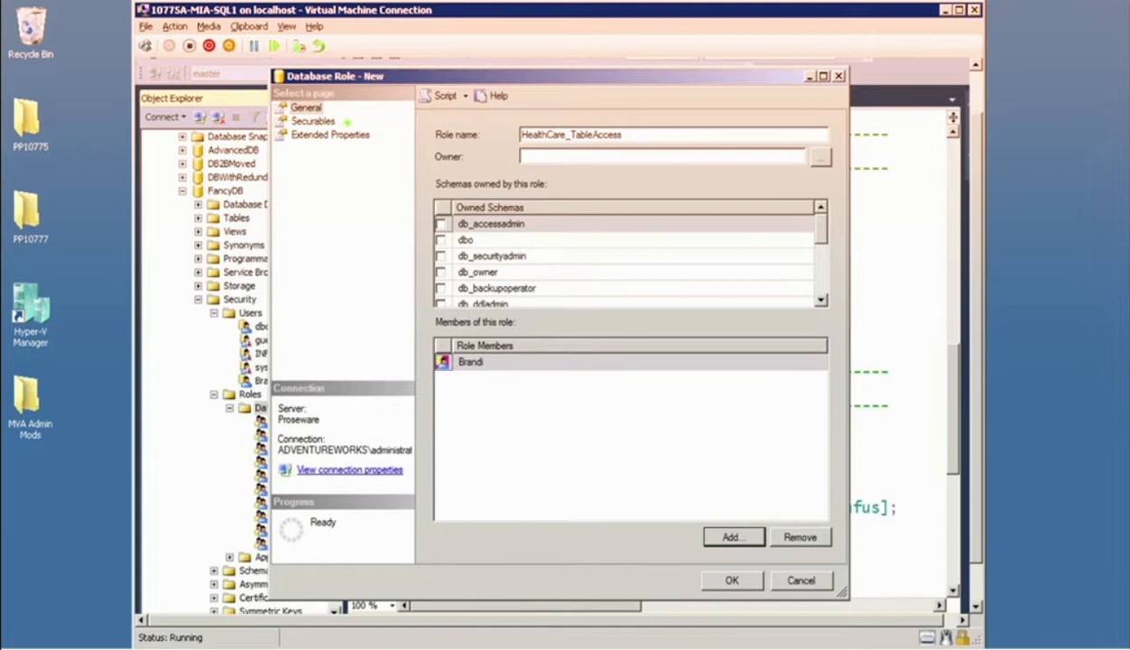
drag(347, 121, 446, 120)
click(731, 578)
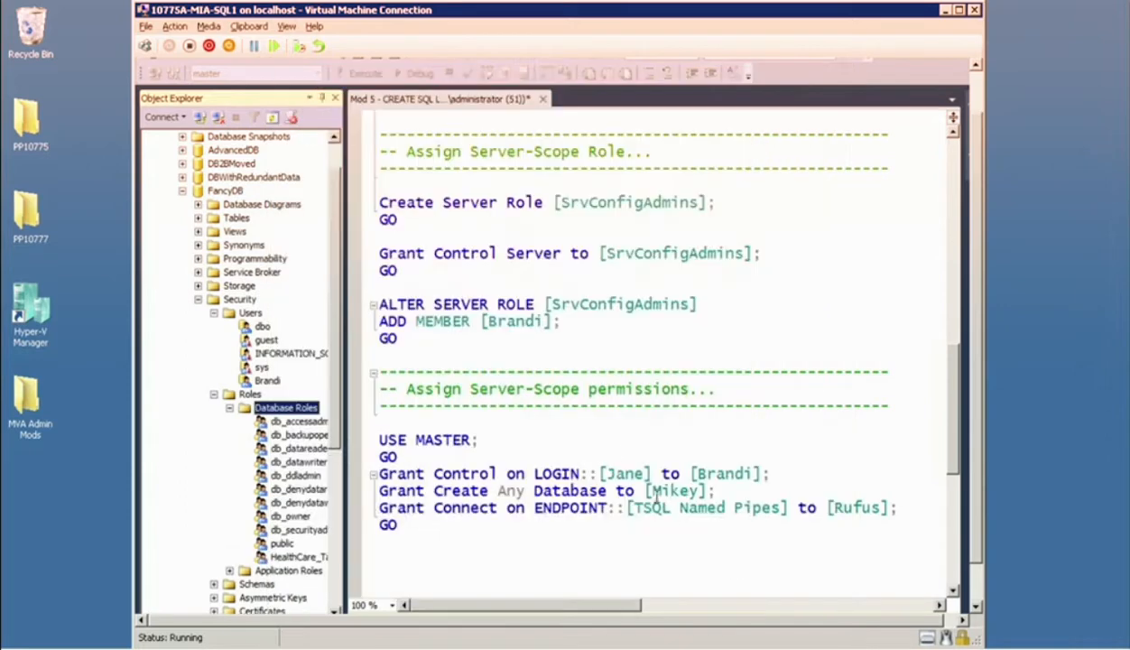
Close the Mod 5 SQL logins and server role script without saving its changes.
click(588, 388)
scroll(574, 211, down, 1)
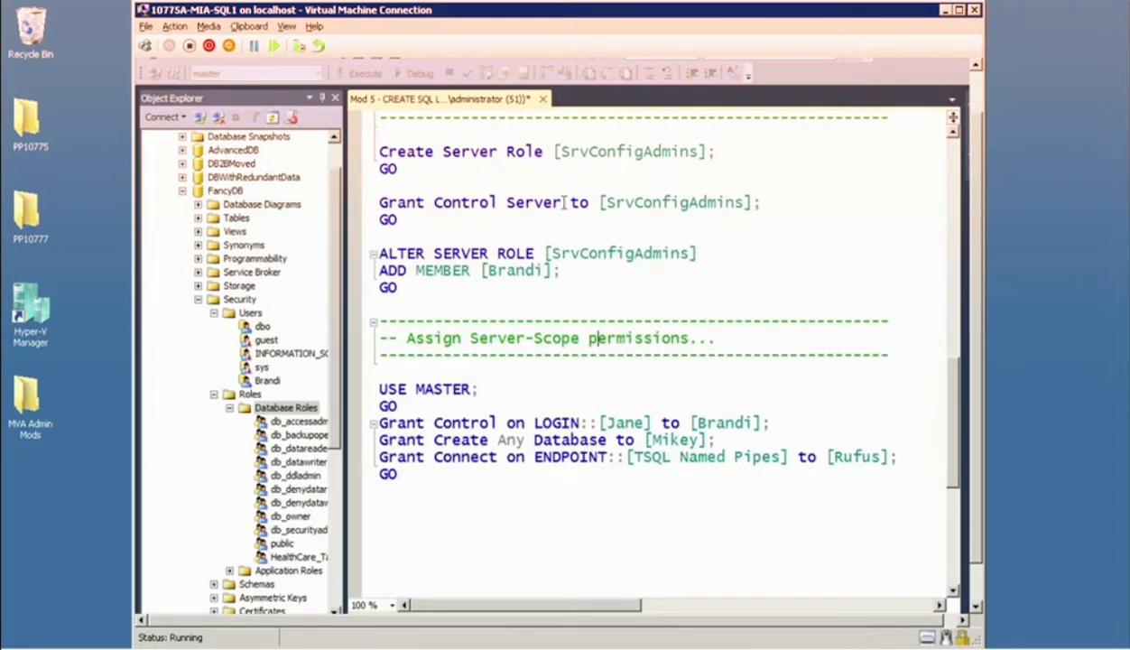
click(542, 99)
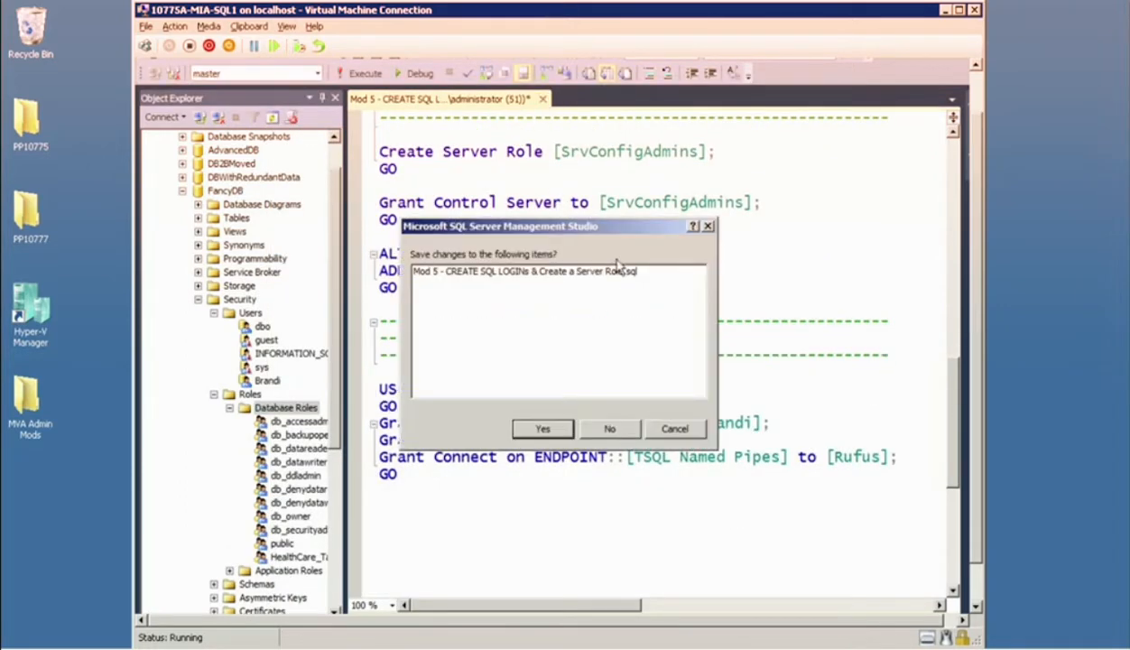
click(608, 429)
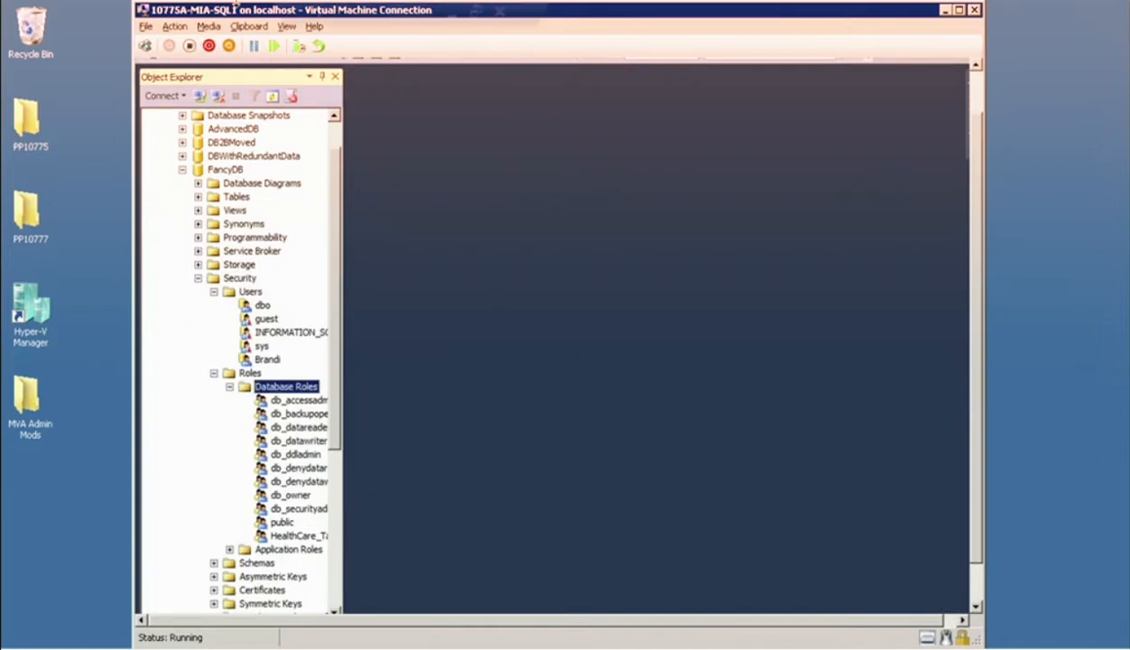
Launch Excel in the virtual machine with the Run command excel.
click(451, 17)
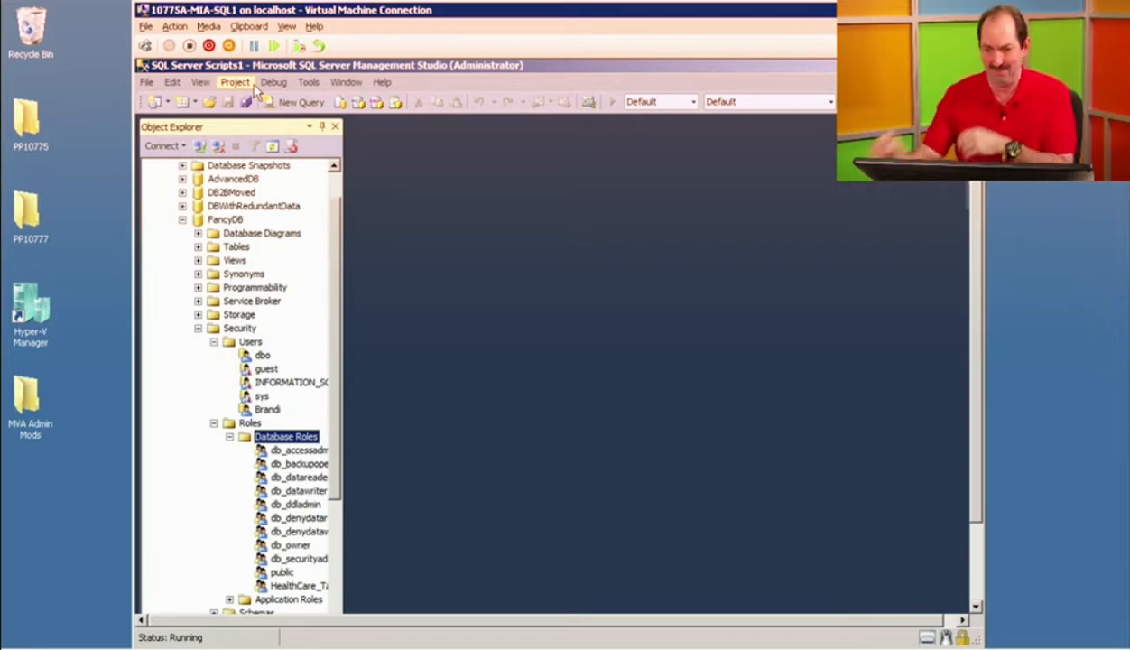
click(173, 76)
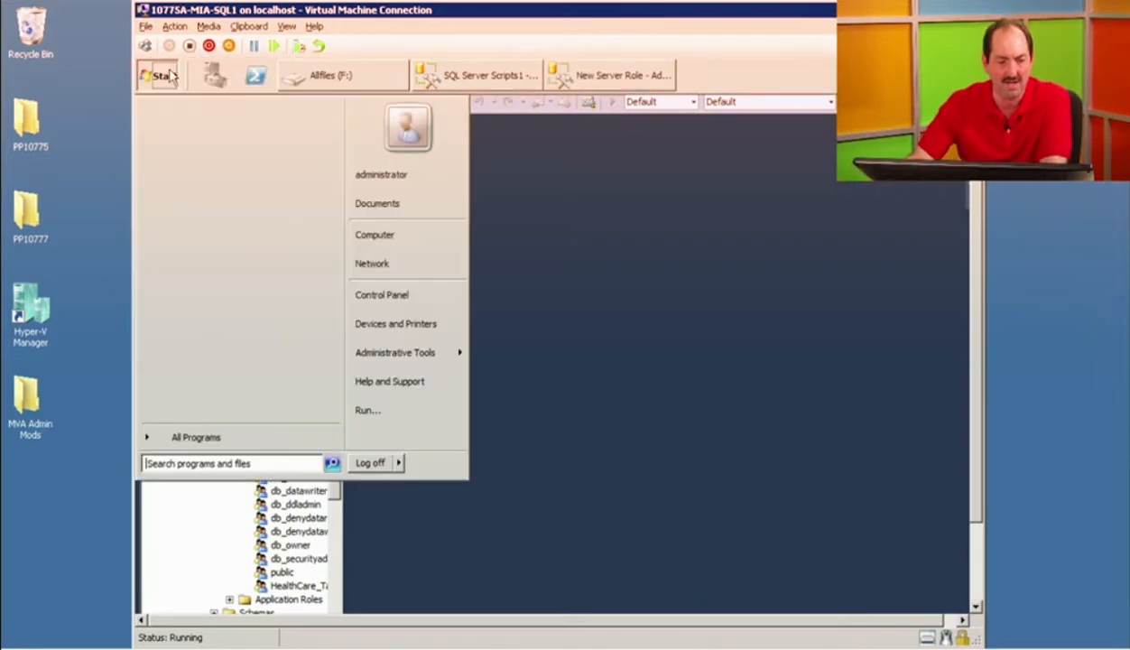
click(368, 416)
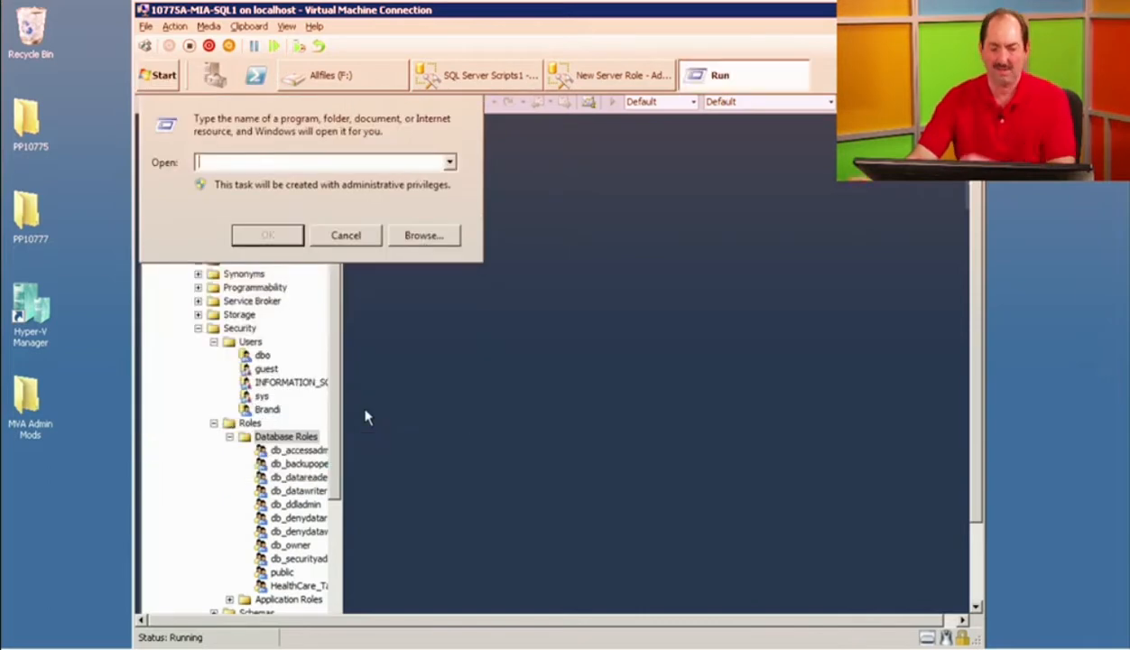
text(excel)
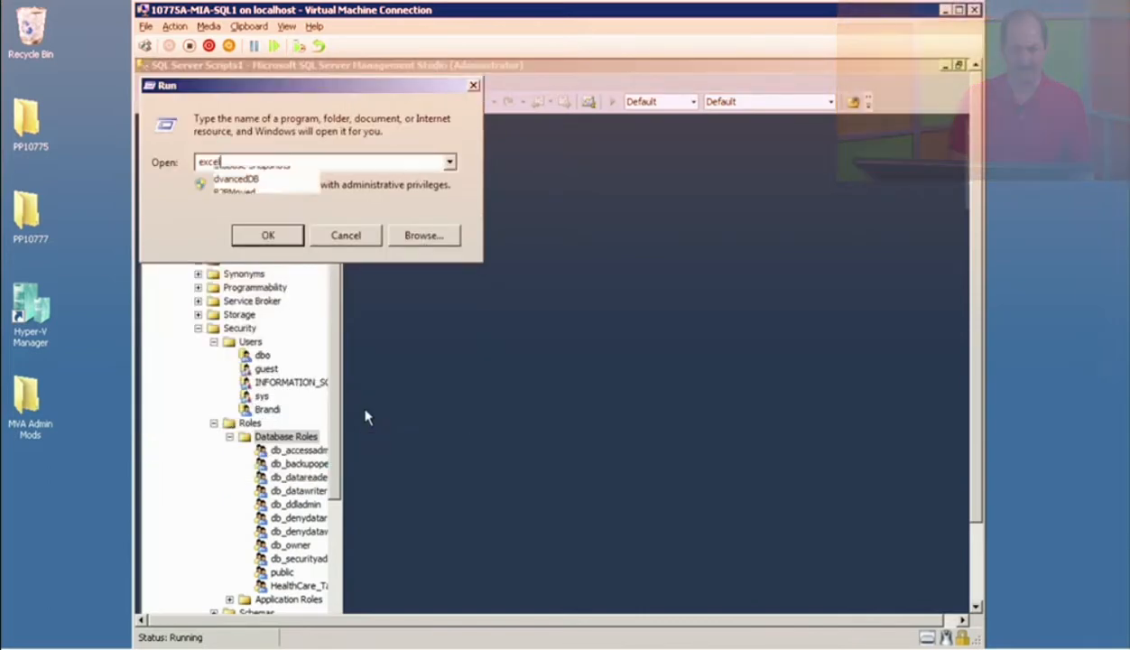
key(Return)
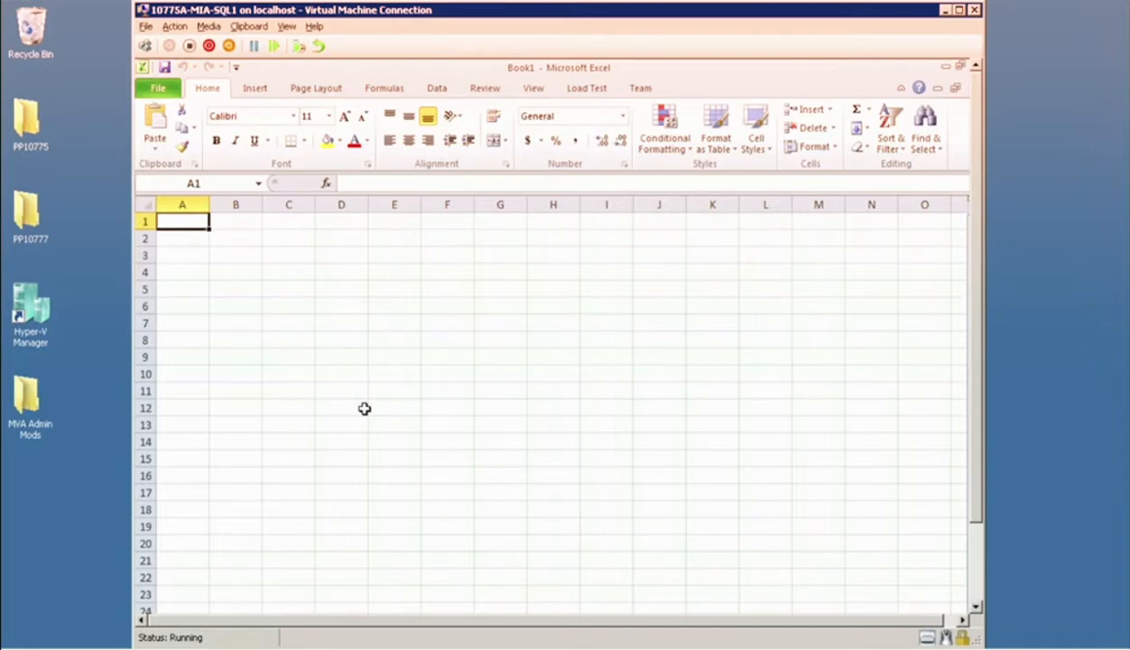
View the connection form for importing data from SQL Server, cancel the wizard and close Excel.
click(435, 90)
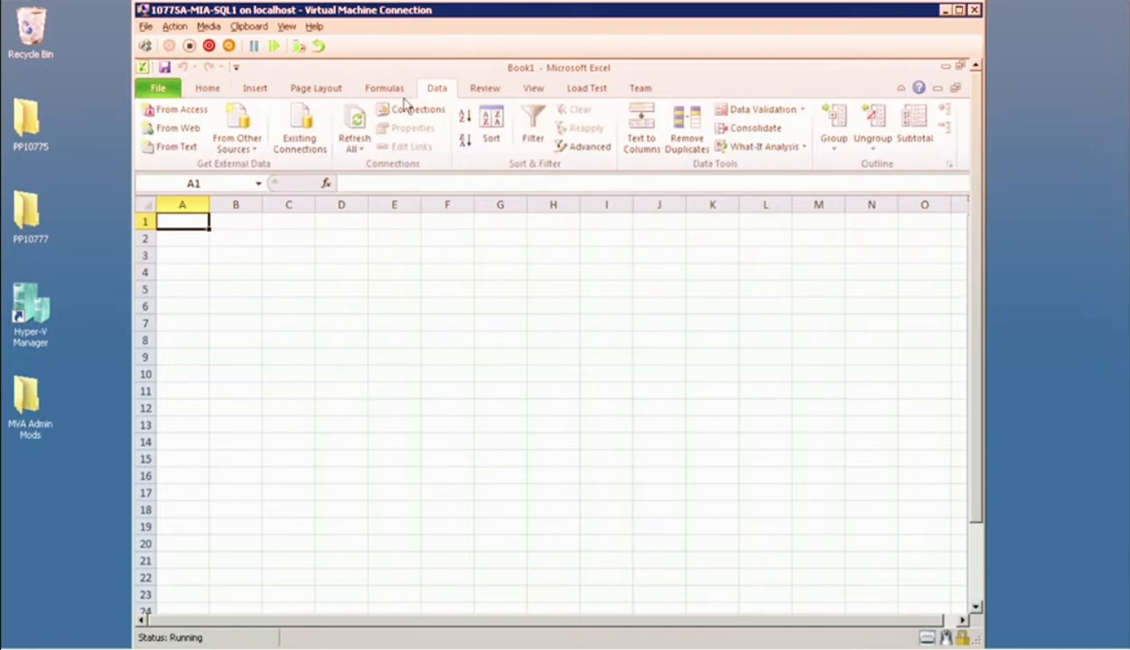
click(236, 136)
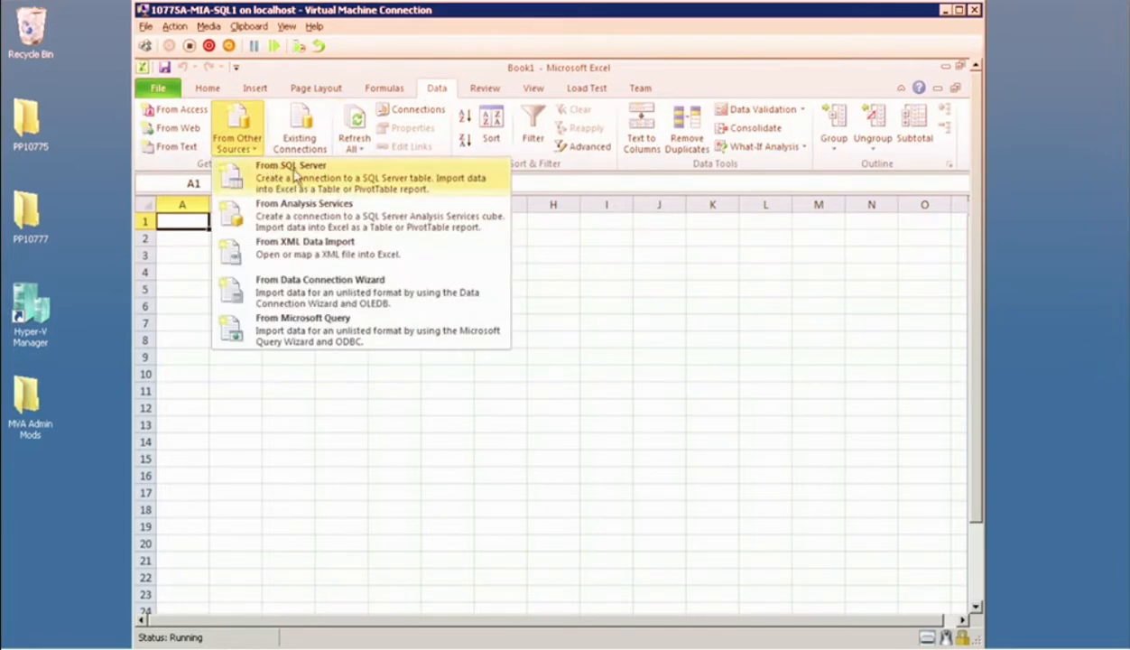
click(301, 176)
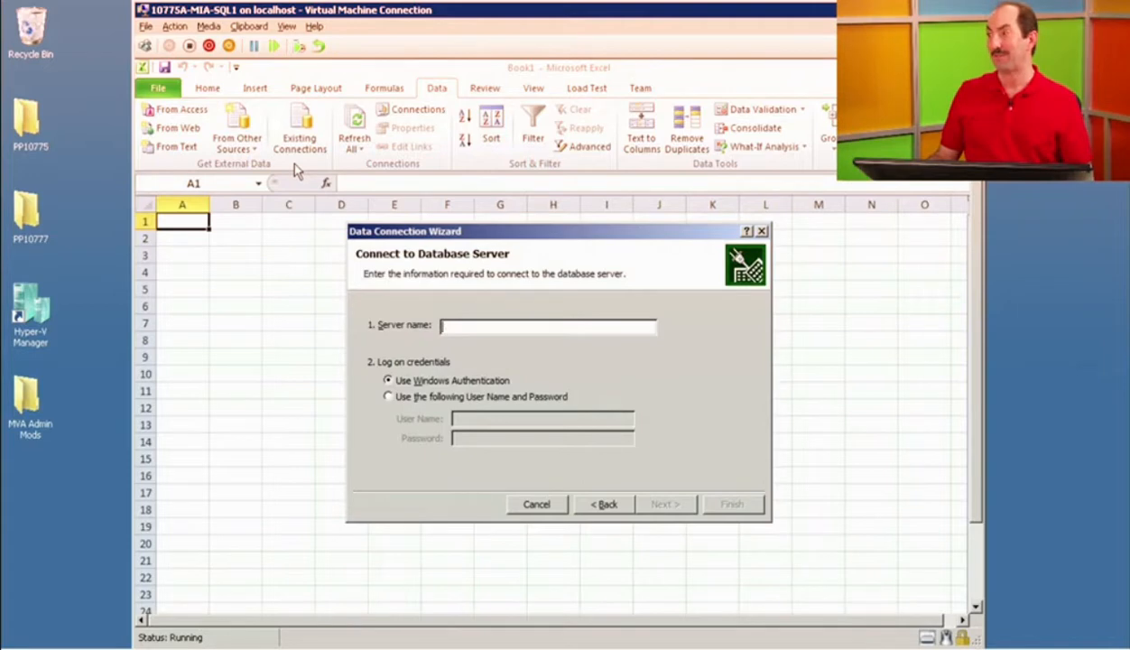
click(761, 231)
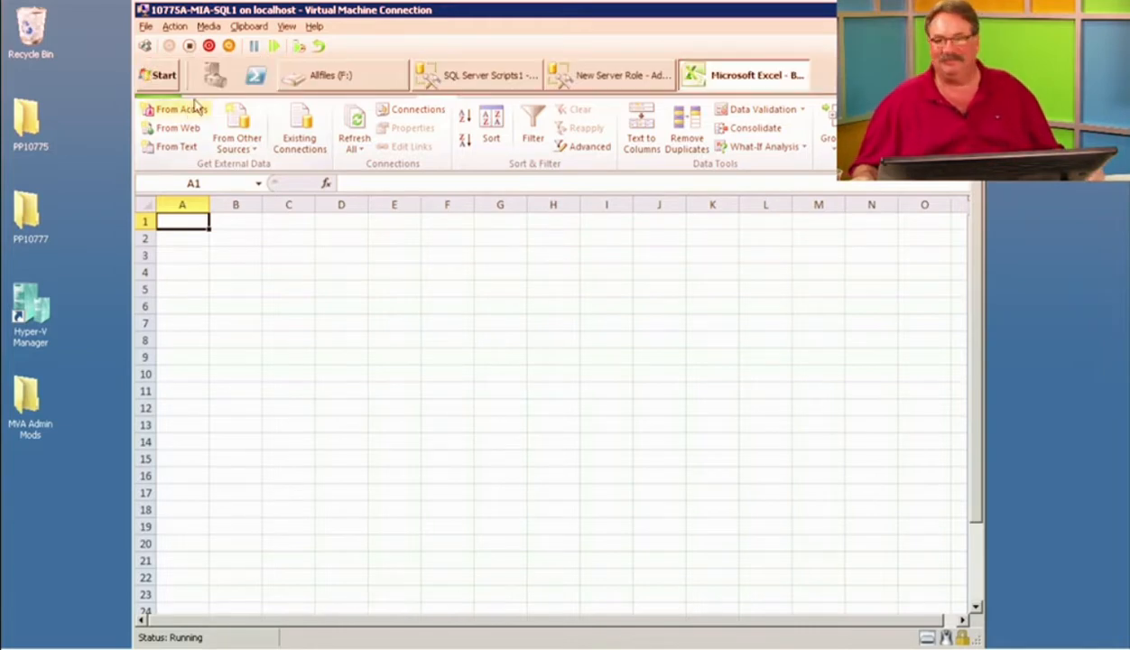
click(143, 67)
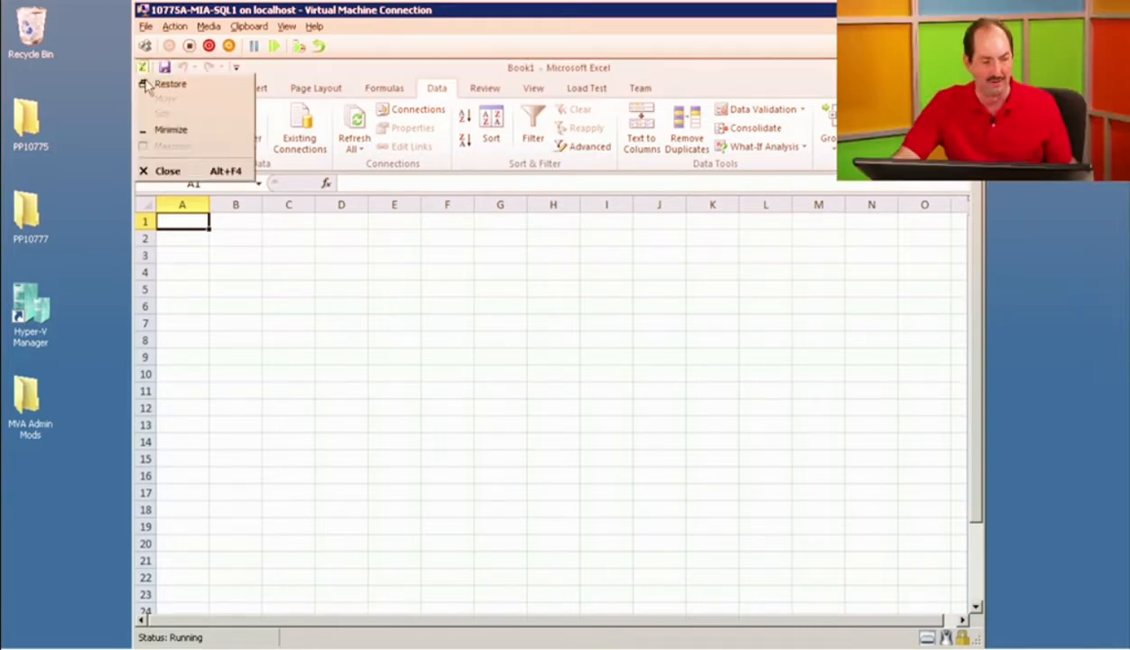
click(172, 171)
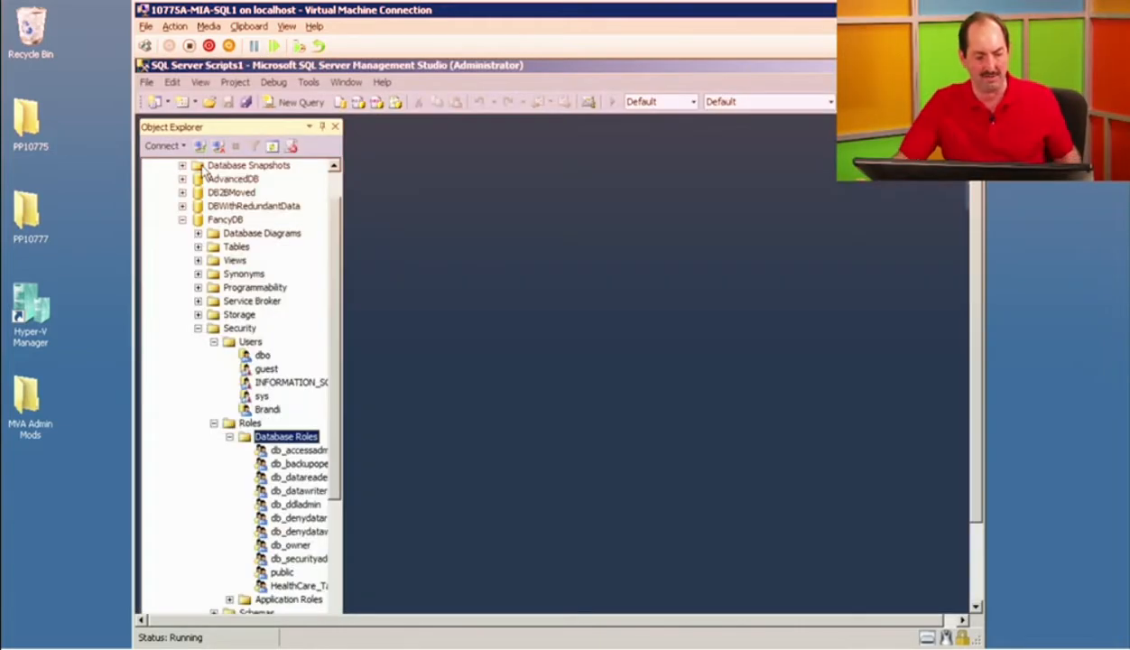
Collapse FancyDB's security folders, then expand Security and Roles again to reach Application Roles.
click(230, 437)
click(214, 423)
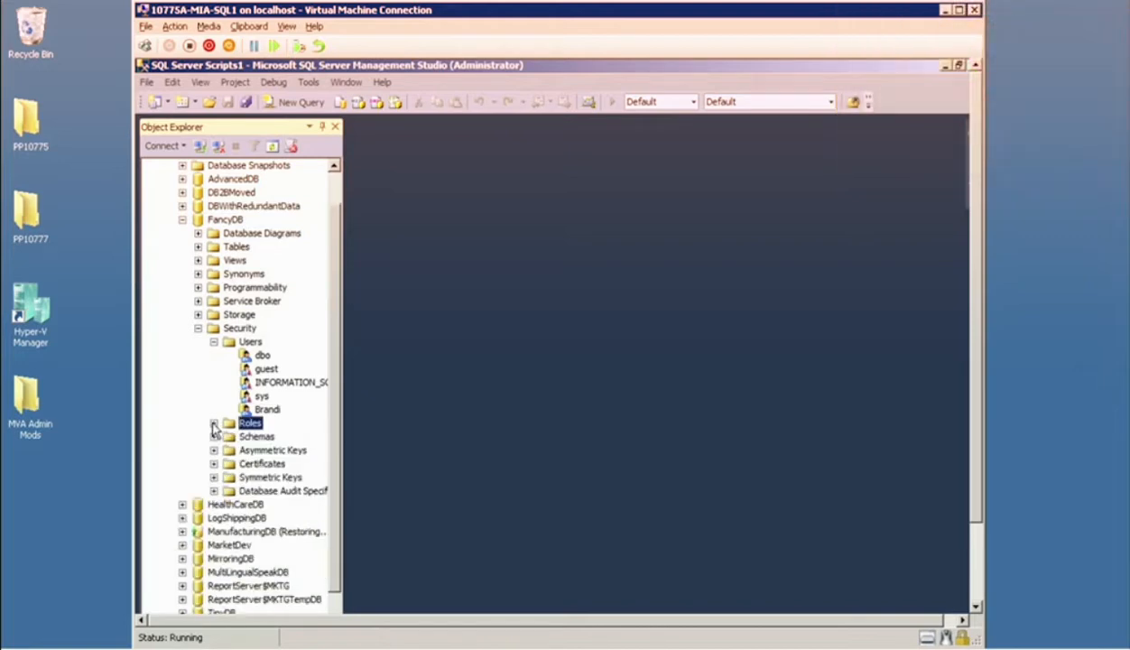
click(214, 342)
click(198, 327)
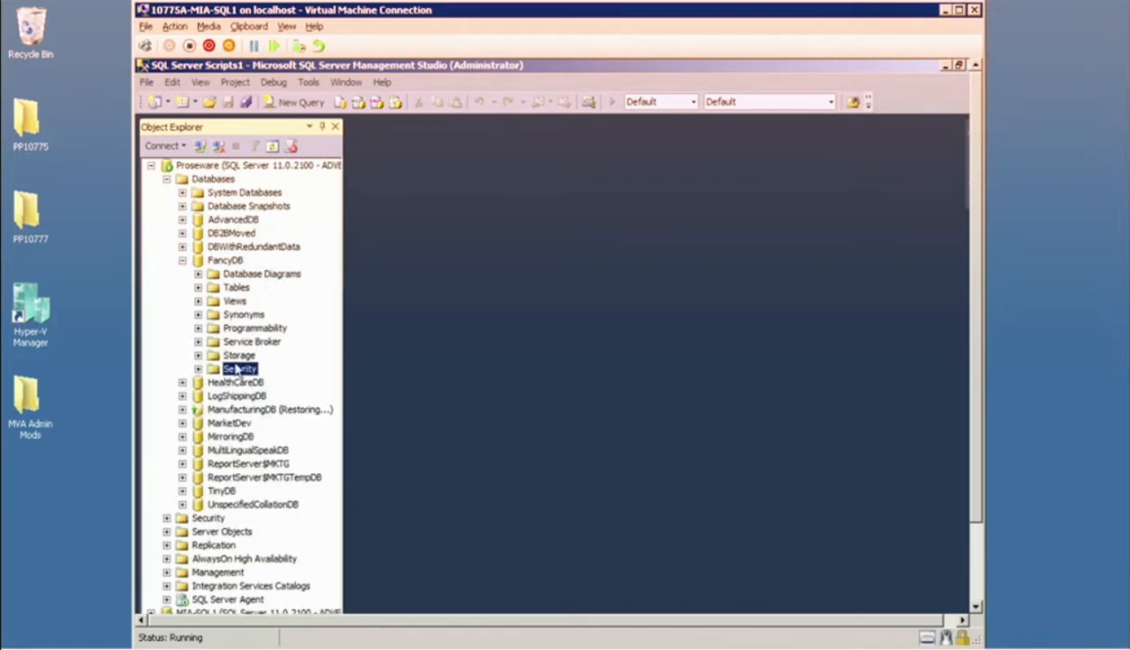
click(197, 368)
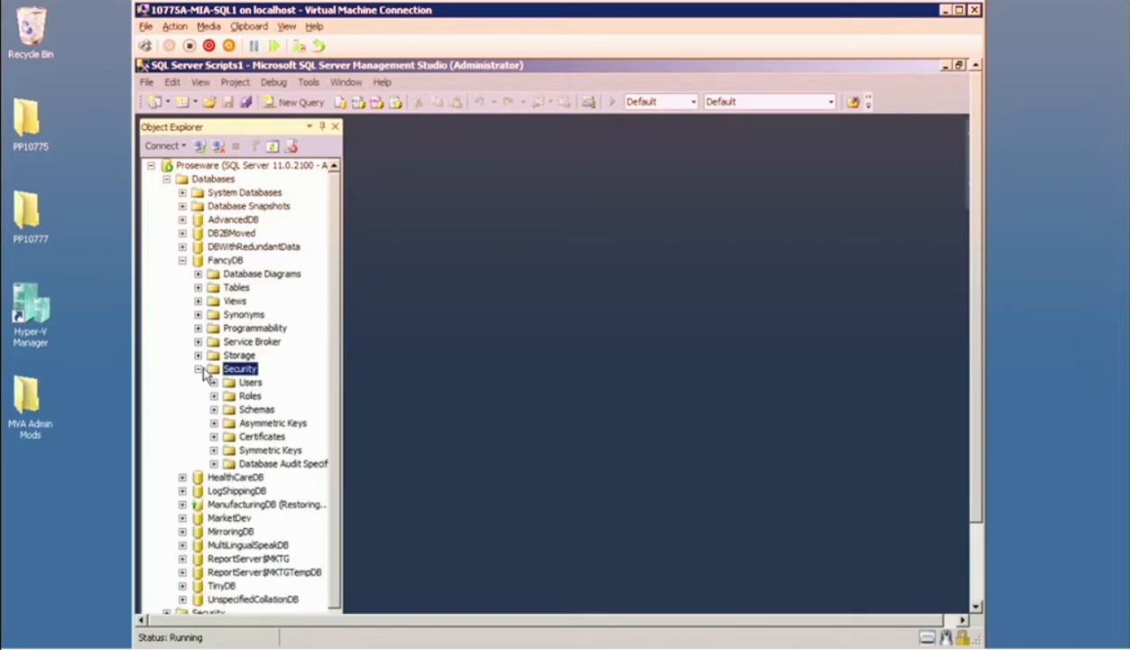
double_click(246, 397)
double_click(267, 422)
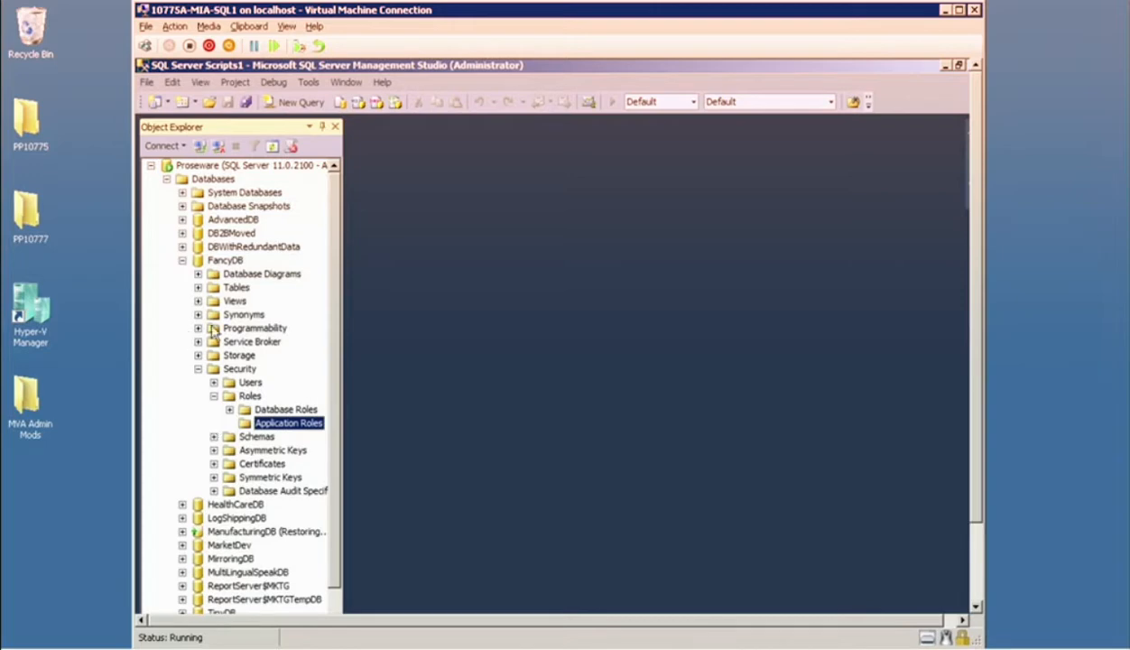
Start a new application role in FancyDB and name it PharmacyAccess.
right_click(286, 428)
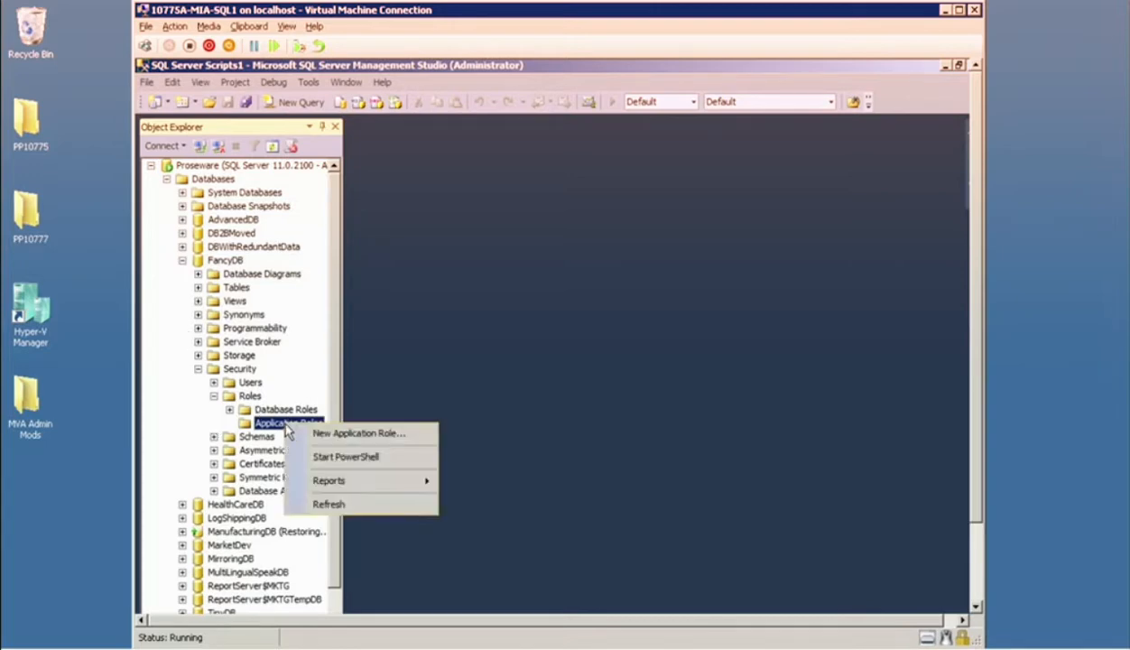
click(322, 435)
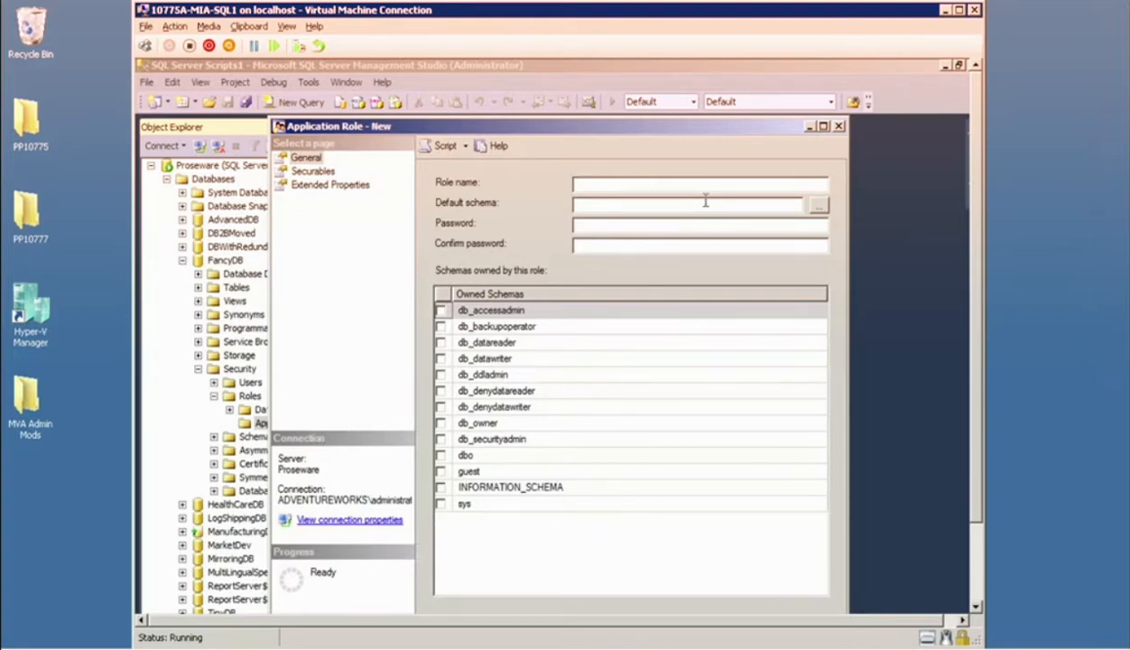
text(PharmacyAccess)
drag(587, 204, 625, 209)
key(e)
drag(428, 168, 607, 185)
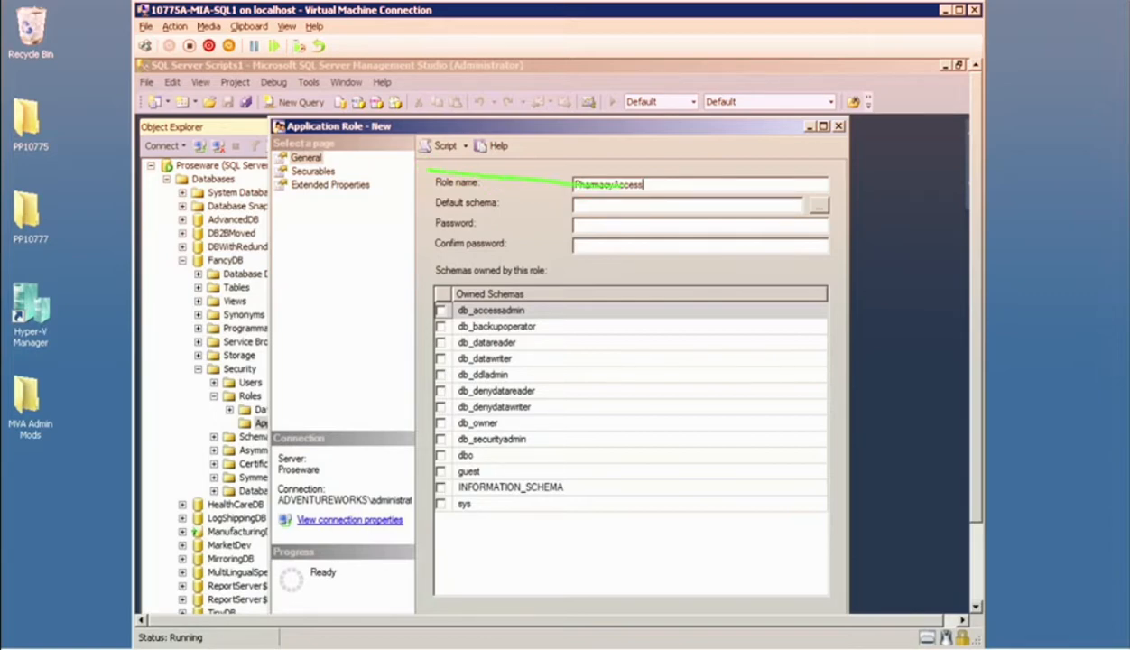
key(e)
mouse_move(411, 165)
mouse_down()
mouse_move(513, 163)
mouse_move(415, 197)
mouse_move(412, 180)
mouse_up()
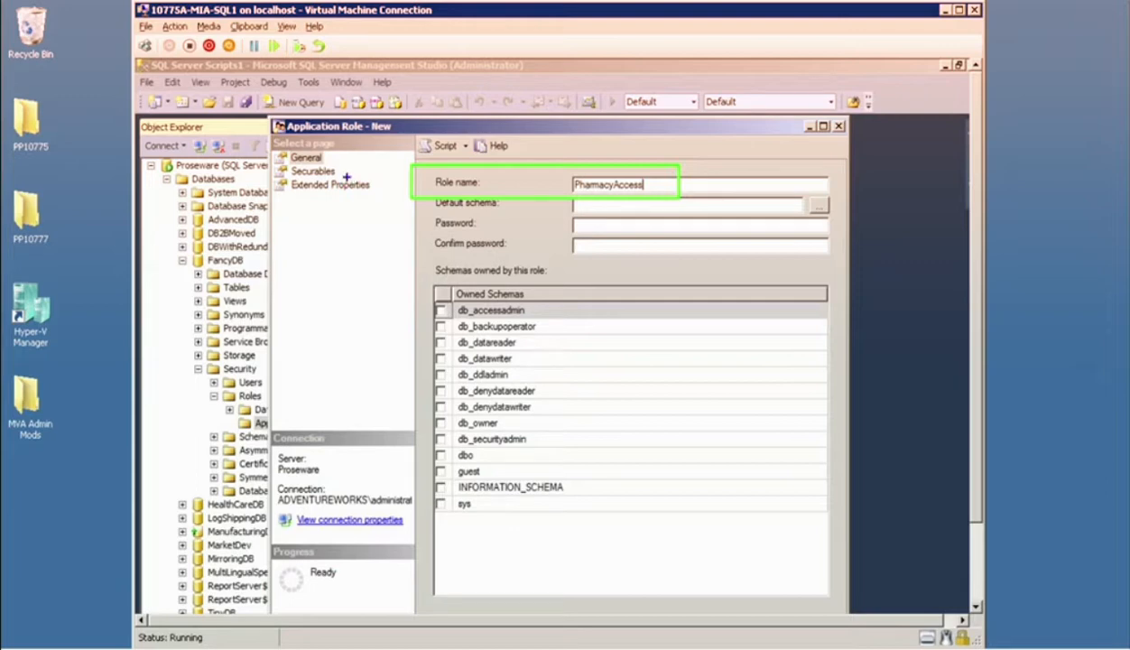
drag(344, 175, 367, 285)
key(ctrl+z)
drag(340, 172, 381, 336)
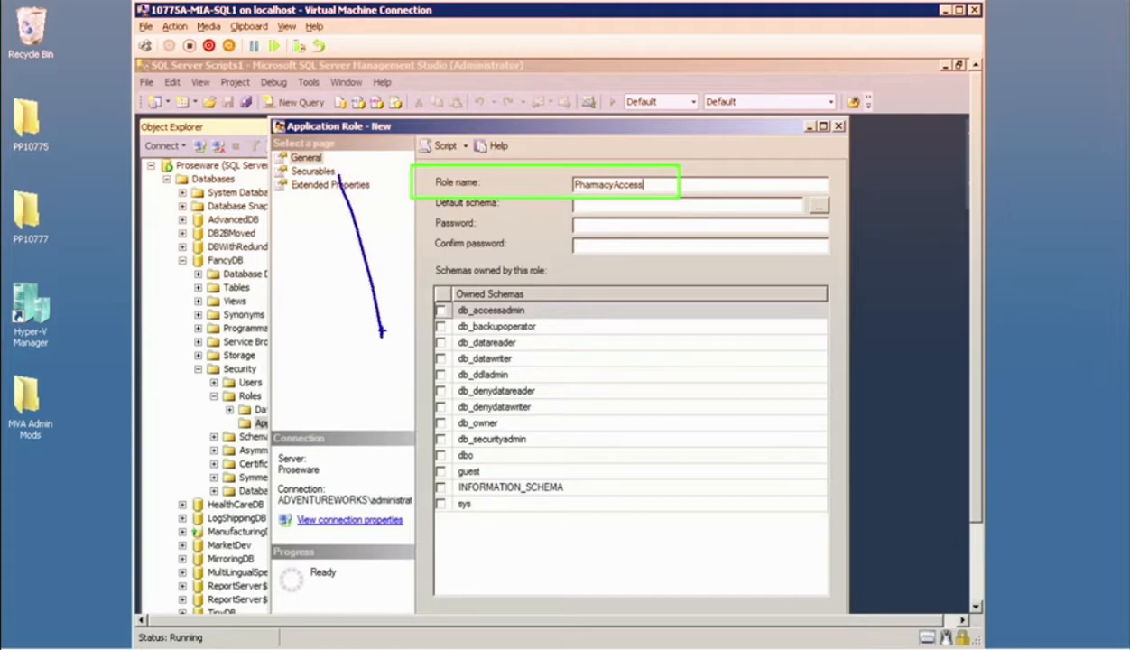
key(ctrl+z)
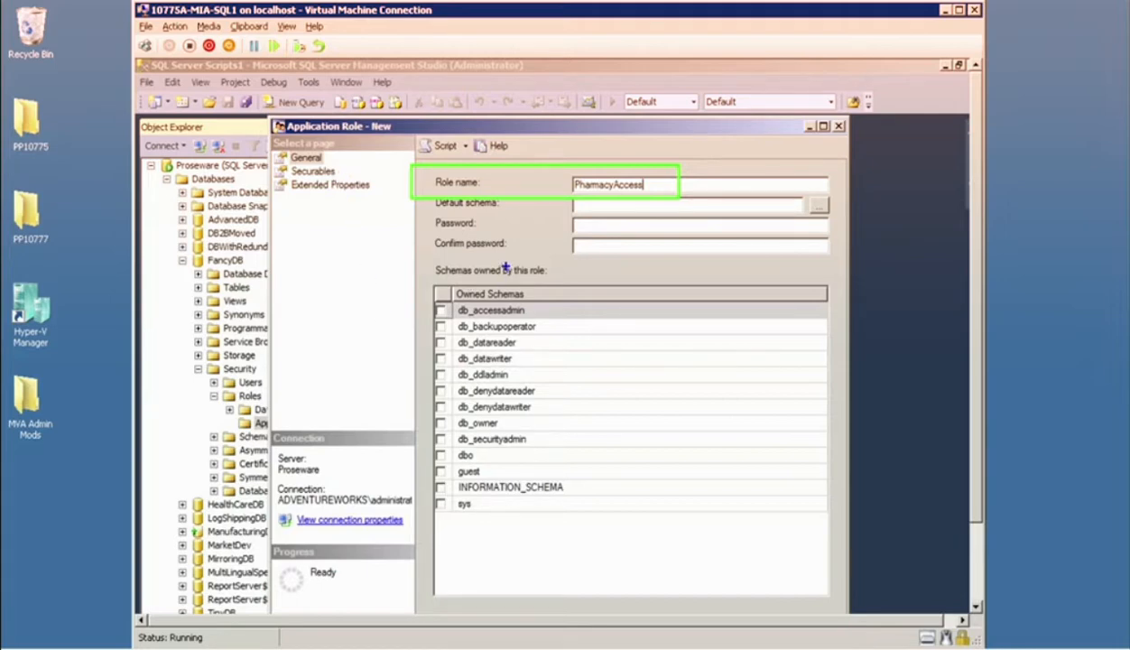
drag(404, 242, 330, 253)
drag(409, 213, 750, 258)
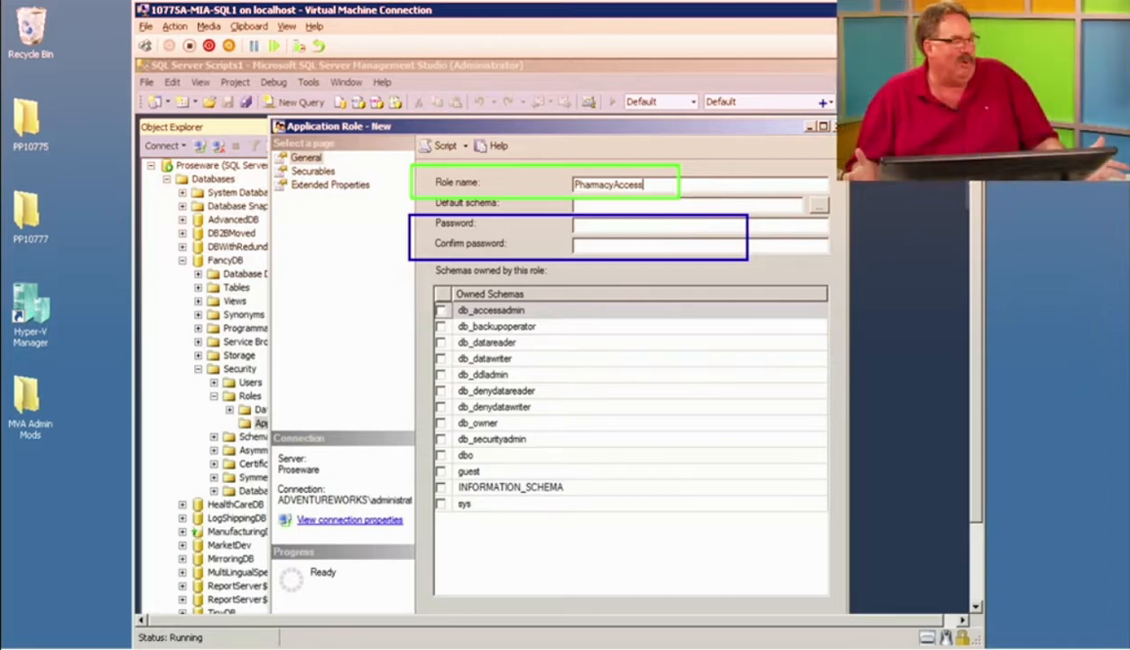
Enter and confirm the application role's password and create the PharmacyAccess role.
click(656, 223)
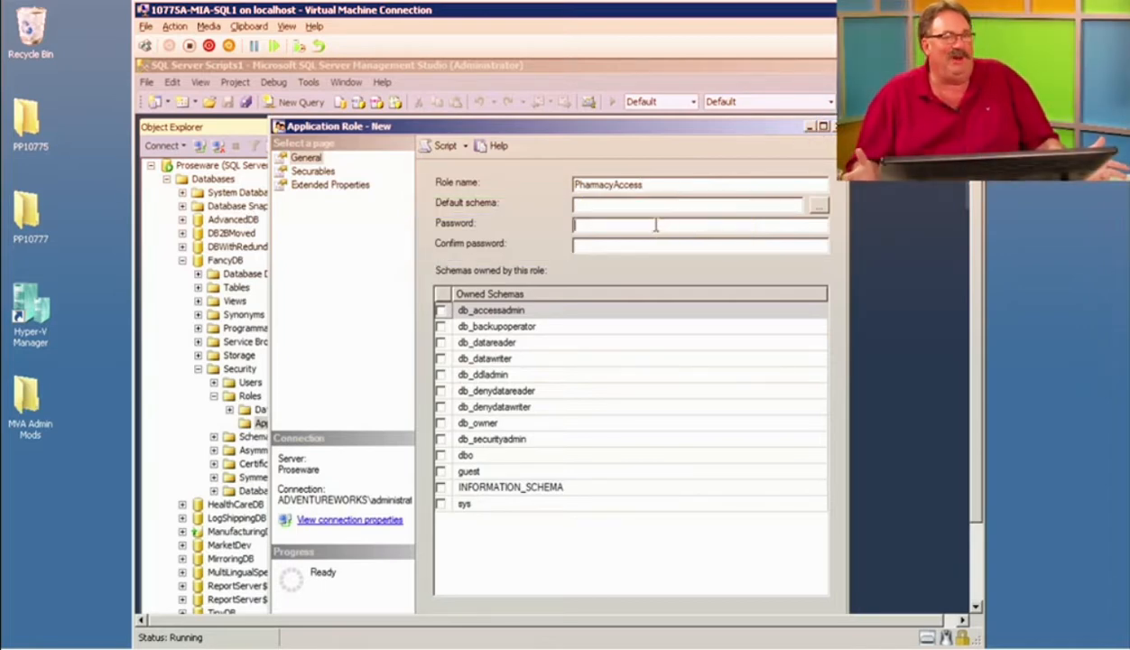
text(***)
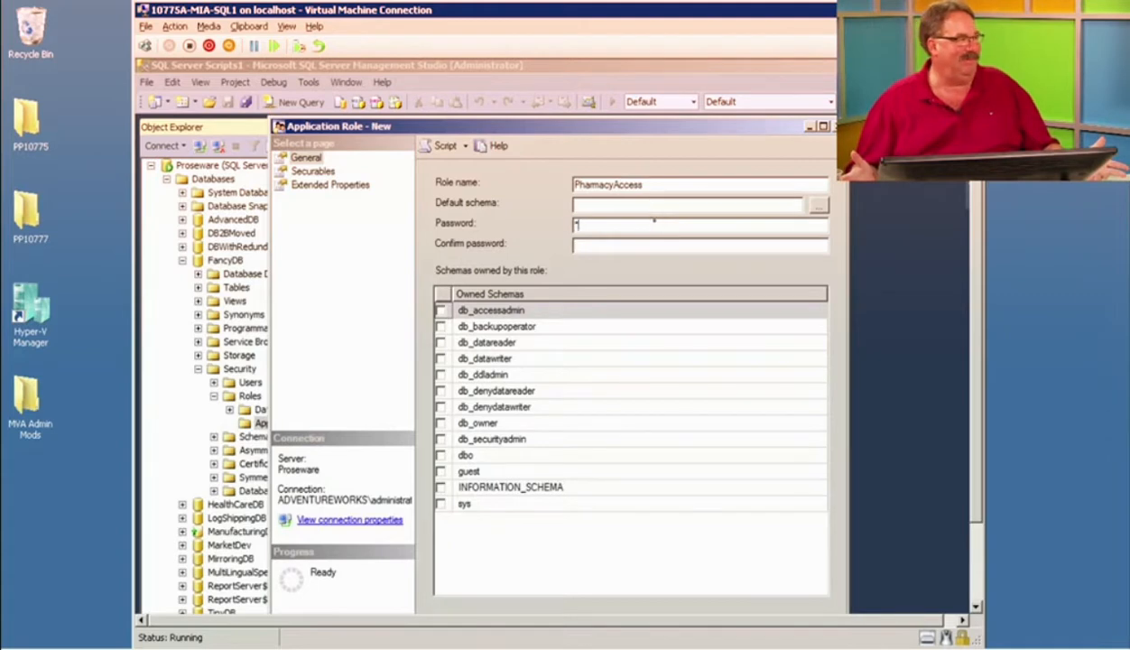
text(*****)
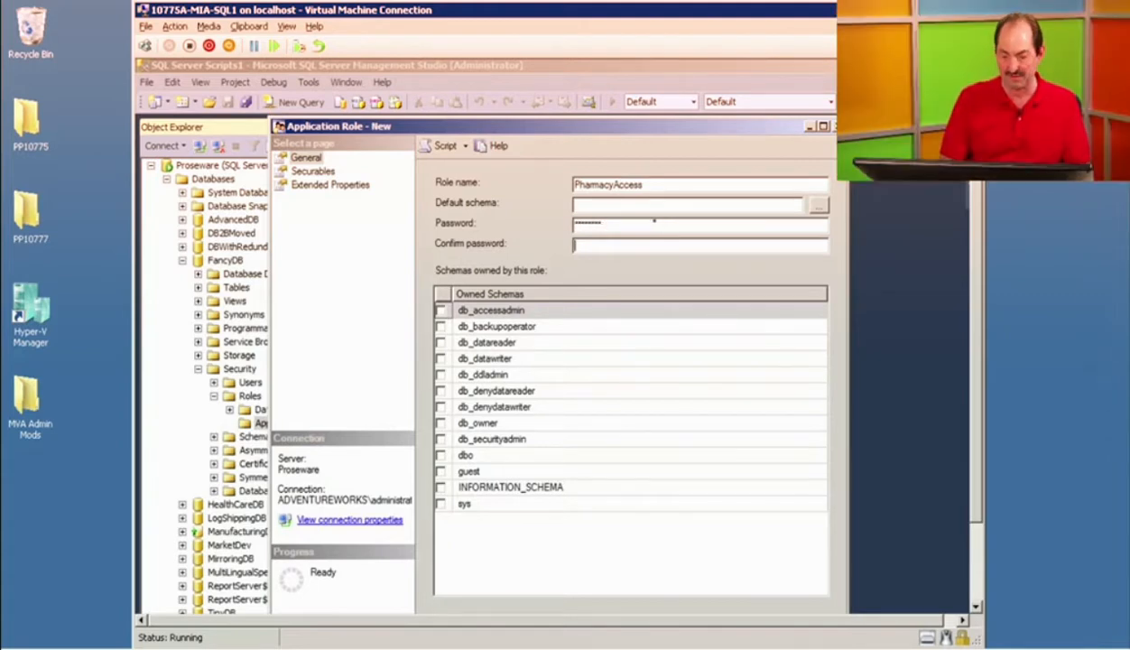
key(Tab)
text(********)
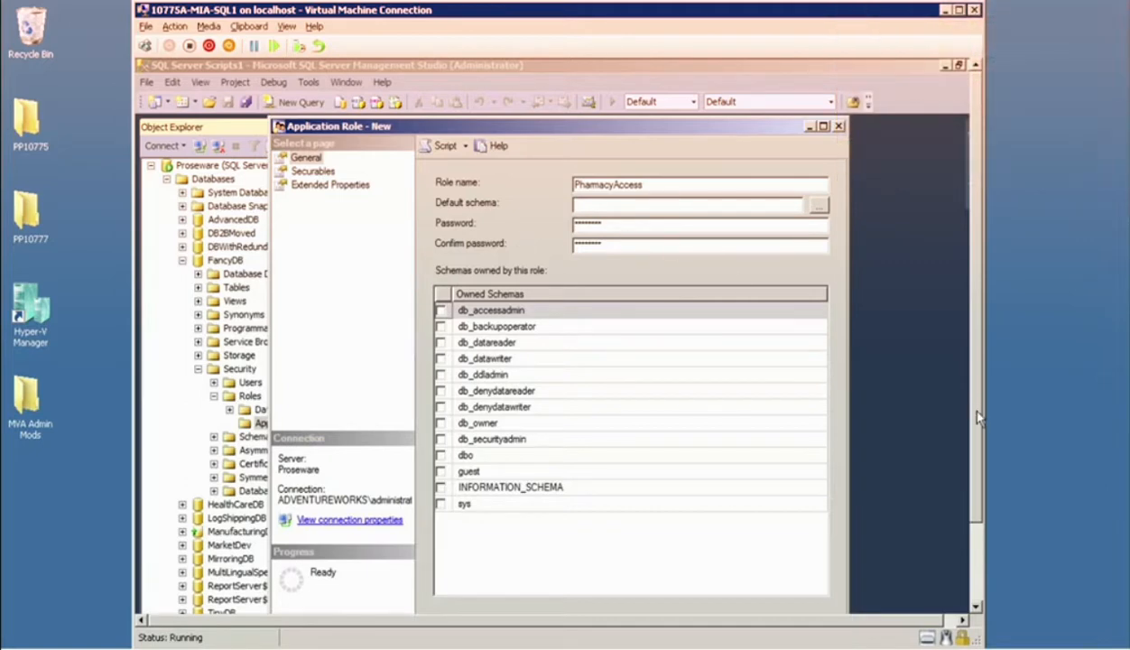
scroll(975, 444, down, 2)
click(729, 554)
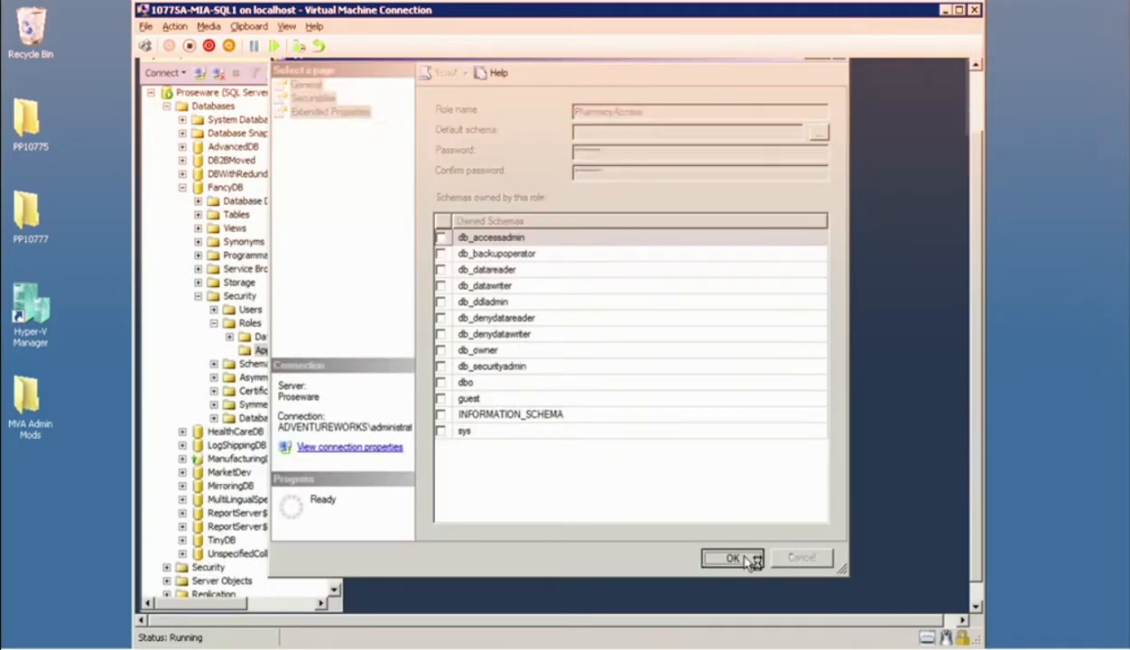
Switch from the virtual machine to the presentation's Application Roles slide.
click(76, 157)
key(super)
click(155, 95)
mouse_move(280, 2)
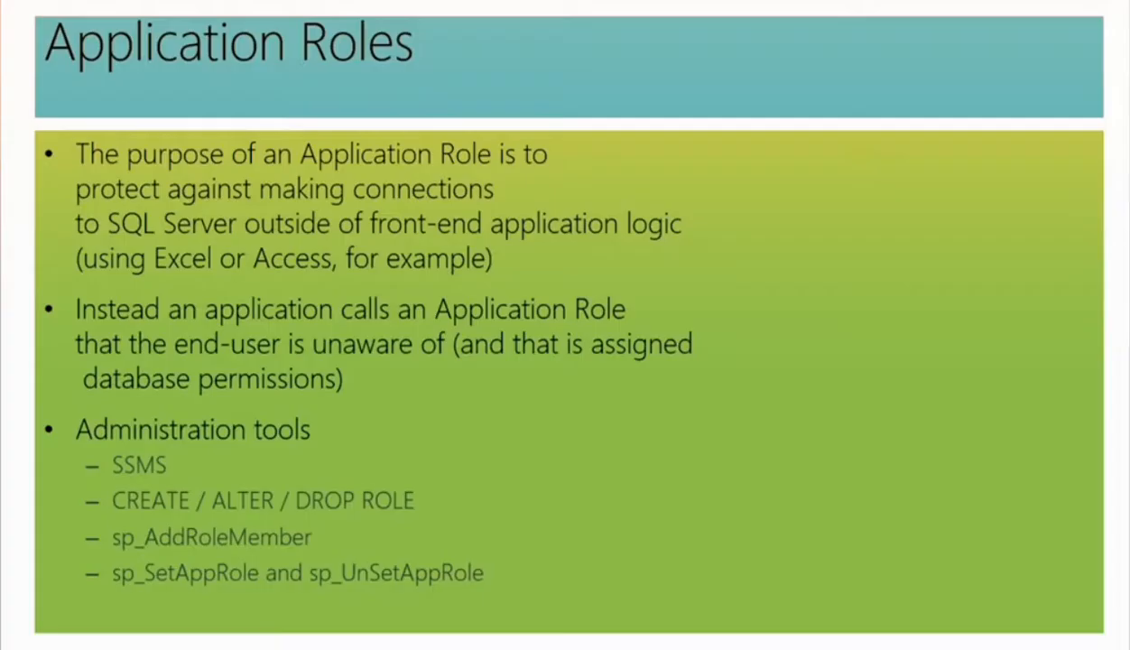
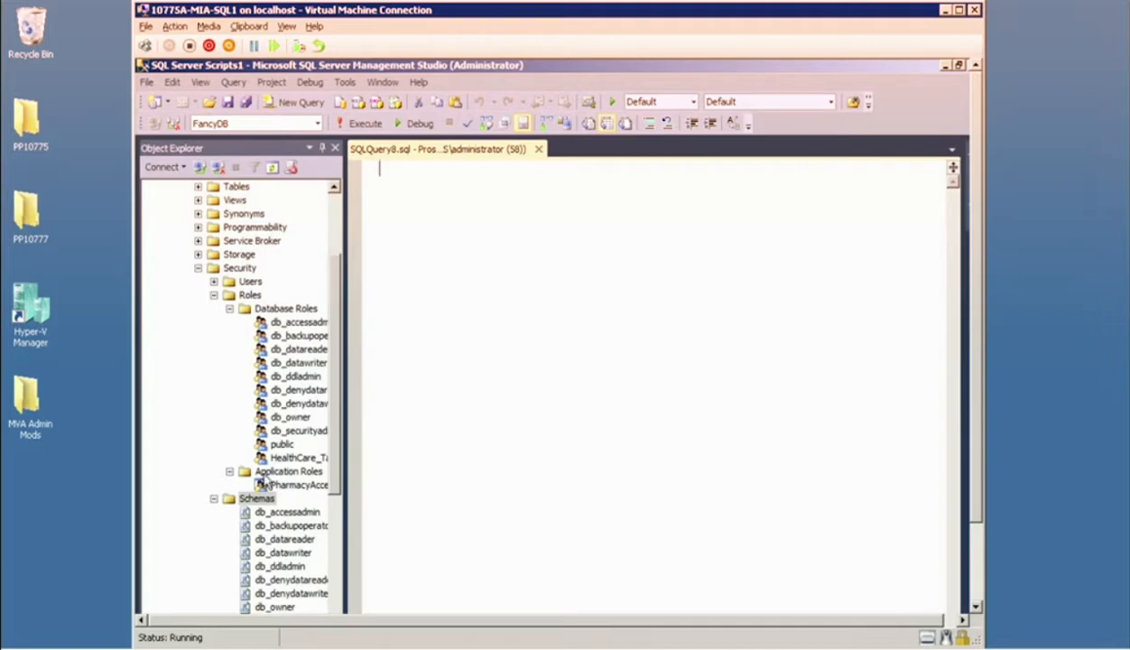
Write and execute a statement in FancyDB that creates table t1 in the Manufacturing schema with an int column col1.
drag(340, 289, 267, 244)
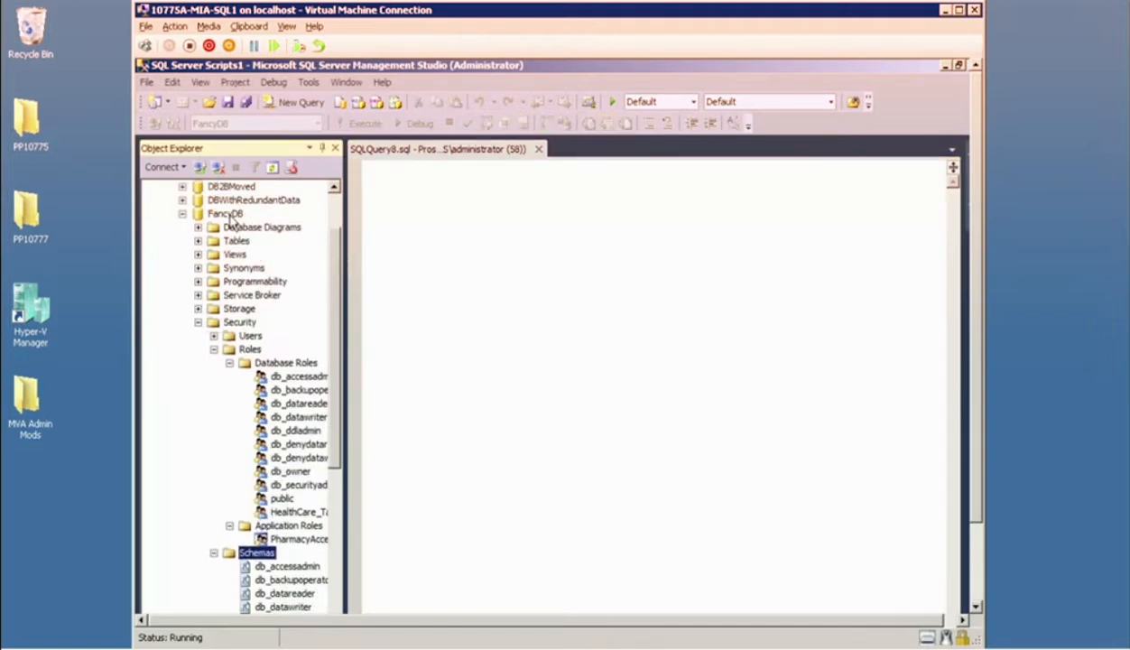
click(374, 227)
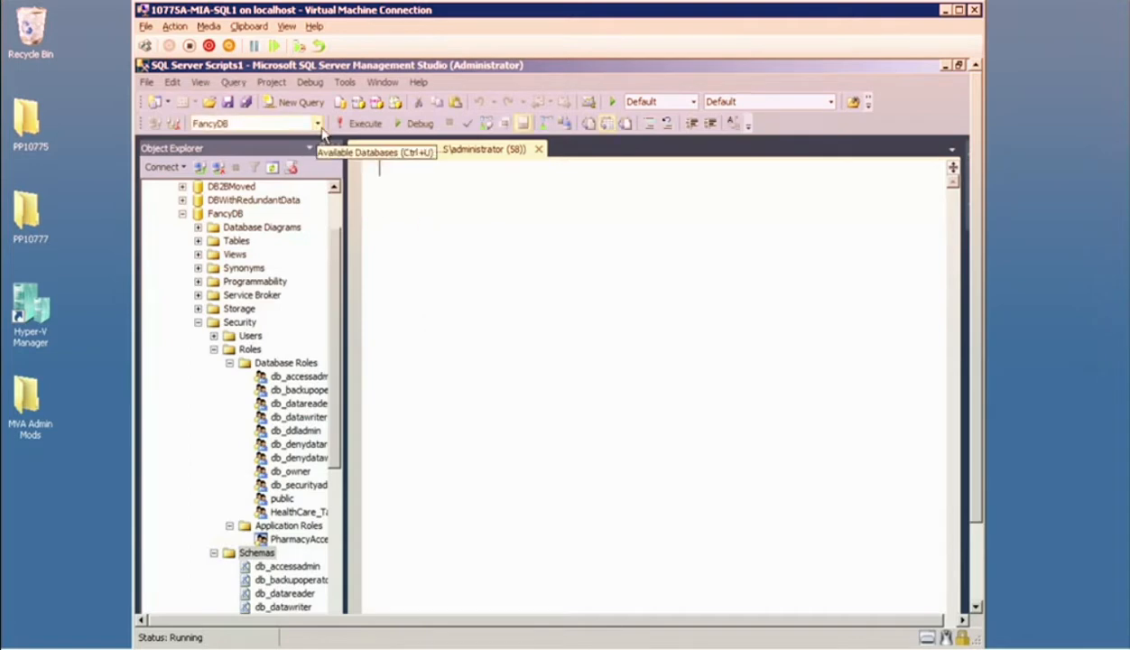
text(Create Table T)
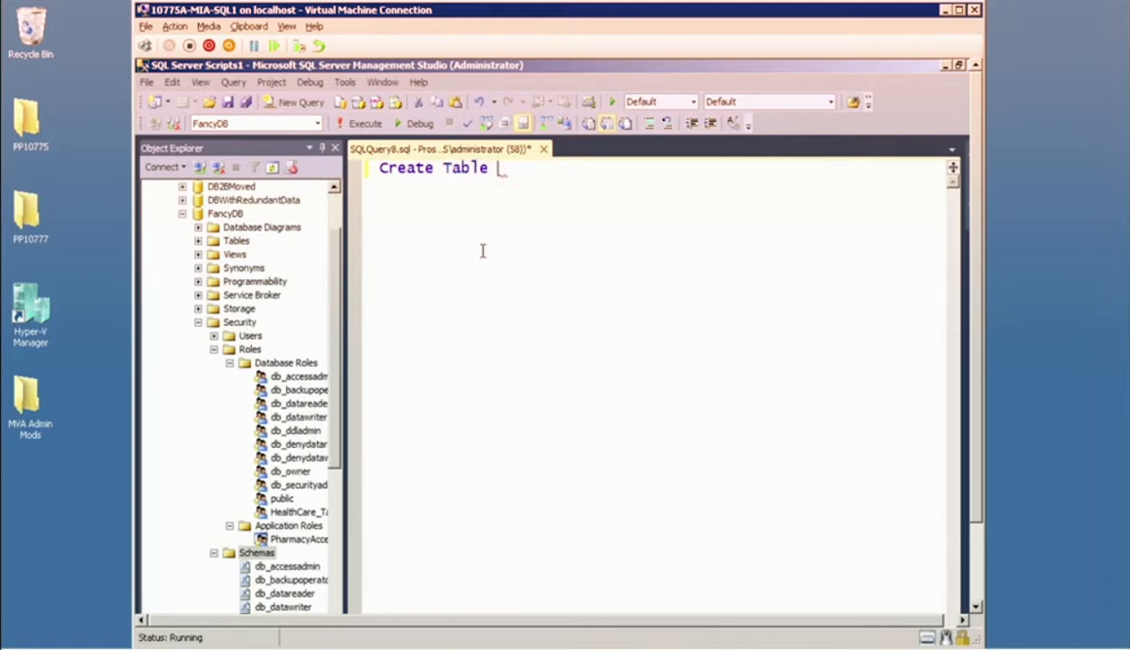
drag(334, 444, 607, 190)
scroll(323, 526, down, 1)
text(.t1 (col)
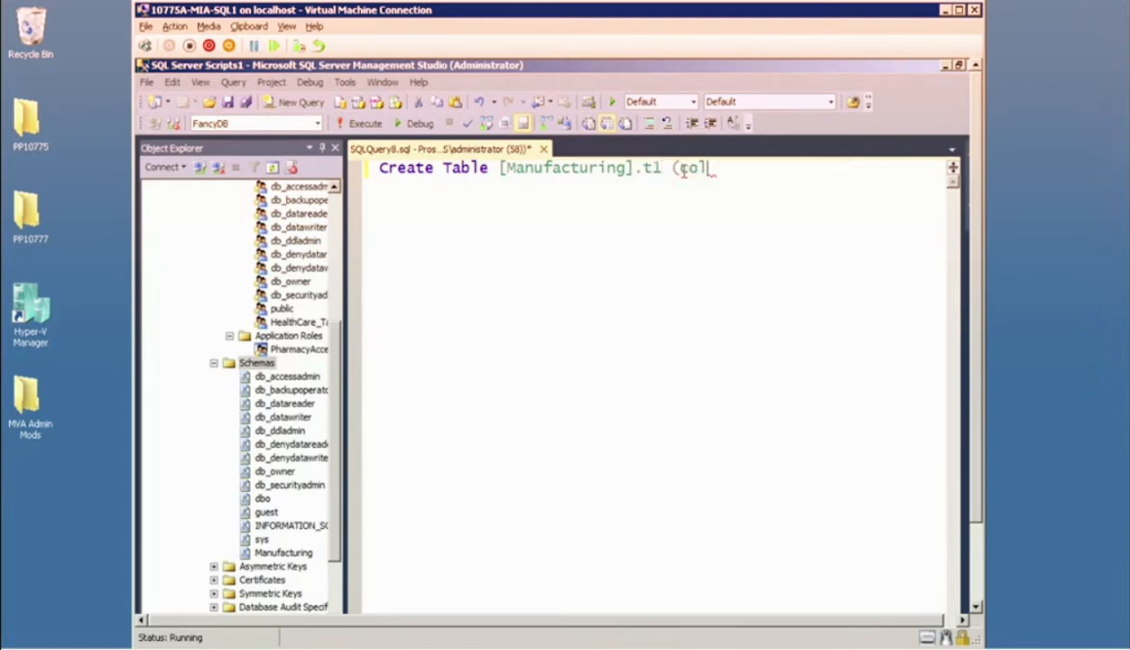
text(1 int))
key(F5)
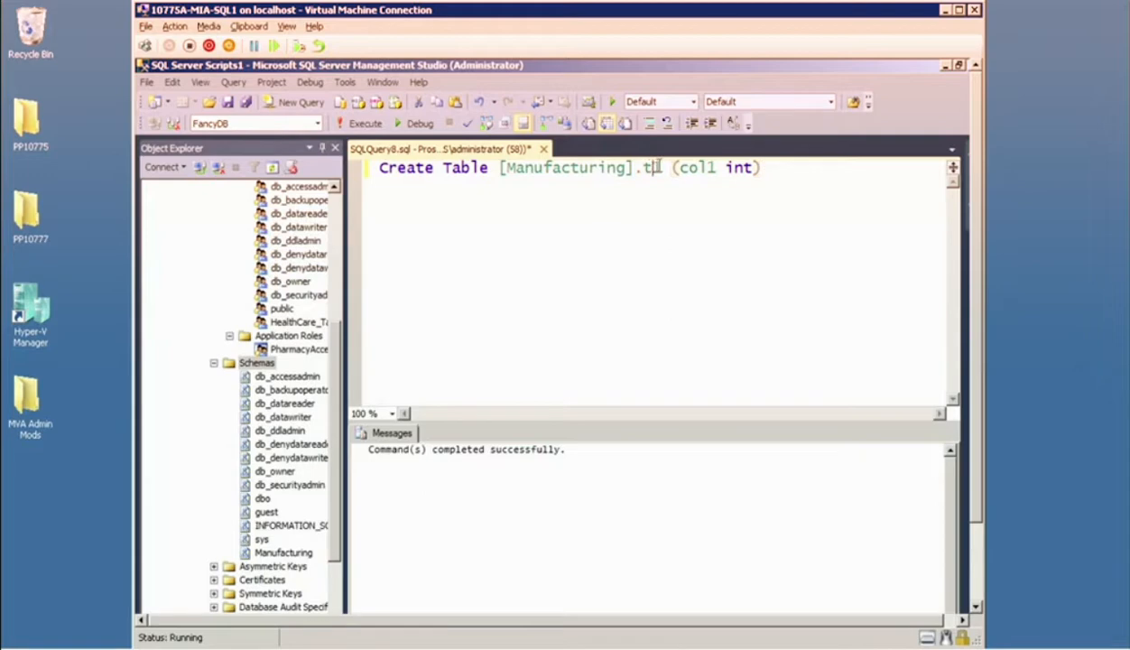
Rework the statement into Create Proc [Manufacturing].p1, replacing the table name and removing the column definition.
click(661, 171)
click(550, 191)
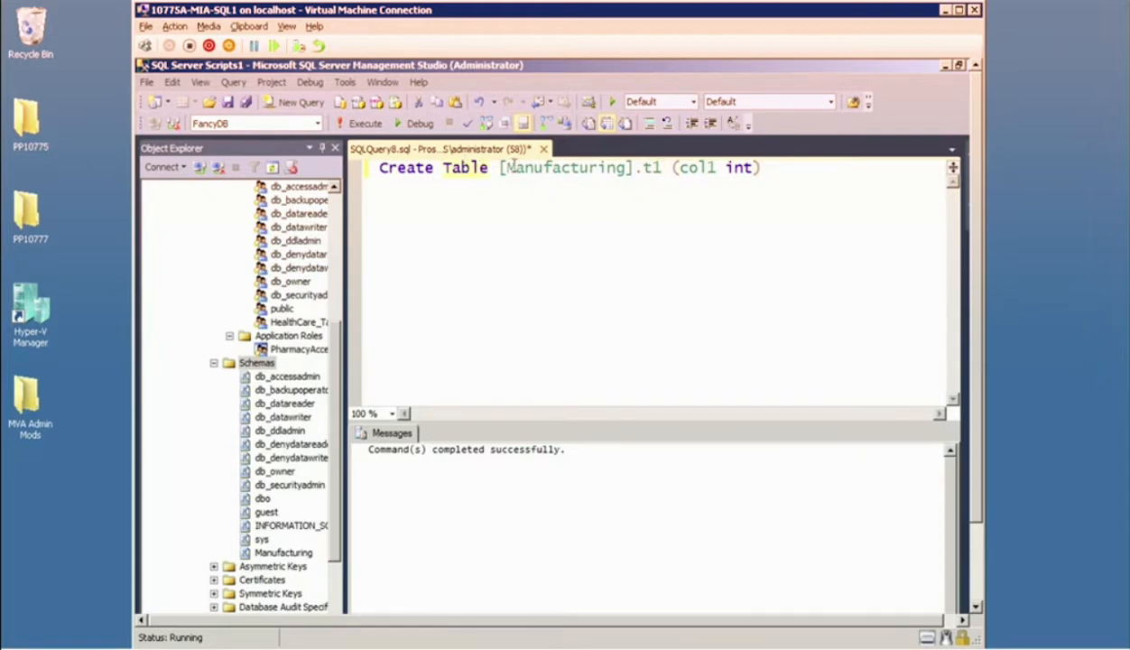
key(BackSpace)
key(BackSpace)
key(BackSpace)
key(BackSpace)
key(BackSpace)
text(Proc)
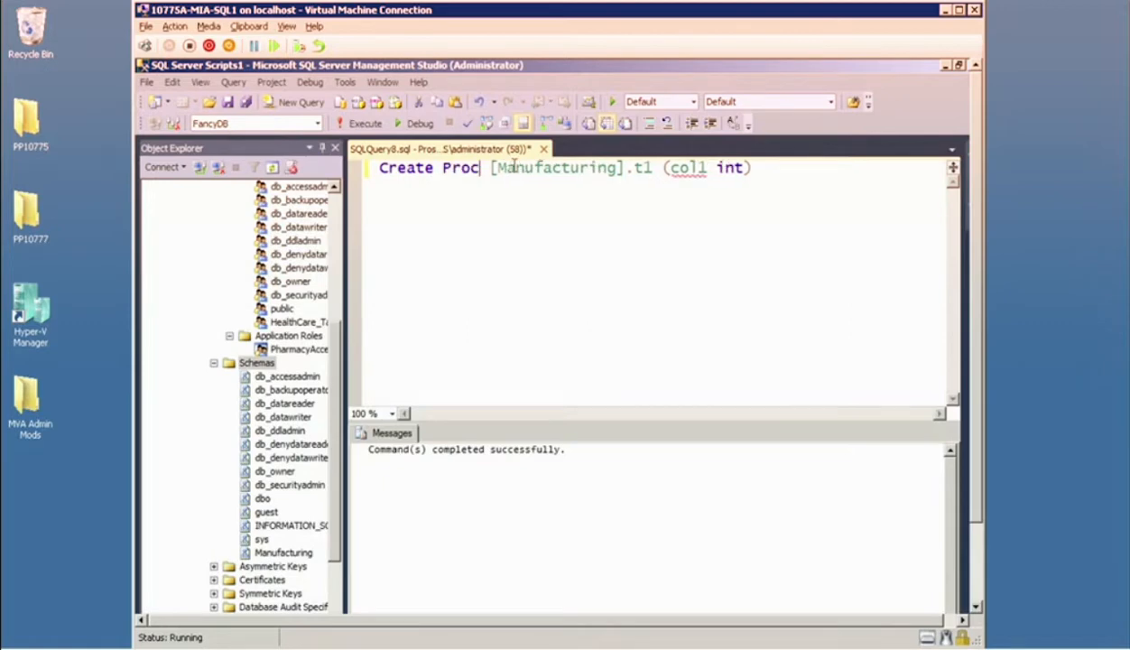
double_click(641, 168)
text(p1)
drag(665, 168, 783, 157)
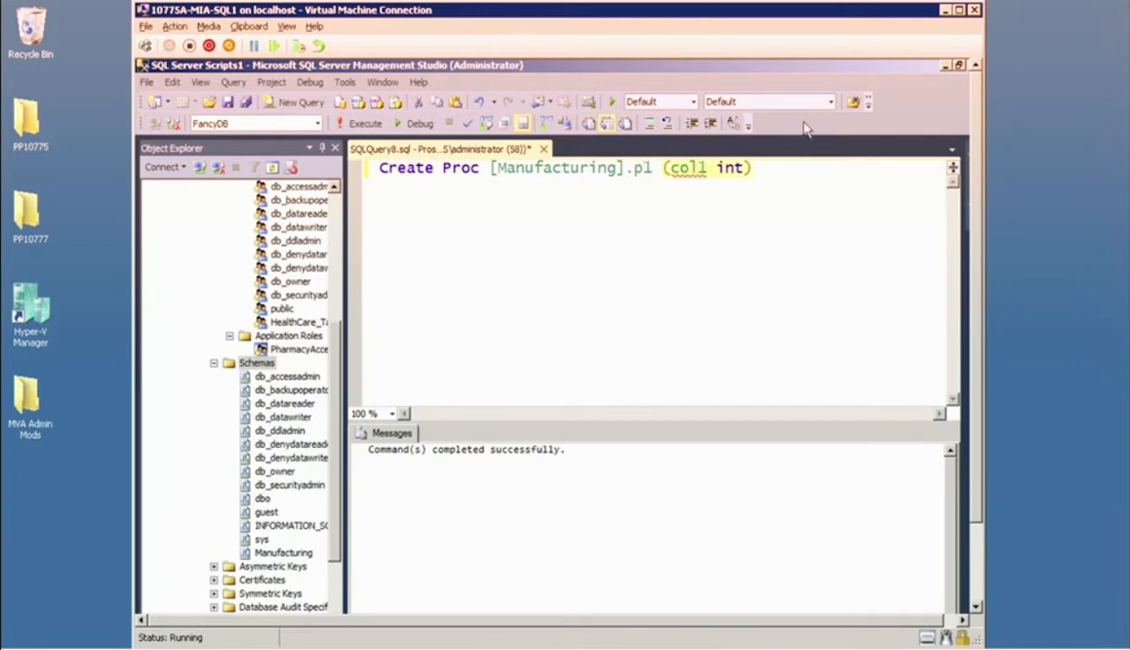
key(Delete)
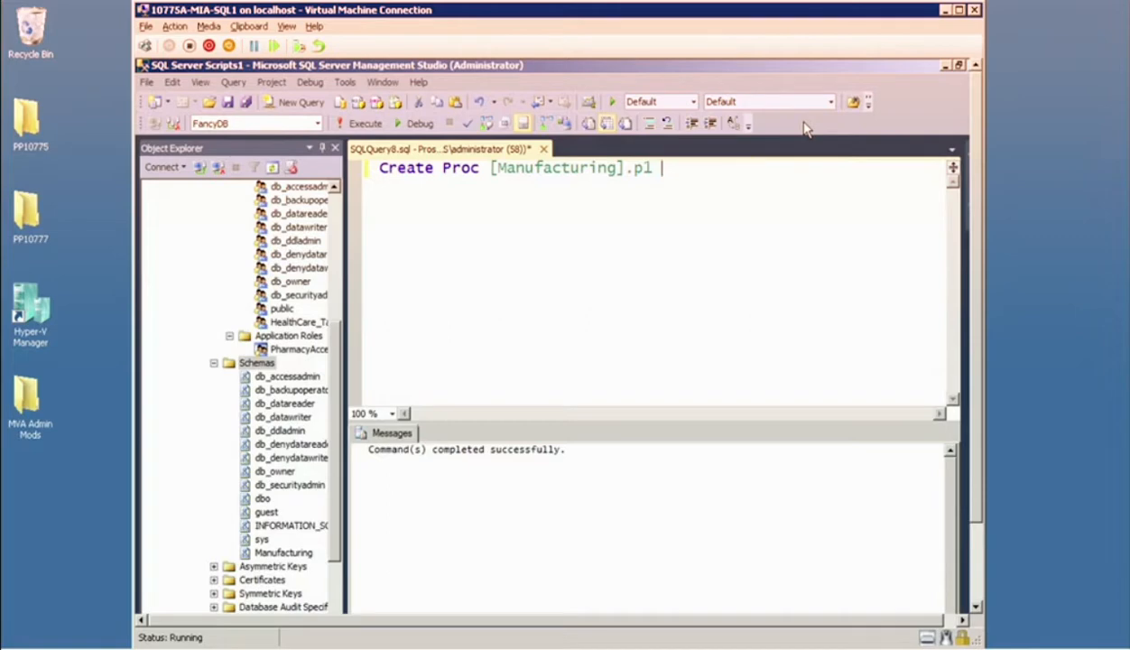
Add the procedure body "AS select * from Manufacturing.t1" and execute the statement.
key(Return)
text(AS)
key(Return)
text(select * from )
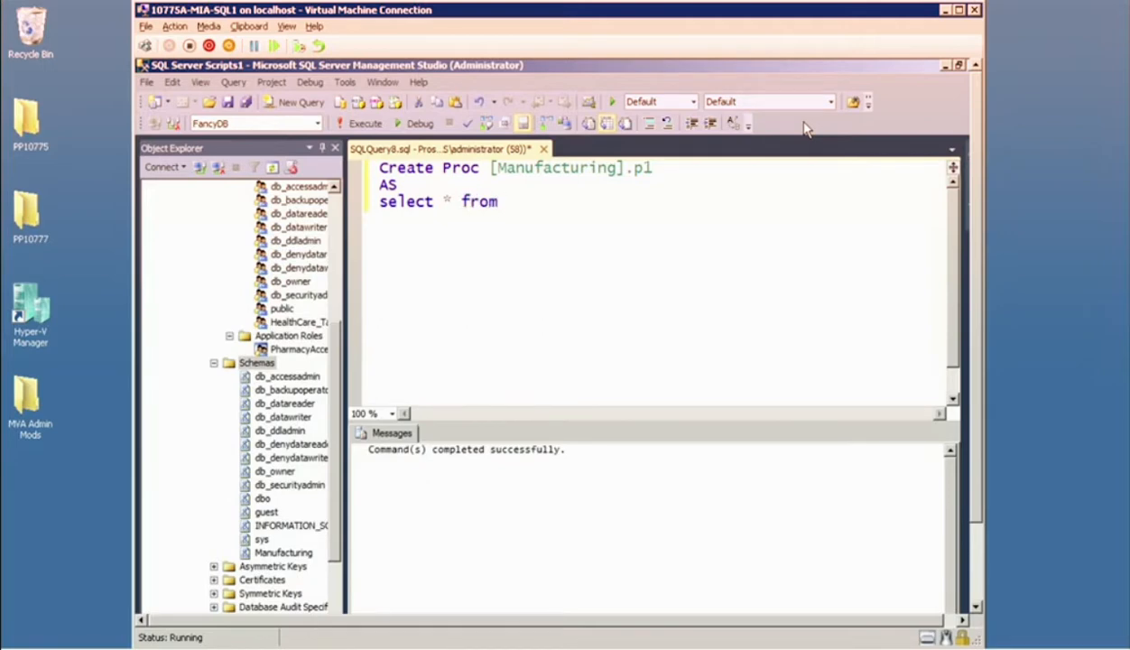
text(t)
key(BackSpace)
text(man)
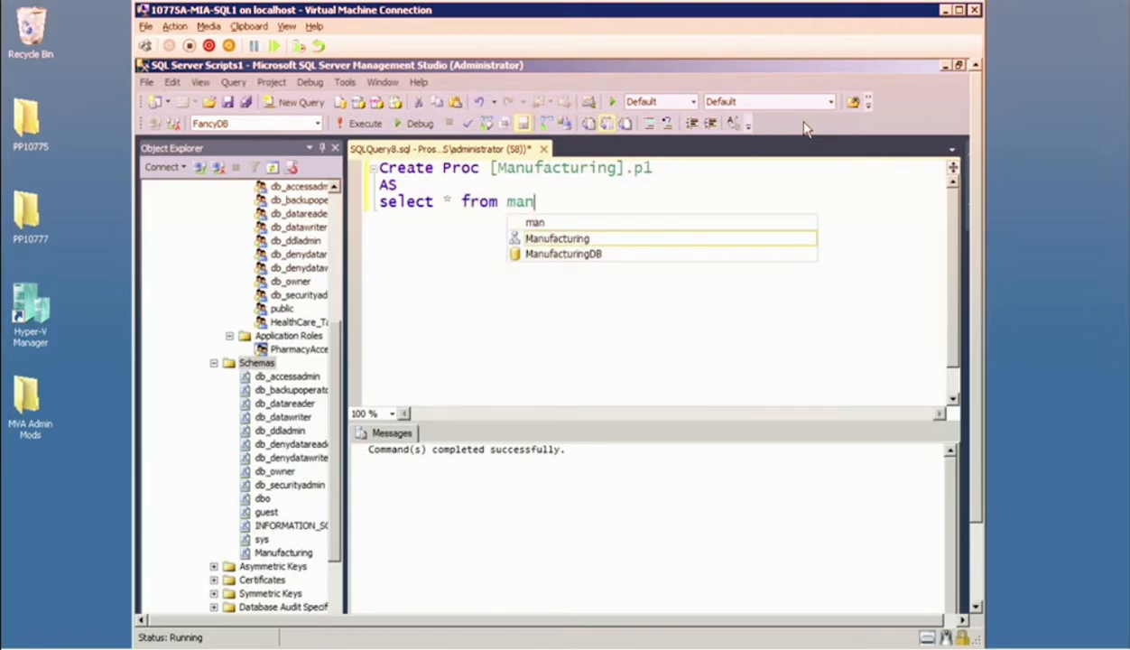
key(Tab)
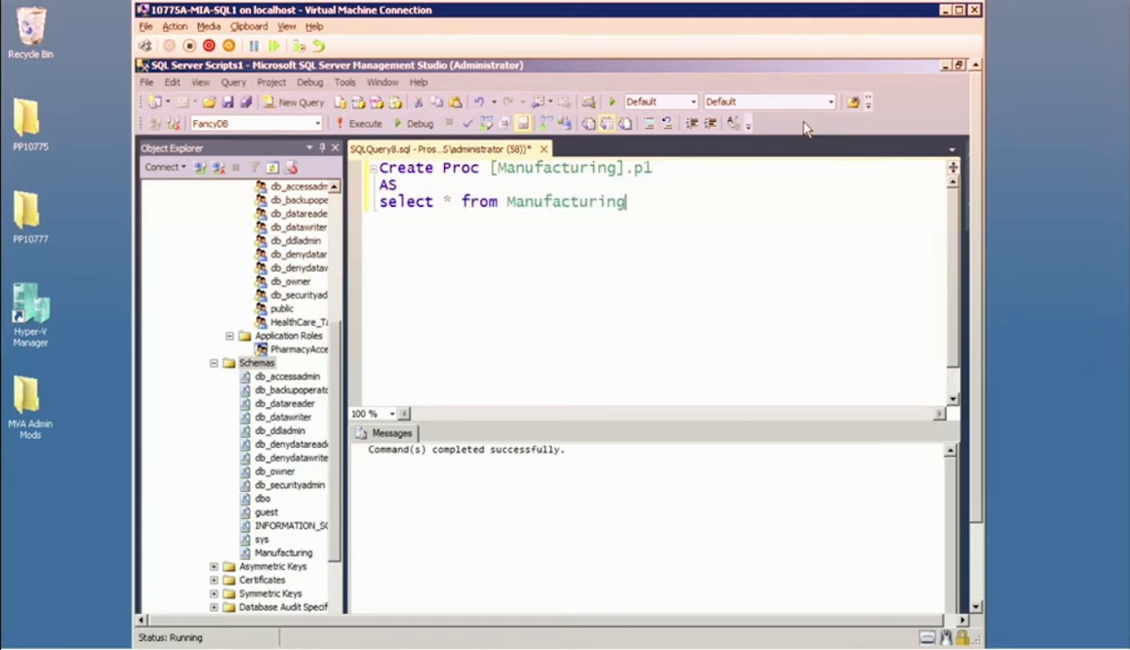
text(.t1)
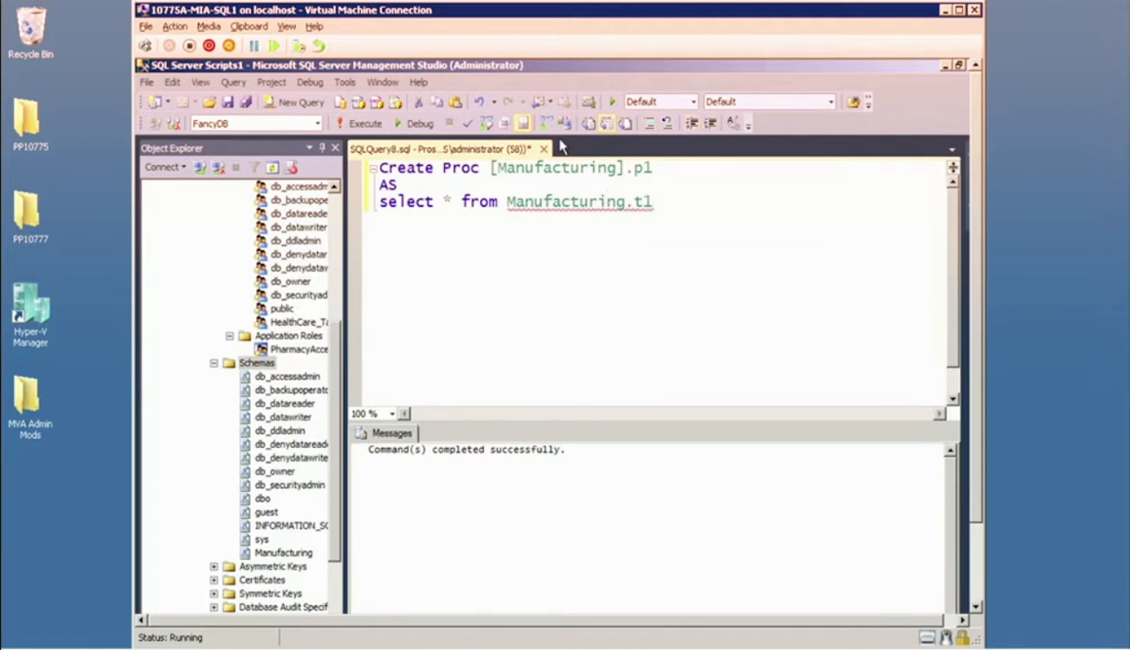
click(468, 127)
click(369, 124)
Open the permissions settings of FancyDB's Manufacturing schema.
drag(333, 380, 333, 416)
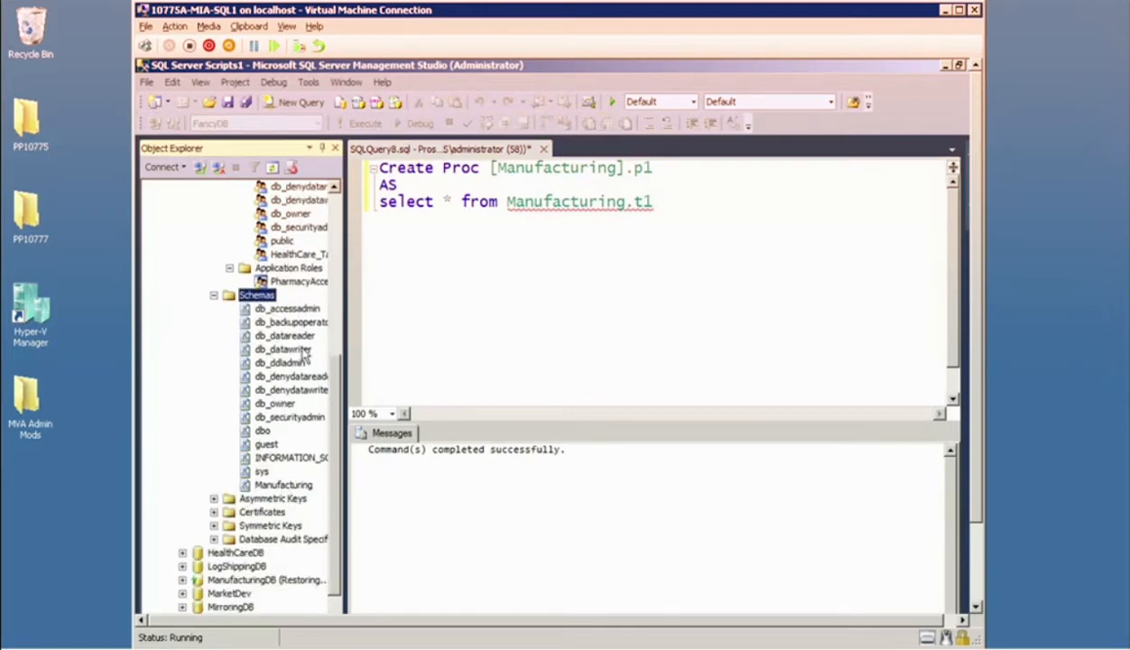
click(303, 257)
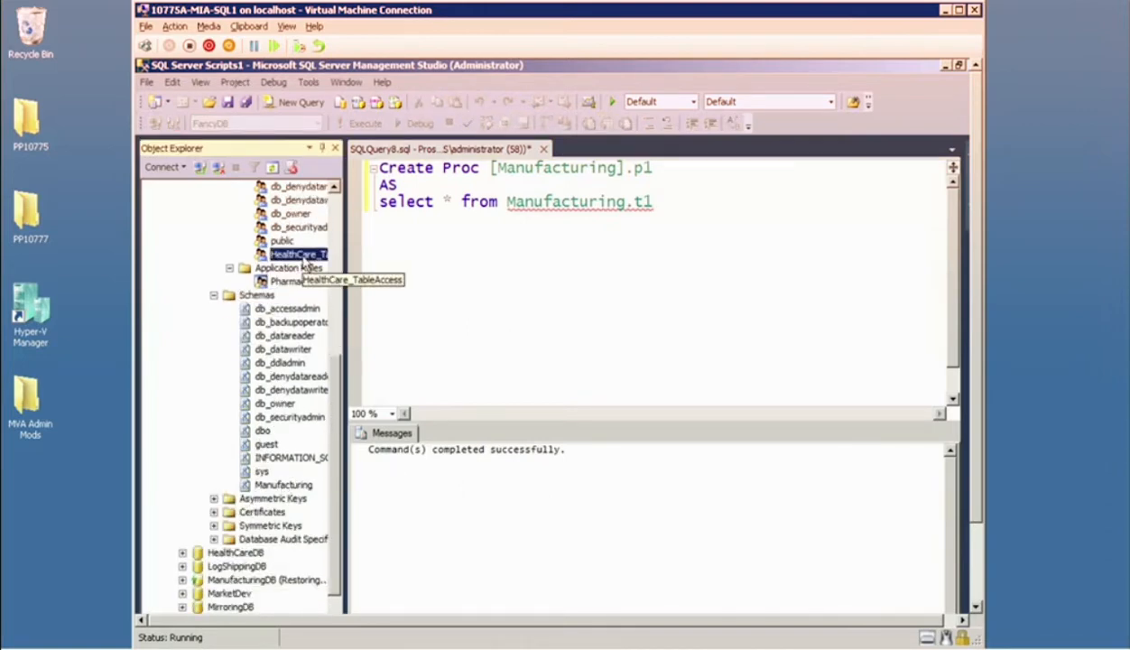
click(281, 485)
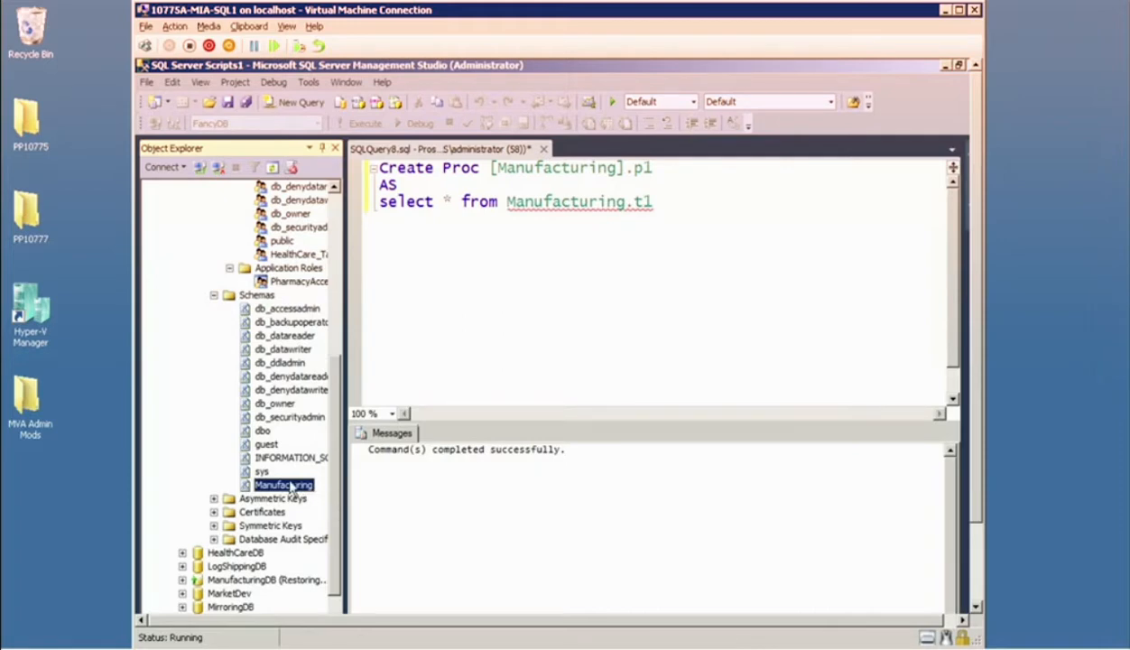
right_click(292, 492)
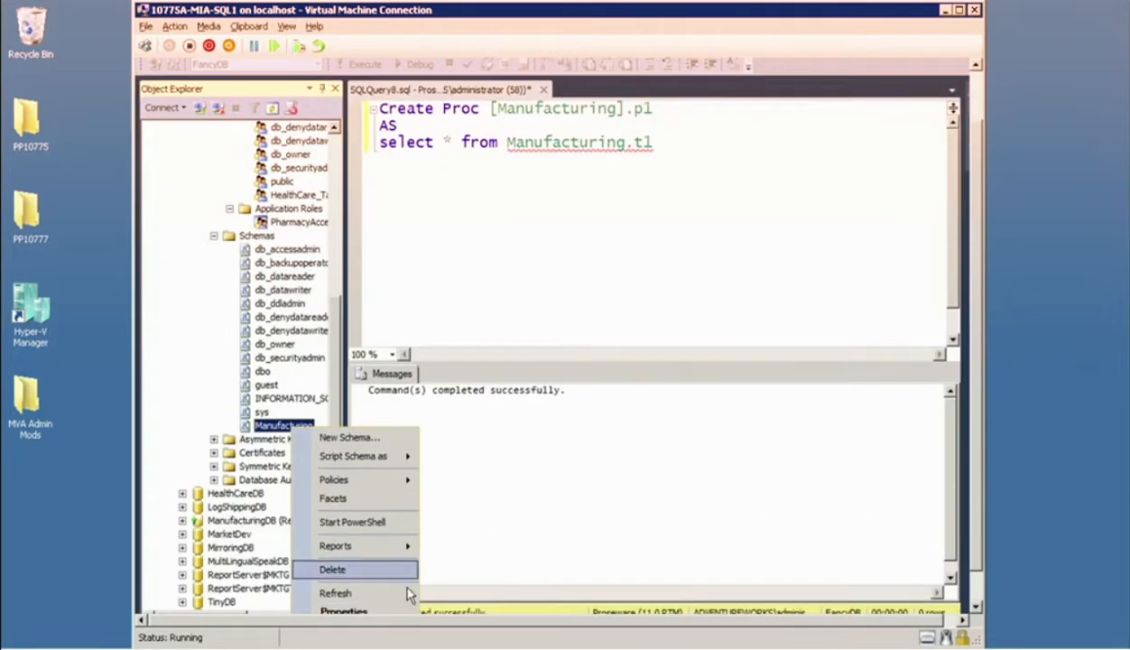
click(366, 612)
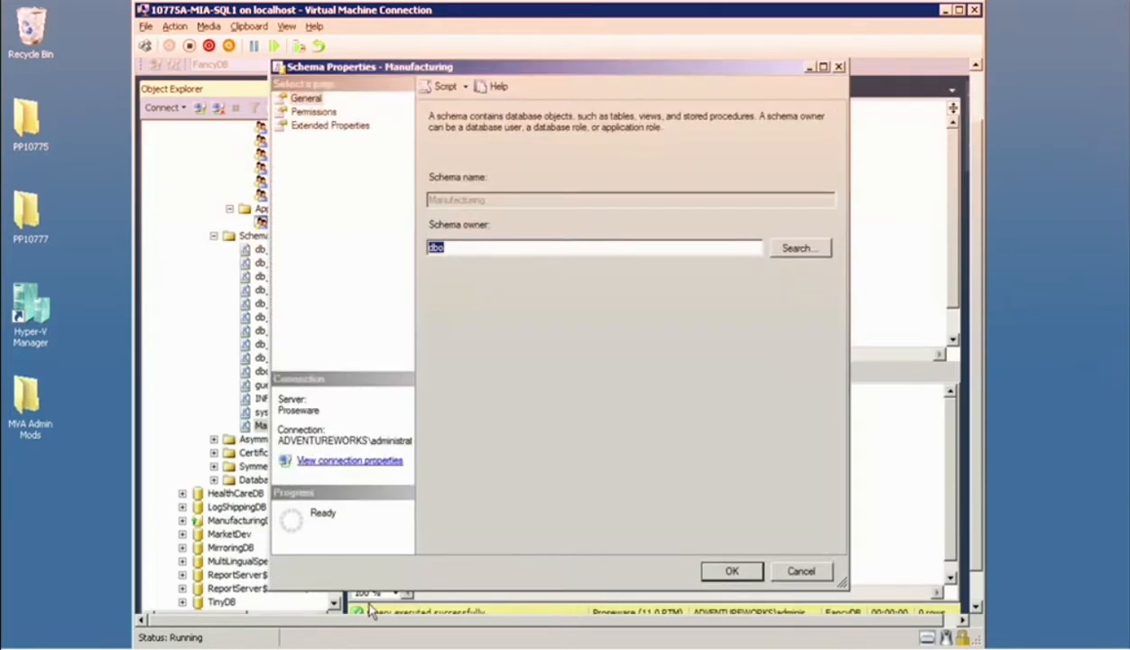
click(316, 113)
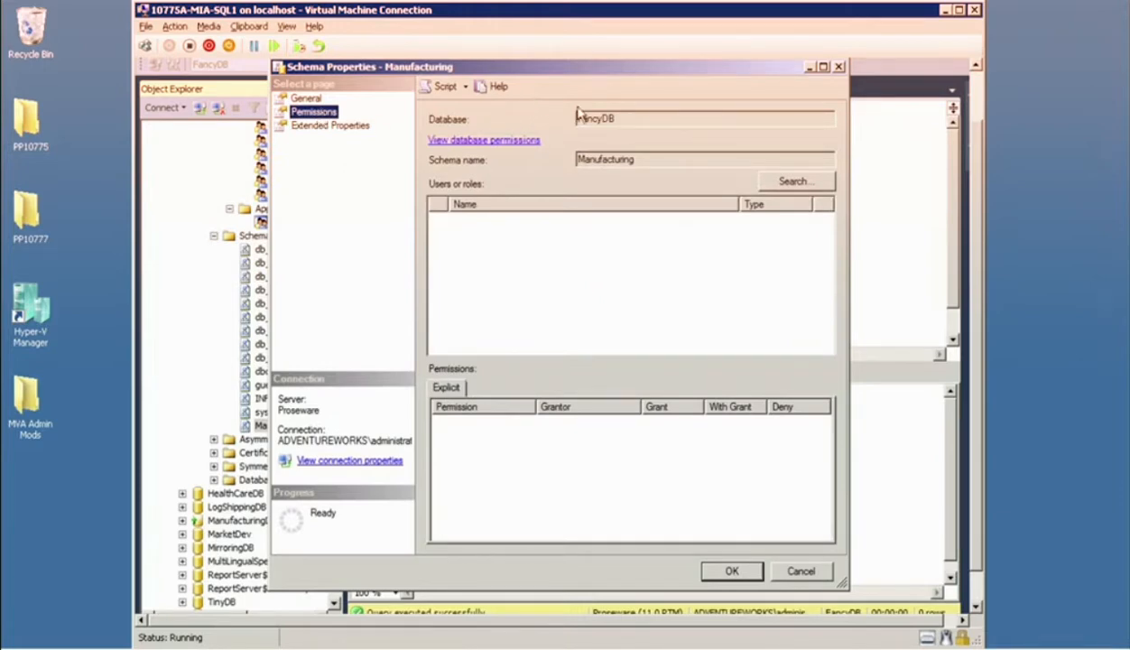
Browse the available users and roles and add the PharmacyAccess application role to the Manufacturing schema's permissions.
mouse_move(473, 181)
mouse_down()
mouse_move(431, 171)
mouse_move(468, 206)
mouse_move(458, 167)
mouse_up()
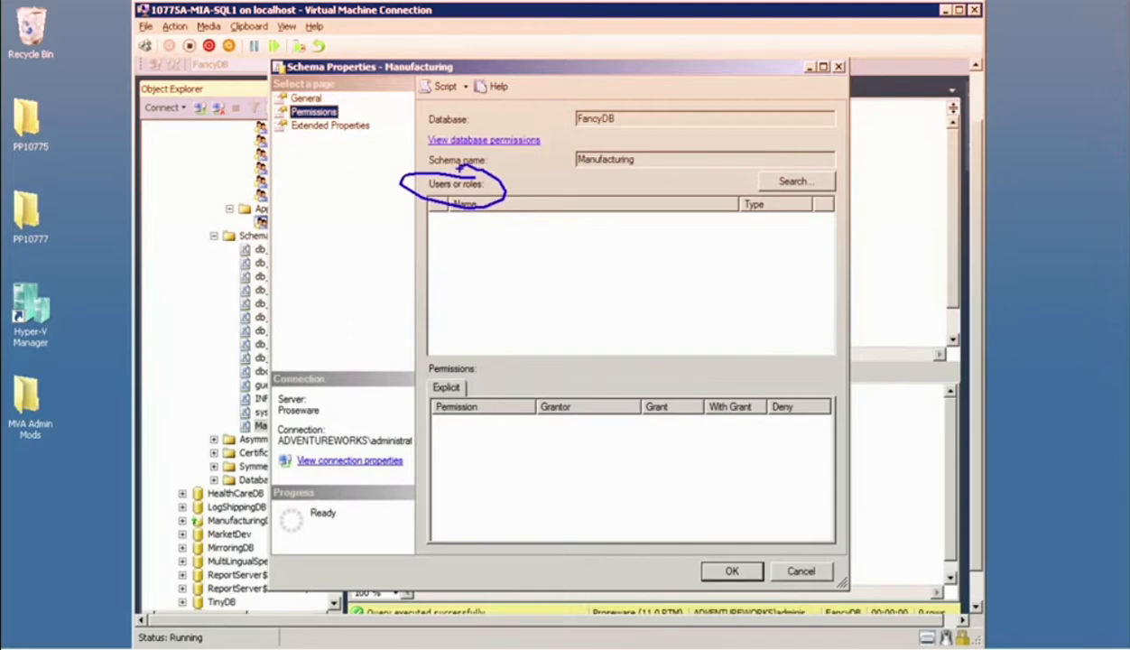
click(792, 182)
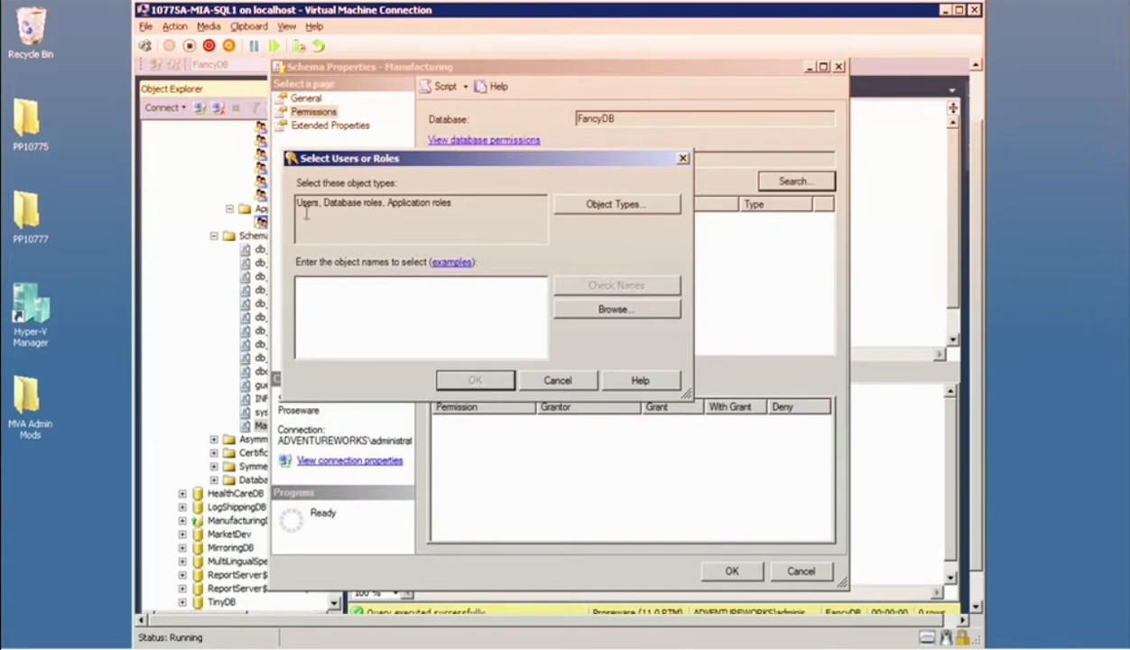
click(593, 205)
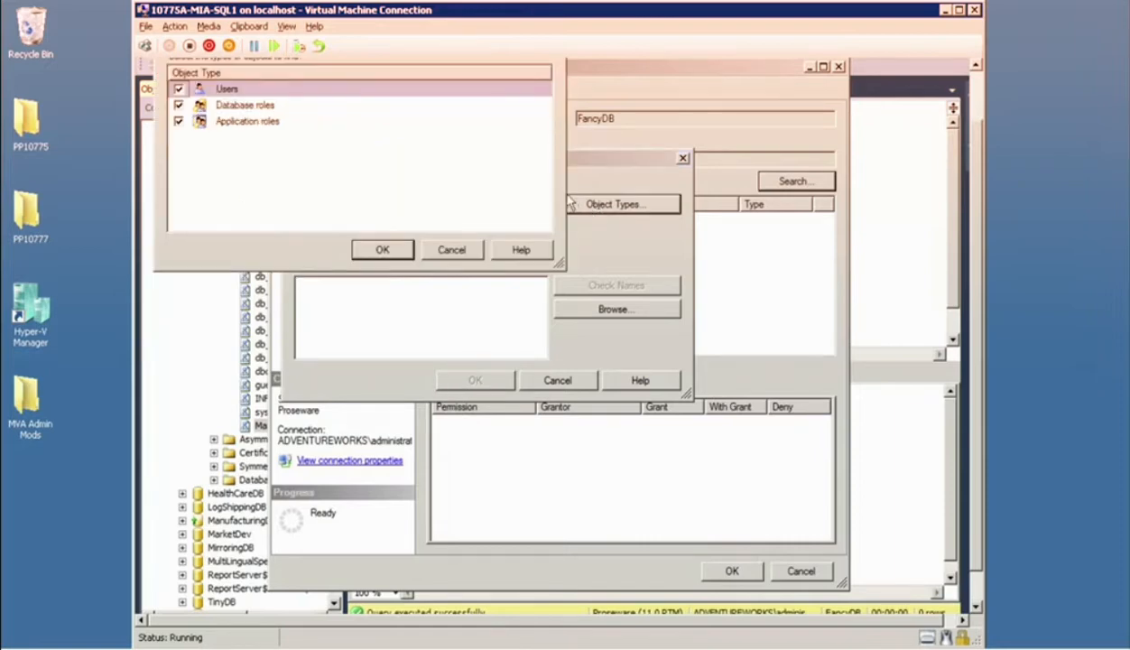
click(444, 249)
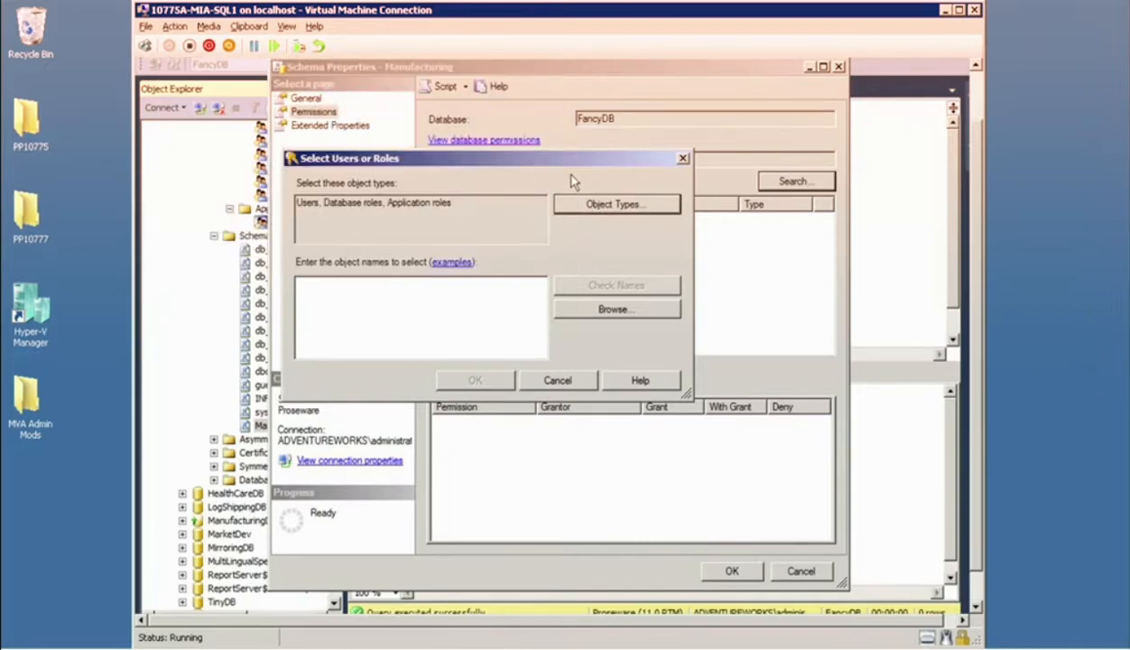
click(569, 309)
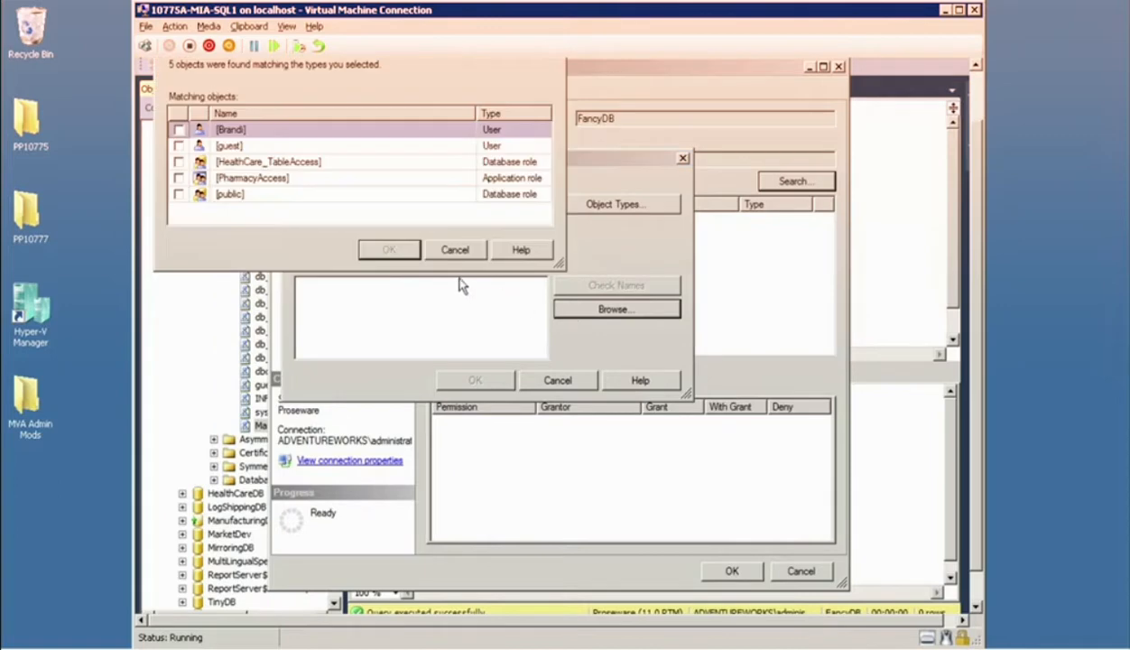
click(178, 162)
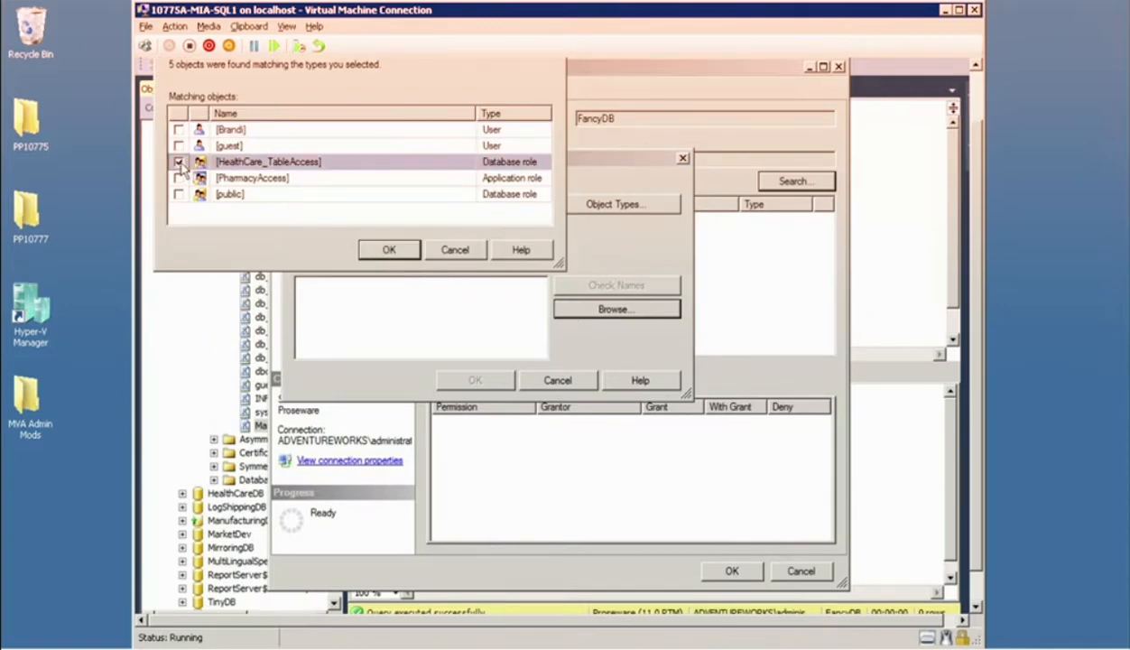
click(178, 163)
click(178, 178)
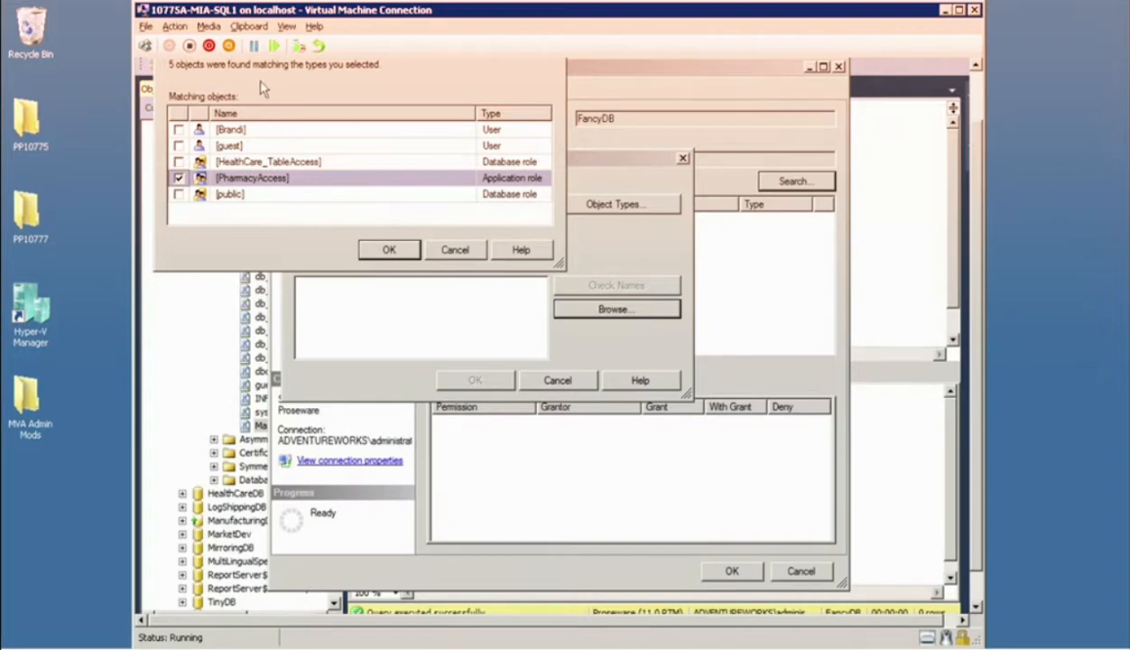
click(387, 251)
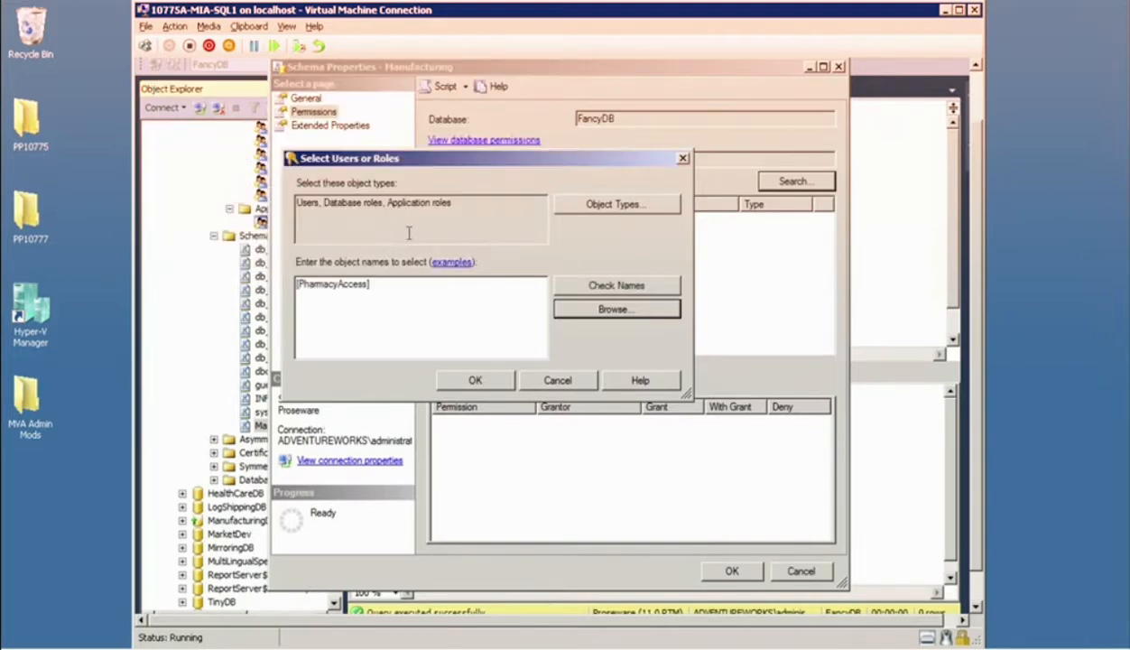
click(474, 379)
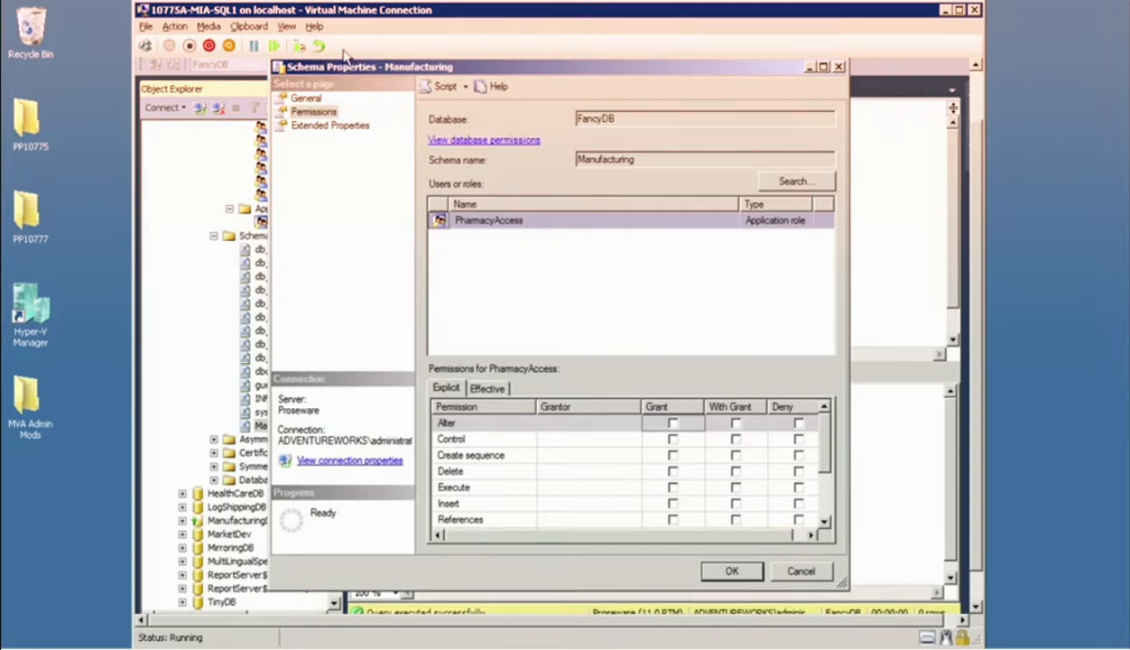
mouse_move(293, 89)
mouse_down()
mouse_move(361, 87)
mouse_move(376, 61)
mouse_up()
drag(217, 71, 272, 91)
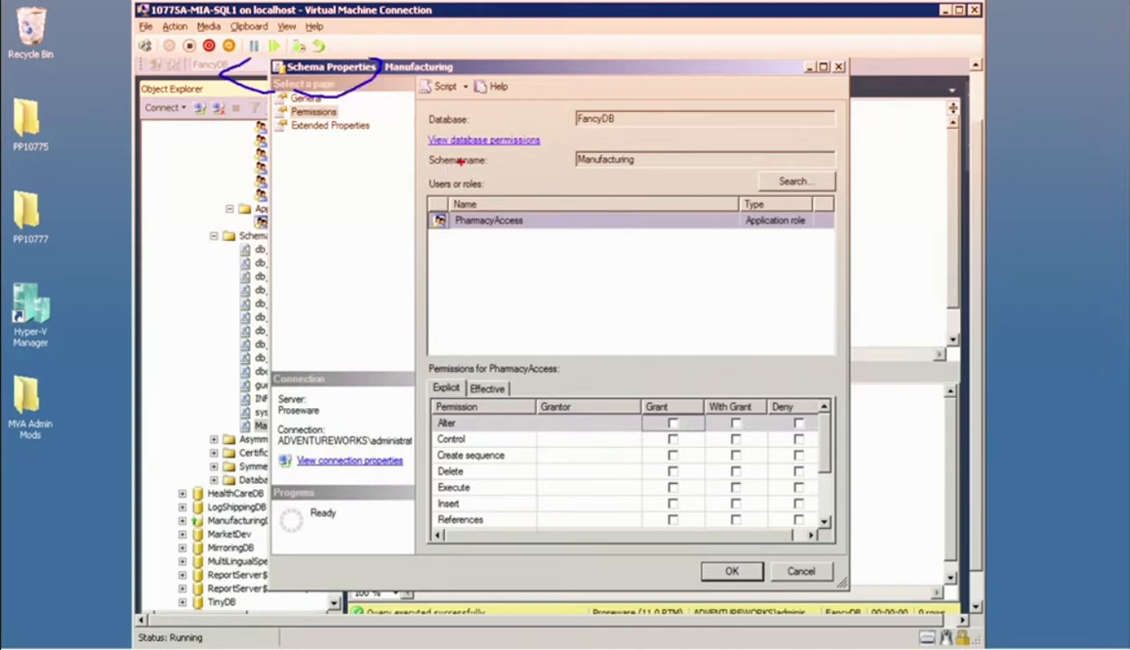
mouse_move(495, 179)
mouse_down()
mouse_move(441, 183)
mouse_move(424, 226)
mouse_move(520, 227)
mouse_move(451, 180)
mouse_up()
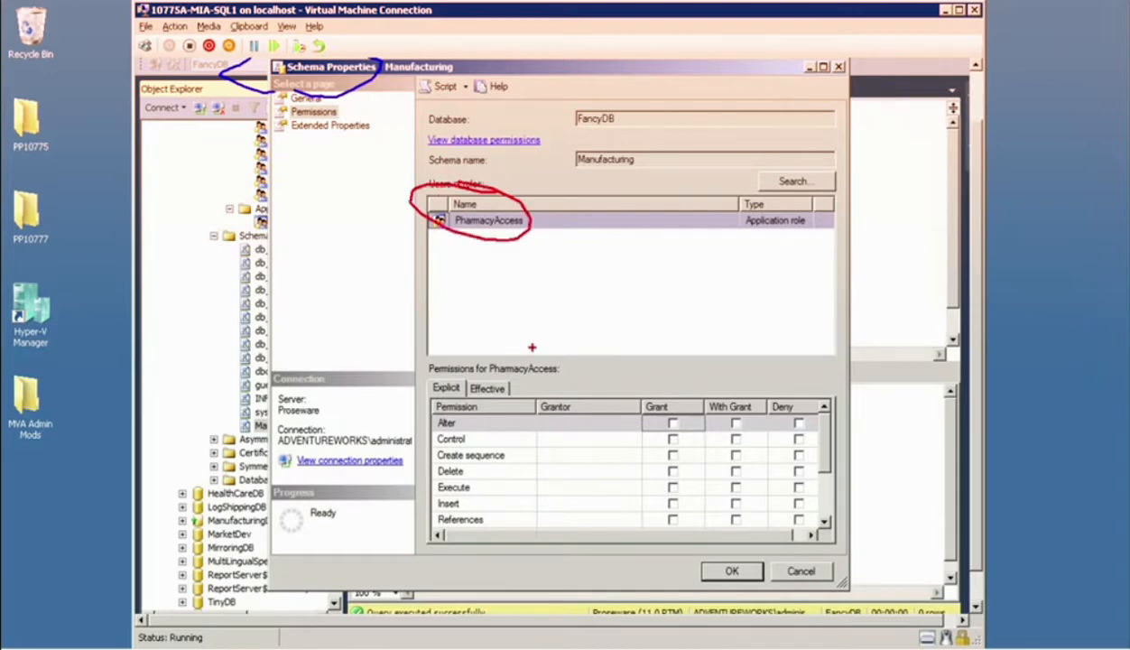
drag(583, 386, 501, 249)
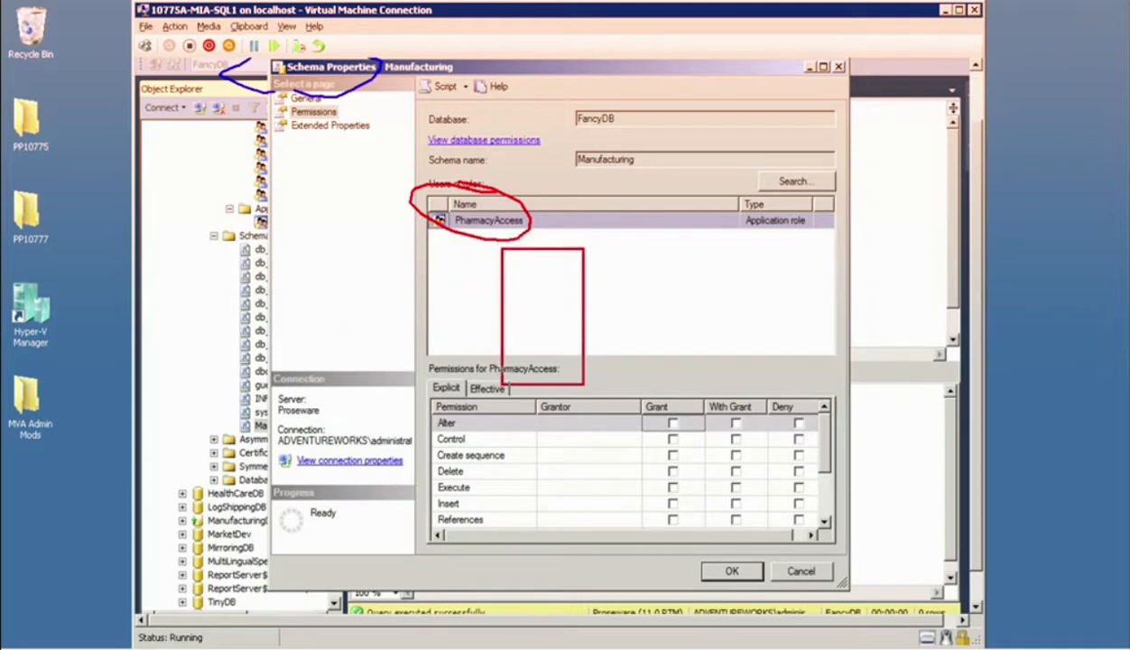
key(ctrl+z)
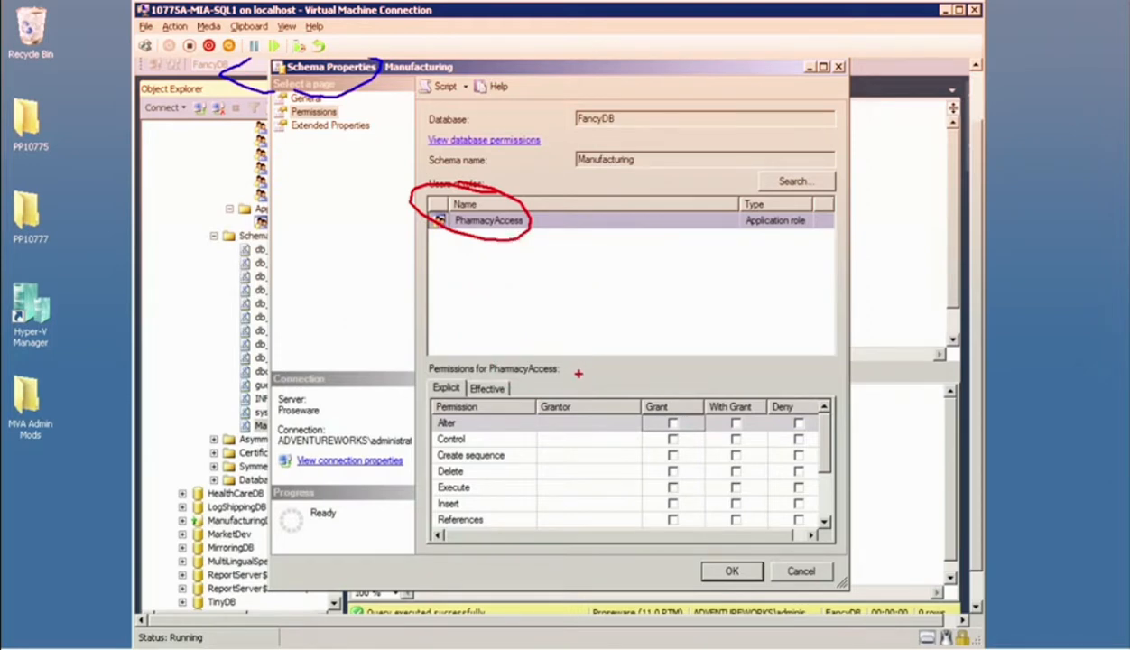
drag(578, 373, 515, 278)
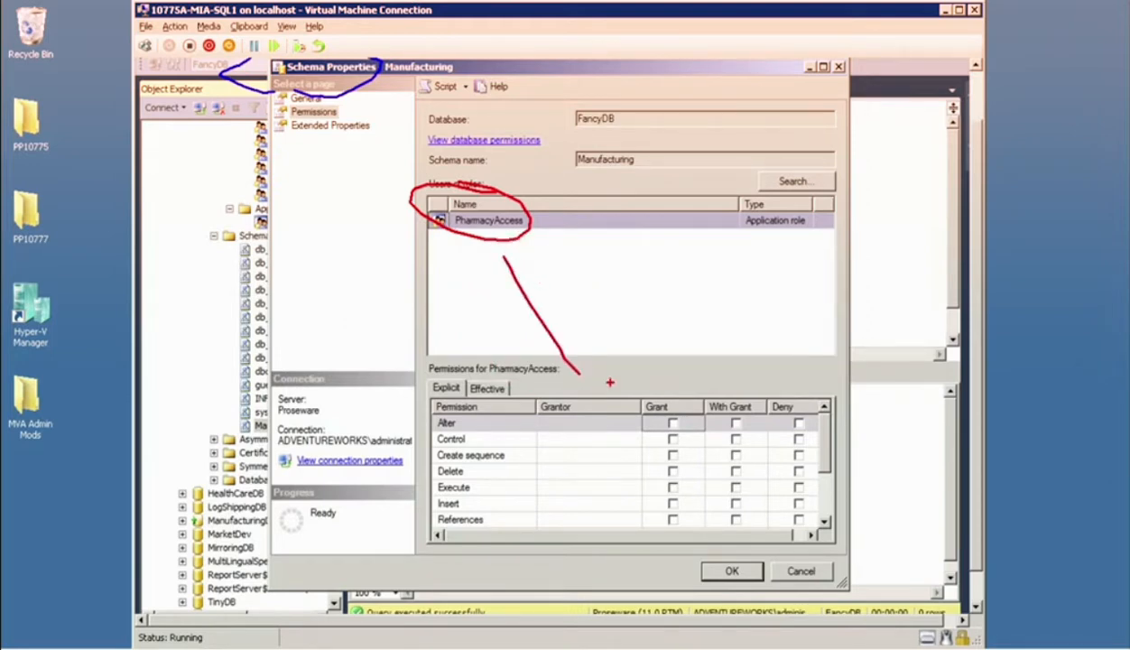
key(Escape)
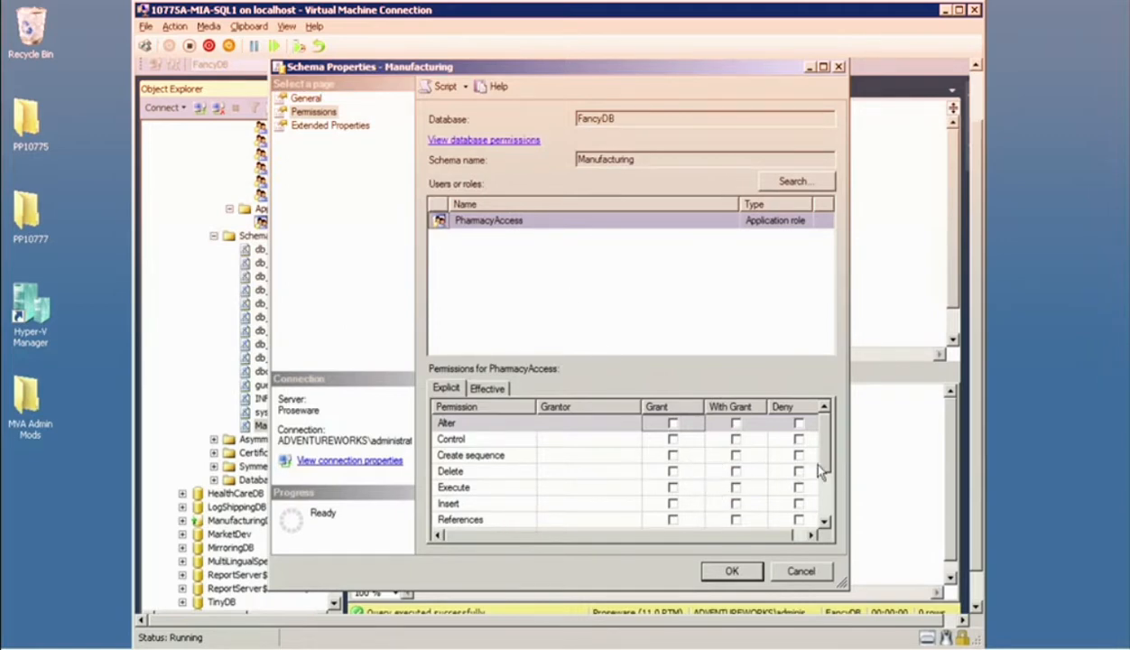
Grant the PharmacyAccess application role Execute, Insert and Select permissions on the Manufacturing schema and apply the changes.
scroll(819, 469, down, 1)
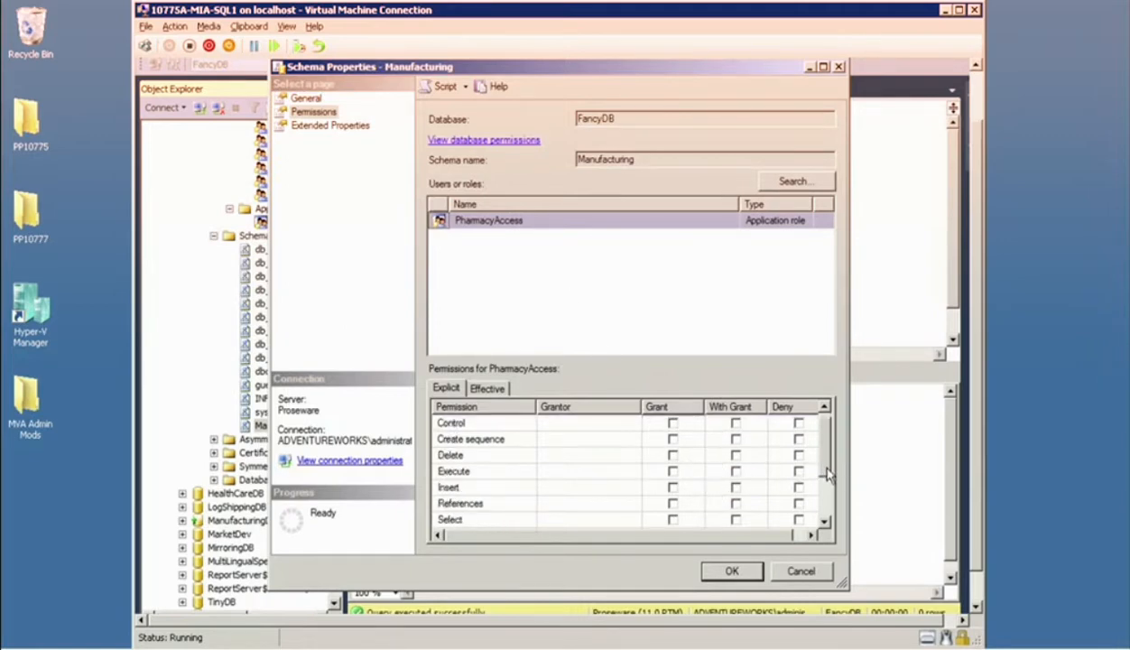
click(672, 471)
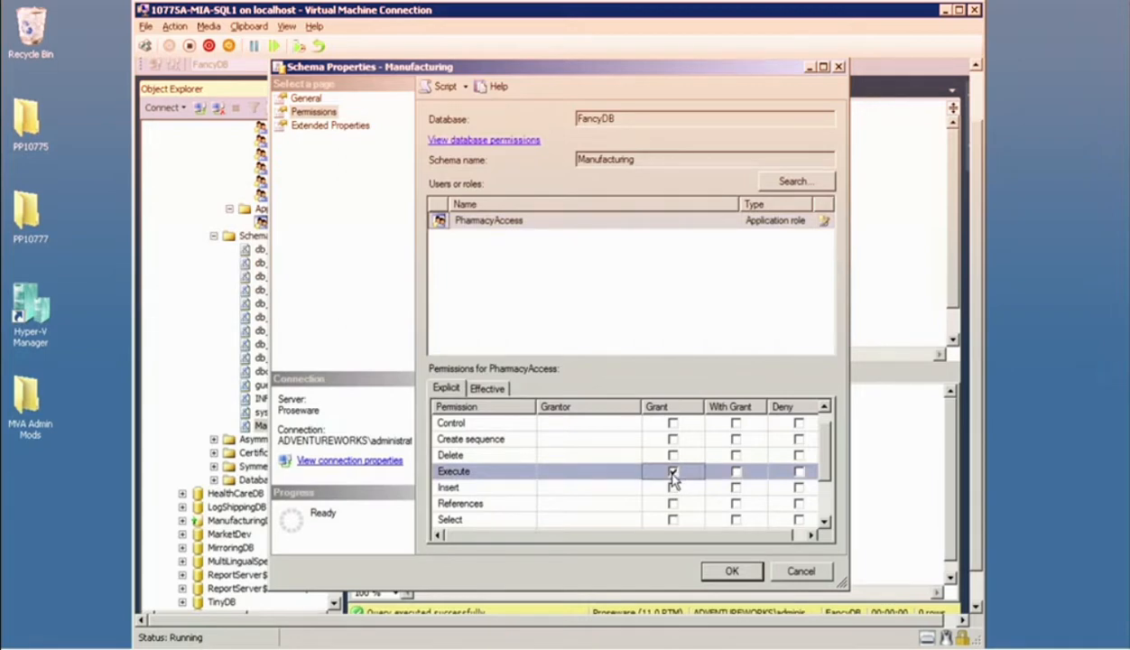
click(672, 487)
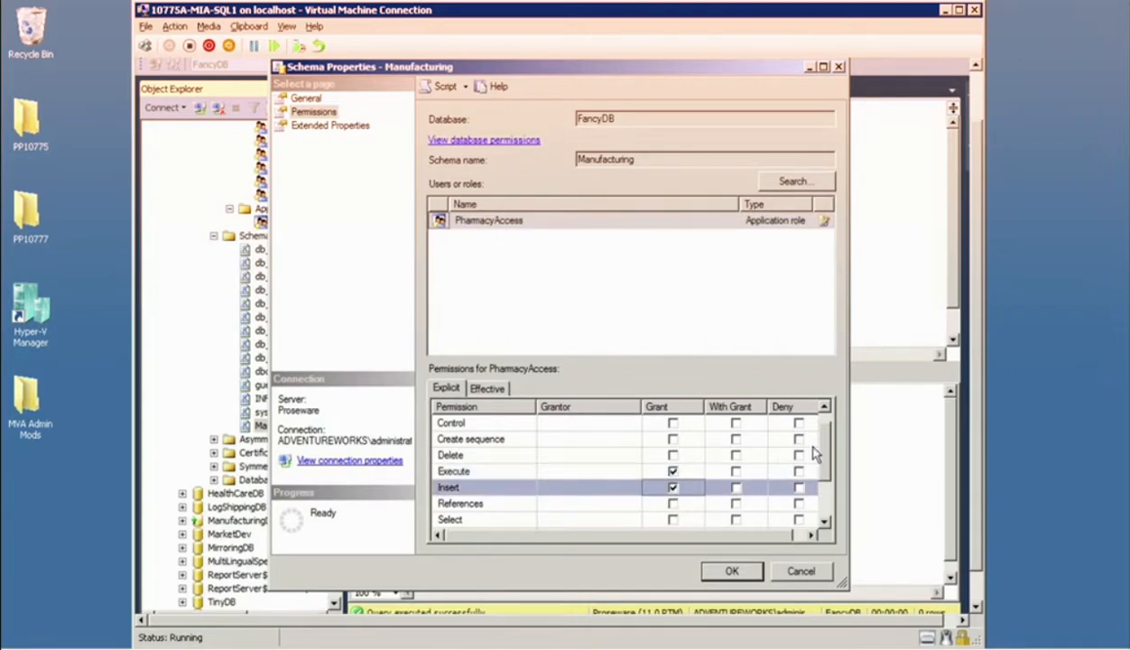
scroll(810, 426, up, 1)
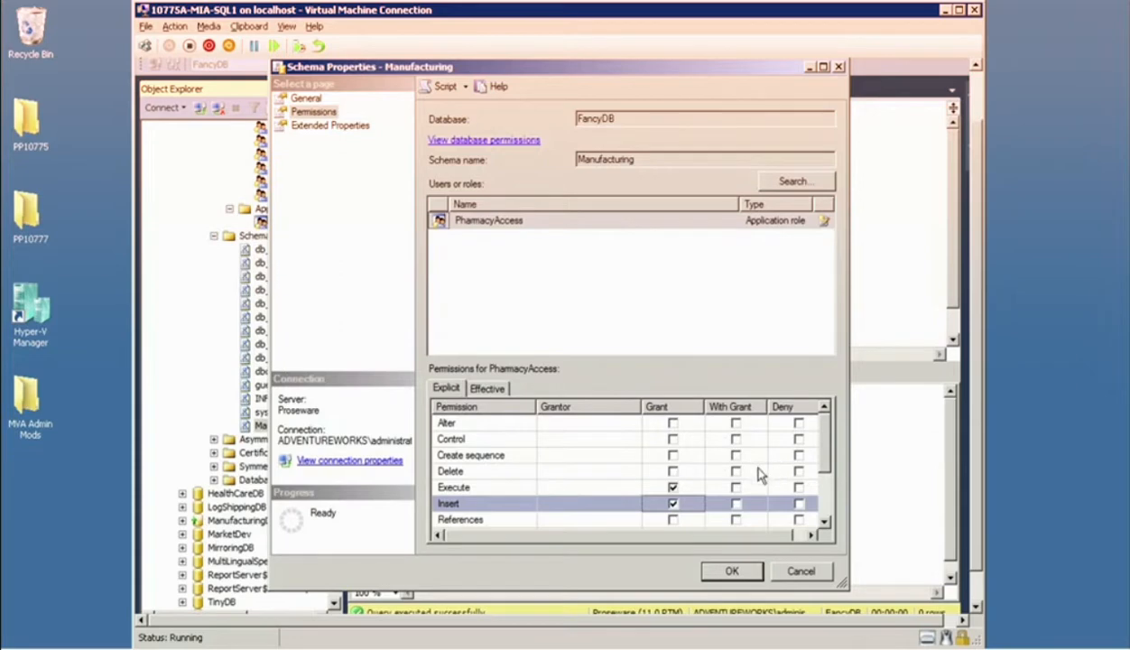
scroll(808, 460, down, 5)
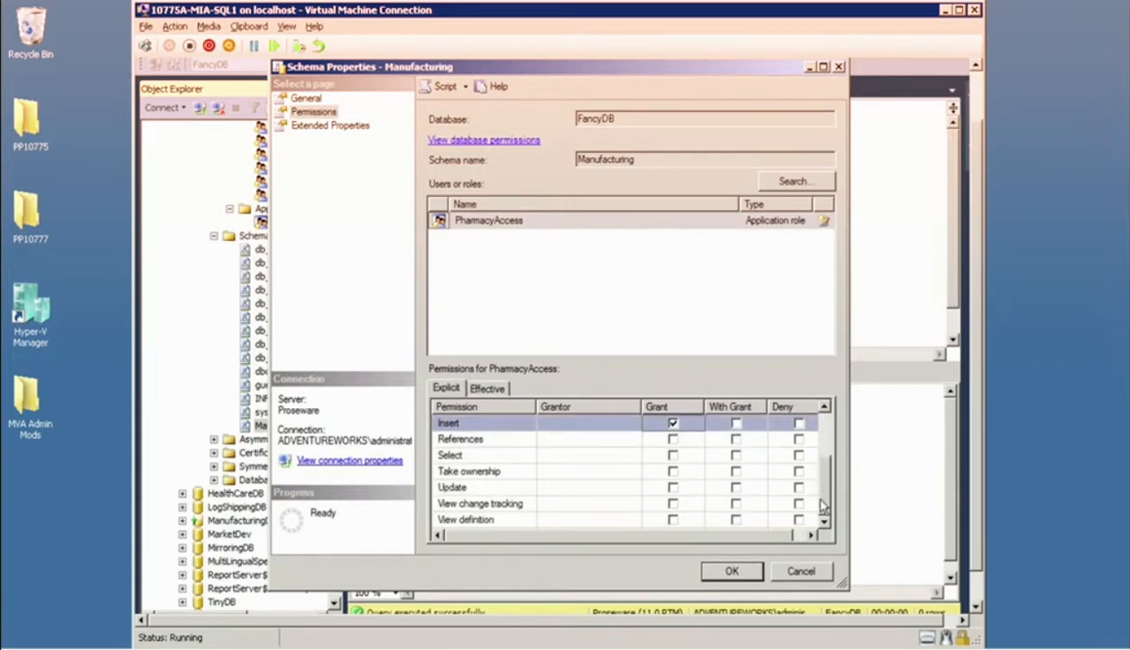
click(673, 455)
click(733, 570)
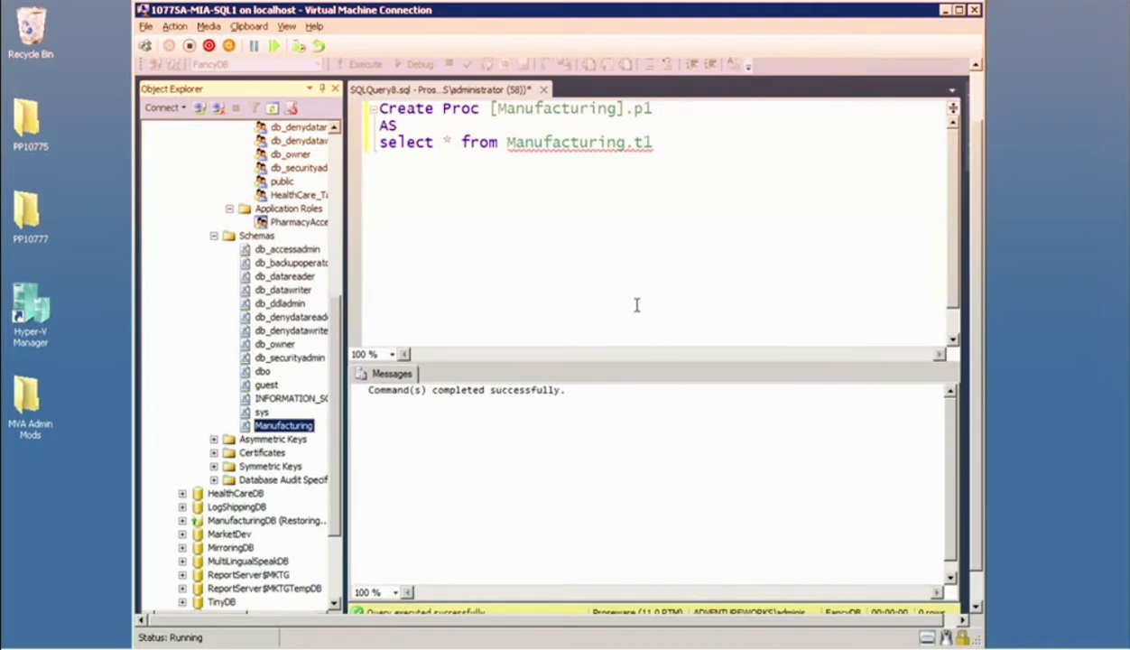
Minimize the remote desktop session and return to the Module 5 presentation in PowerPoint.
click(83, 187)
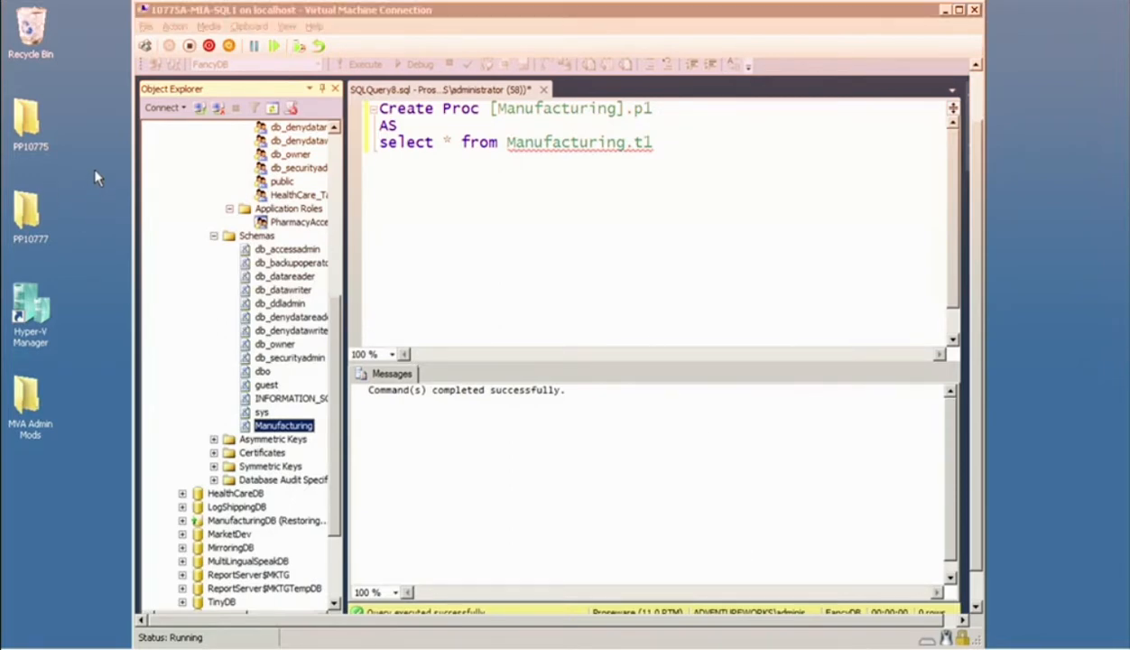
key(super)
key(super)
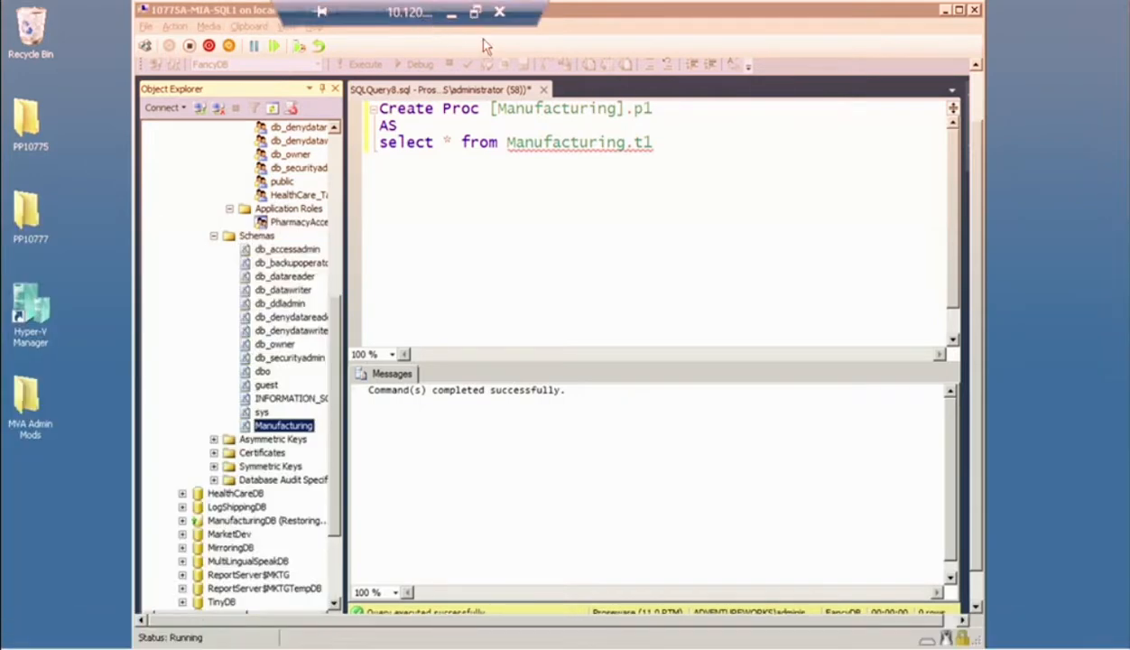
click(452, 14)
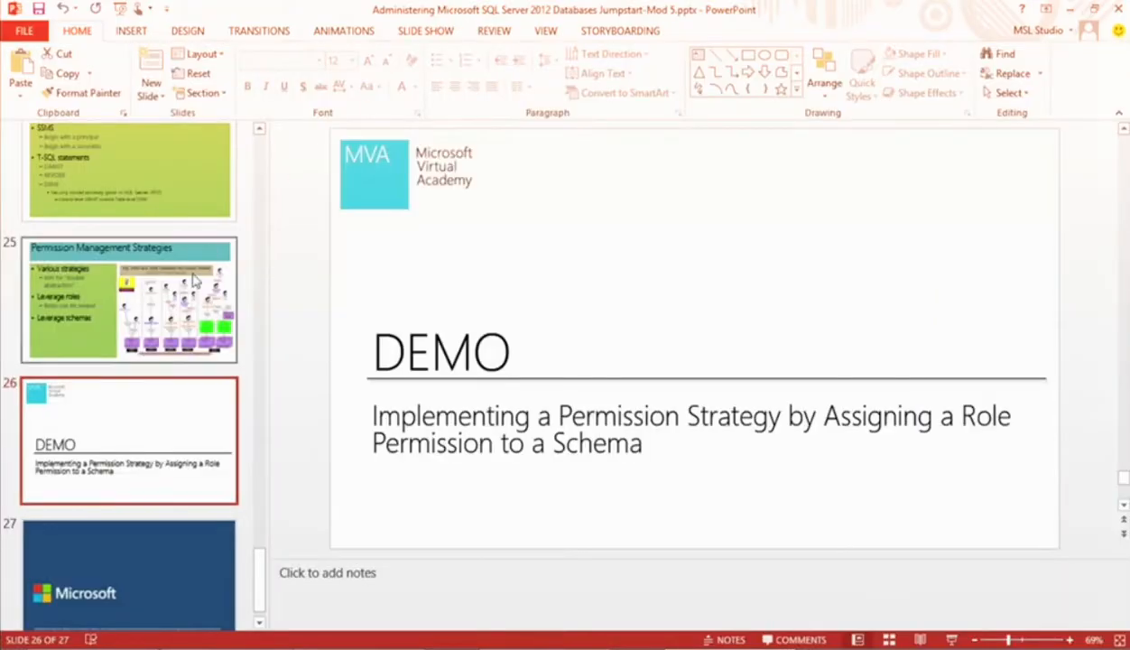